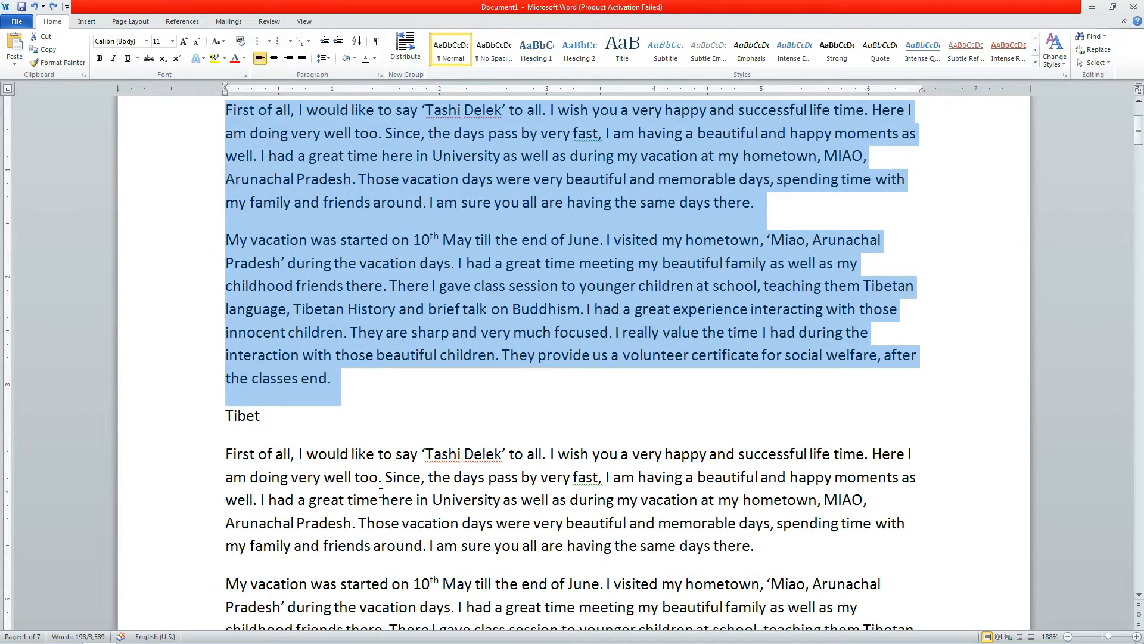
Review the document's chapter titles and subheadings, from Chapter One through Tibet, Lhasa and Chamdo to Chapter Two
scroll(404, 445, up, 3)
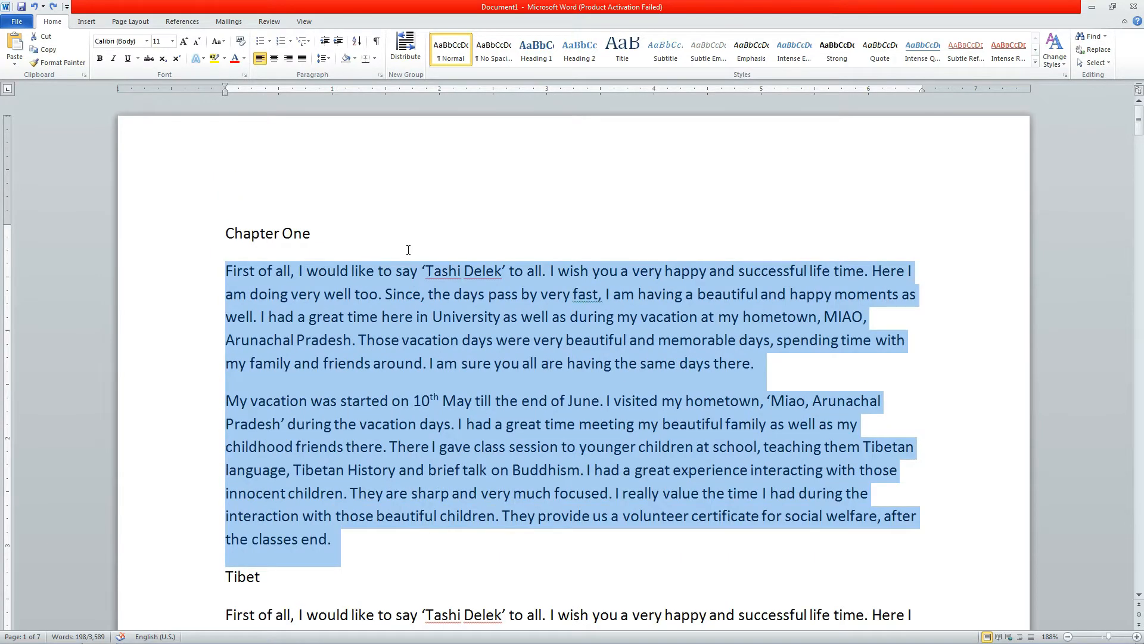
click(312, 235)
double_click(251, 234)
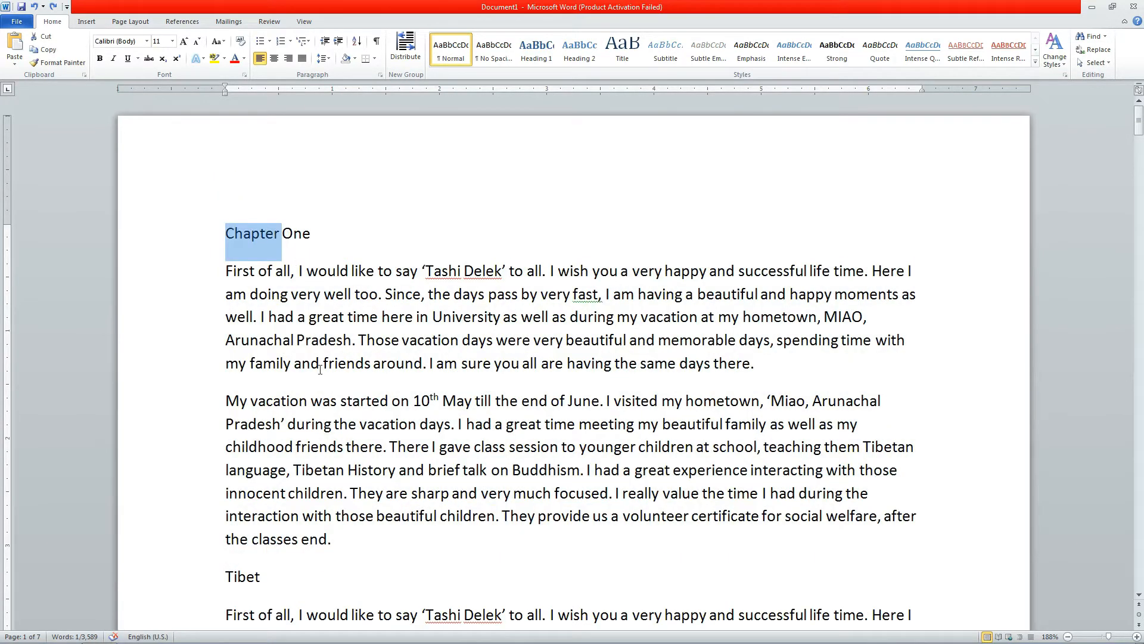
scroll(285, 476, down, 3)
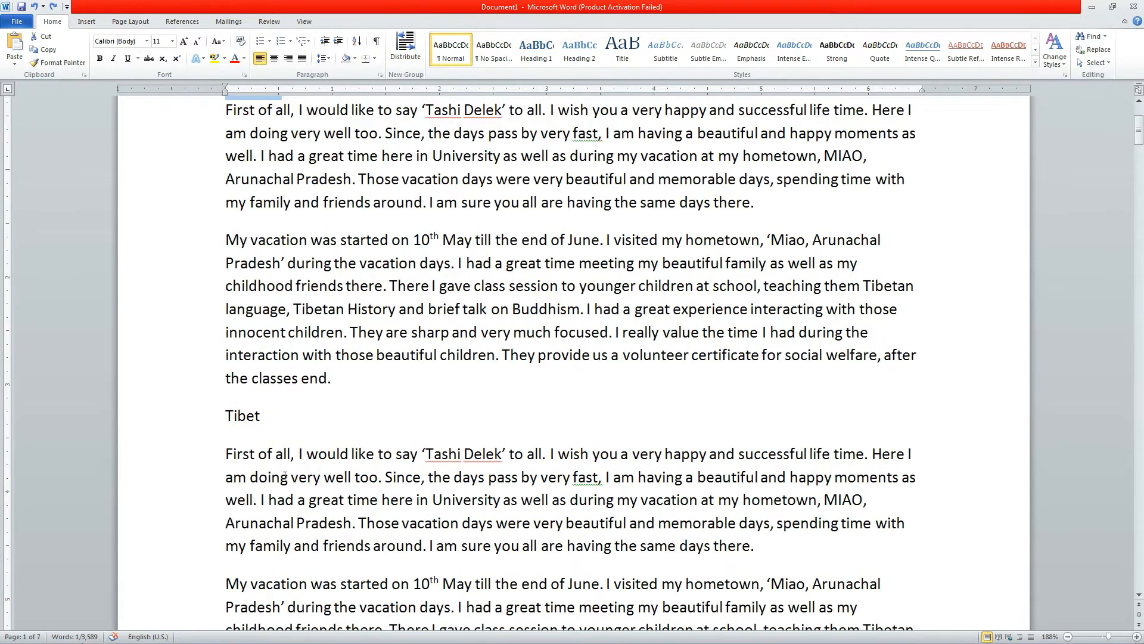
double_click(249, 415)
scroll(304, 429, down, 1)
text(Lhasa)
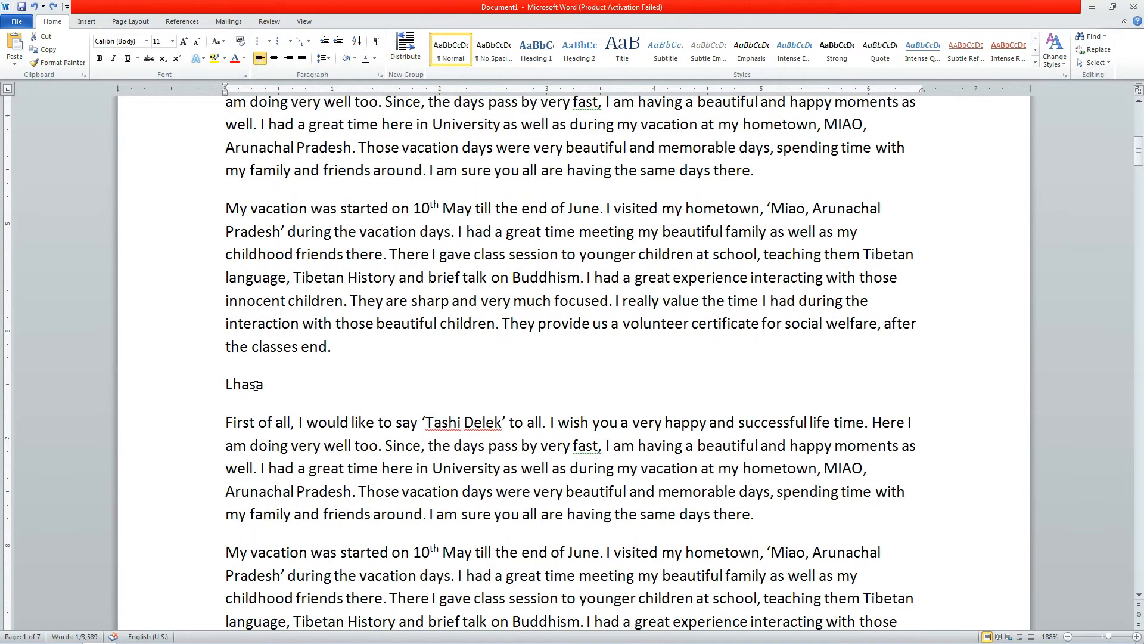
click(250, 385)
scroll(340, 381, down, 9)
scroll(347, 374, down, 5)
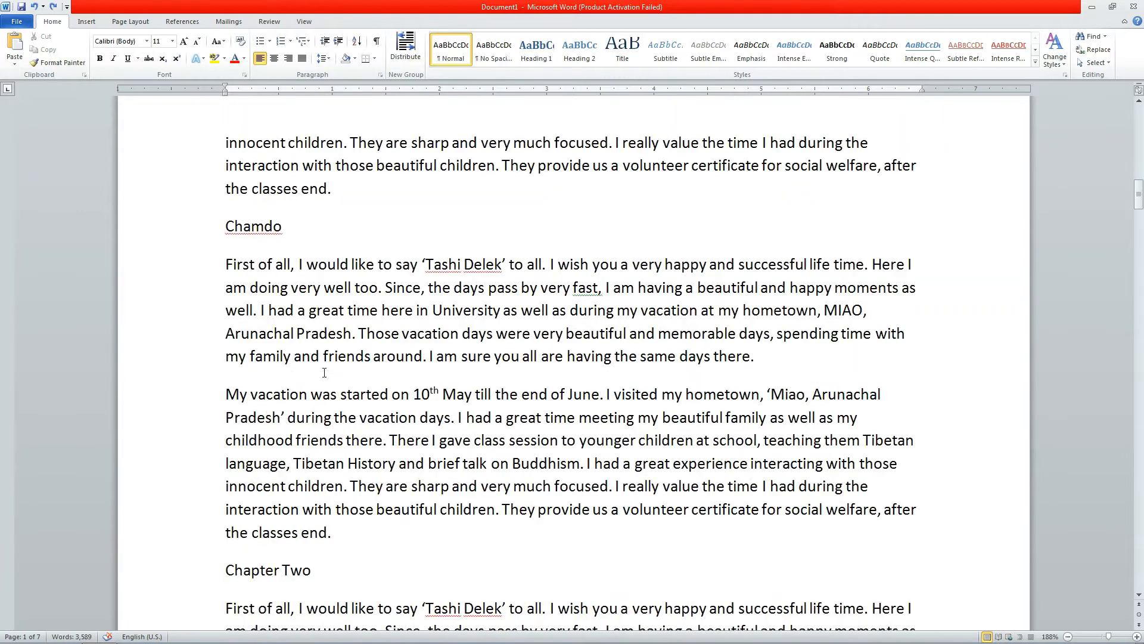
double_click(253, 227)
scroll(284, 427, down, 5)
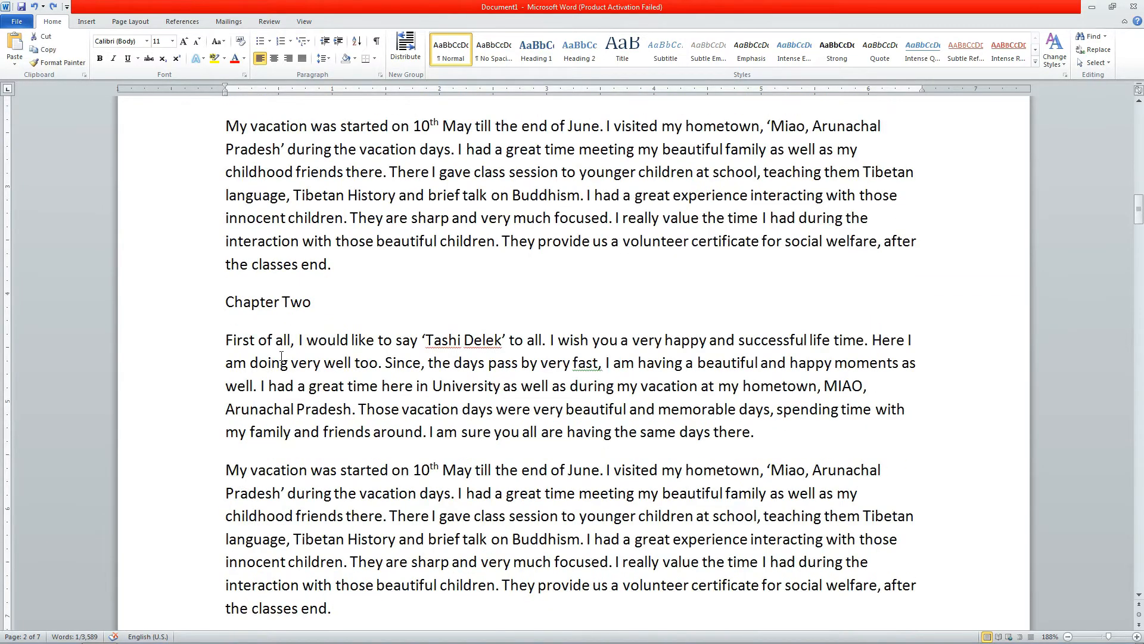
double_click(273, 297)
click(352, 325)
scroll(515, 343, up, 10)
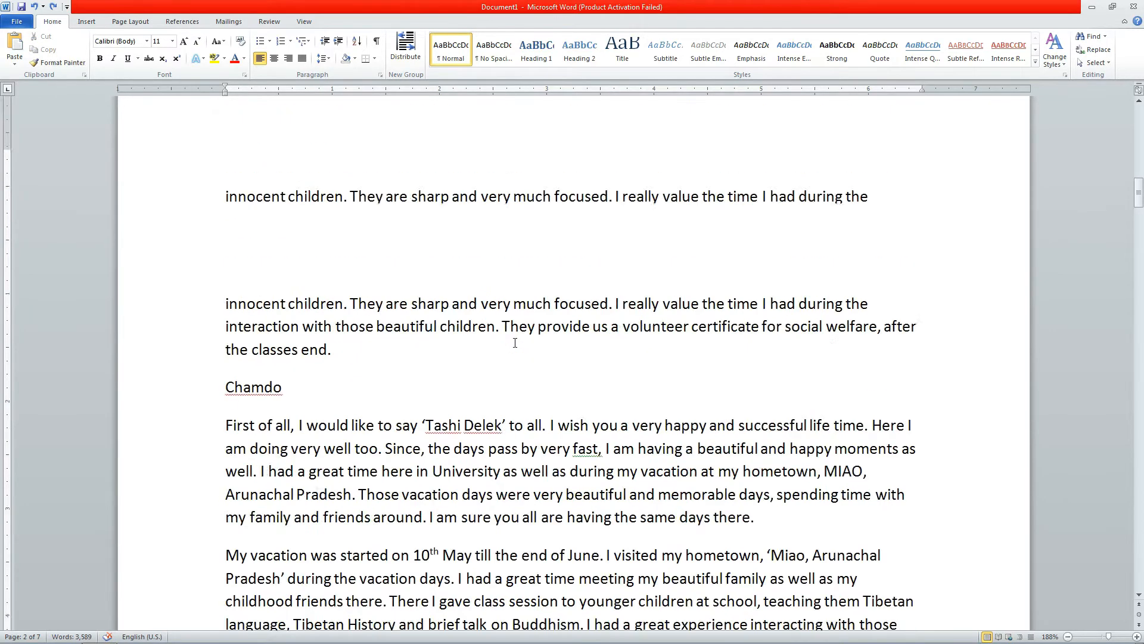
scroll(515, 342, up, 10)
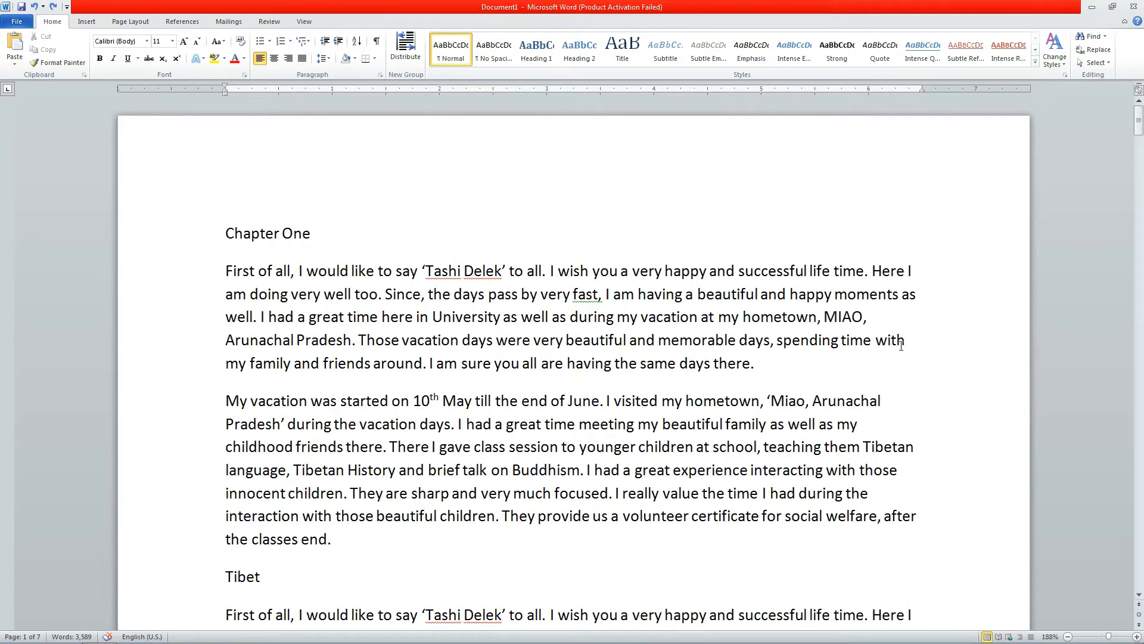
Justify the text of the entire document
key(ctrl+a)
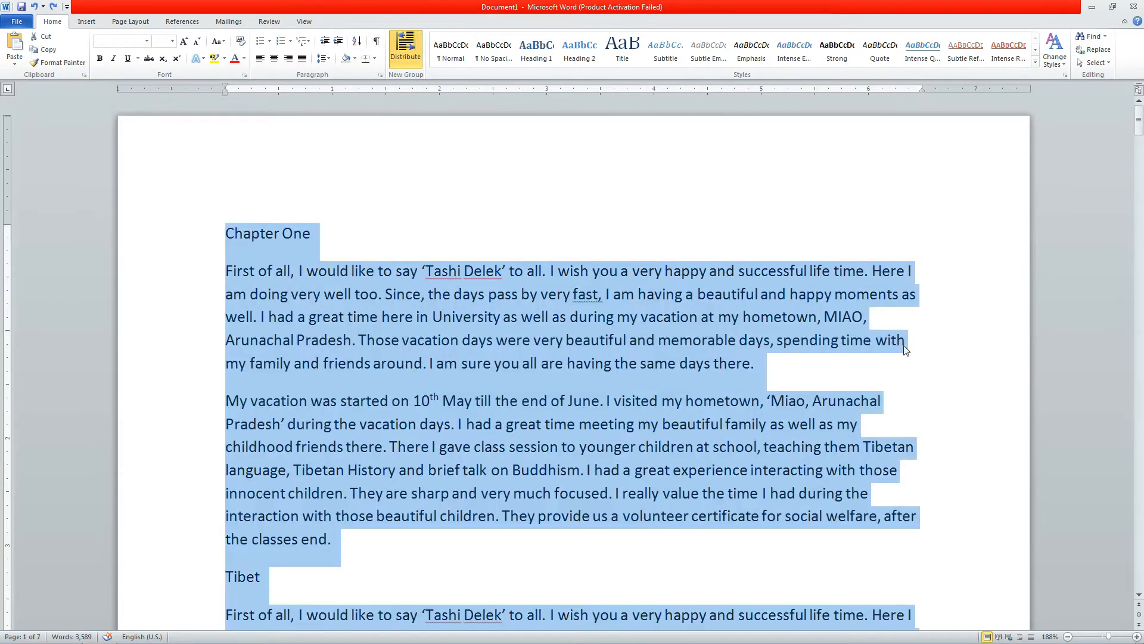
click(302, 58)
click(944, 305)
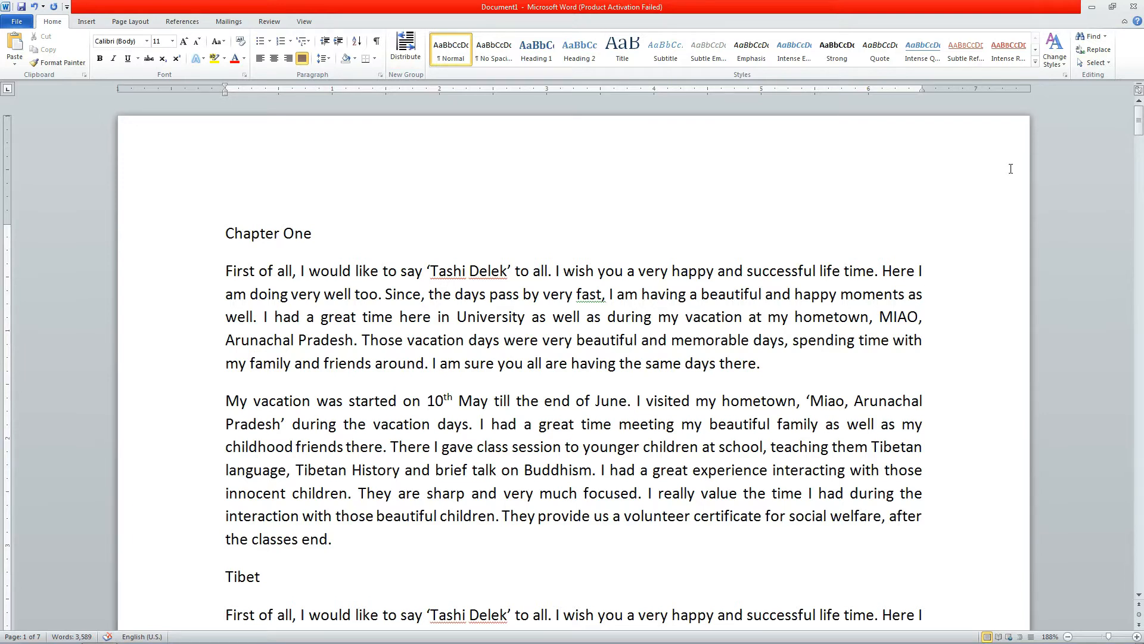
Examine how the Chapter One title relates to the Tibet and Lhasa subheadings beneath it
double_click(276, 235)
triple_click(276, 235)
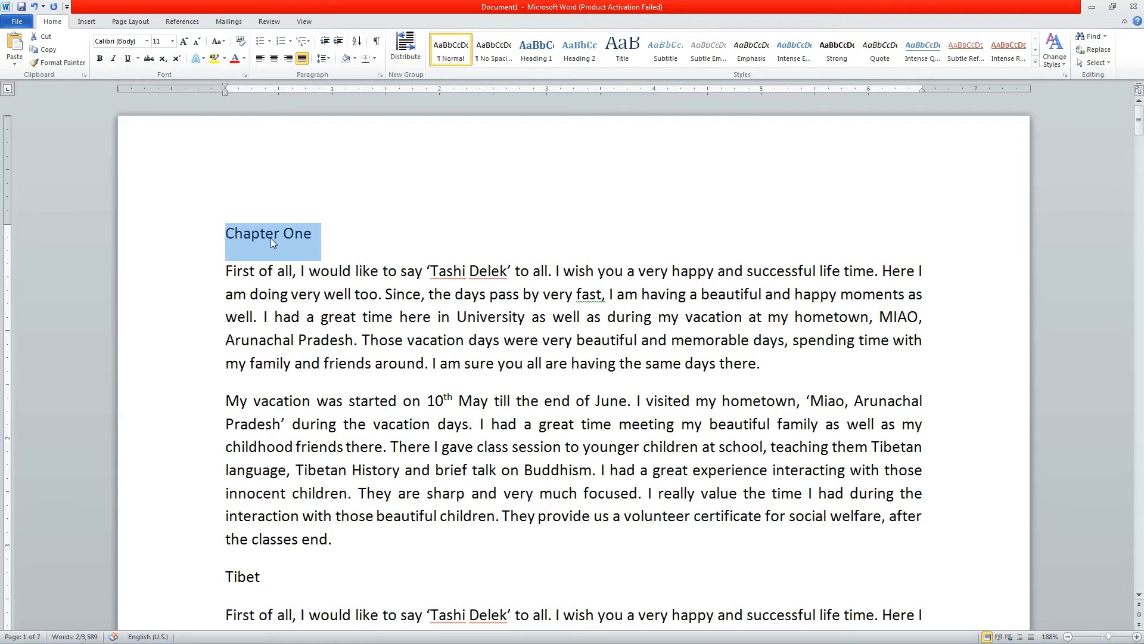
click(339, 250)
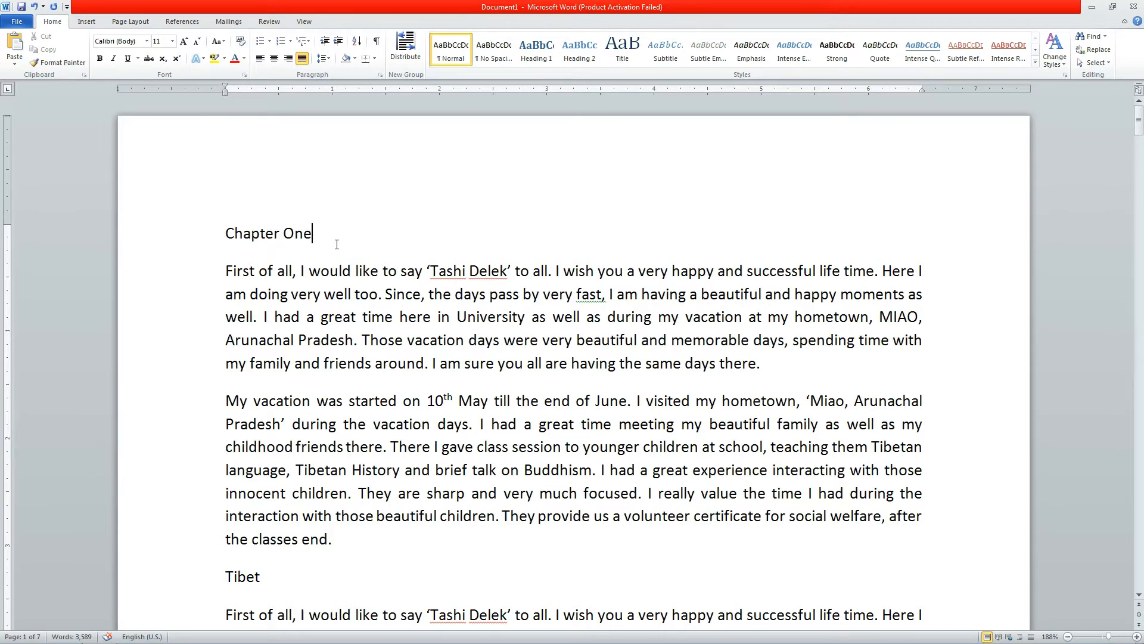
double_click(284, 239)
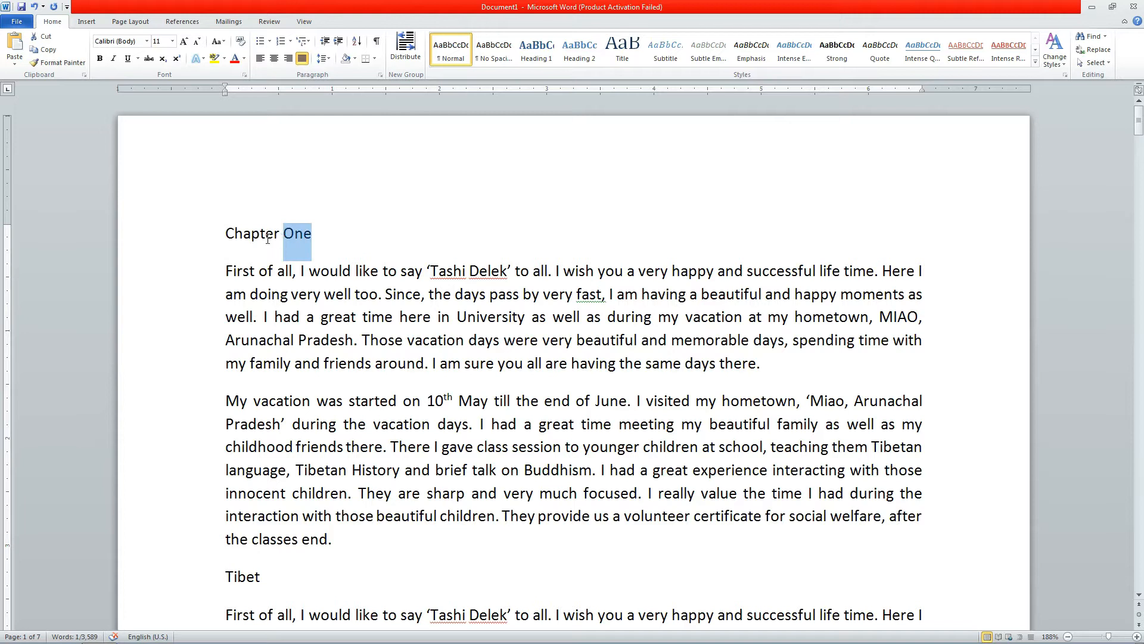
double_click(266, 239)
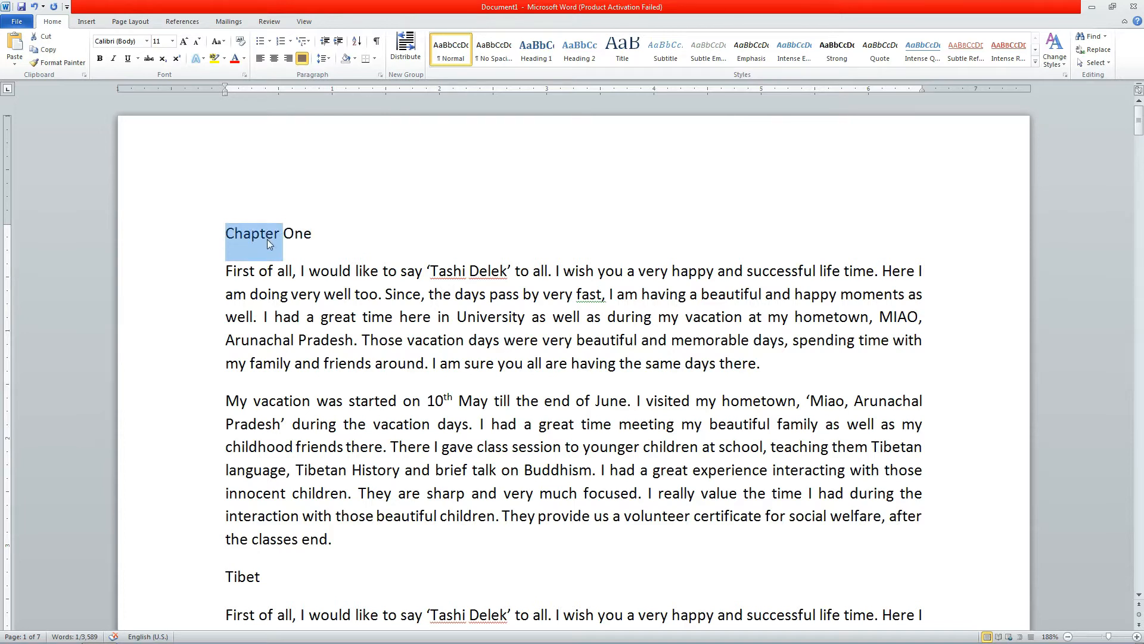
double_click(302, 241)
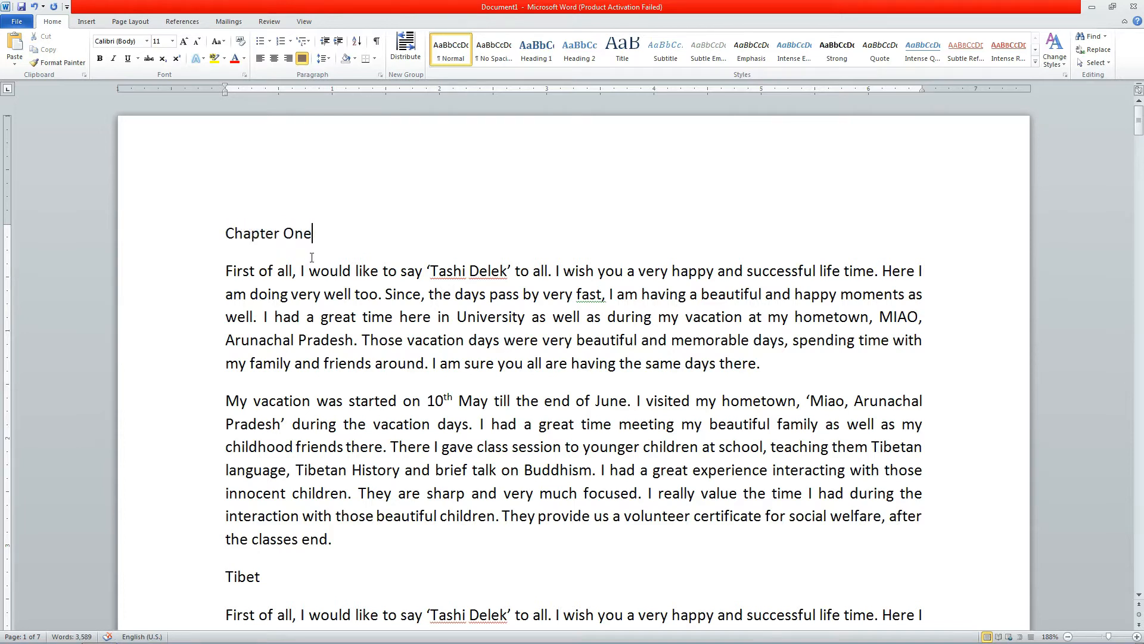
double_click(308, 232)
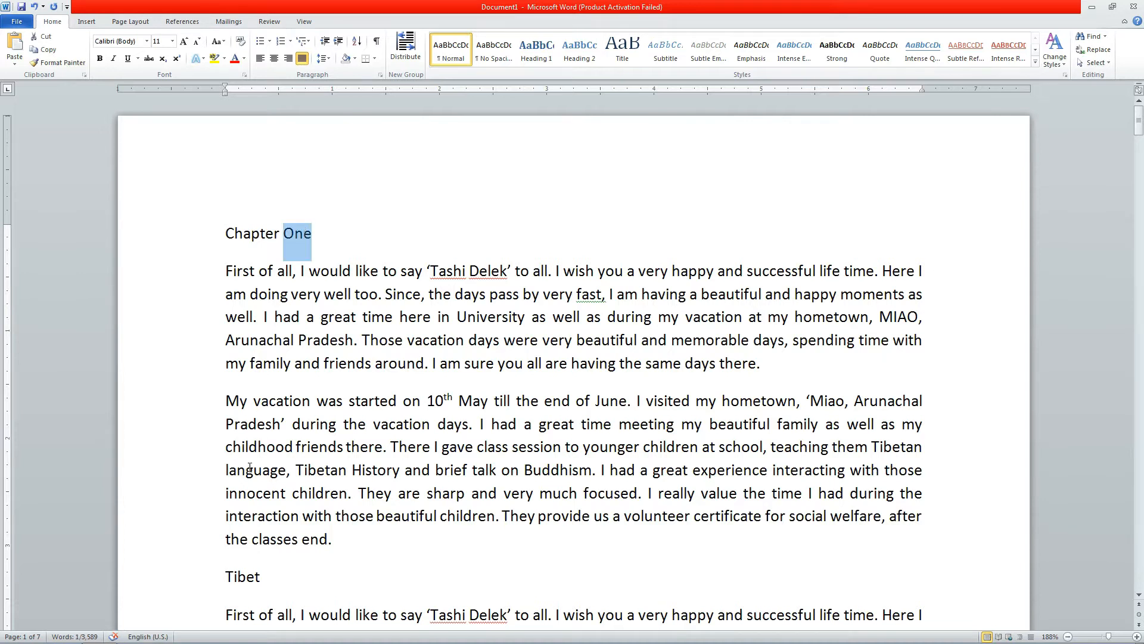
double_click(242, 582)
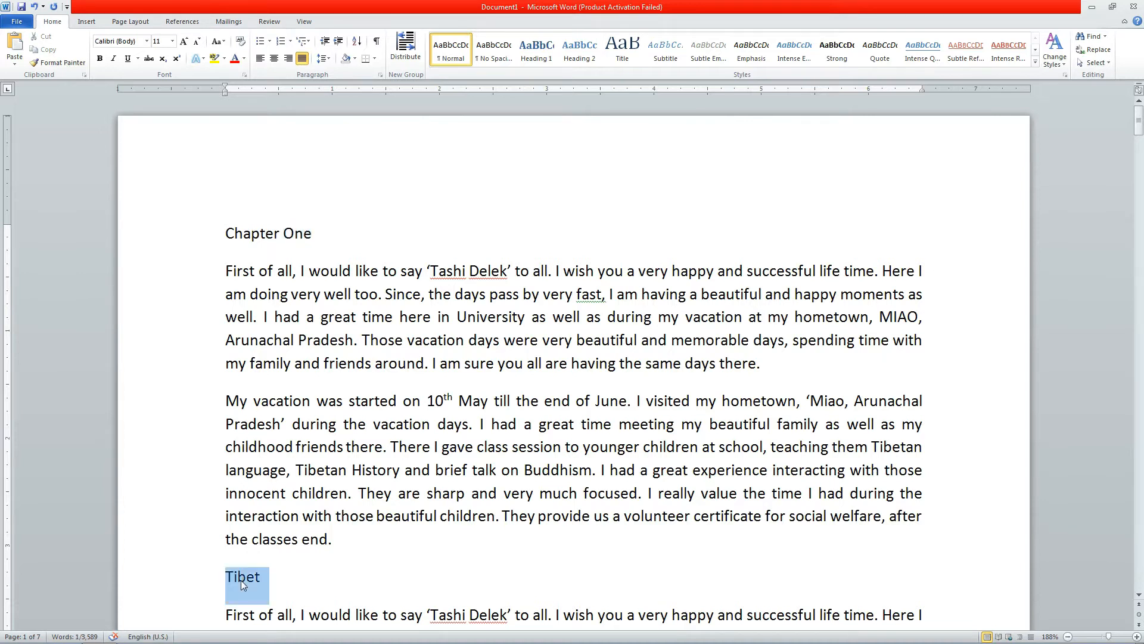
double_click(269, 234)
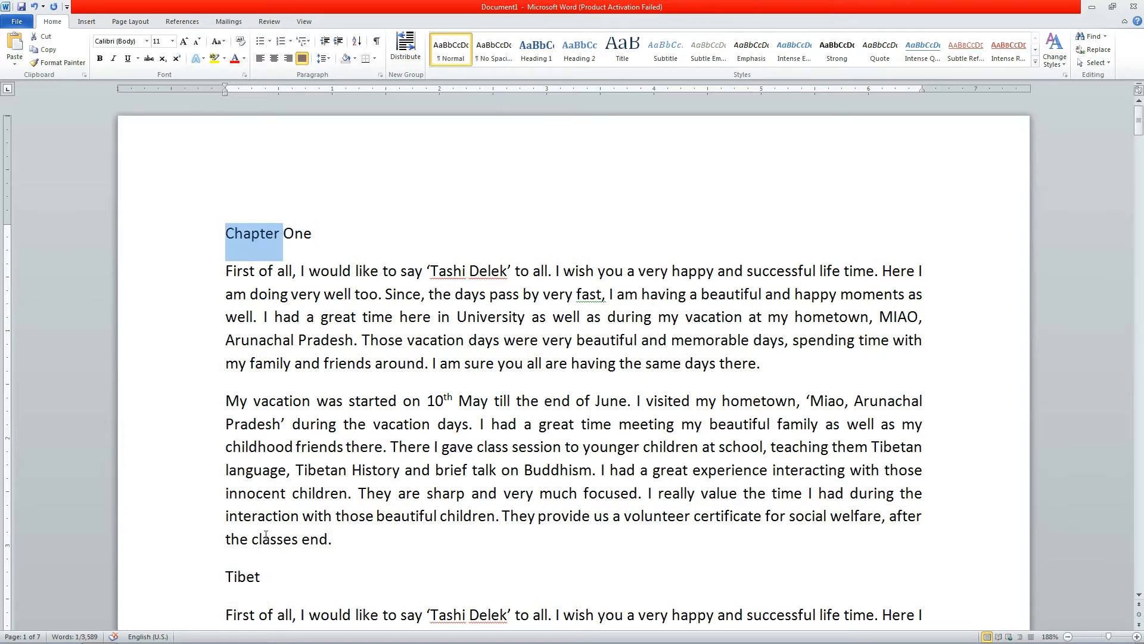
double_click(241, 576)
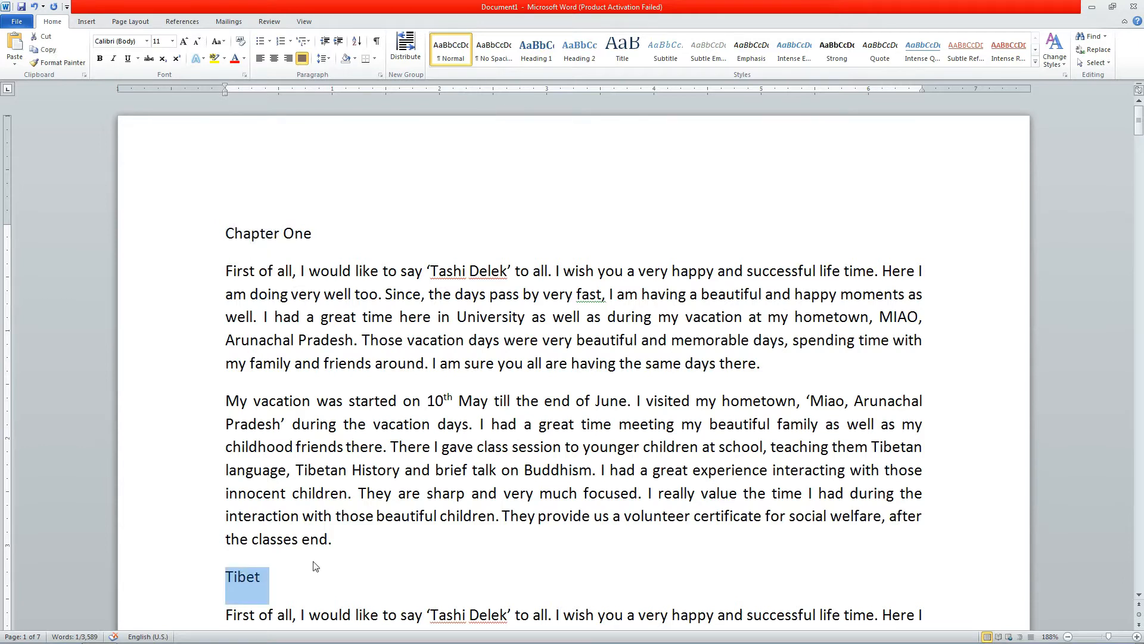
scroll(315, 566, down, 5)
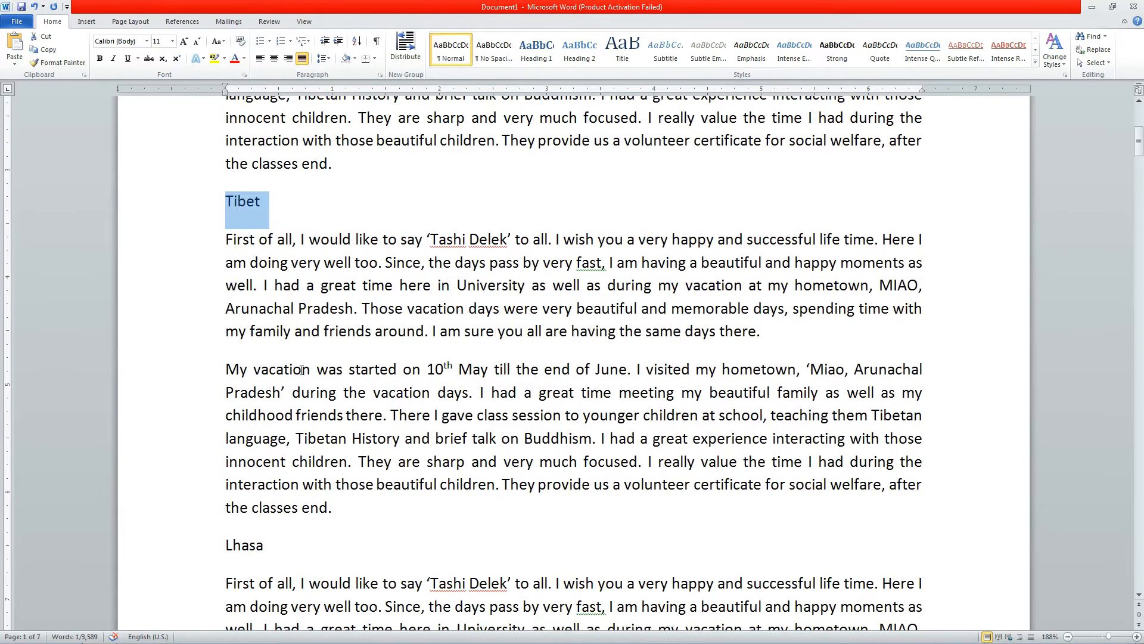
double_click(251, 551)
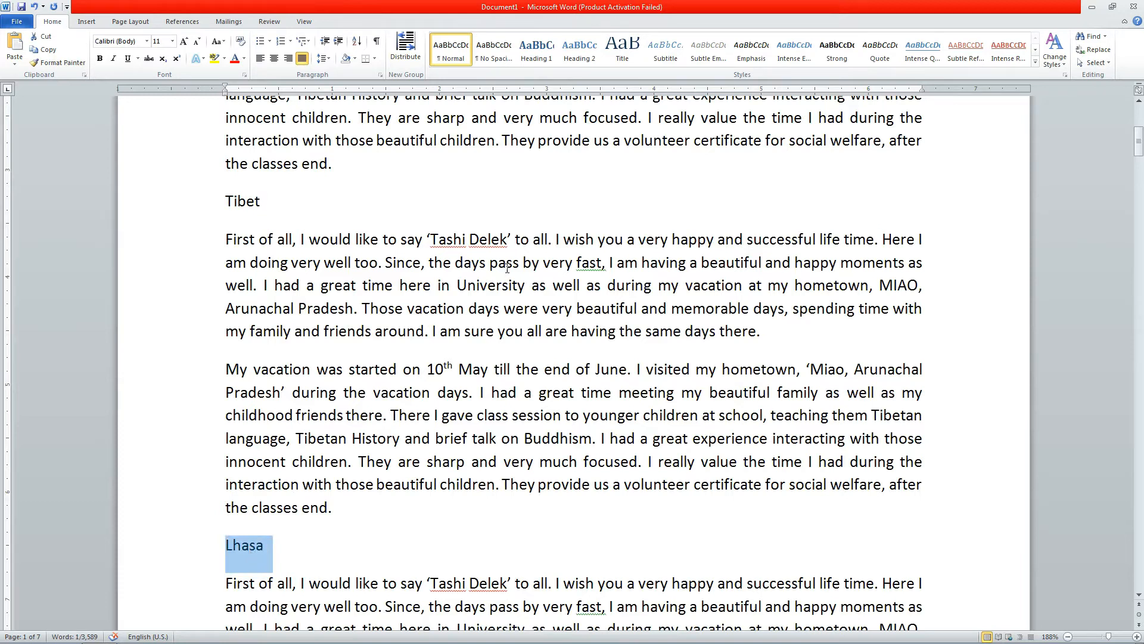
Apply the Heading 1 style to the Chapter One title
scroll(507, 268, up, 5)
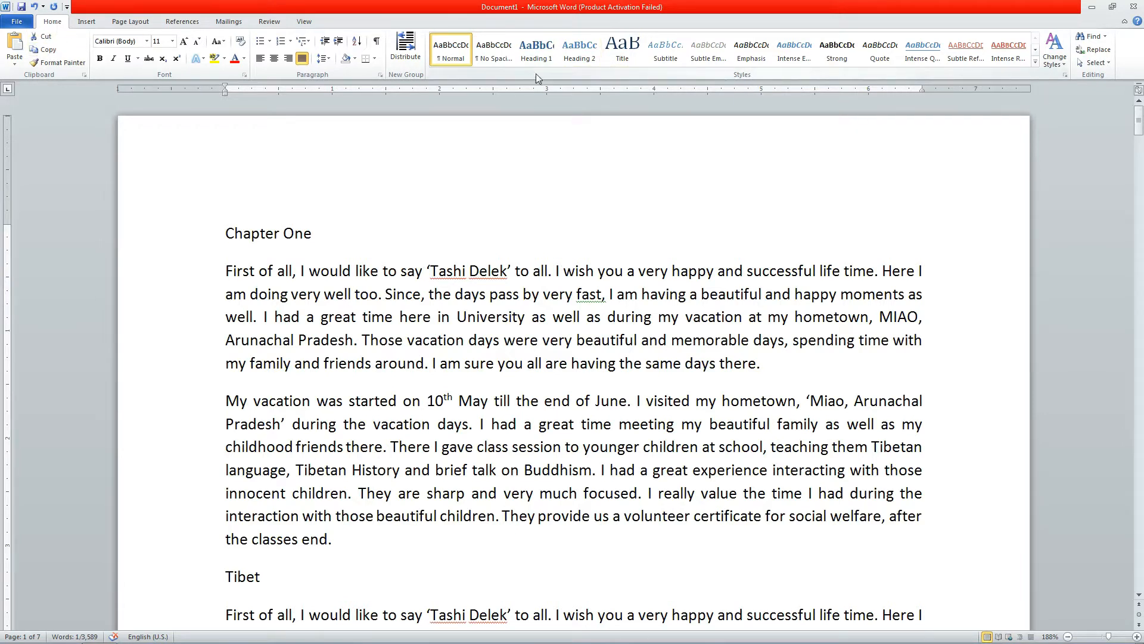
click(275, 233)
click(546, 58)
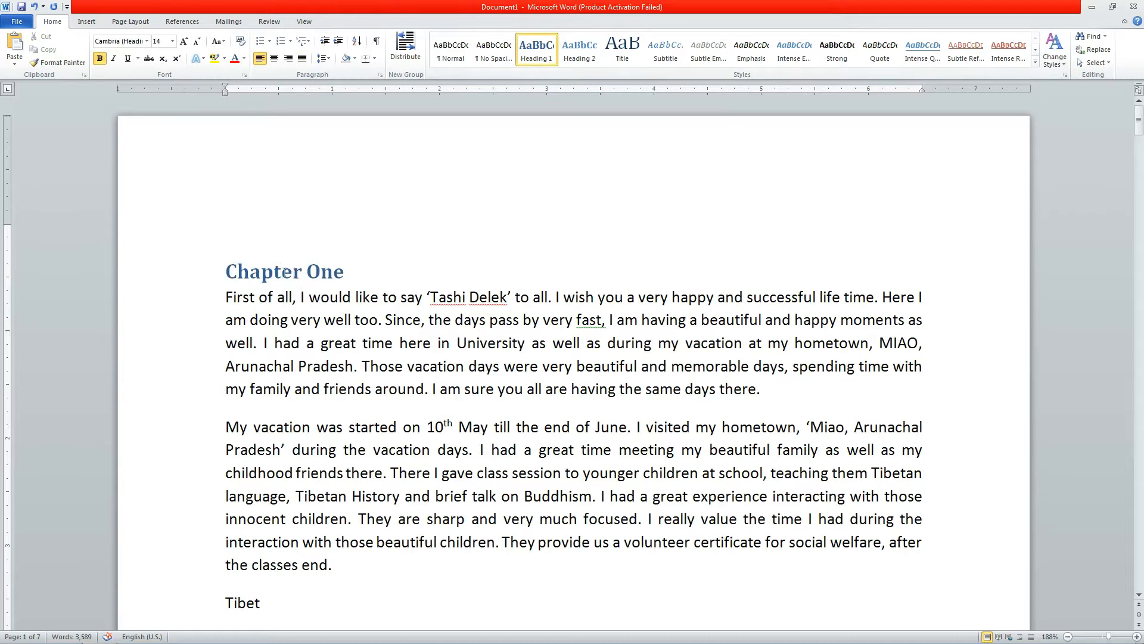
Open the Heading 1 style for modification and set its font color to black
right_click(535, 58)
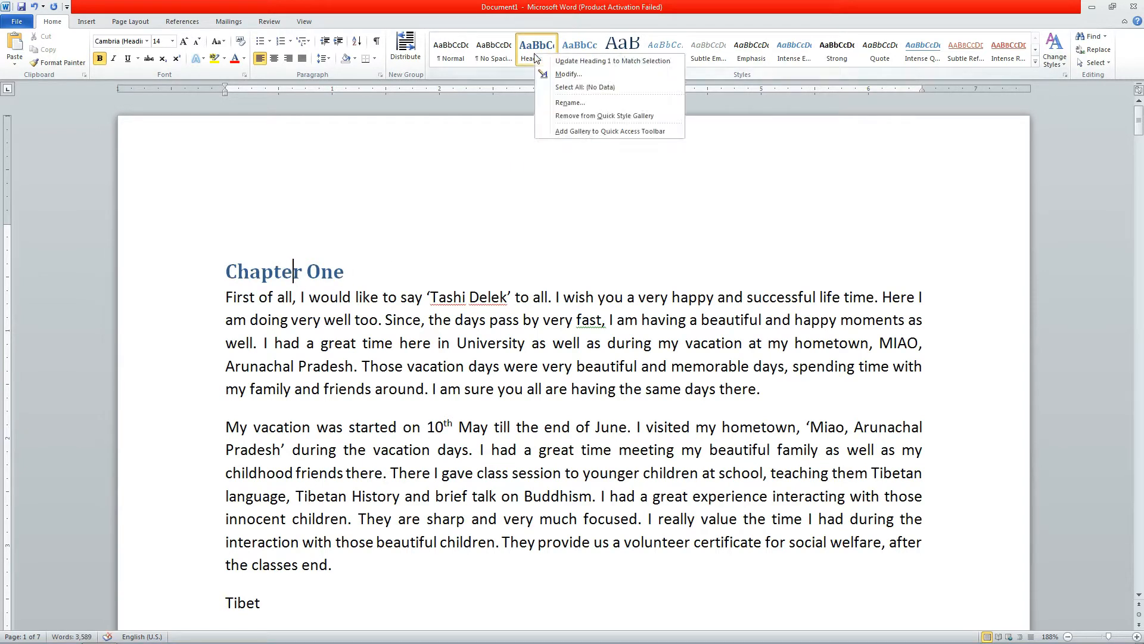
click(577, 73)
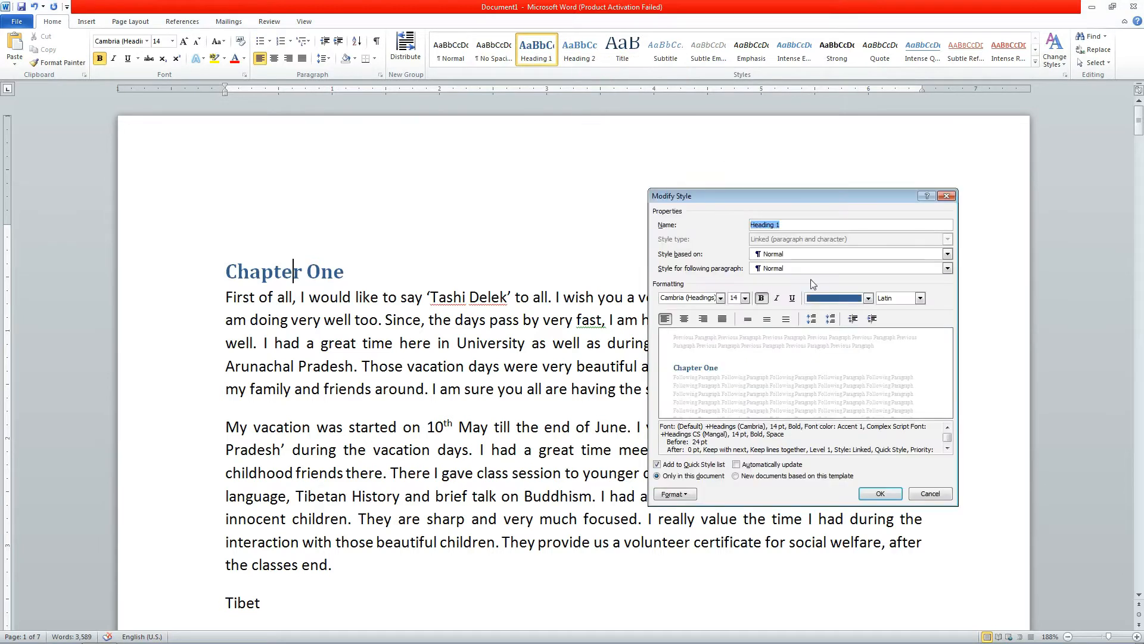
drag(806, 195, 749, 175)
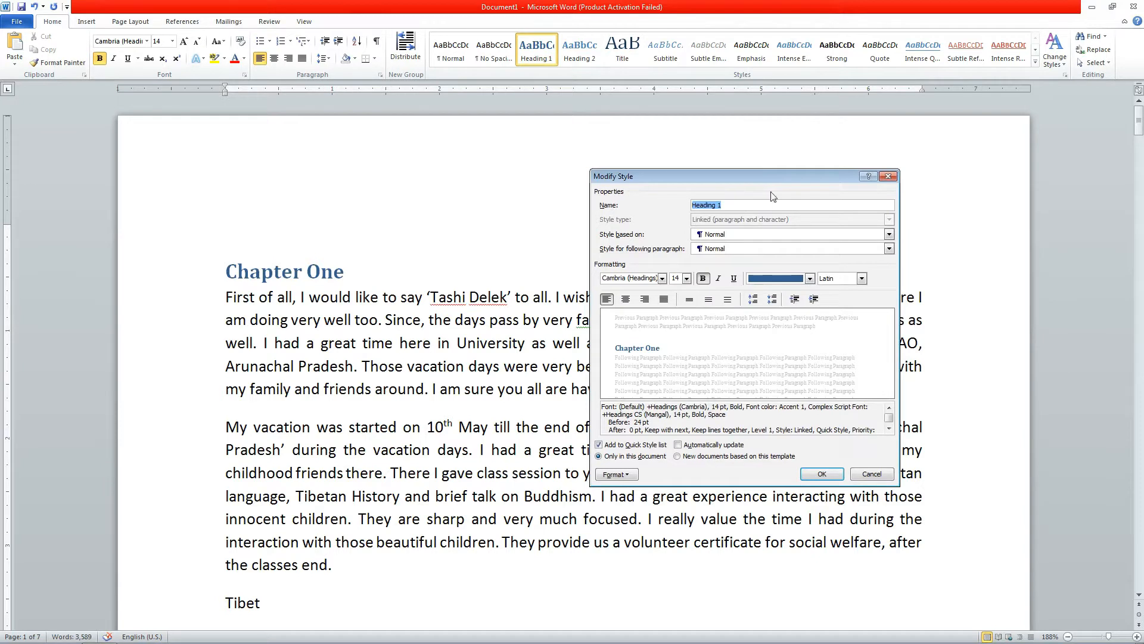
click(786, 279)
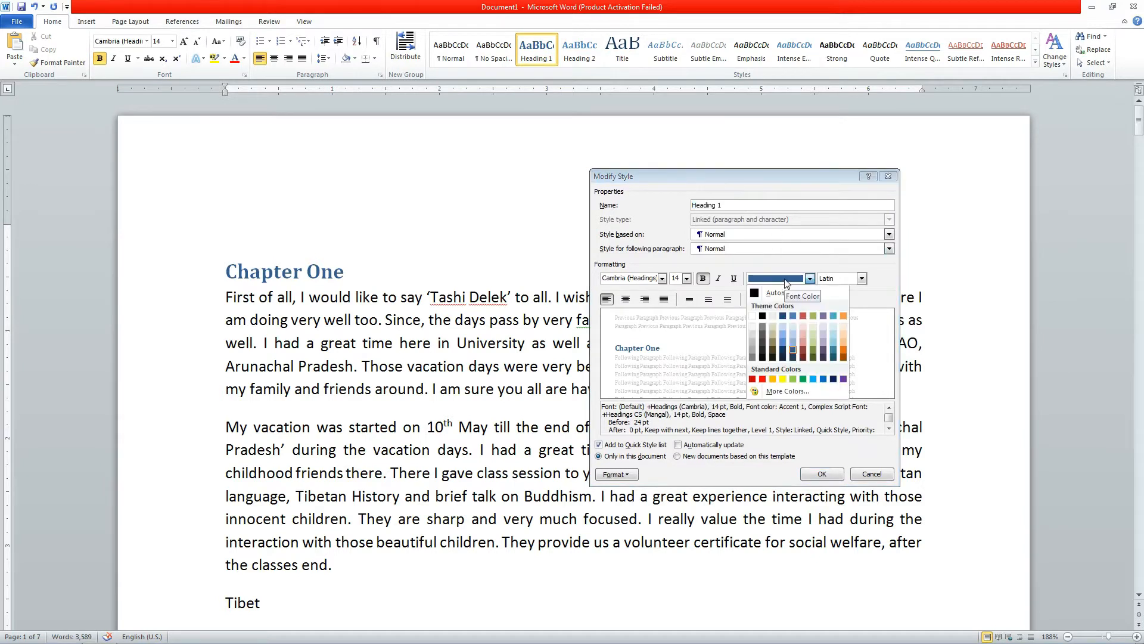
click(767, 315)
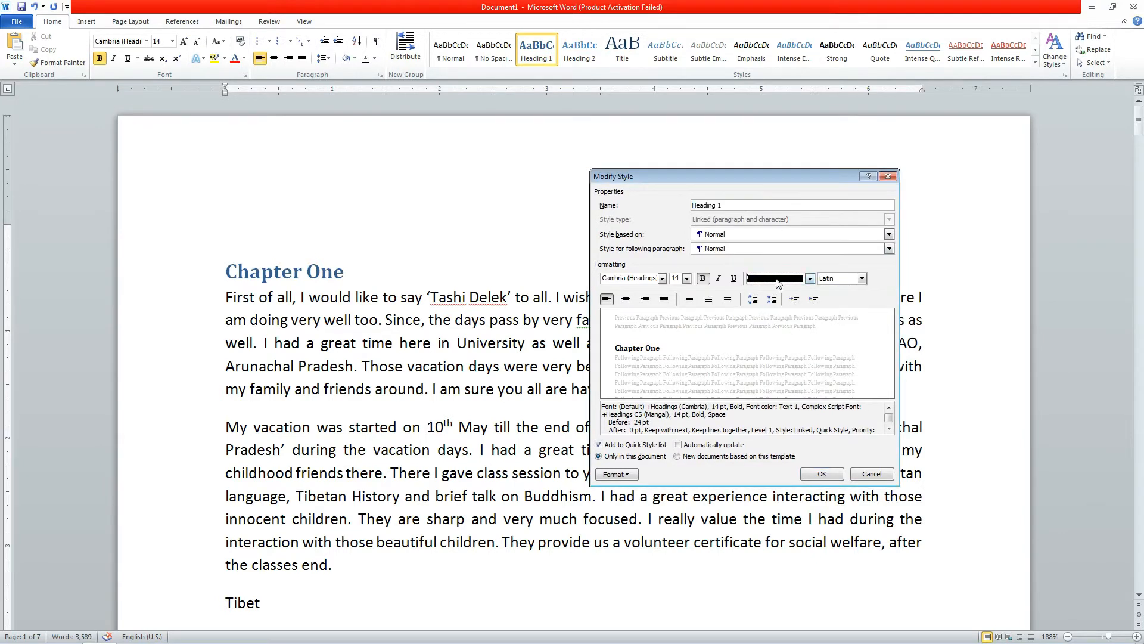
Remove bold from the Heading 1 style and set its font to Calibri (Body) at size 16
click(703, 279)
click(686, 279)
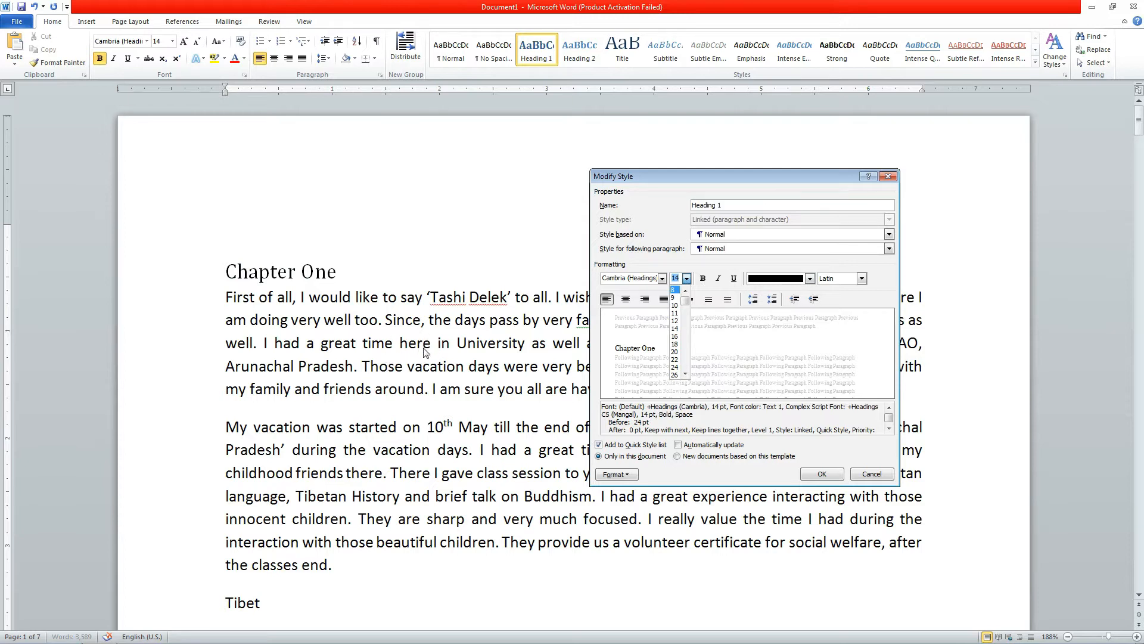
click(674, 336)
click(662, 279)
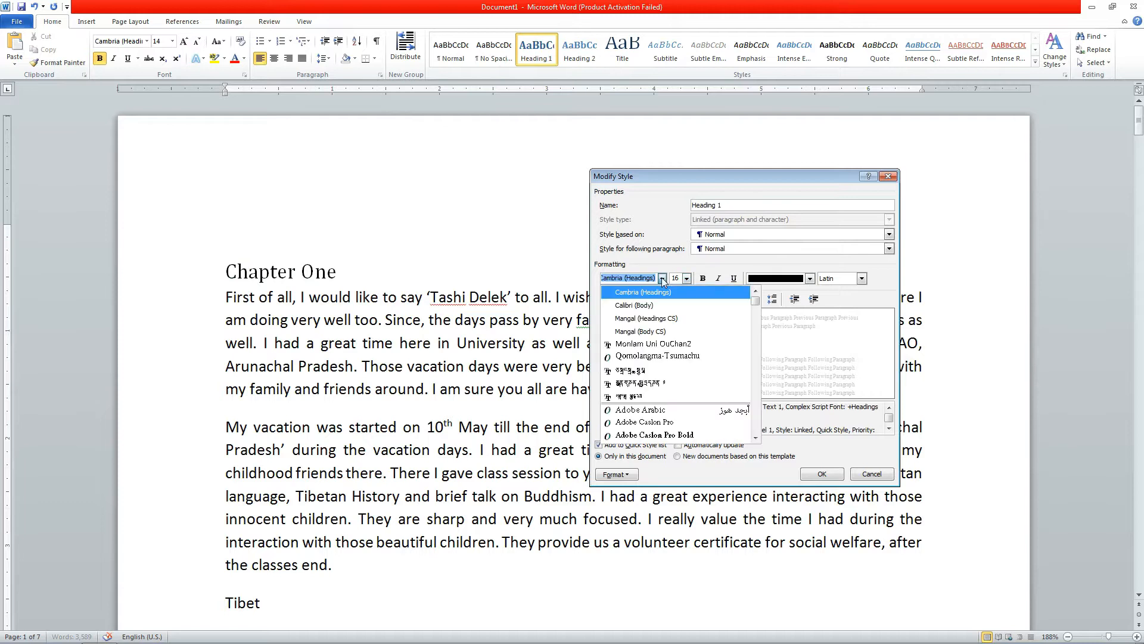
click(658, 305)
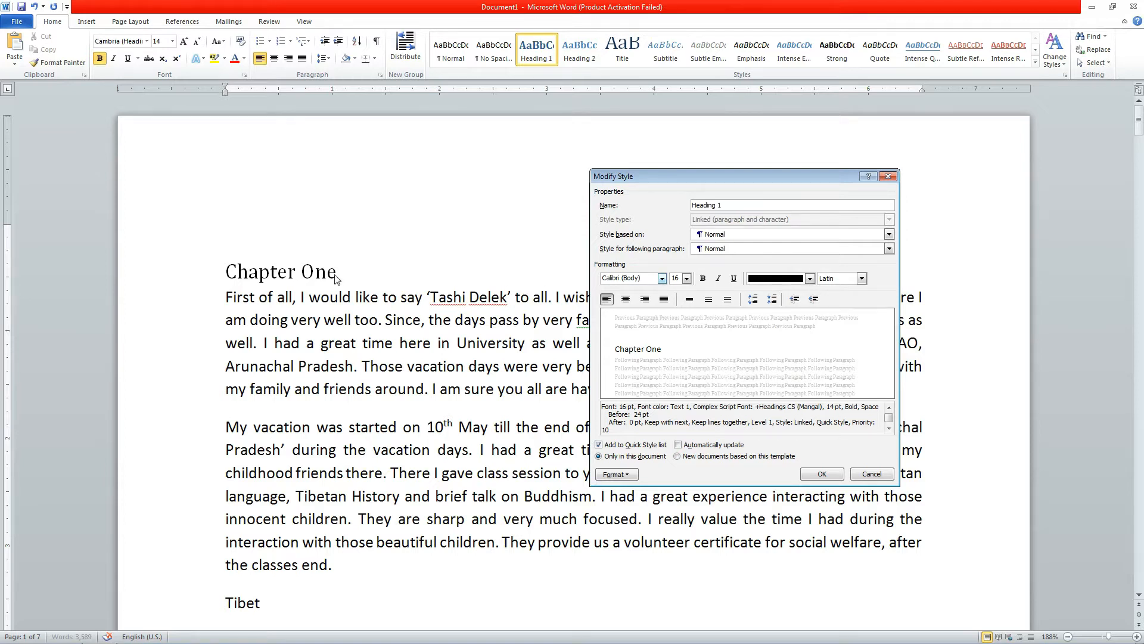
Center the Heading 1 style, try 1.5 line spacing, and set the spacing to double
click(625, 299)
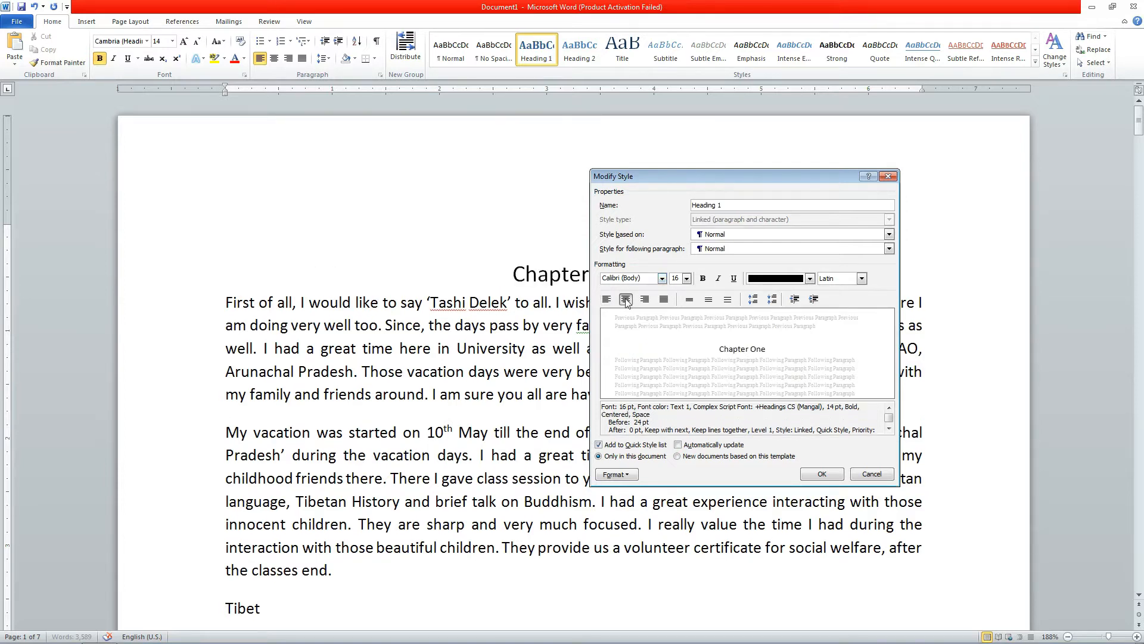
drag(700, 178, 874, 172)
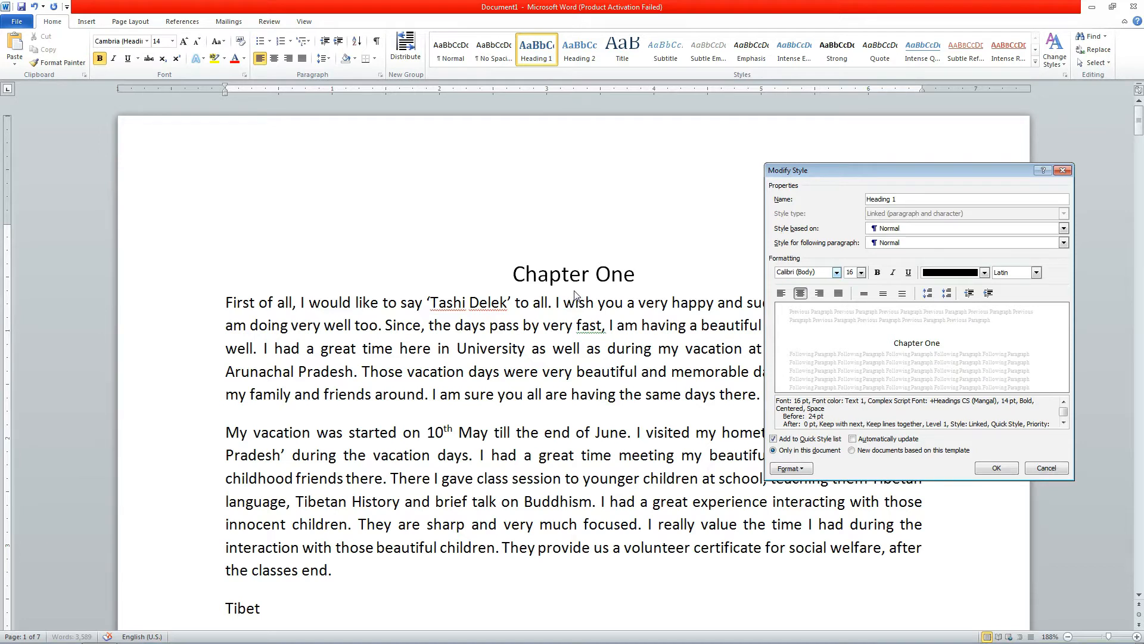
click(884, 294)
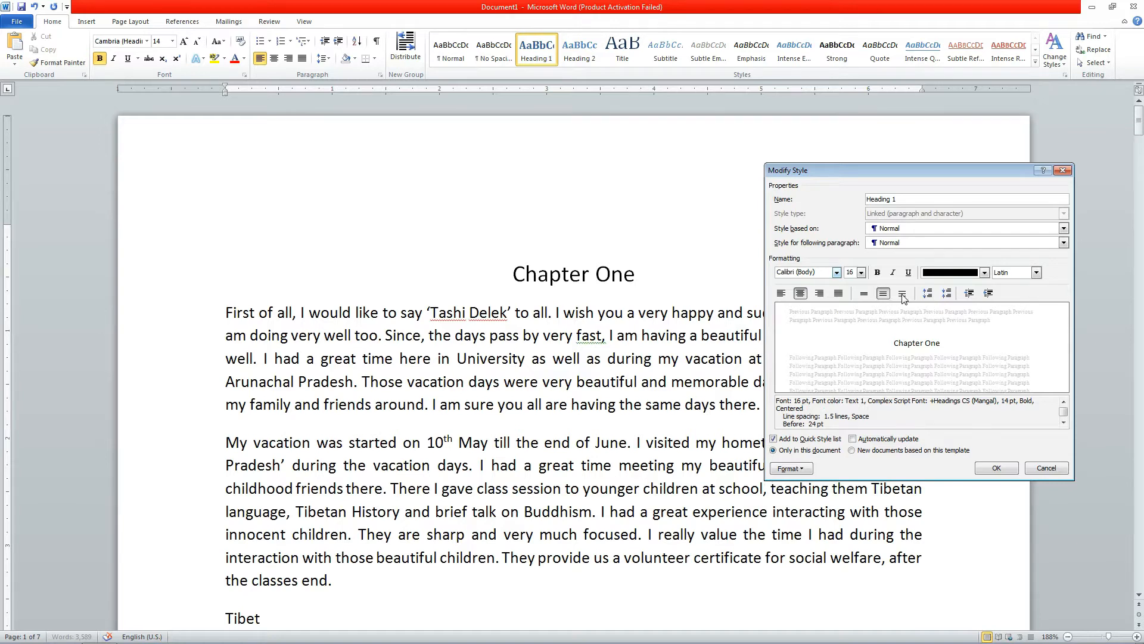
click(903, 295)
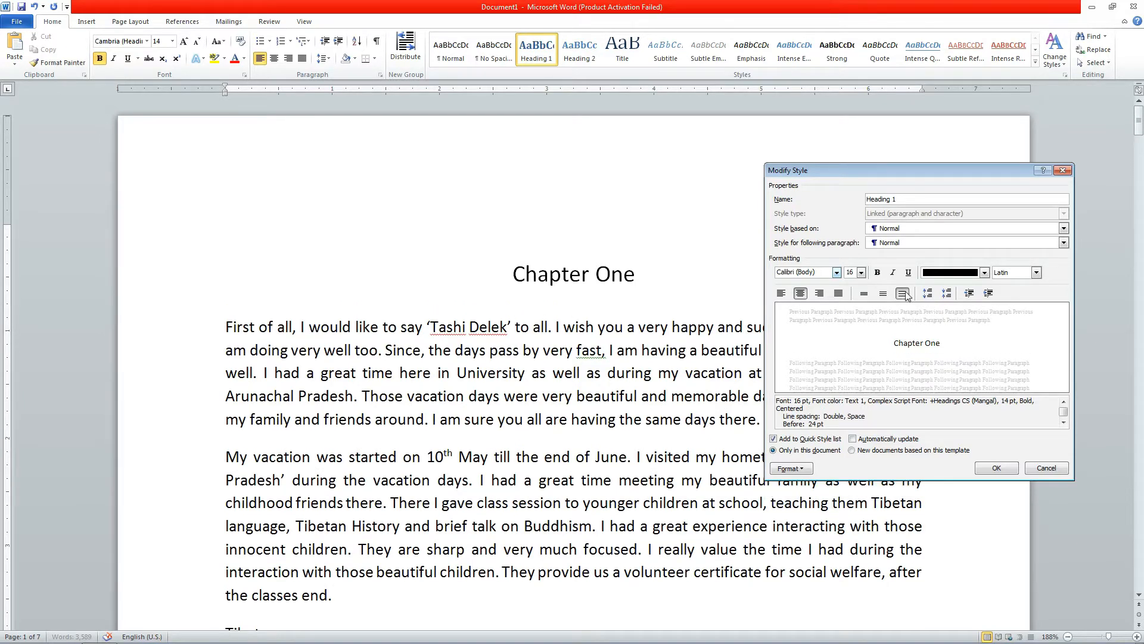
Set the Heading 1 style's line spacing to 1.5 lines and apply the style changes
click(884, 294)
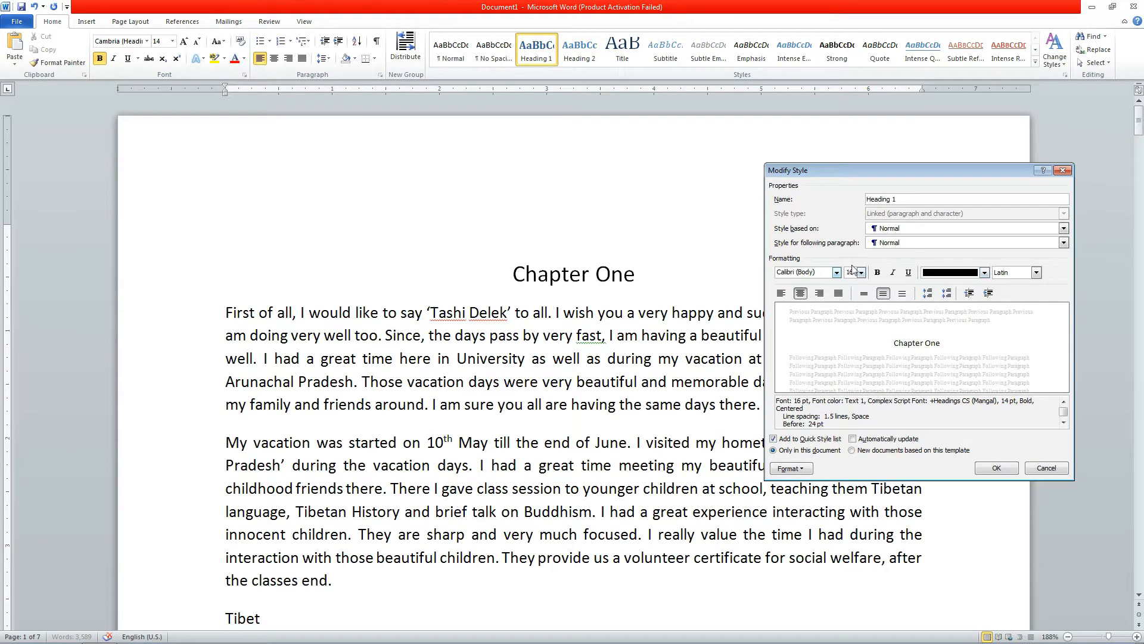
click(996, 468)
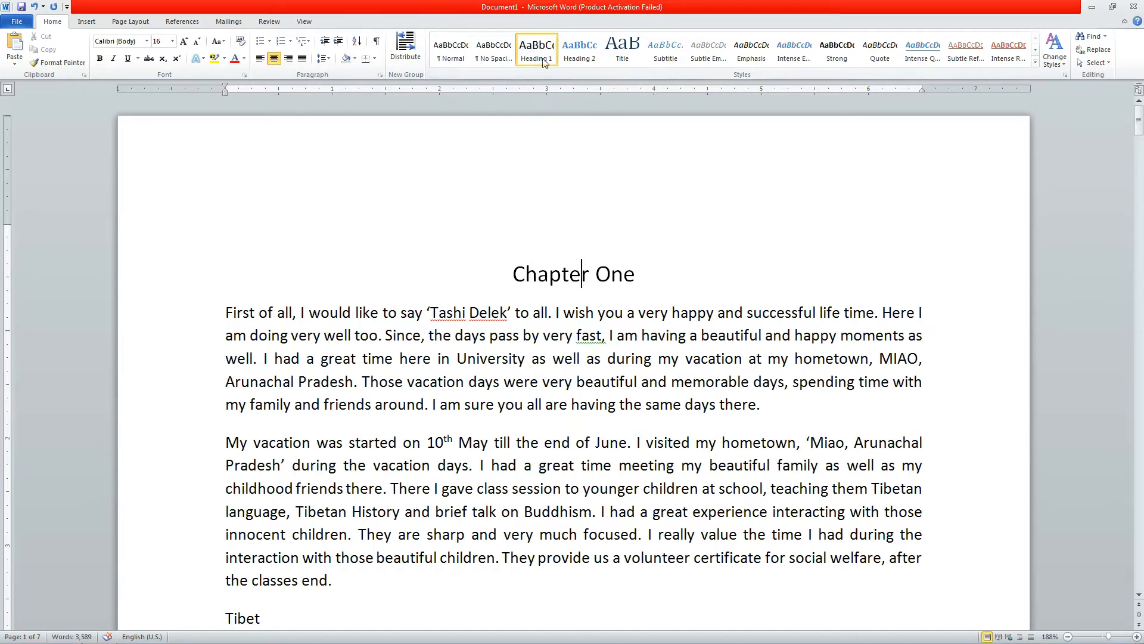
Apply the Heading 2 style to the Tibet subheading under Chapter One
scroll(507, 334, down, 3)
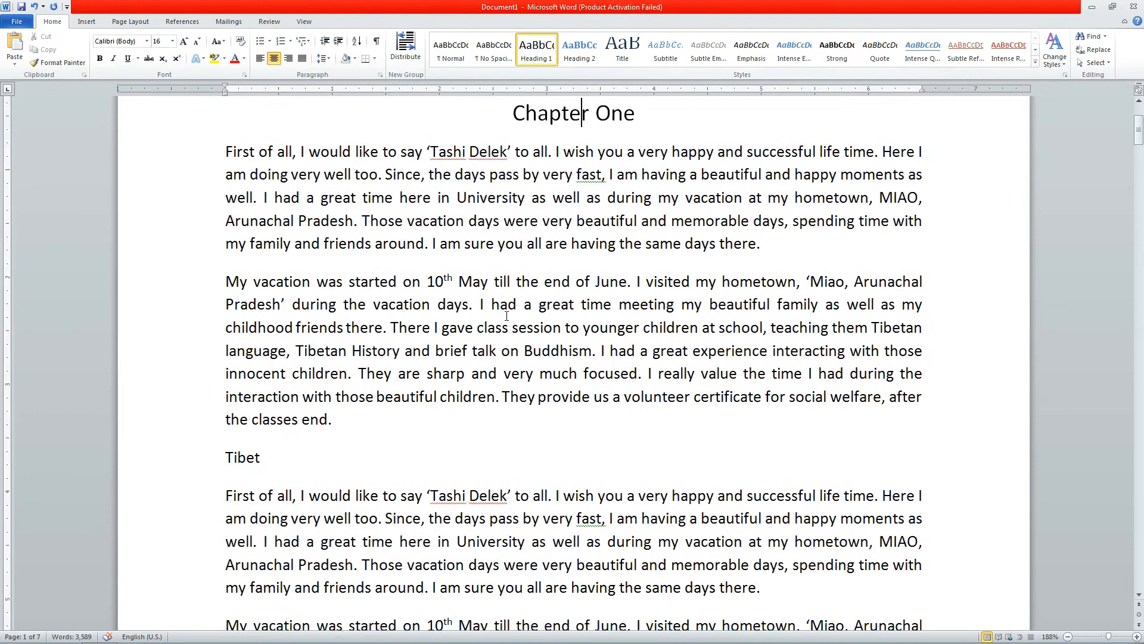
click(255, 457)
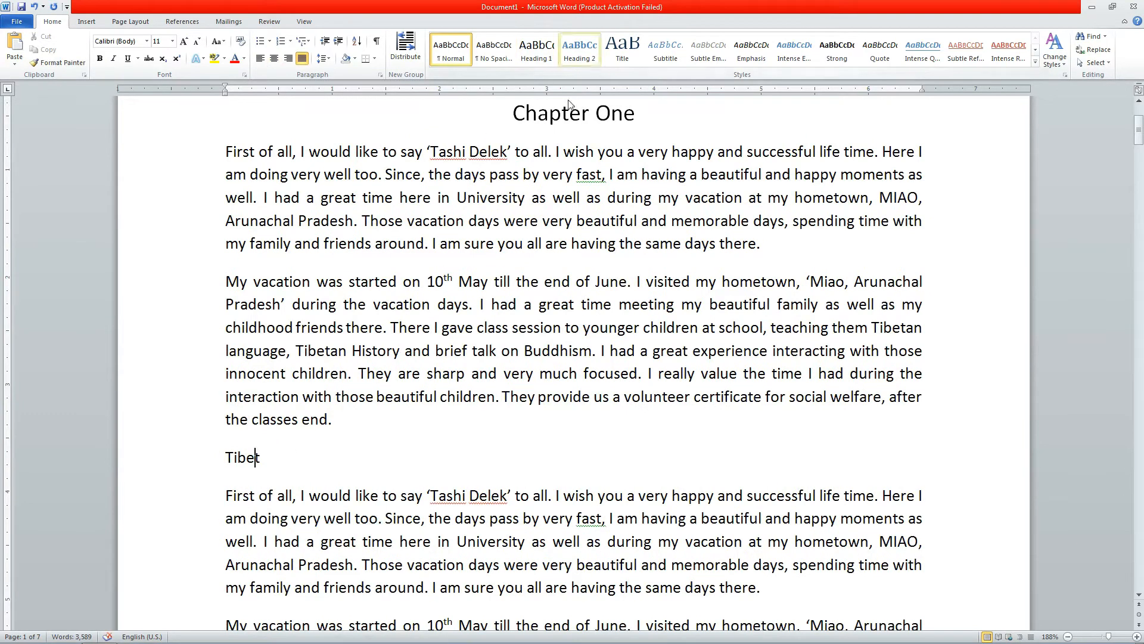
click(581, 54)
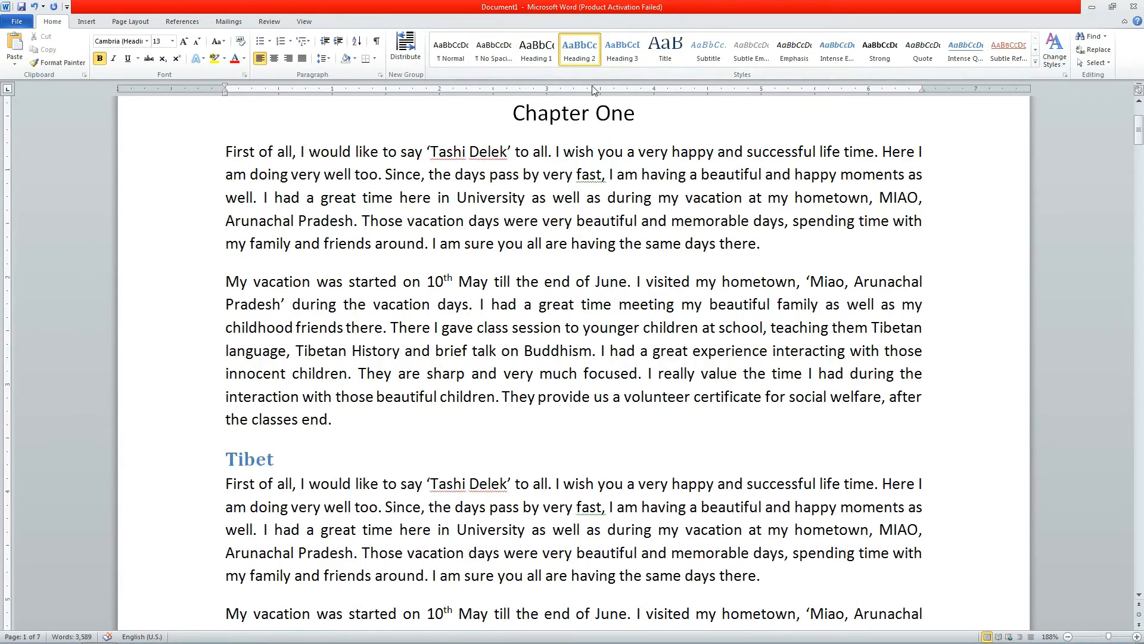
Modify the Heading 2 style to use black text without bold
right_click(588, 51)
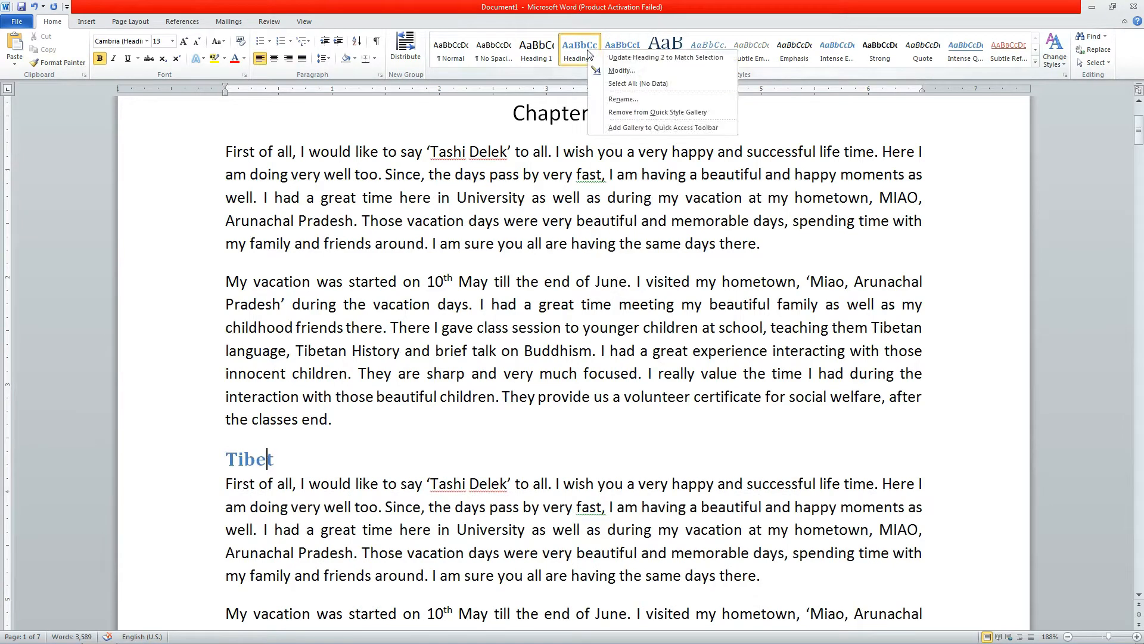
click(617, 72)
click(962, 273)
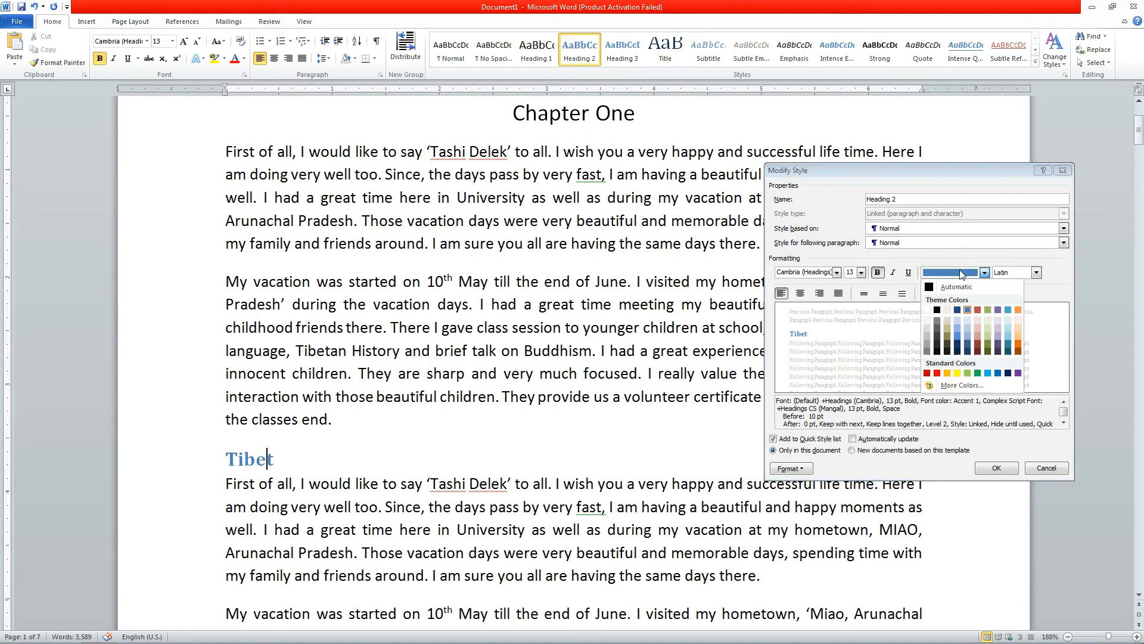
click(937, 310)
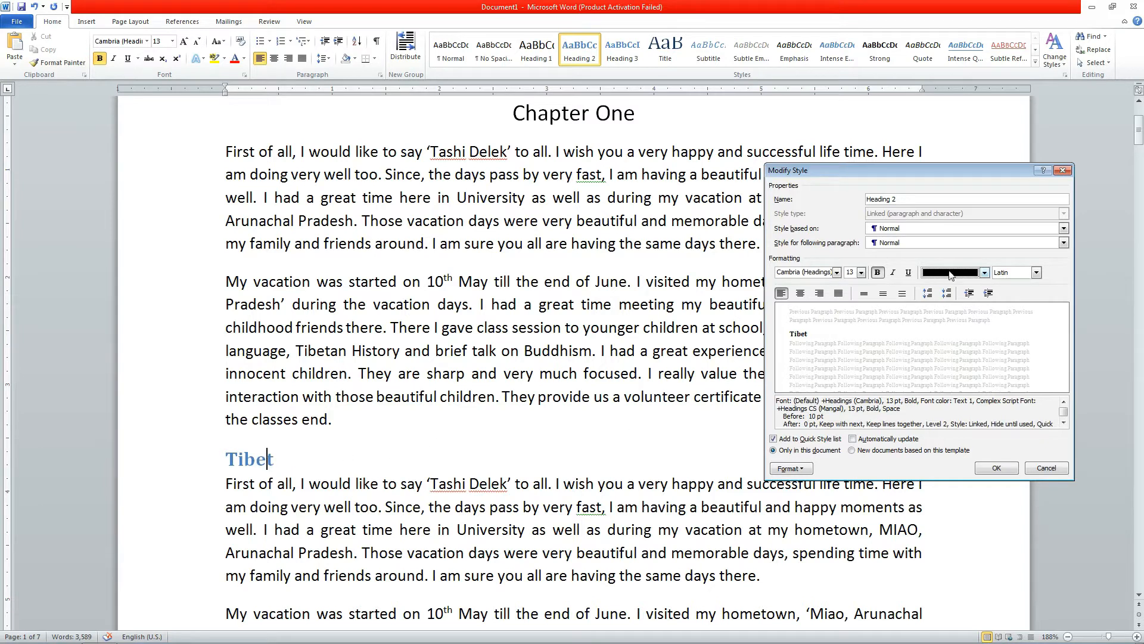
click(879, 273)
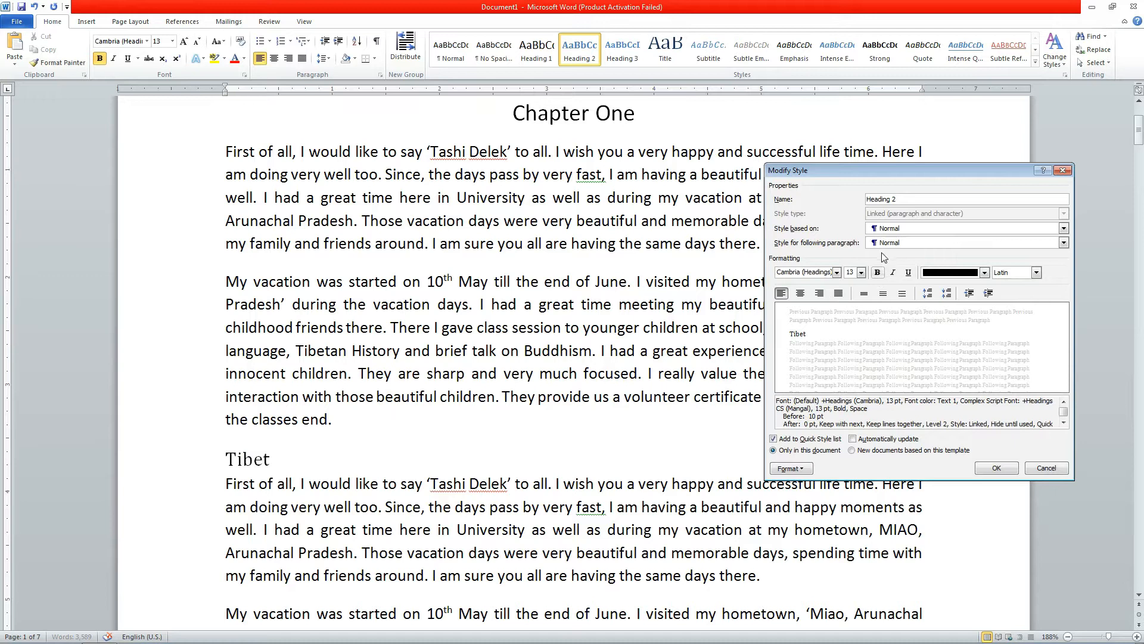
Set the Heading 2 style to Calibri (Body), size 16, with 1.5 line spacing, and apply the changes
click(861, 272)
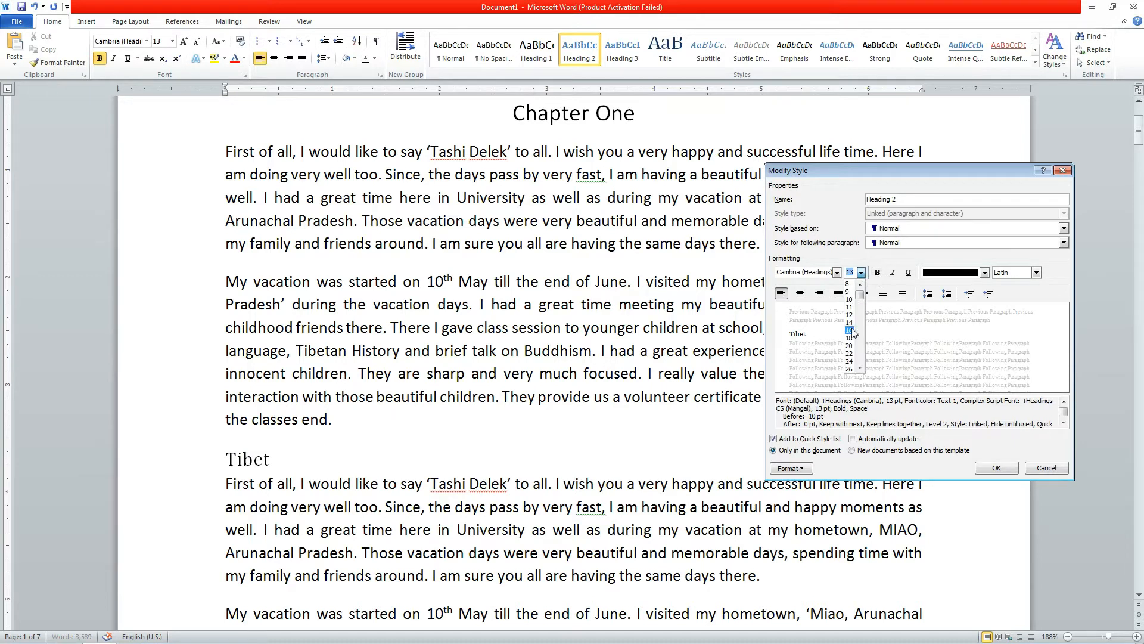
click(850, 329)
click(837, 272)
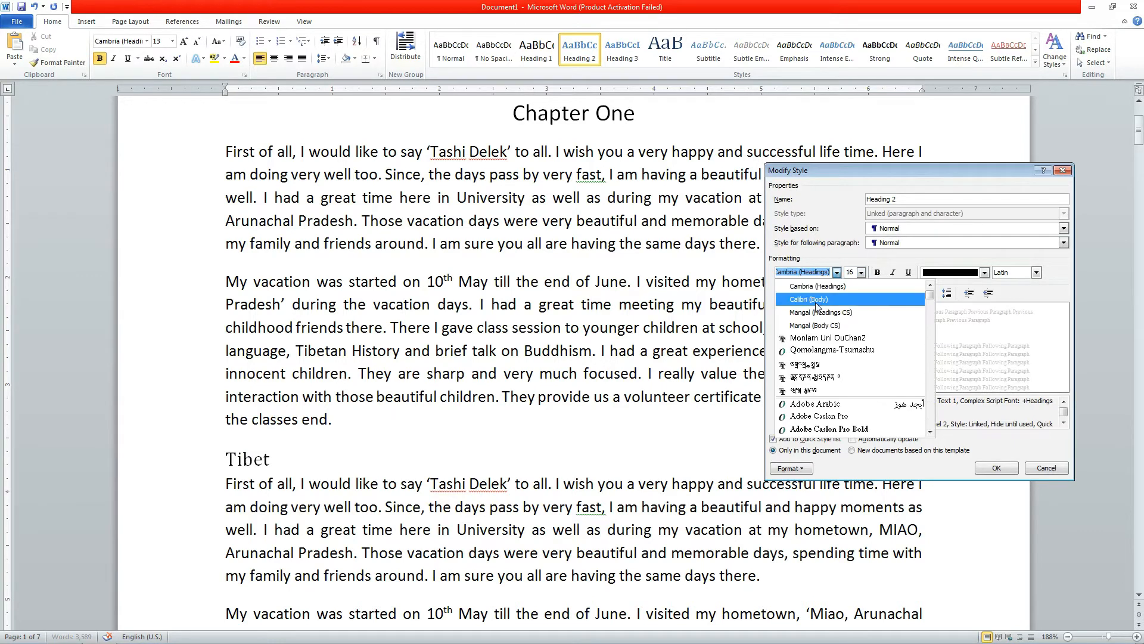
click(817, 299)
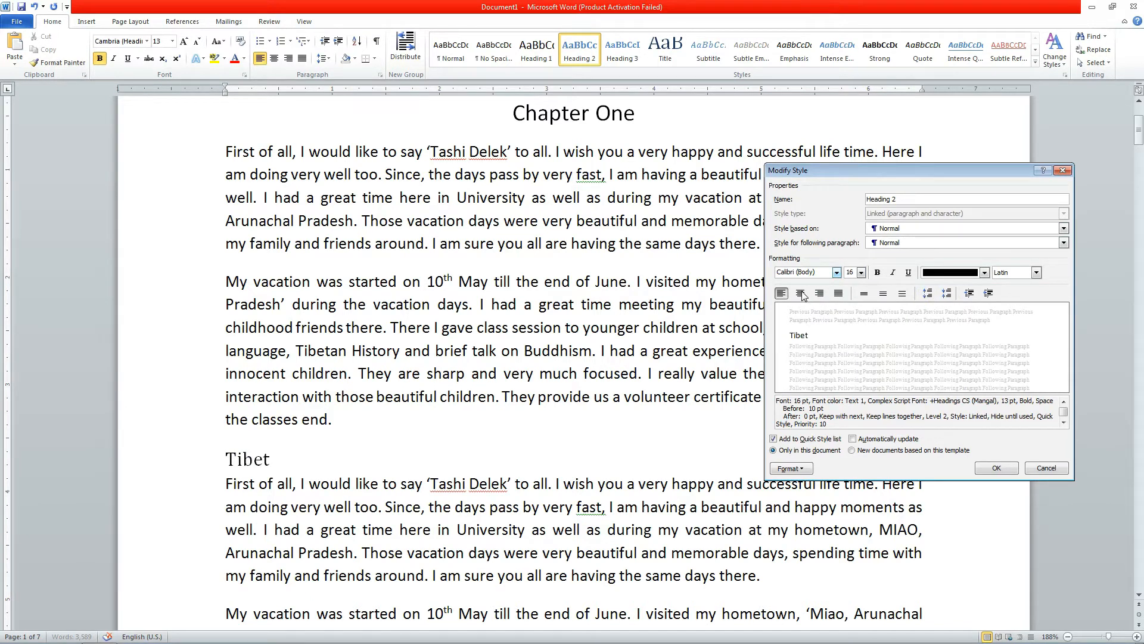
click(883, 293)
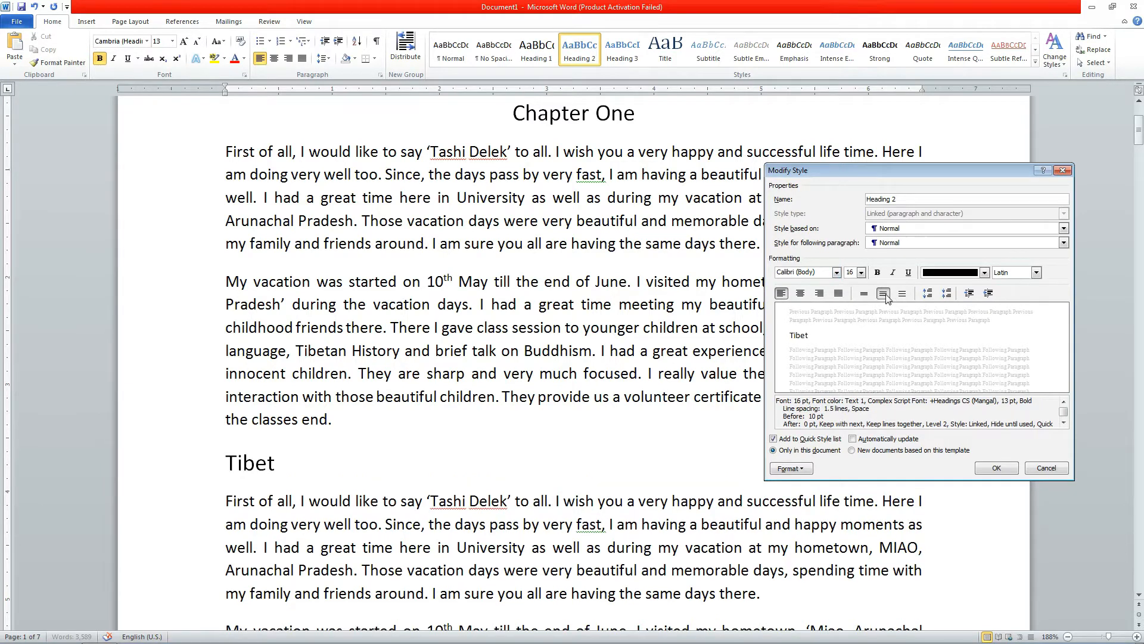
click(1005, 470)
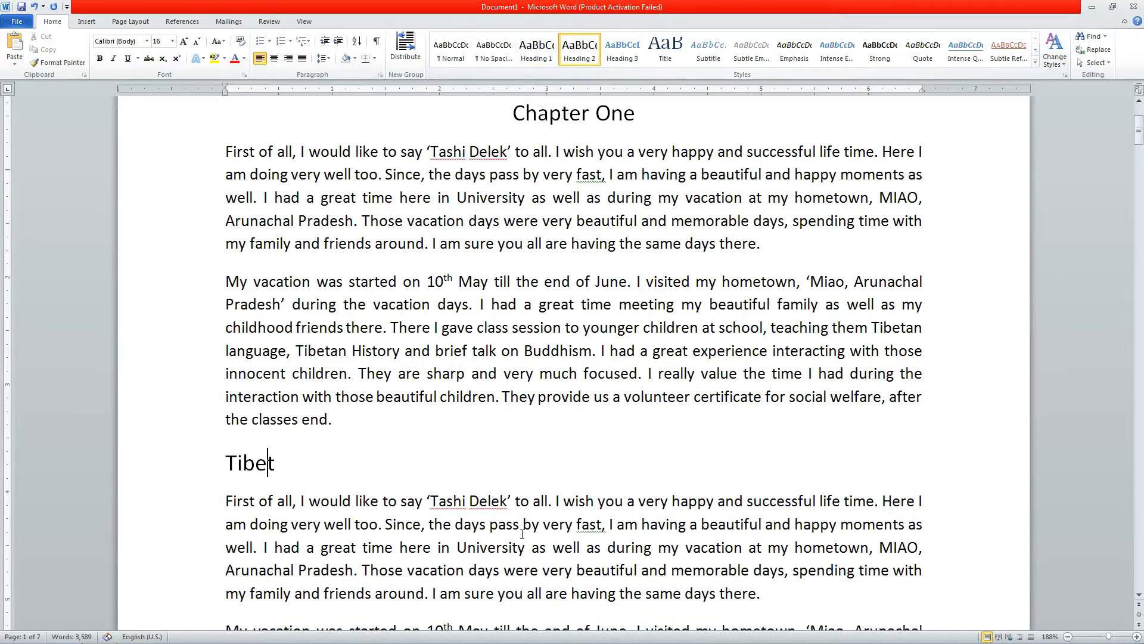
Apply the Heading 3 style to the Lhasa subheading in the Tibet section
scroll(559, 284, down, 8)
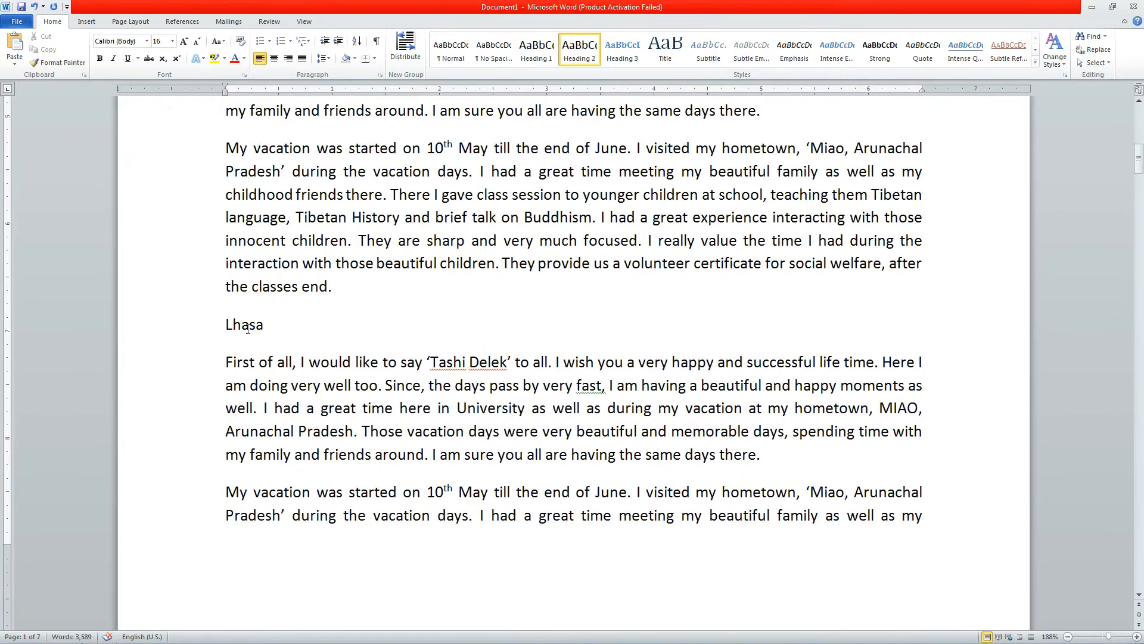
click(248, 330)
scroll(435, 330, up, 3)
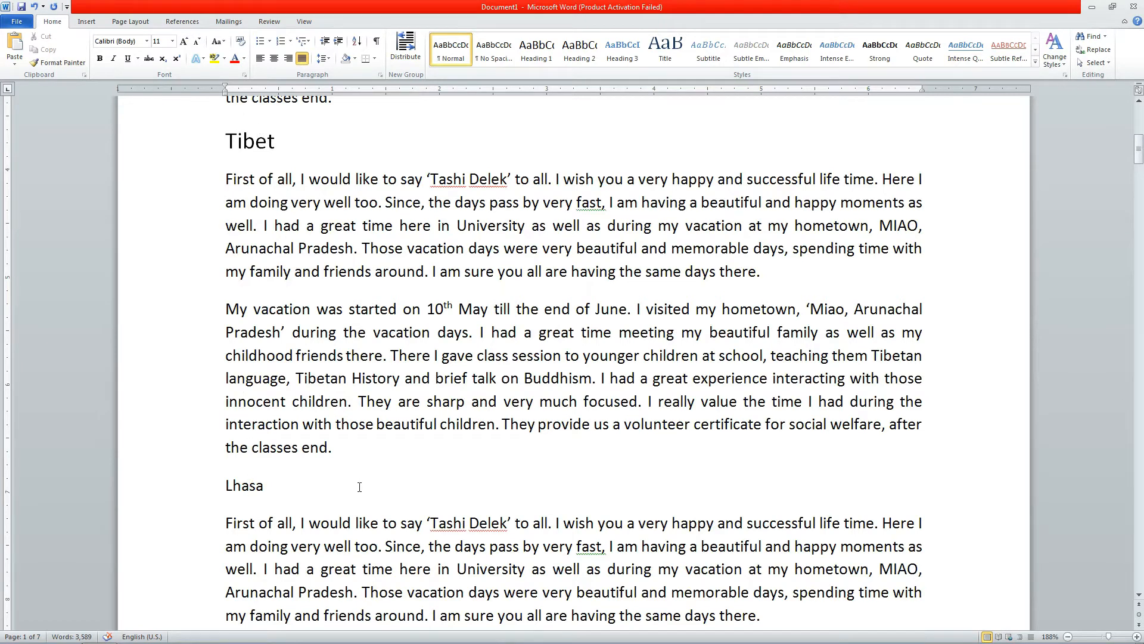
click(621, 57)
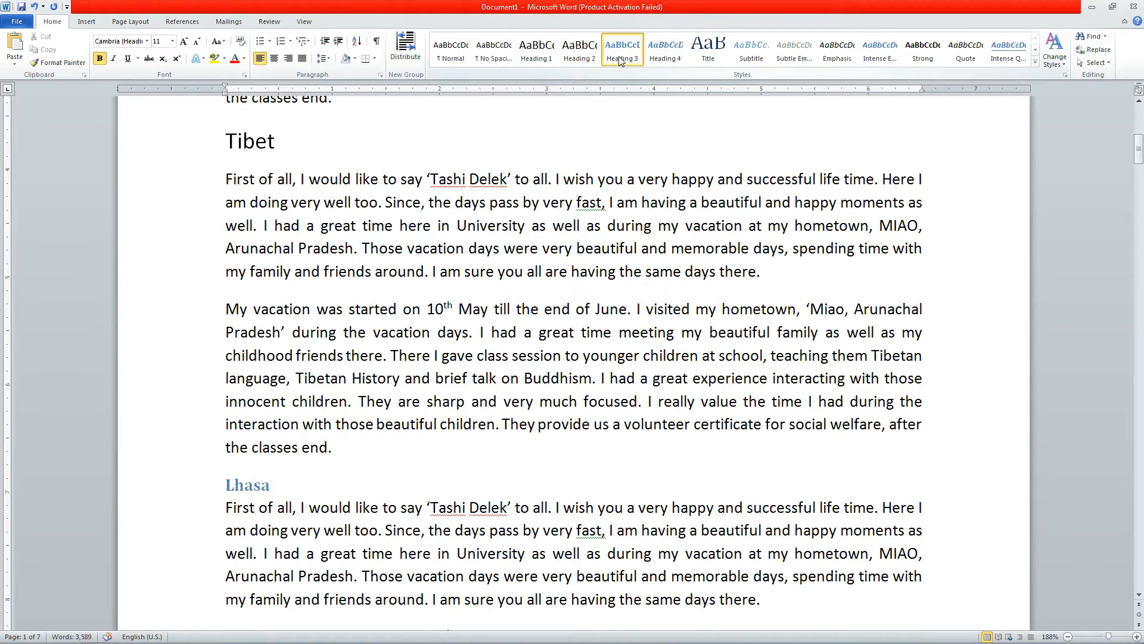
Modify the Heading 3 style to use black text without bold
right_click(619, 60)
click(644, 89)
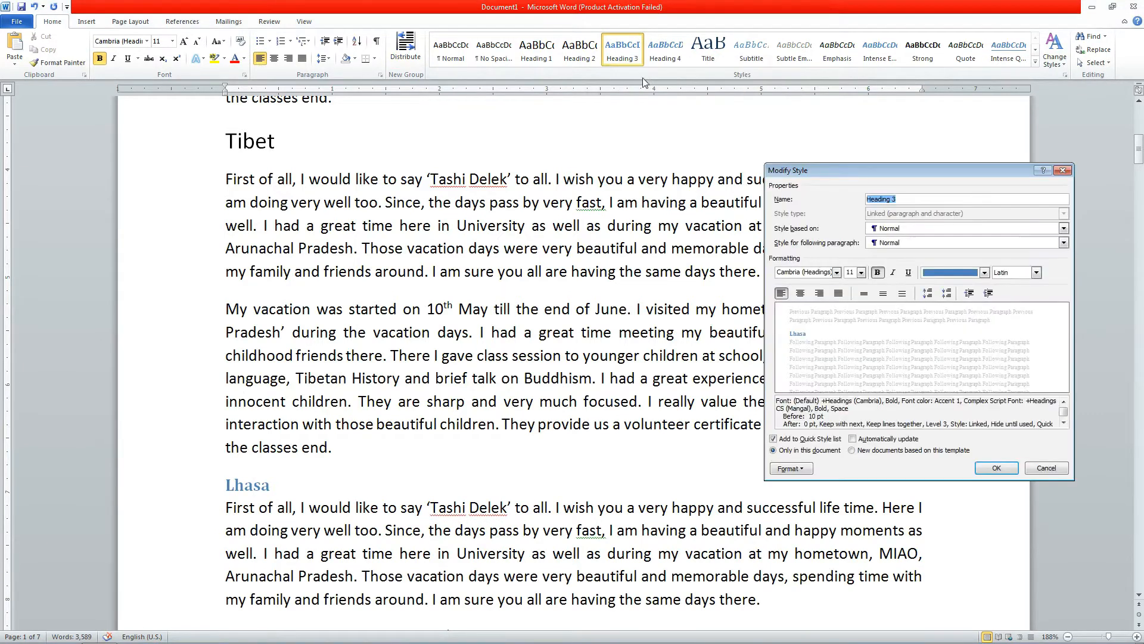
click(948, 278)
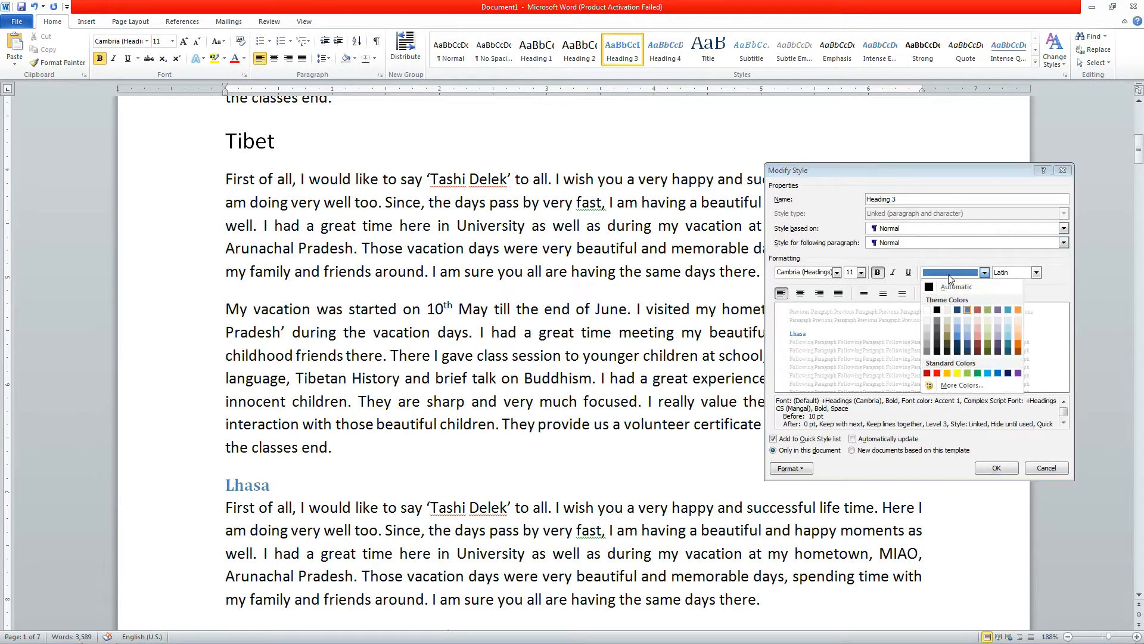
click(938, 314)
click(877, 272)
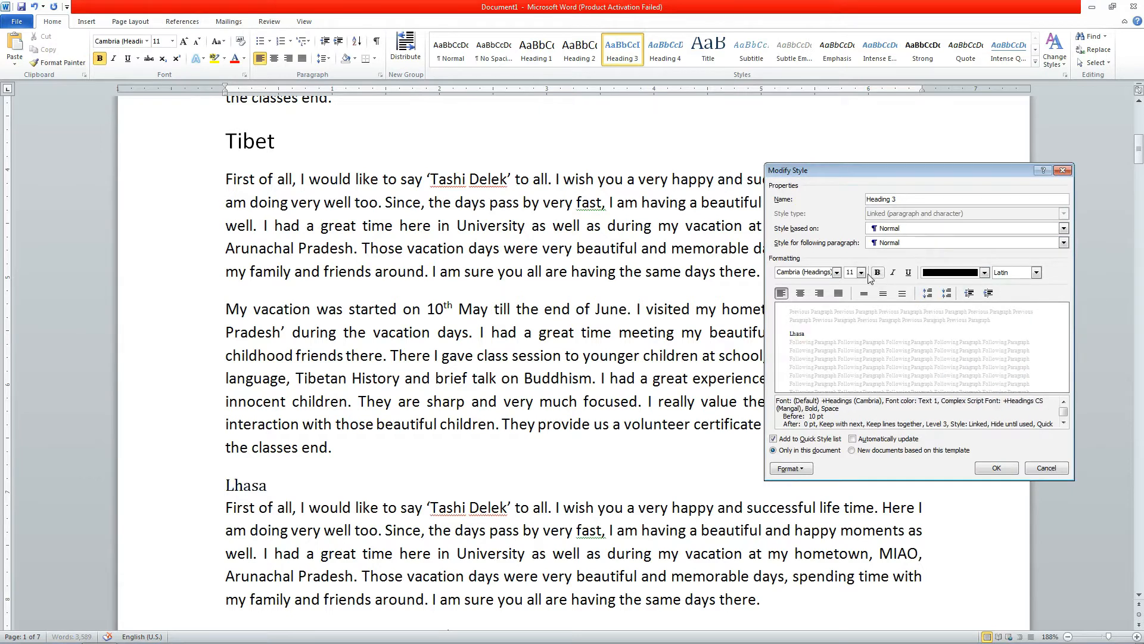
Set the Heading 3 style to Calibri (Body), size 16, with 1.5 line spacing, and apply the changes
click(861, 272)
click(850, 329)
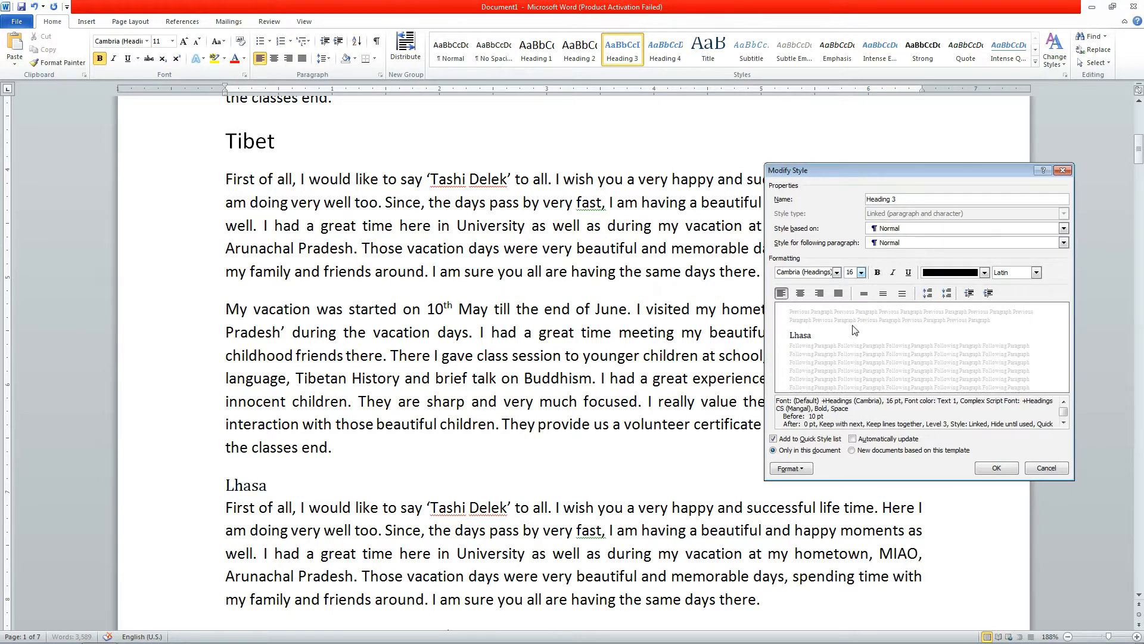
click(837, 272)
click(826, 304)
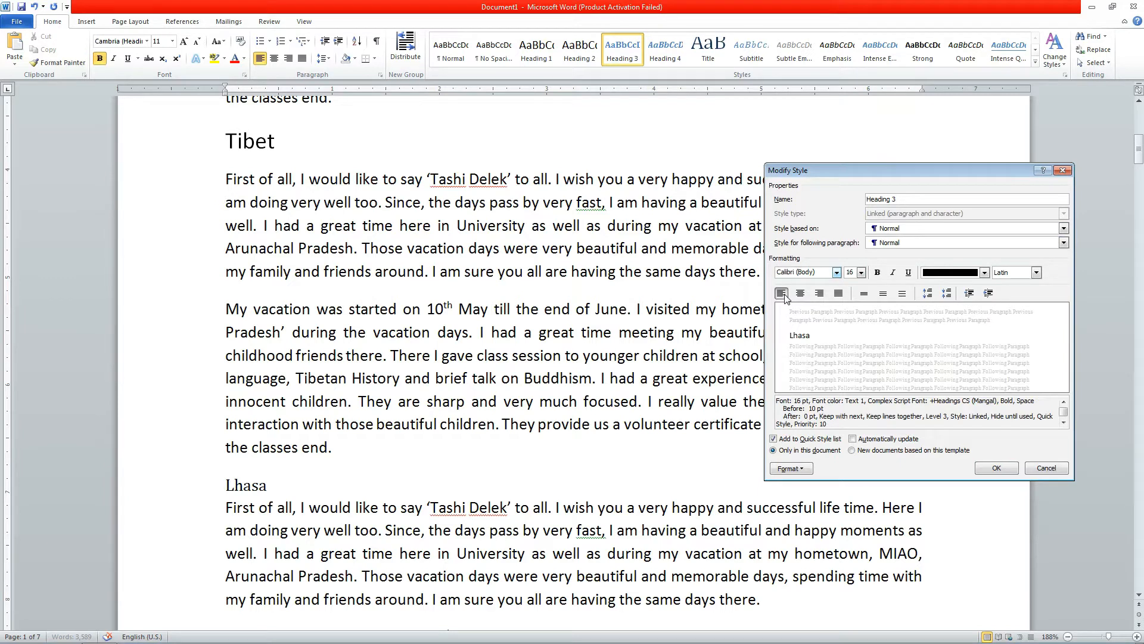
click(883, 294)
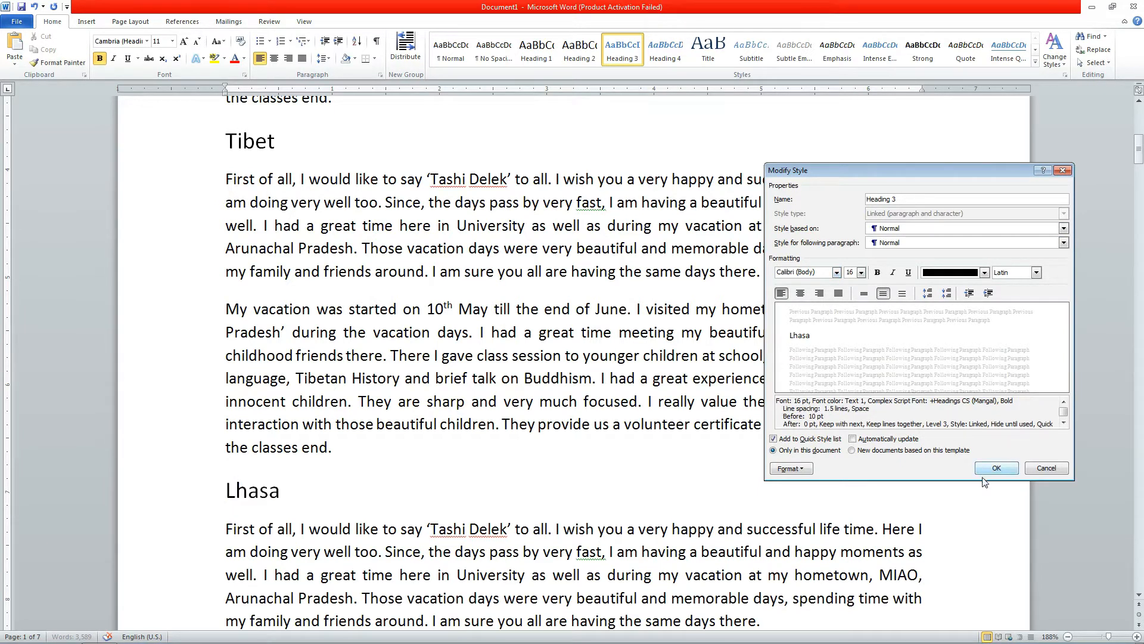
click(995, 468)
Check which heading styles are assigned to the Chapter One, Tibet and Lhasa headings
scroll(679, 313, up, 6)
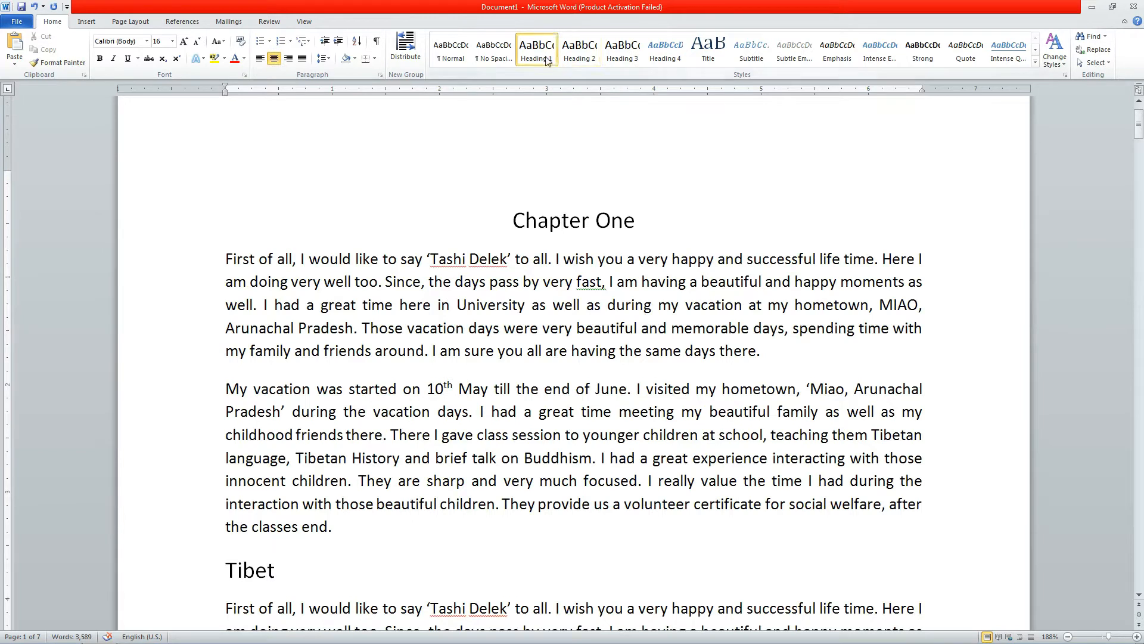
scroll(568, 301, down, 2)
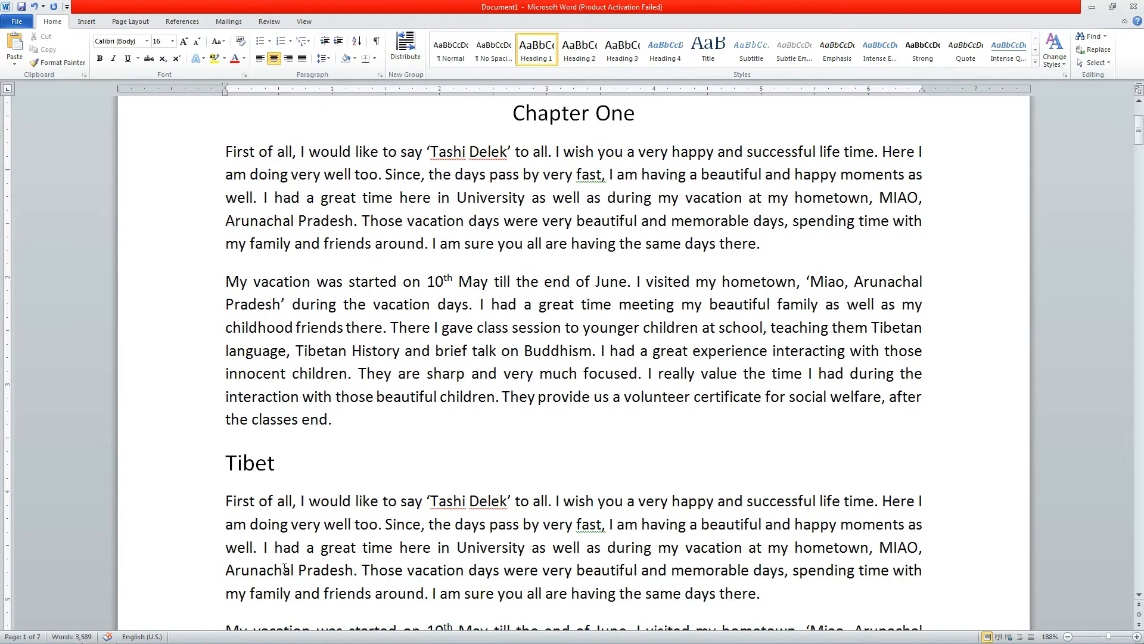
click(260, 462)
scroll(321, 490, down, 3)
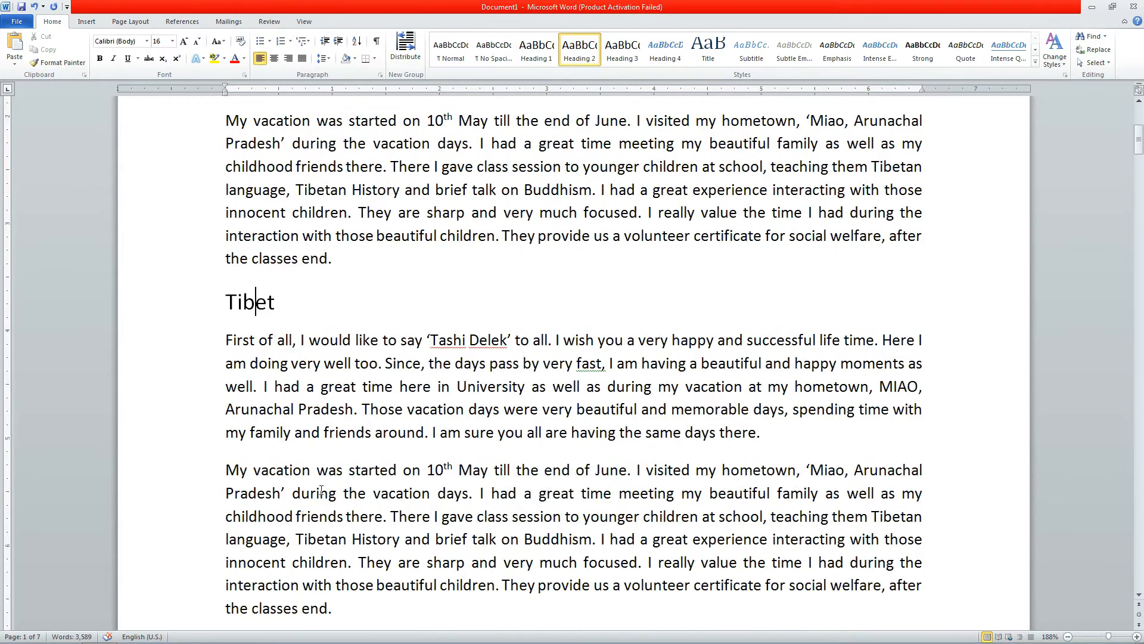
scroll(321, 489, down, 4)
click(262, 449)
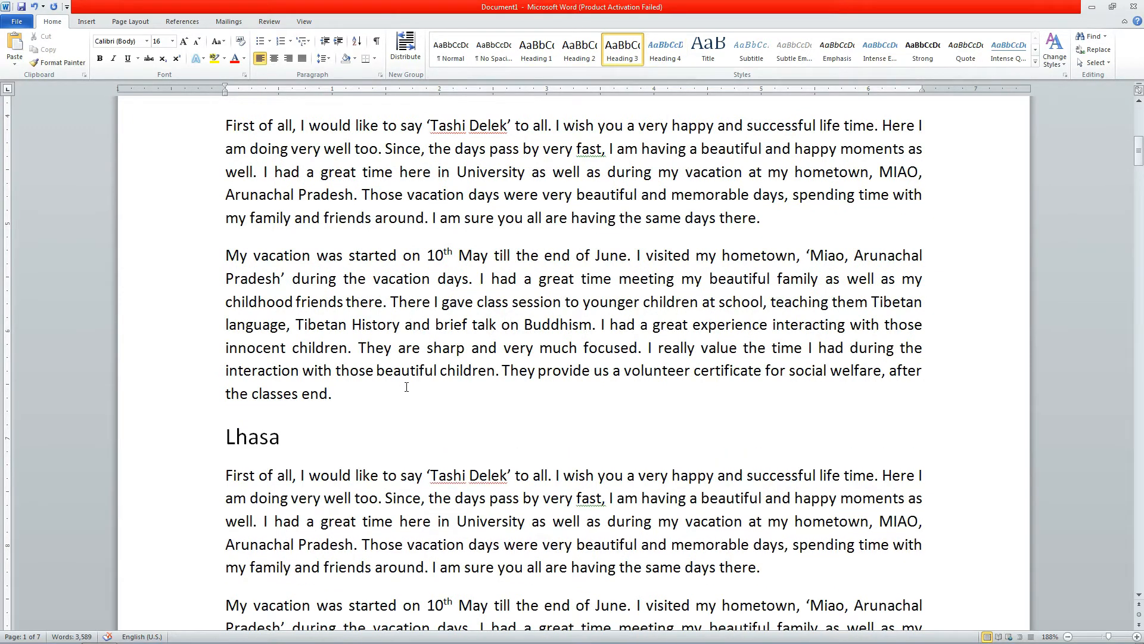
Apply the Heading 3 style to the Chamdo subheading on page 2
scroll(407, 387, down, 12)
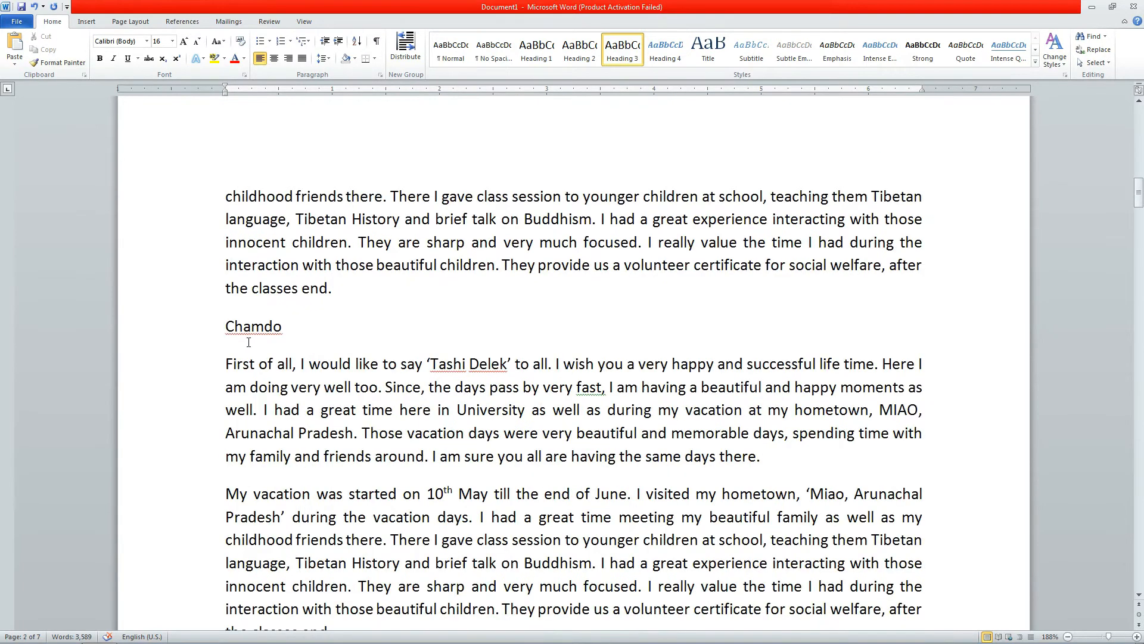
click(245, 326)
scroll(366, 286, up, 4)
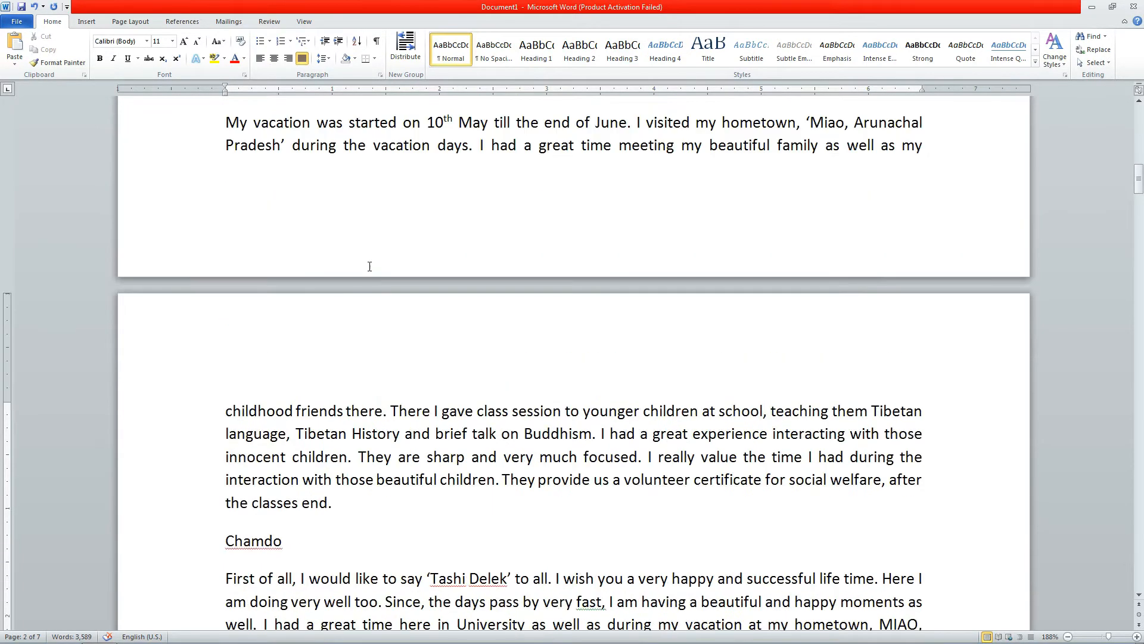
click(621, 53)
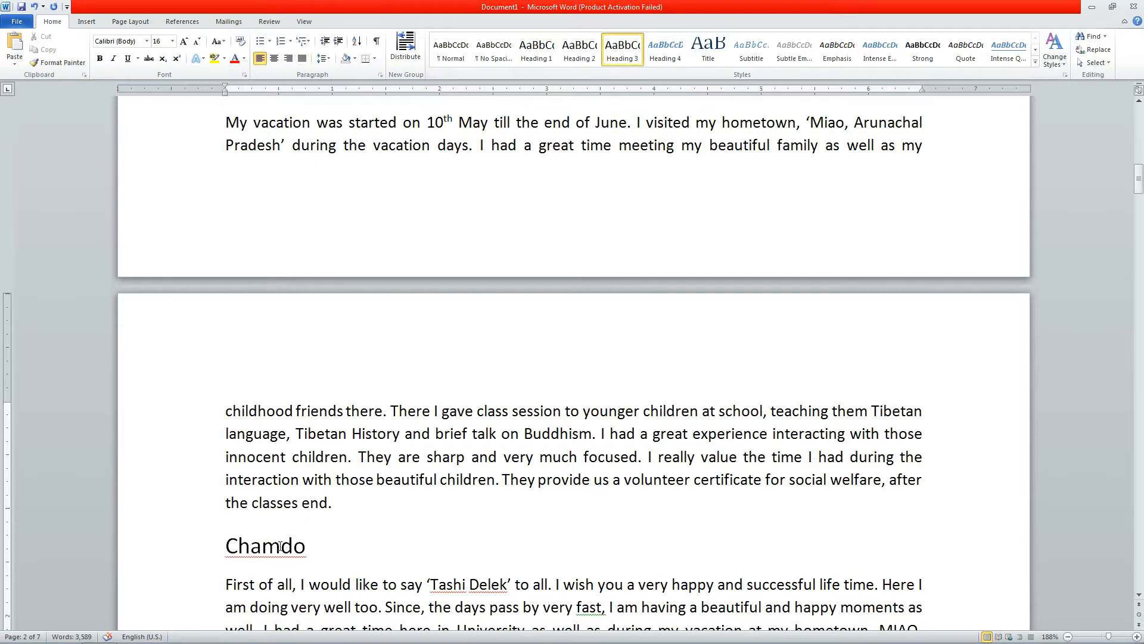
Apply the Heading 1 style to the Chapter Two title
scroll(280, 545, down, 7)
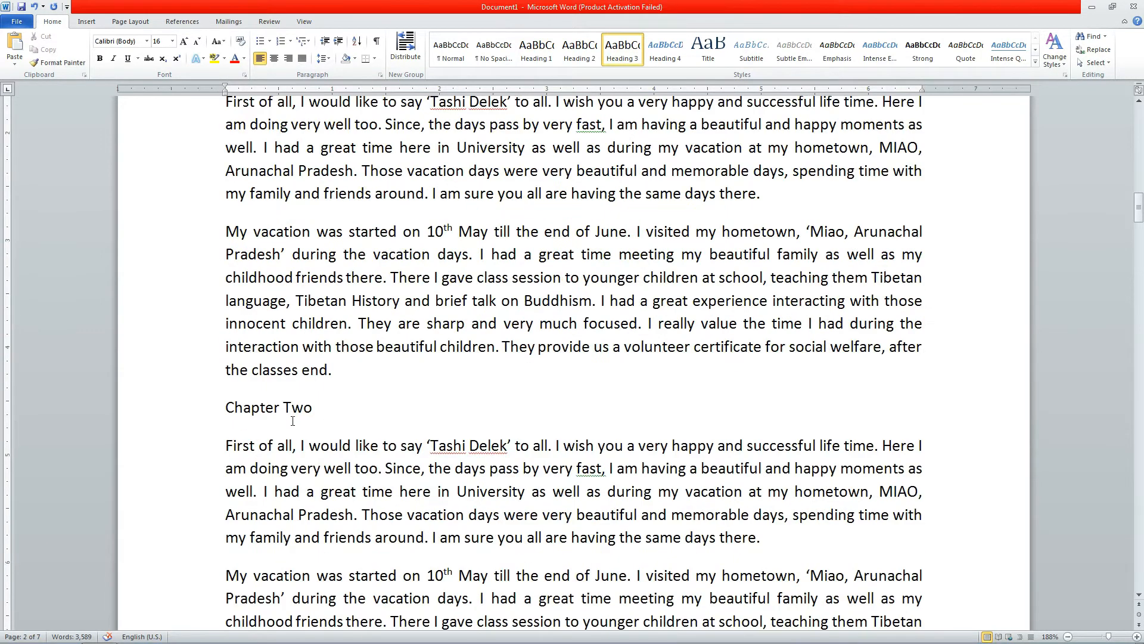
click(280, 408)
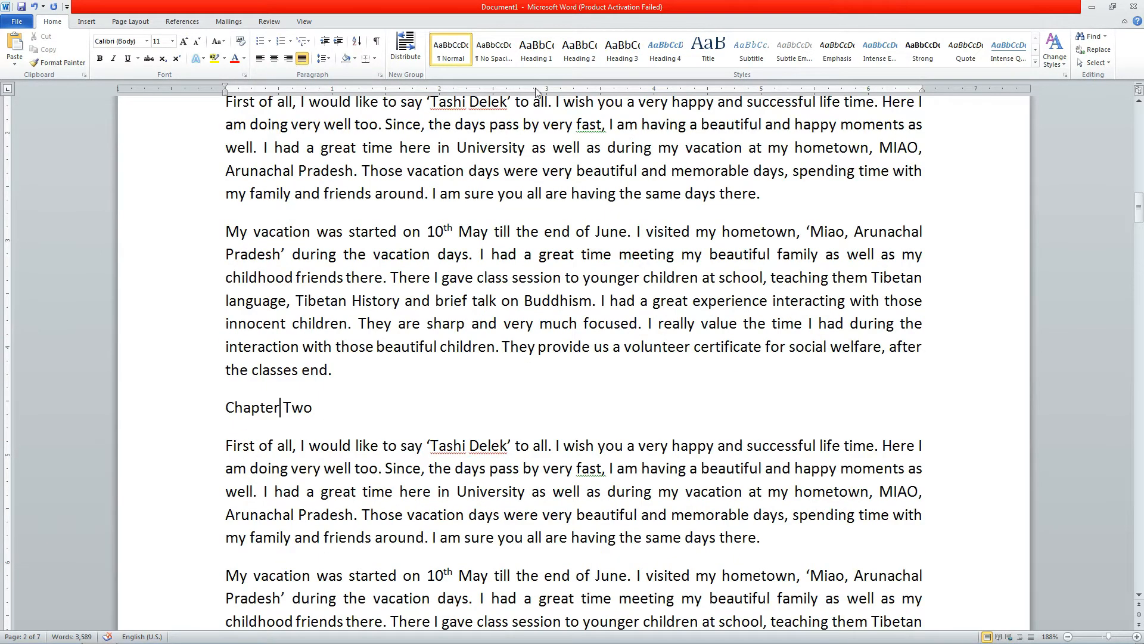
click(538, 53)
Apply the Heading 2 style to the England subheading under Chapter Two
scroll(587, 383, down, 3)
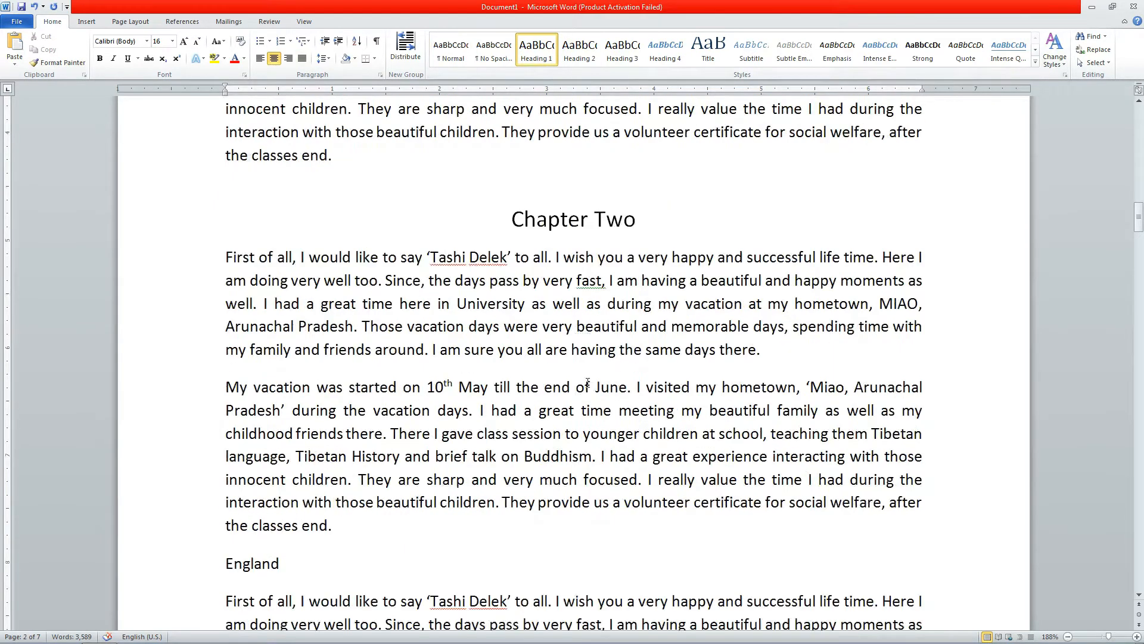
scroll(587, 383, down, 2)
click(256, 457)
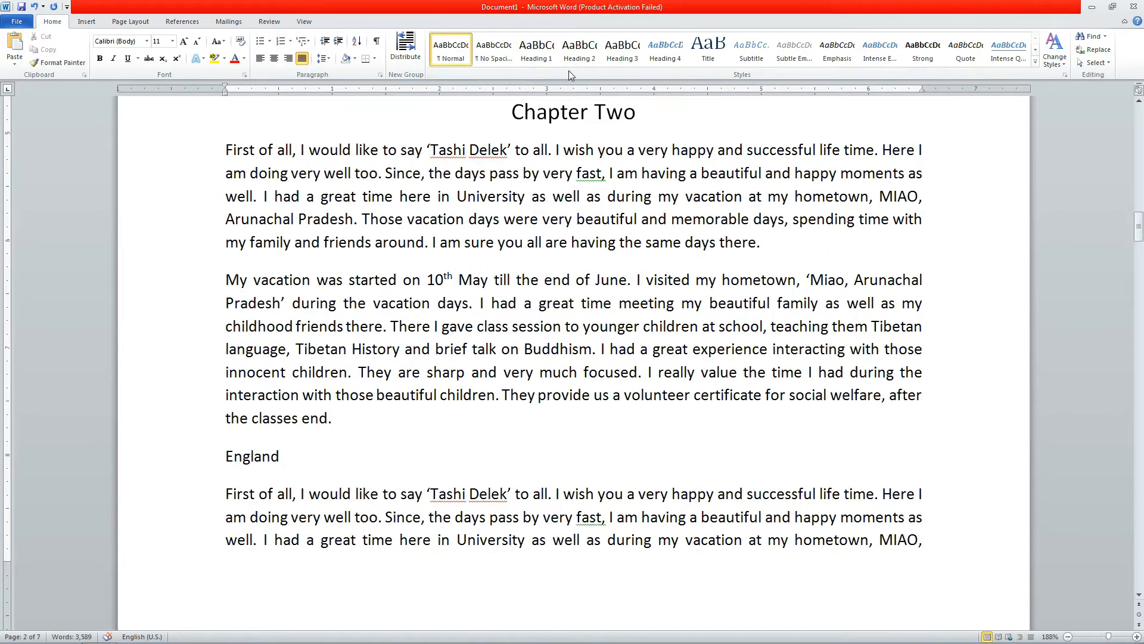
click(579, 51)
scroll(459, 379, down, 2)
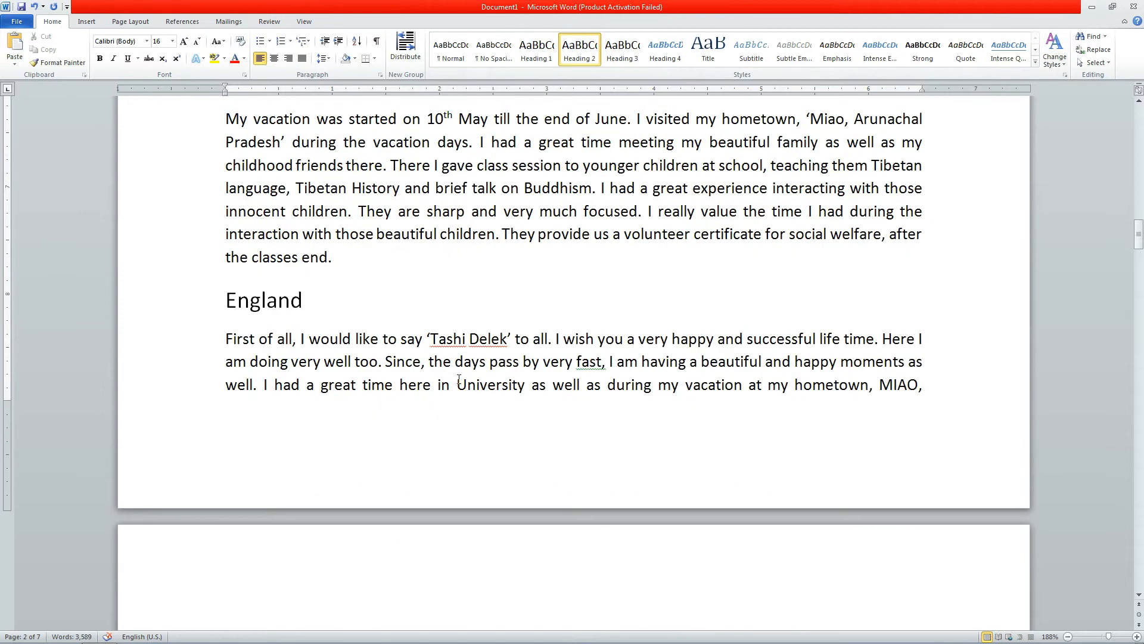
Correct the misspelled Rassia subheading to Russia and apply the Heading 2 style to it
scroll(458, 379, down, 6)
click(244, 394)
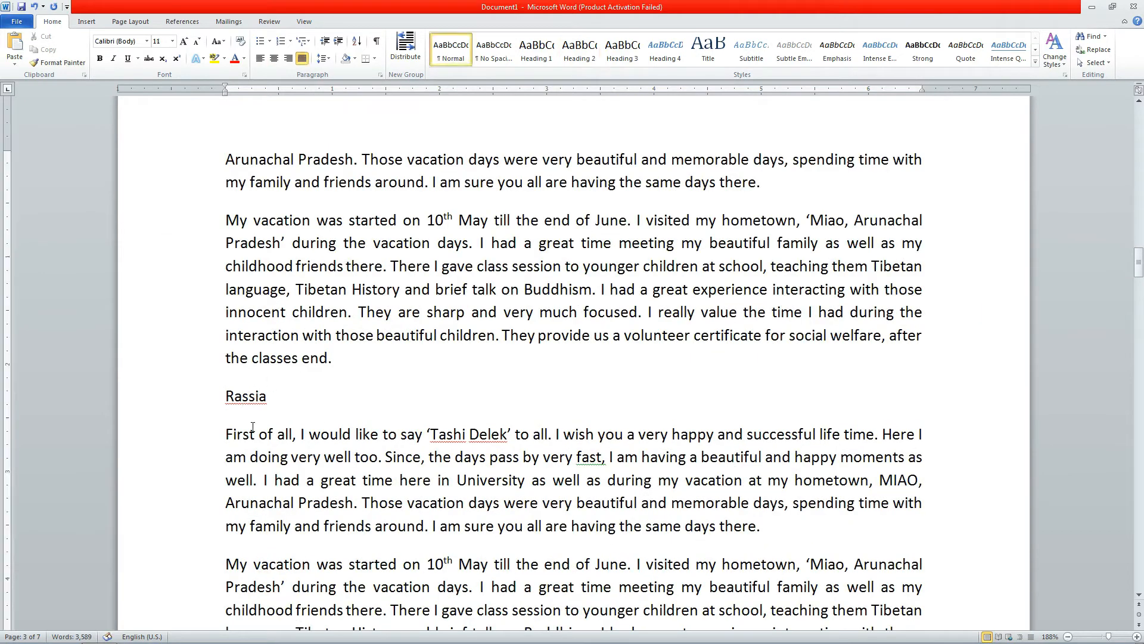
right_click(266, 397)
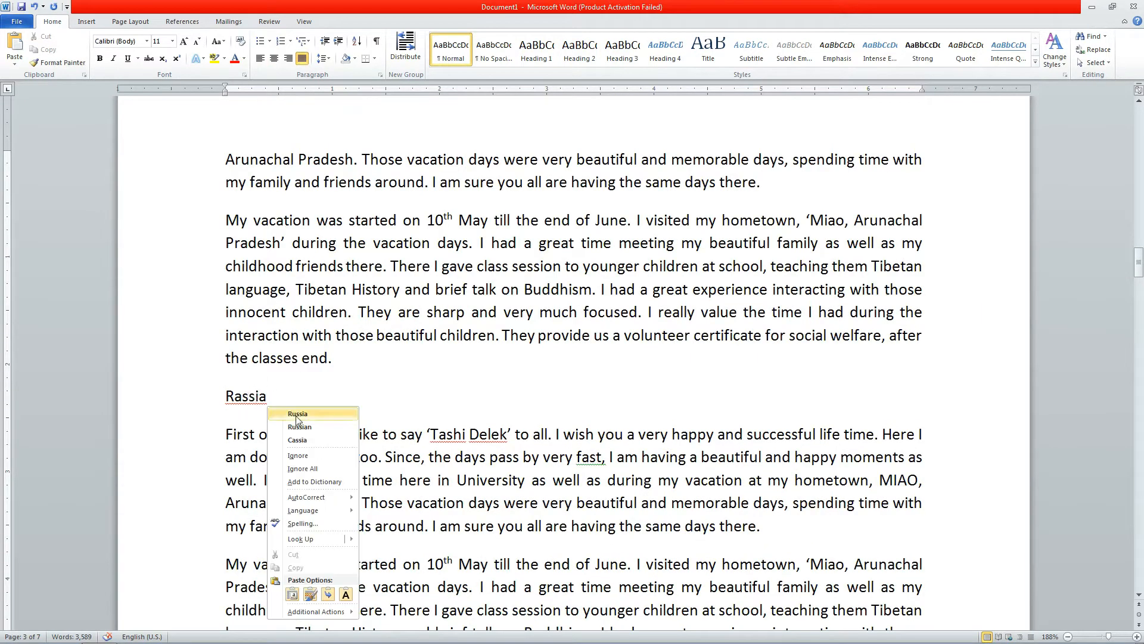
click(286, 410)
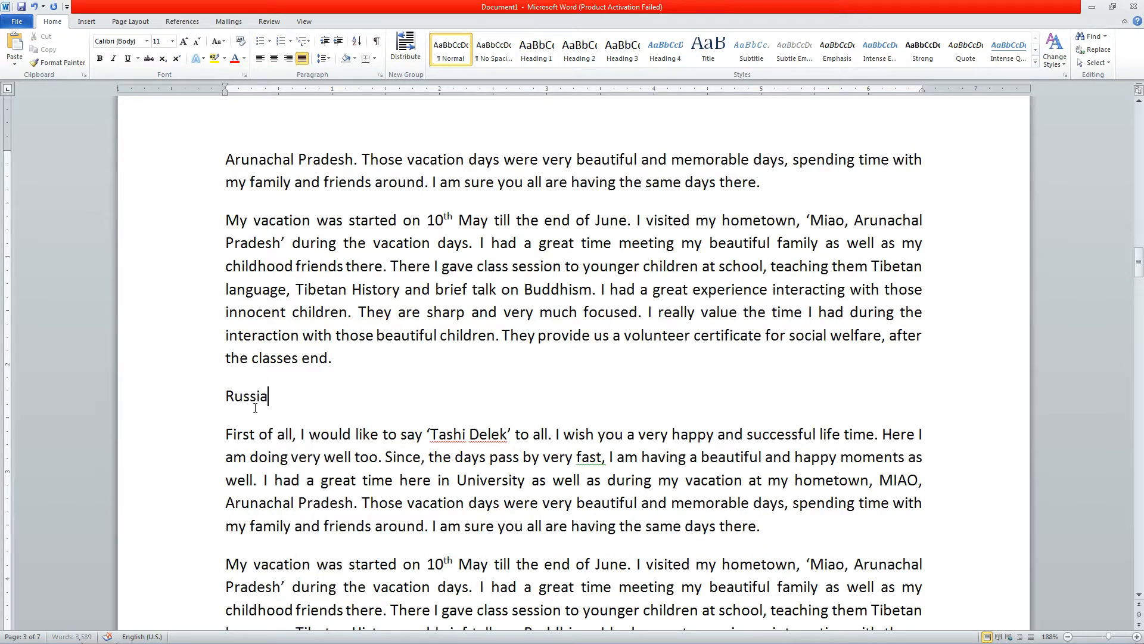
click(579, 51)
Apply the Heading 2 style to the Poland subheading on page 3
scroll(304, 542, down, 3)
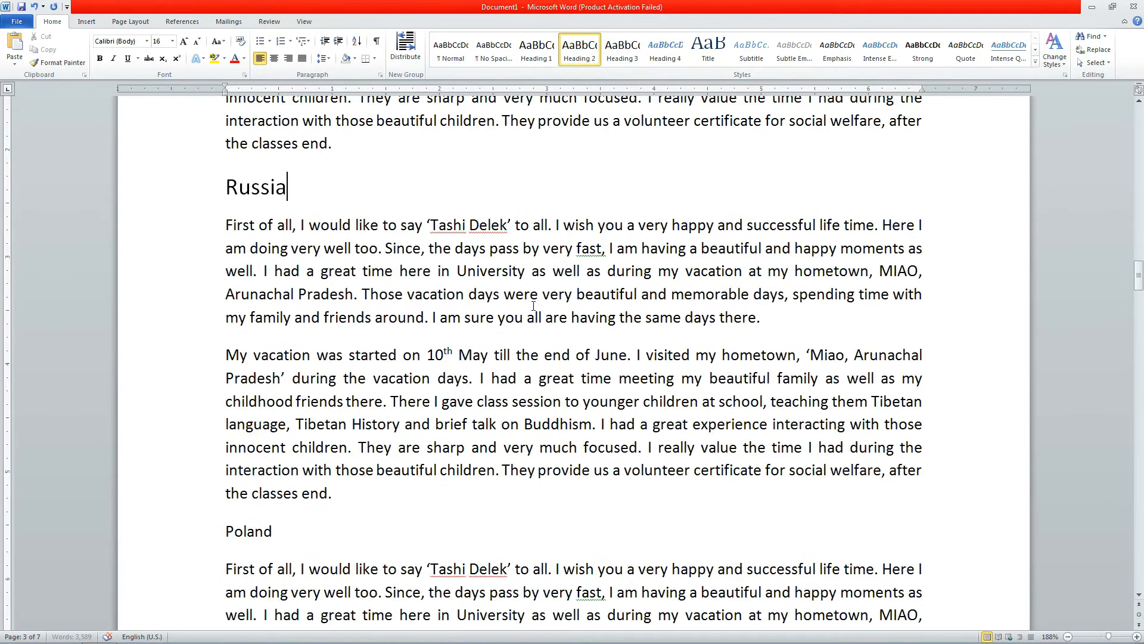
click(256, 535)
click(579, 51)
Apply the Heading 1 style to the Chapter Three title
scroll(463, 335, down, 3)
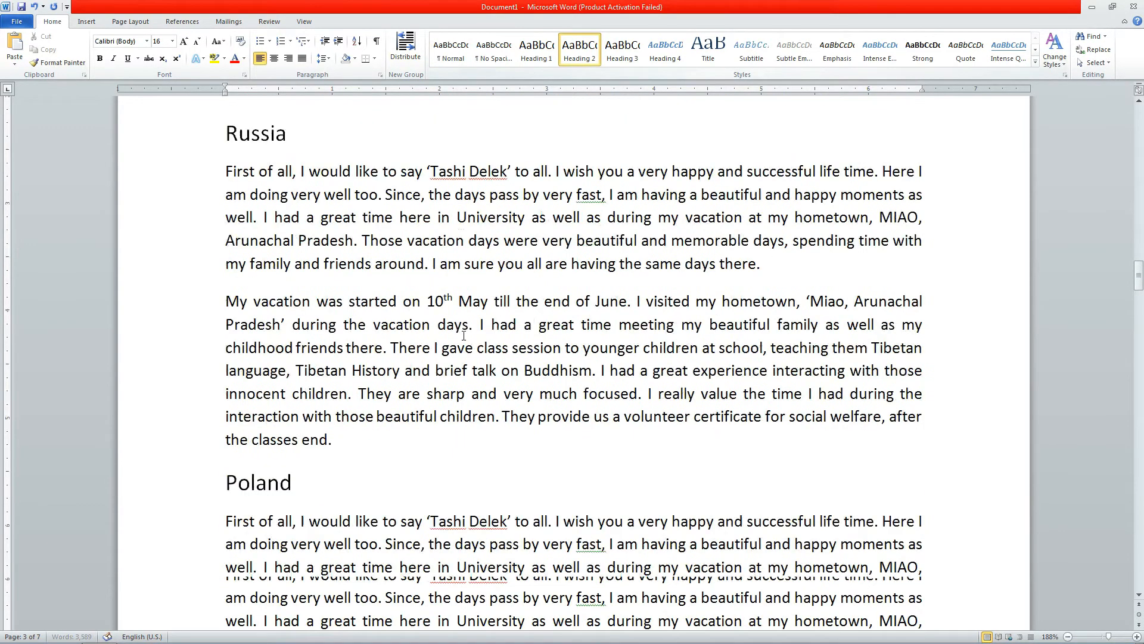
scroll(464, 336, down, 5)
click(285, 504)
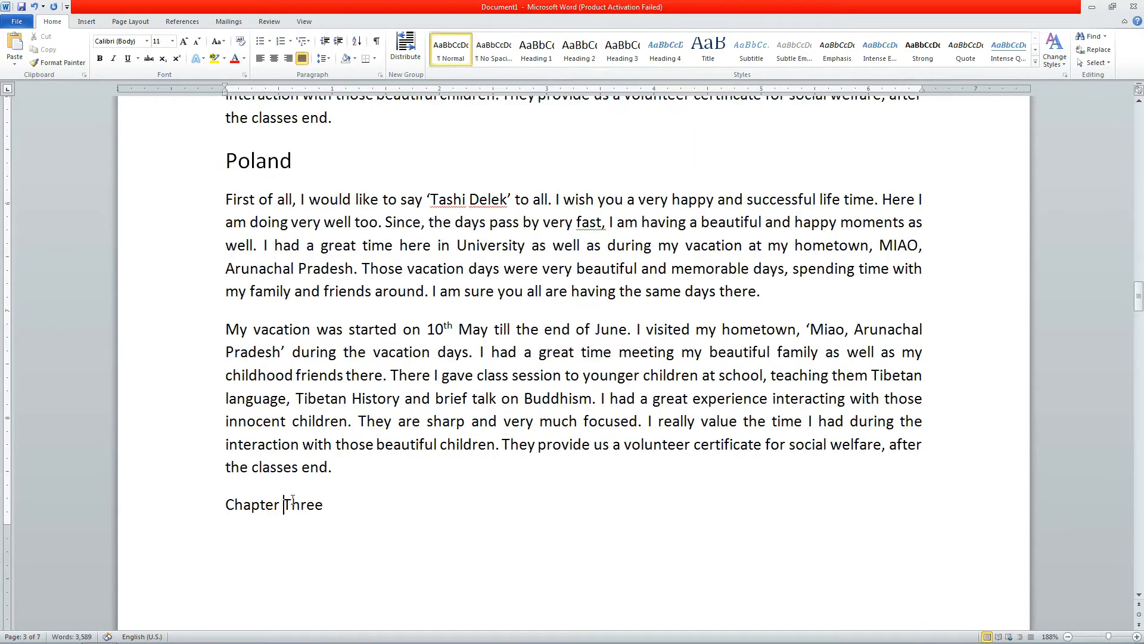
click(538, 51)
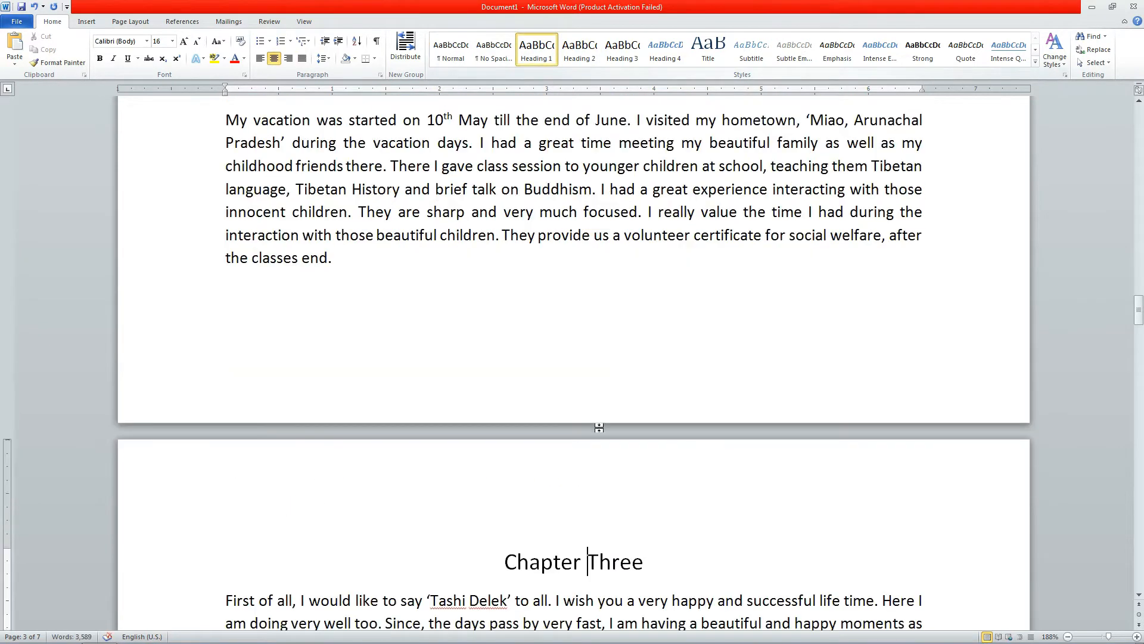
Apply the Heading 2 style to the United States and Island subheadings under Chapter Three
scroll(607, 362, down, 13)
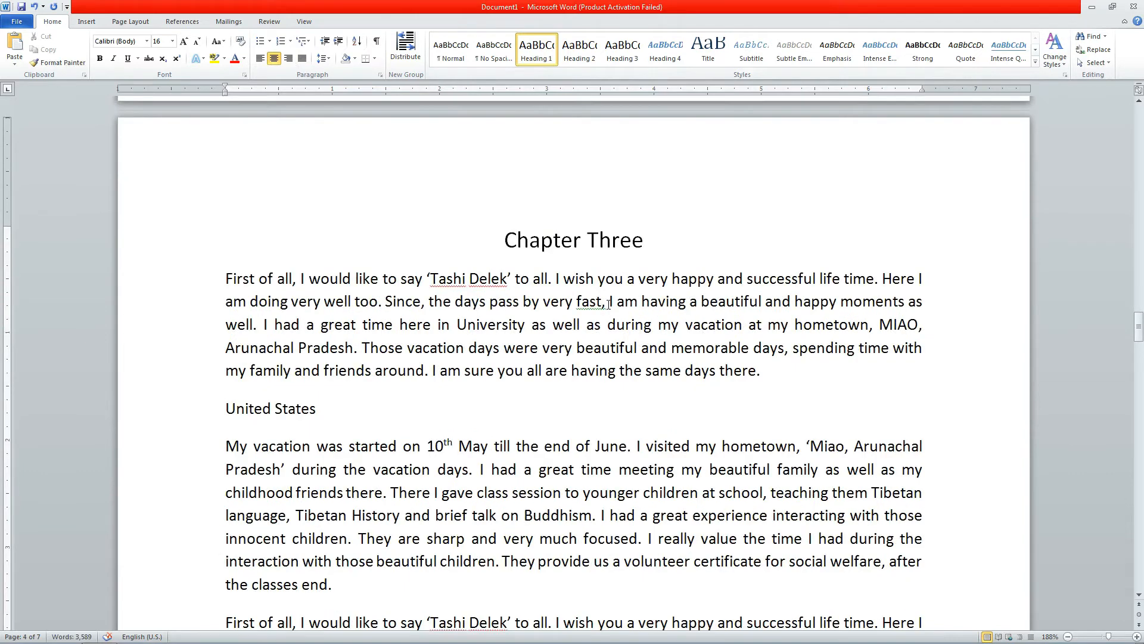
scroll(613, 301, up, 2)
click(254, 141)
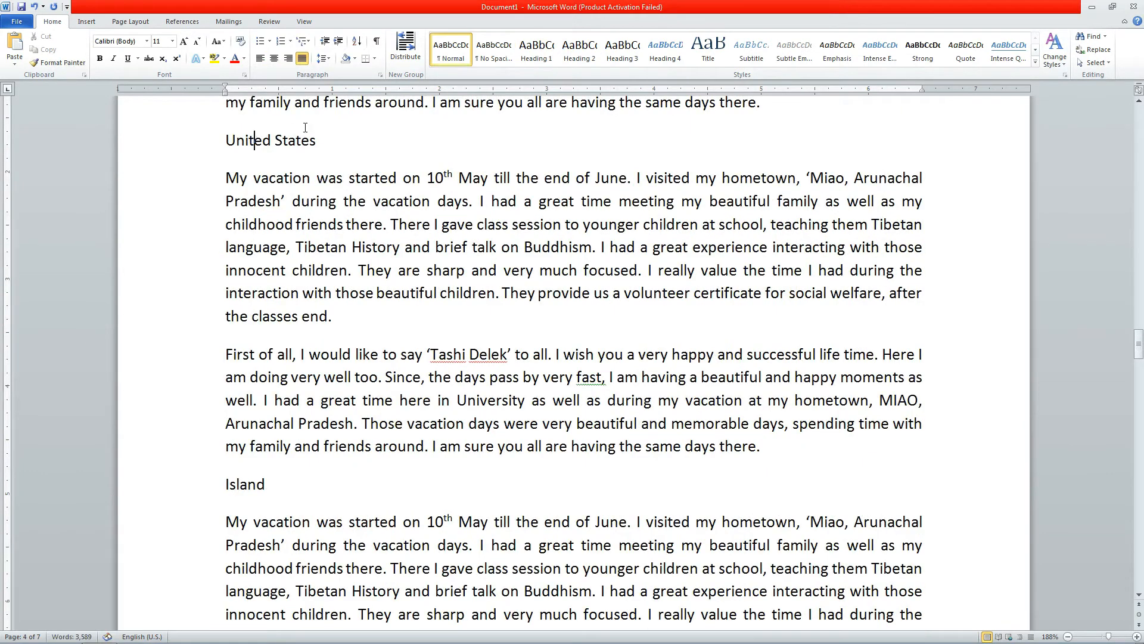
click(587, 56)
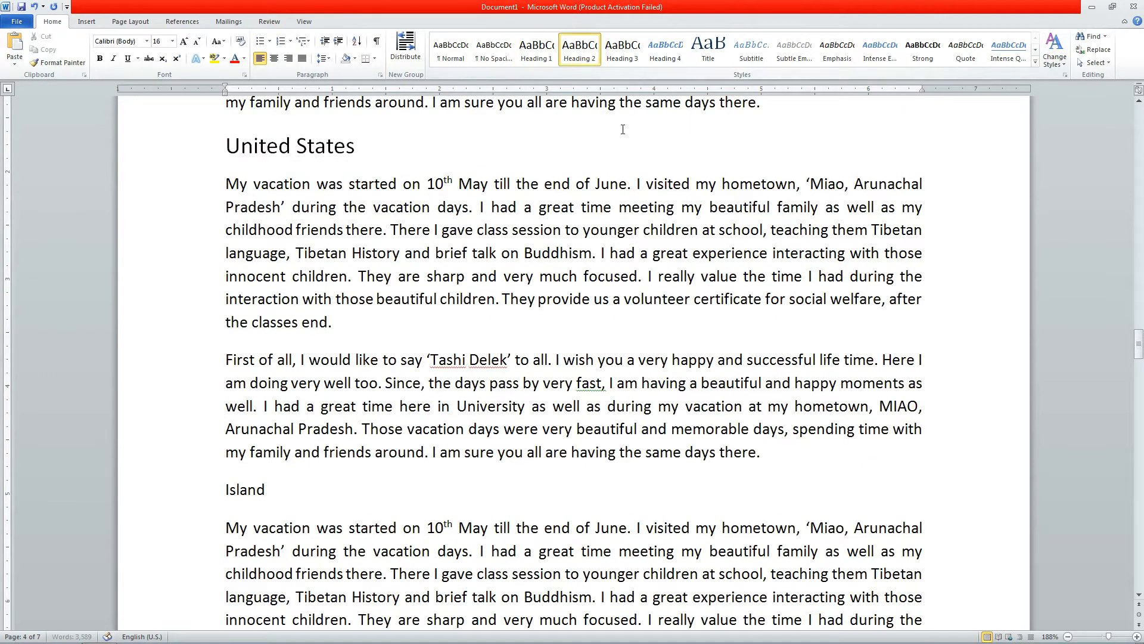
click(245, 490)
click(589, 58)
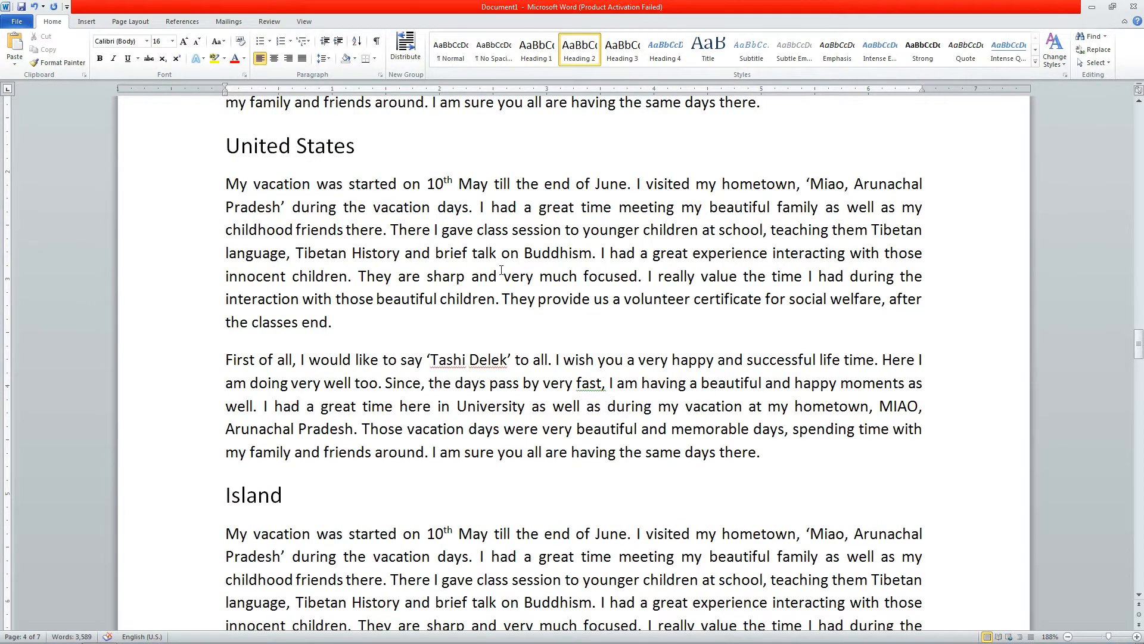
Apply the Heading 1 style to the Chapter Four title
scroll(555, 249, down, 2)
scroll(555, 249, down, 2)
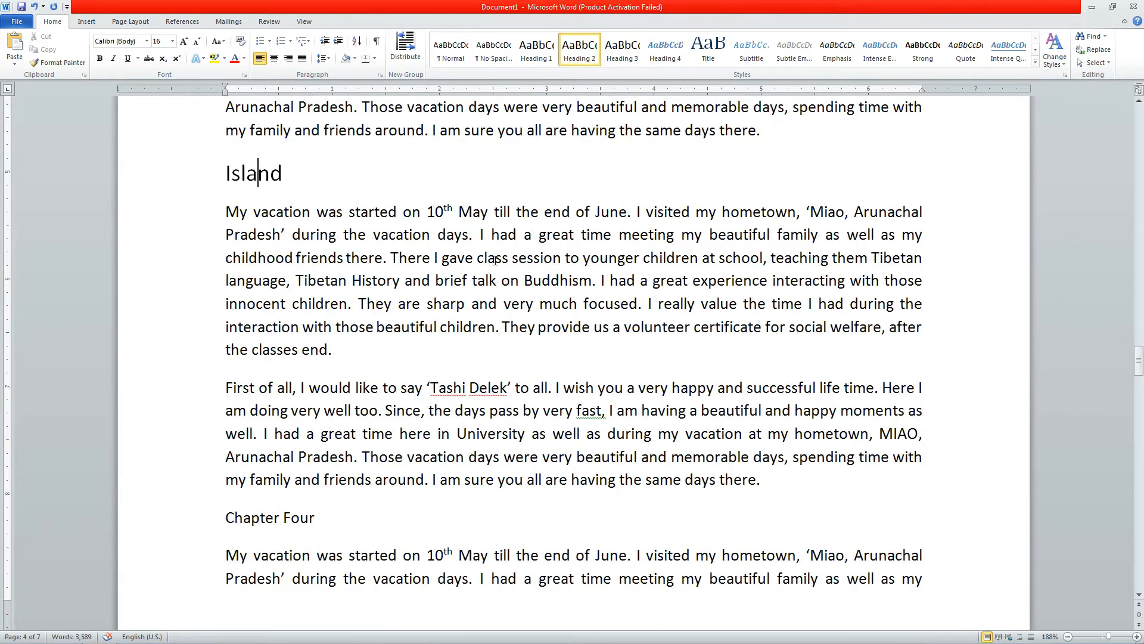
scroll(495, 261, down, 2)
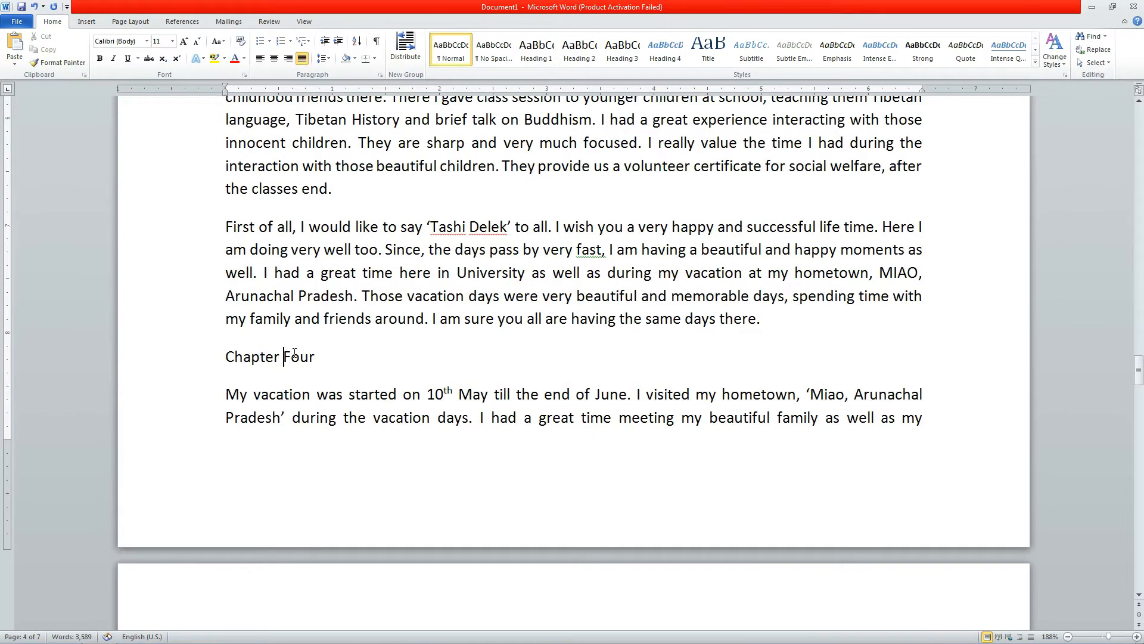
click(537, 53)
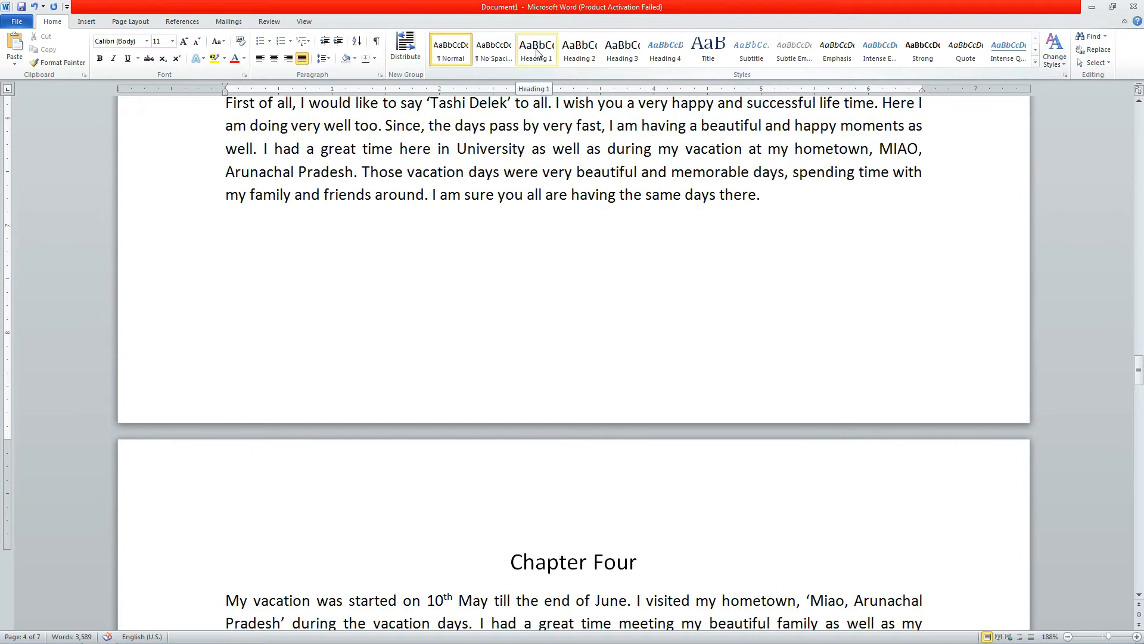
Apply the Heading 2 style to the India subheading under Chapter Four
scroll(519, 388, down, 5)
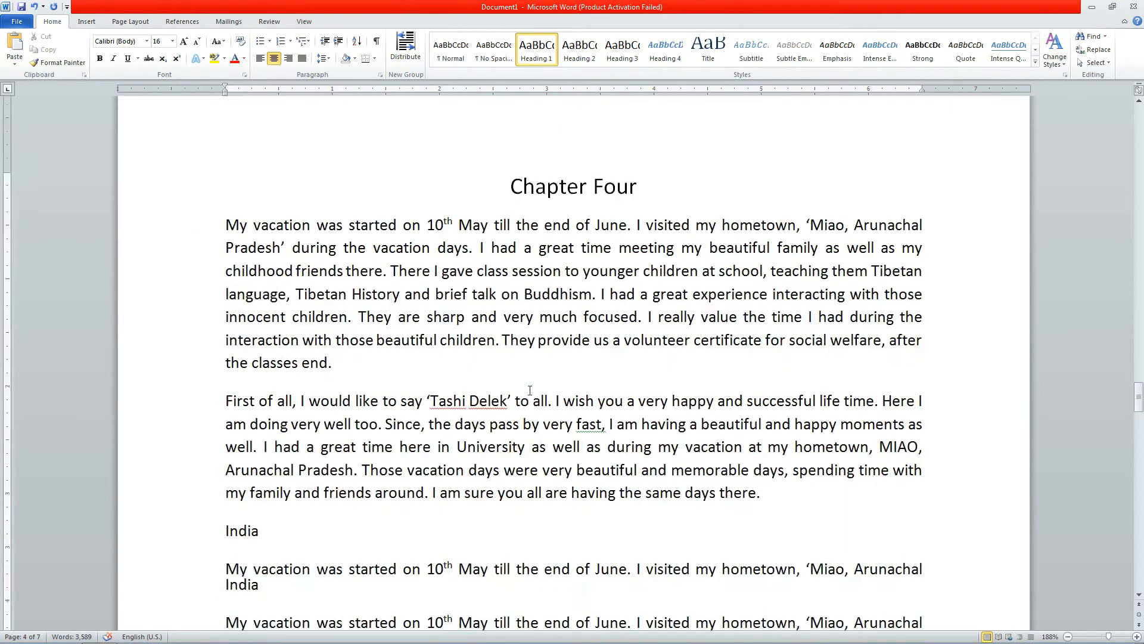
scroll(568, 258, down, 1)
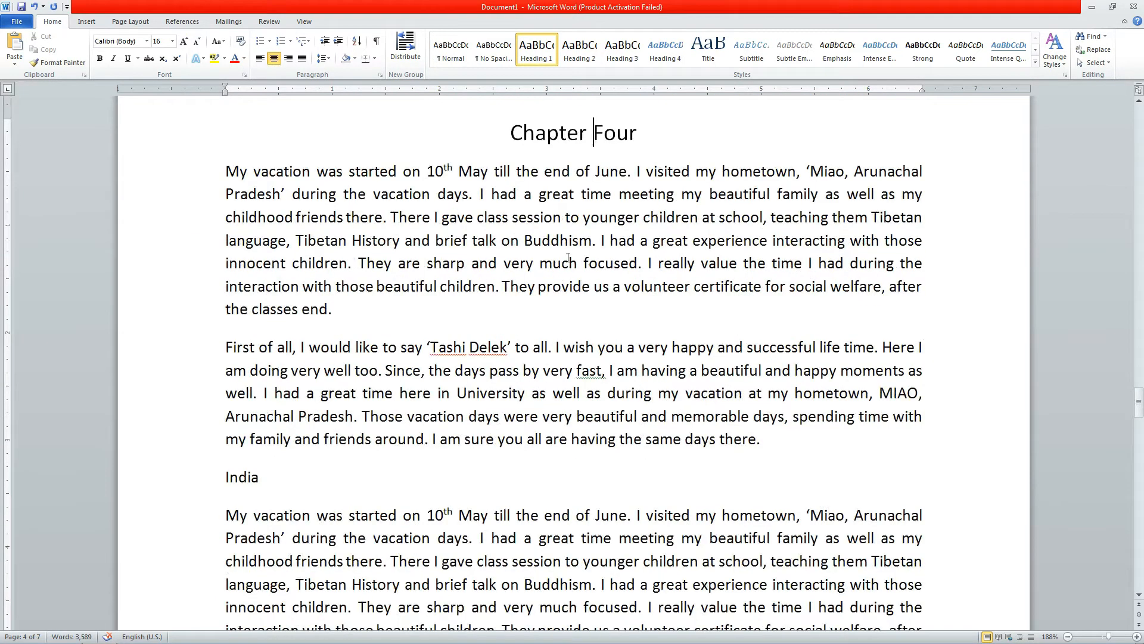
click(239, 478)
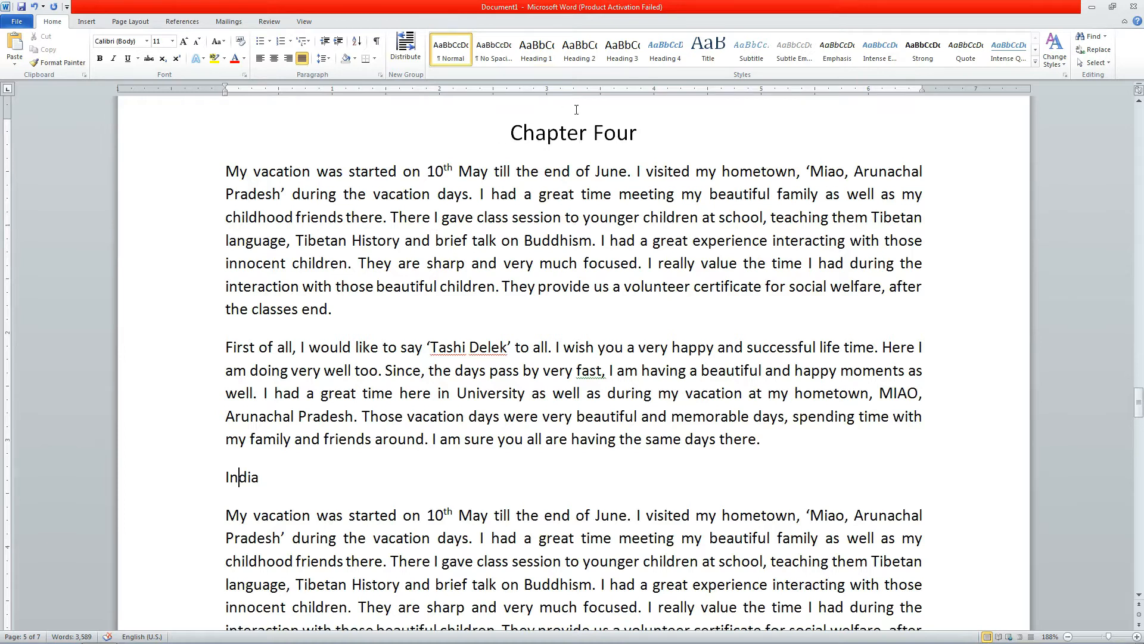
click(580, 49)
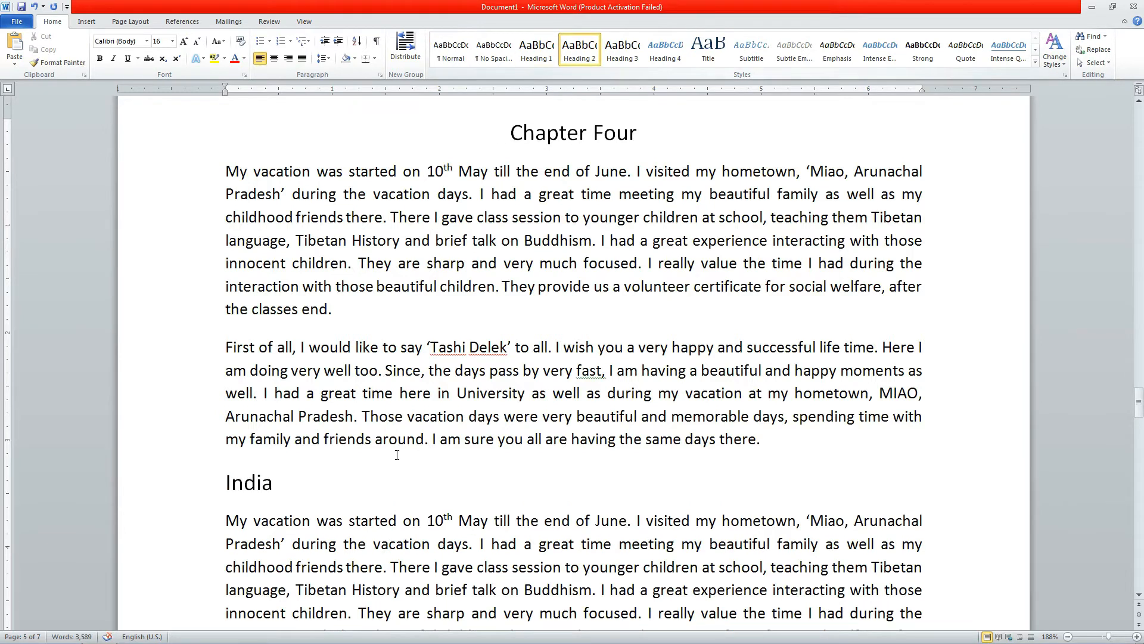
Correct the misspelled Gujurat subheading to Gujarat and apply the Heading 2 style to it
scroll(397, 455, down, 6)
click(255, 394)
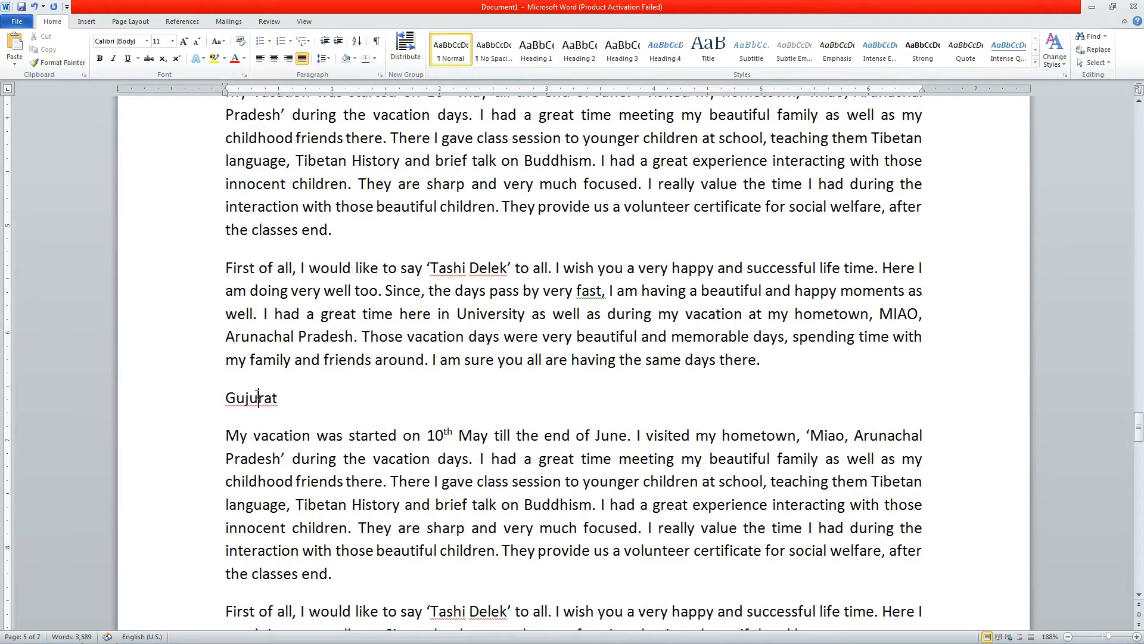
right_click(278, 407)
click(306, 418)
click(580, 48)
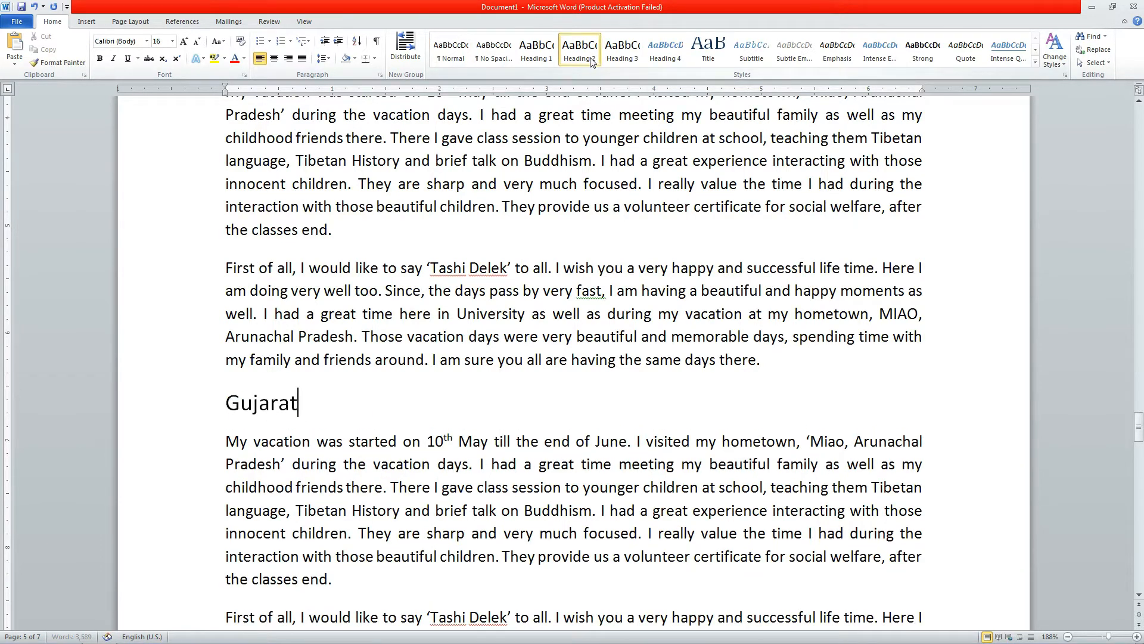
Apply the Heading 1 style to the Chapter Five title
scroll(292, 376, down, 3)
scroll(271, 419, down, 5)
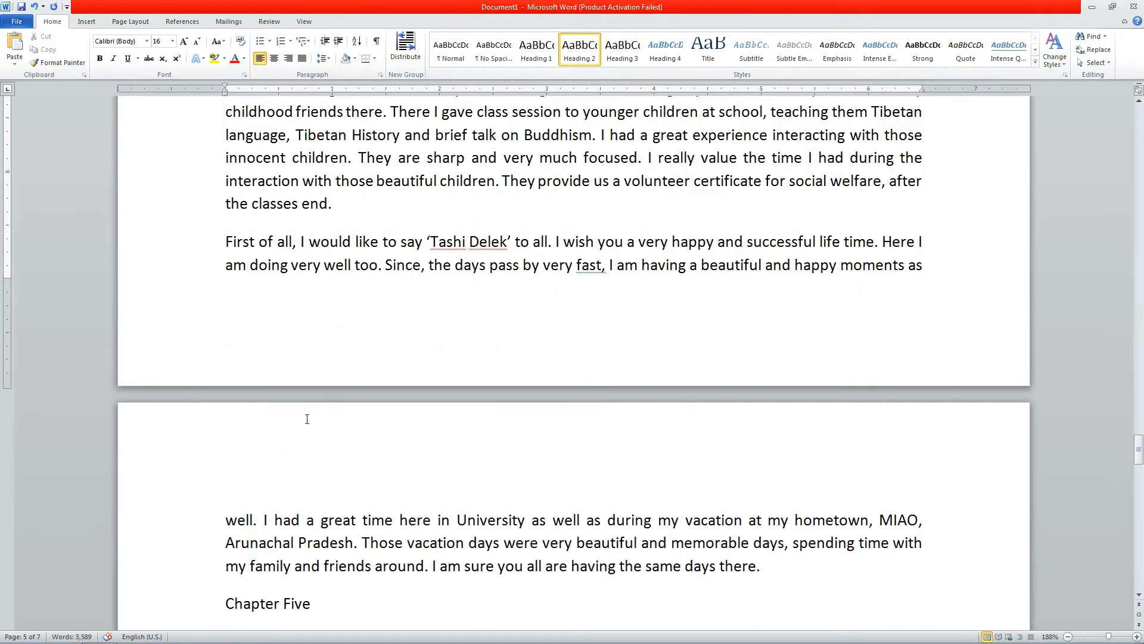
click(279, 384)
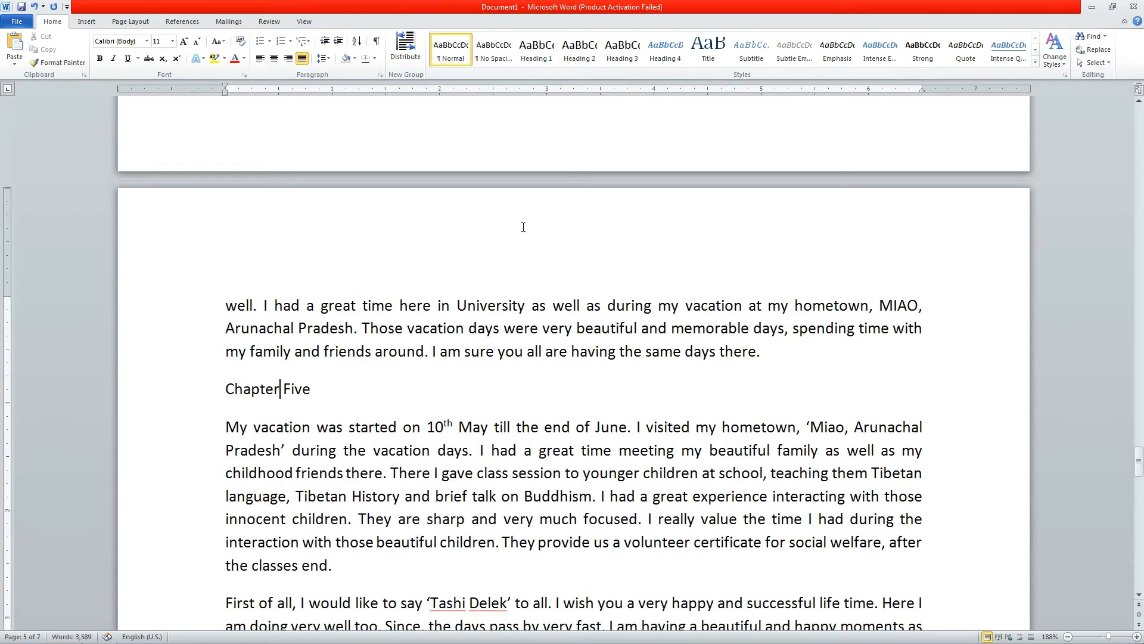
click(544, 56)
Apply the Heading 2 style to the Miami and Hawaii subheadings under Chapter Five
scroll(291, 488, down, 4)
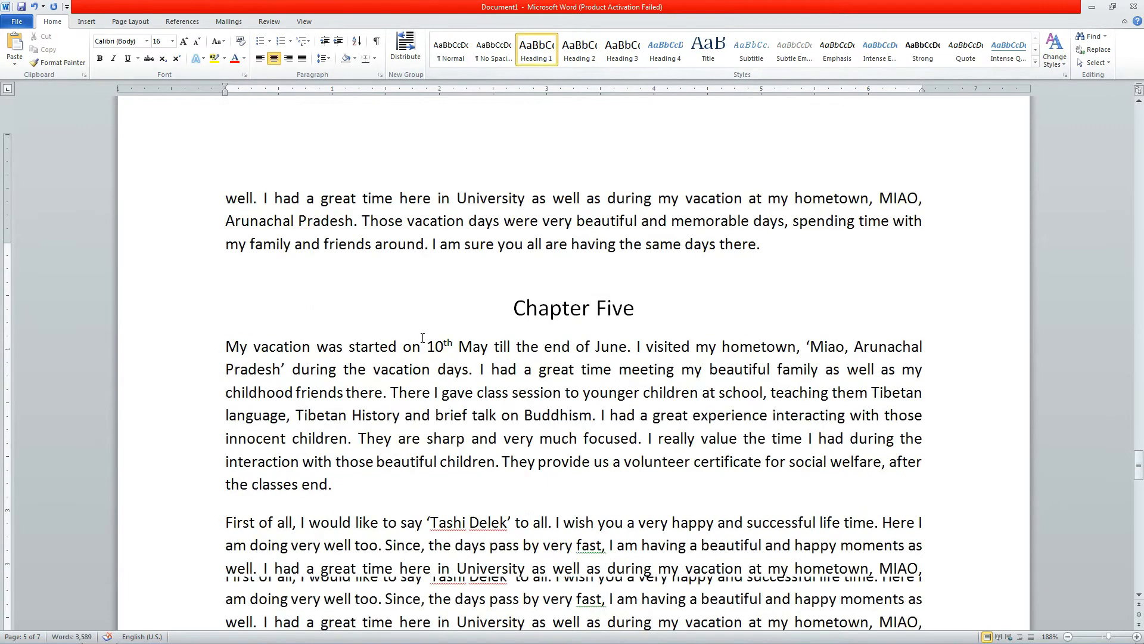
click(256, 440)
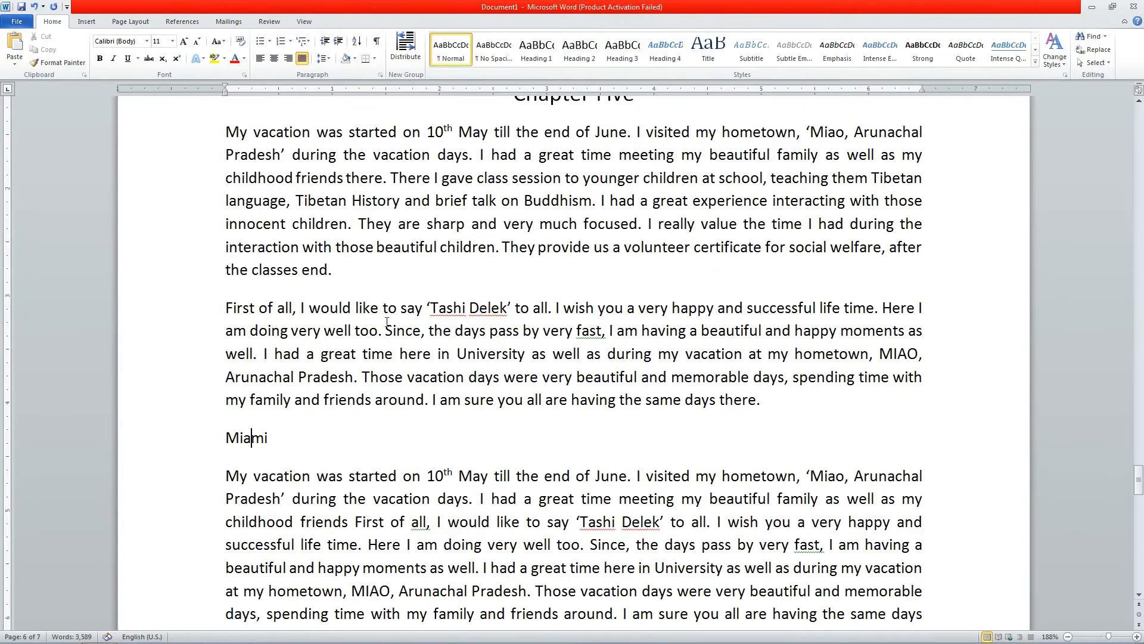
click(581, 53)
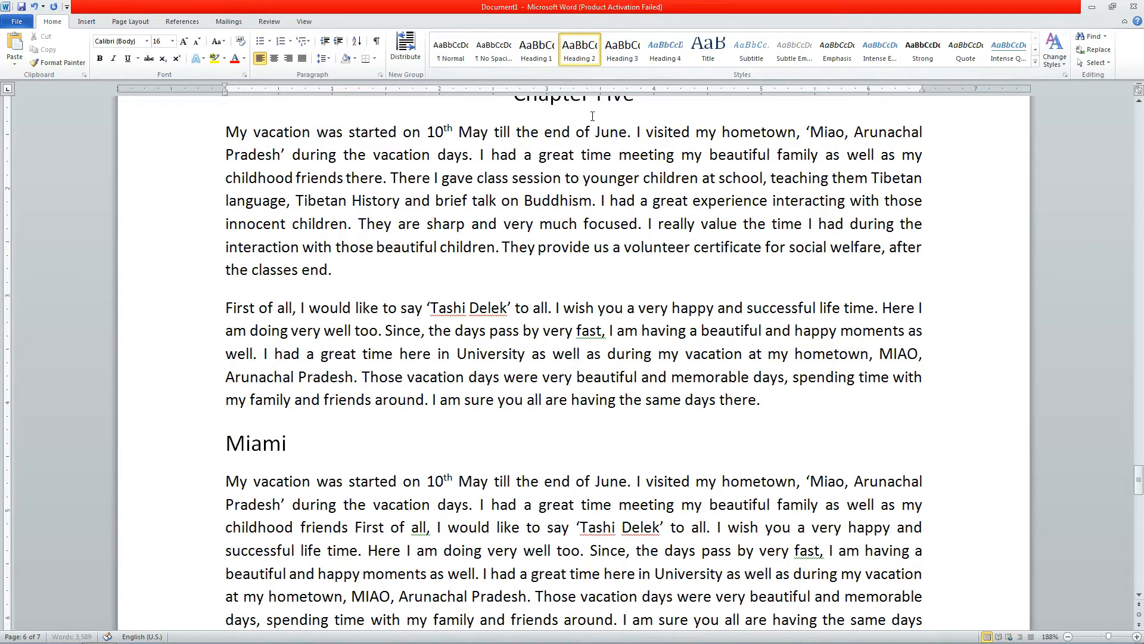
scroll(282, 457, down, 7)
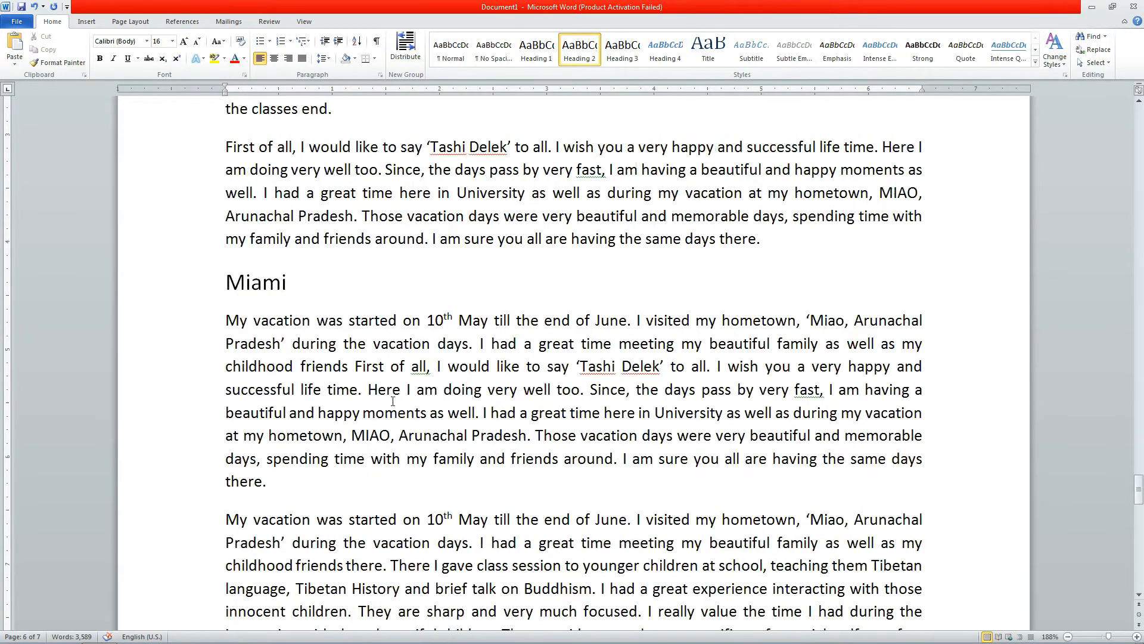
scroll(407, 397, down, 1)
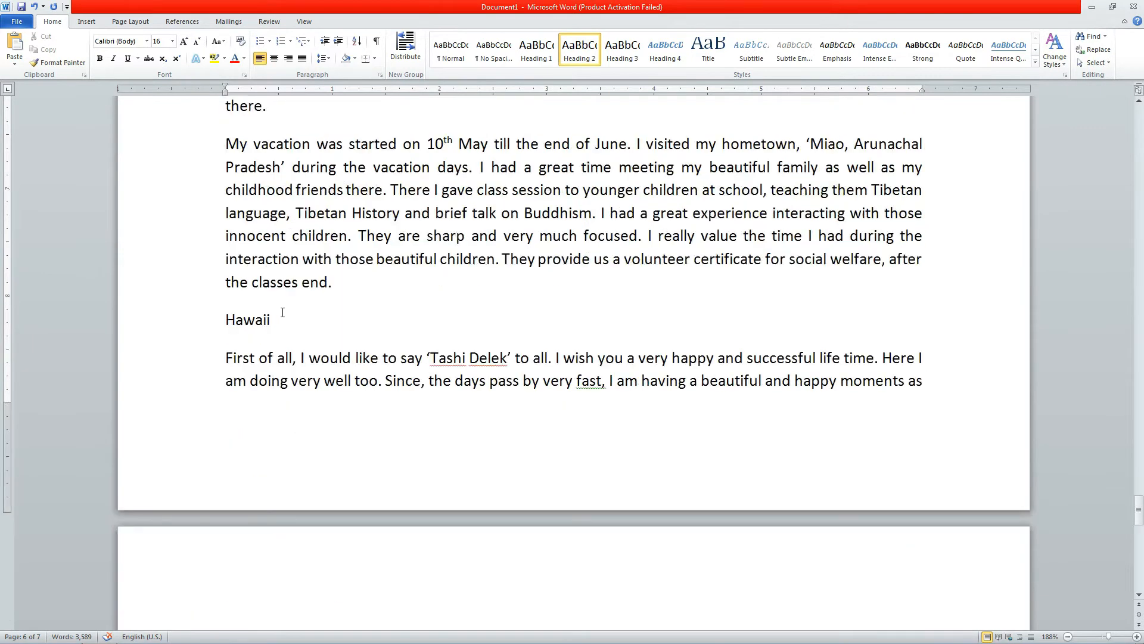
click(251, 320)
click(579, 51)
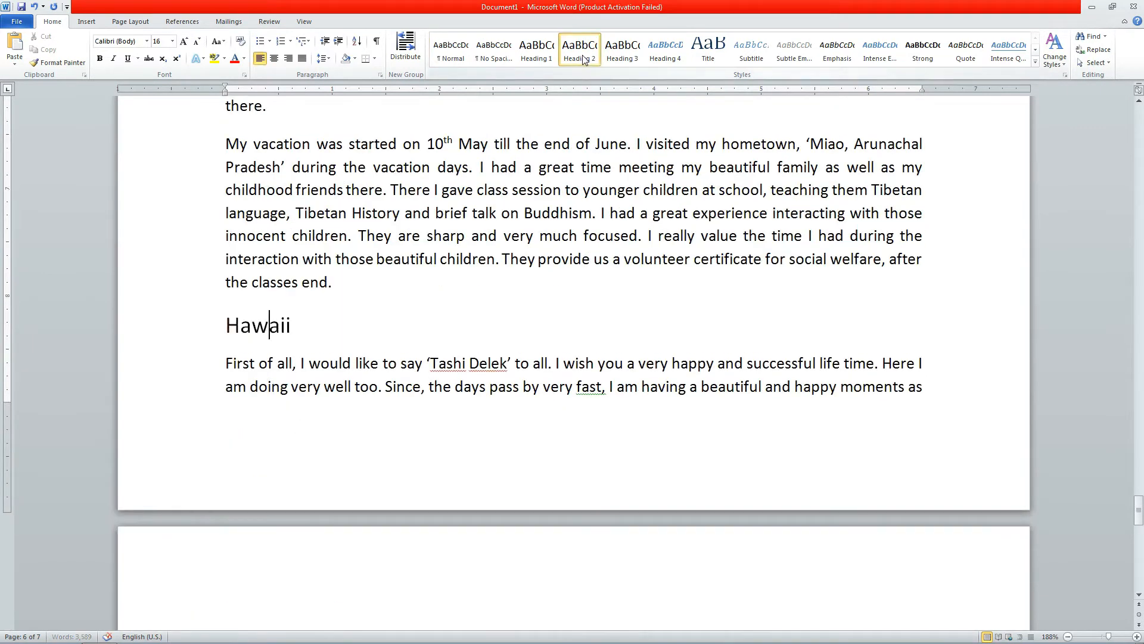
Apply the Heading 1 style to the Chapter Six title
scroll(462, 373, down, 8)
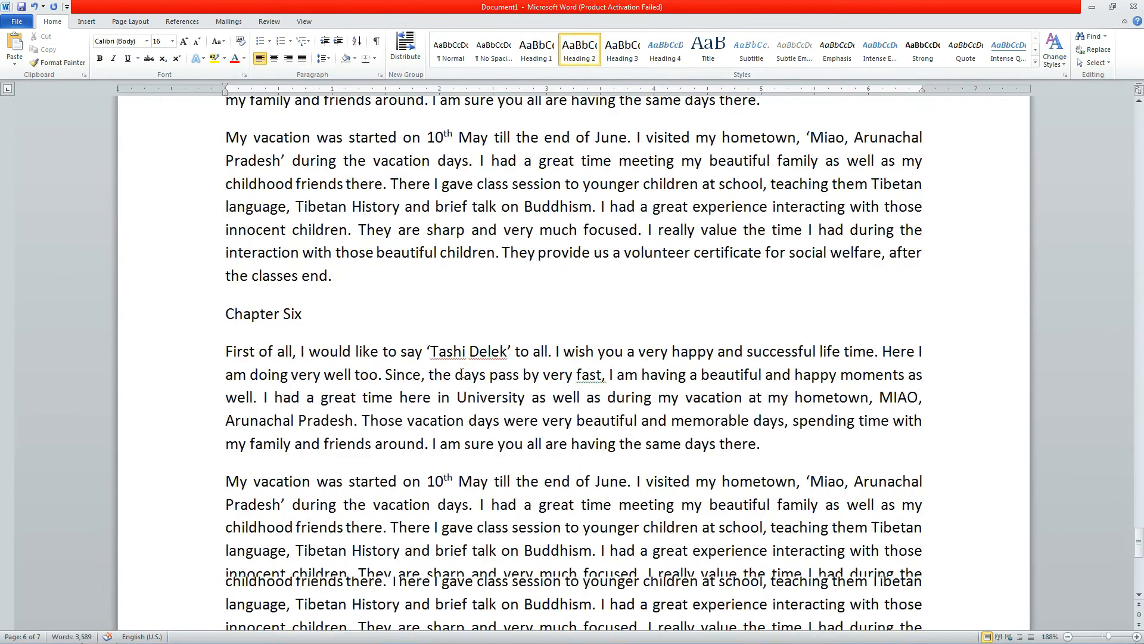
click(260, 313)
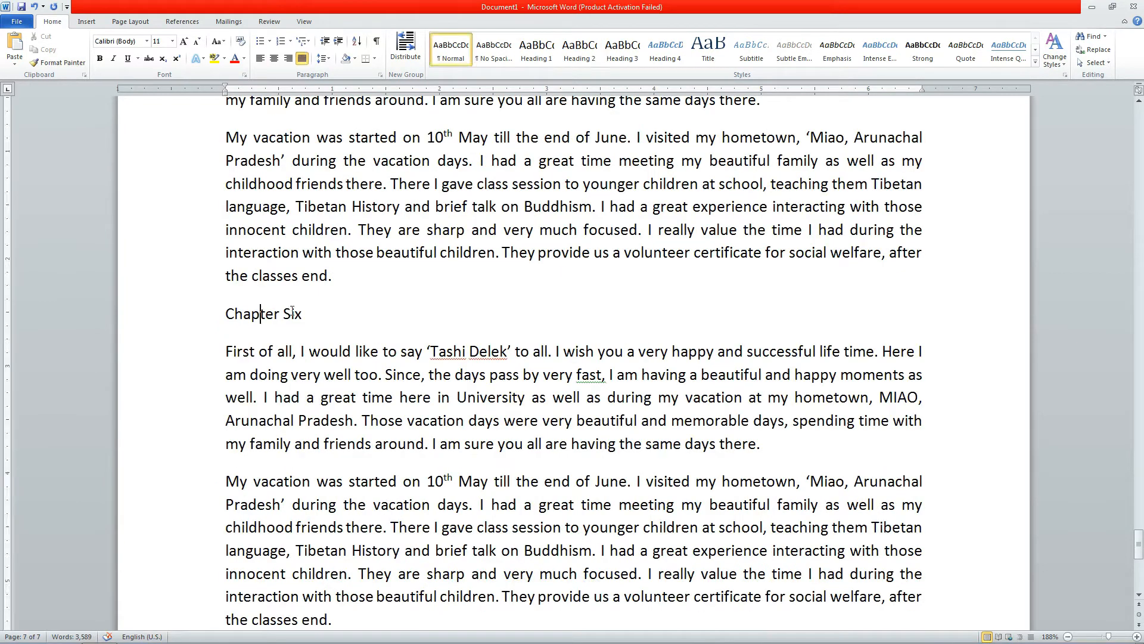
click(536, 51)
Apply the Heading 2 style to the Denmark subheading under Chapter Six
scroll(636, 292, down, 3)
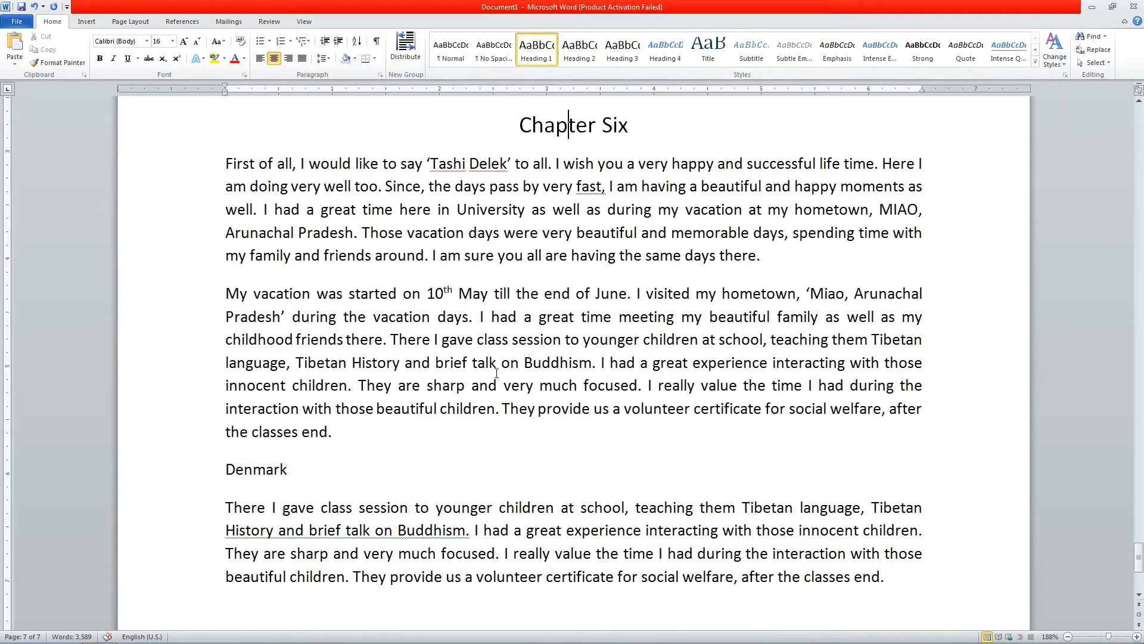
click(285, 468)
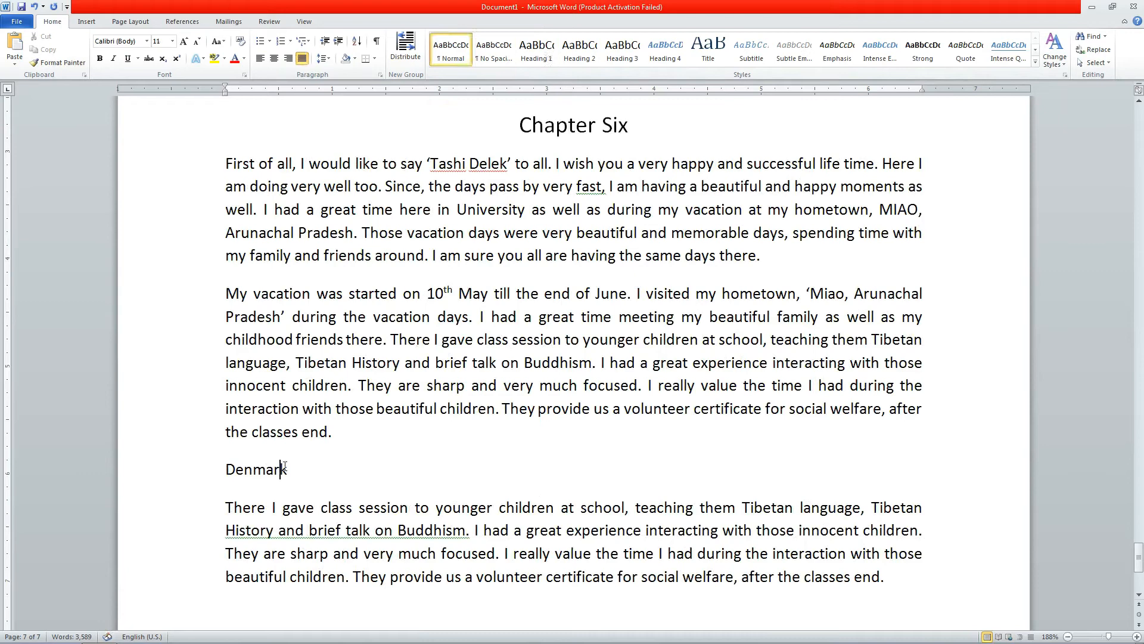
click(580, 50)
scroll(410, 310, down, 3)
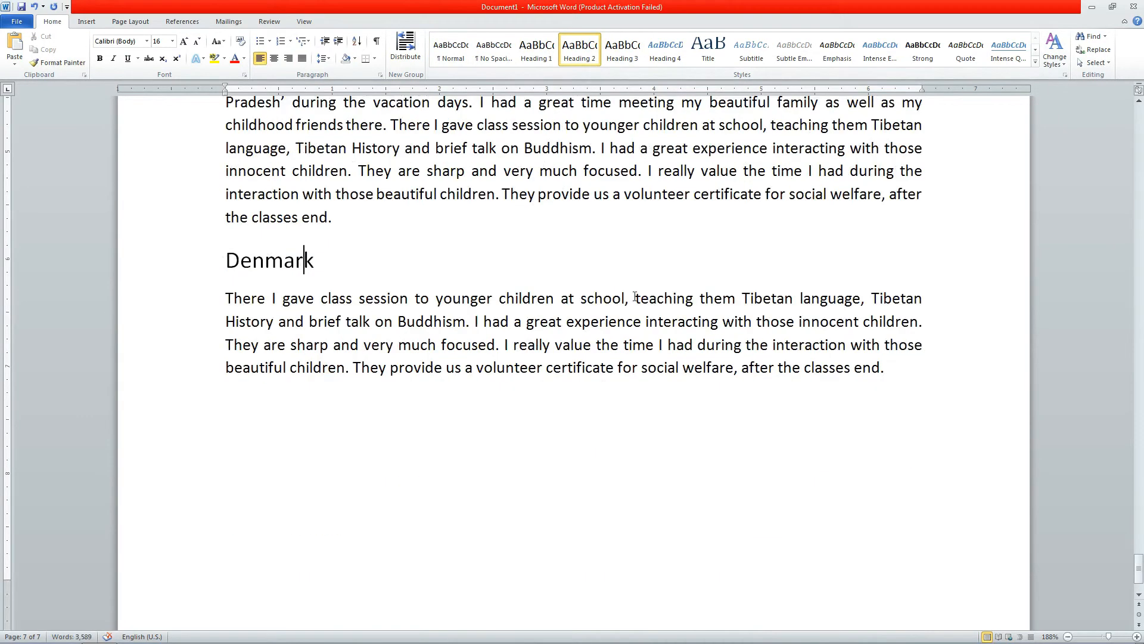
scroll(635, 296, up, 12)
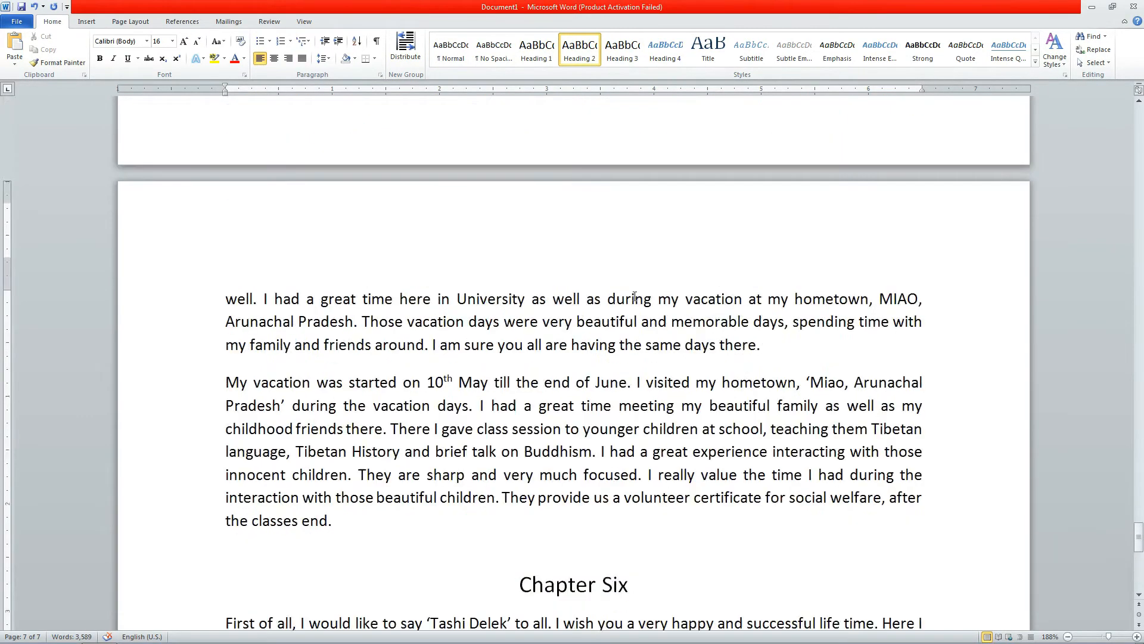
scroll(635, 296, up, 20)
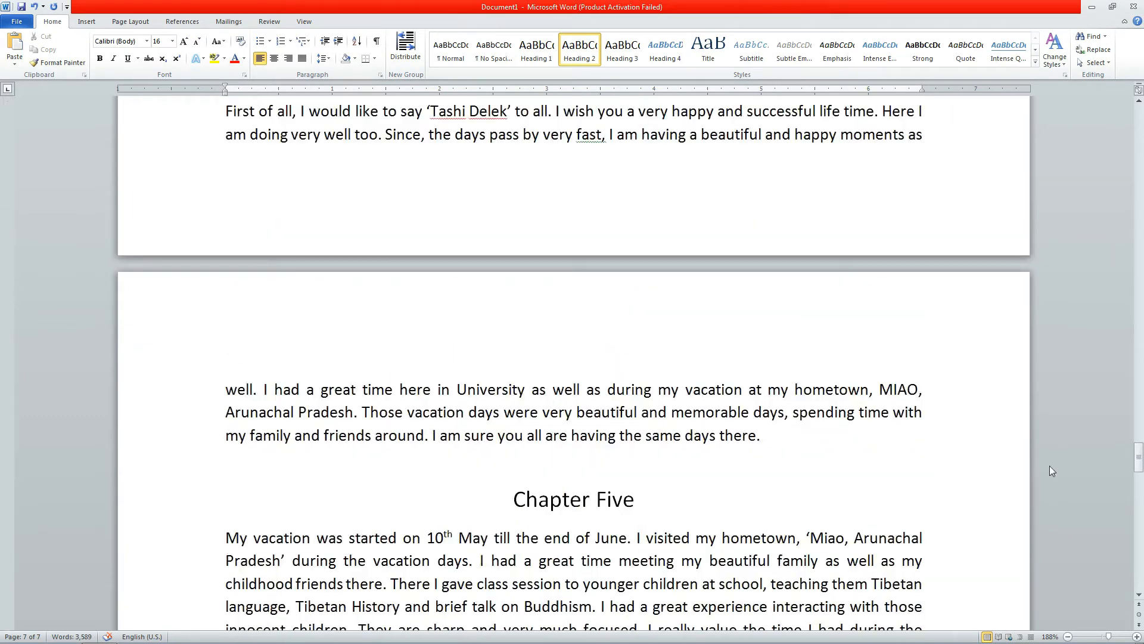
Zoom the document out to 90% to show two pages side by side
click(1067, 637)
click(1068, 637)
click(1067, 637)
click(1068, 636)
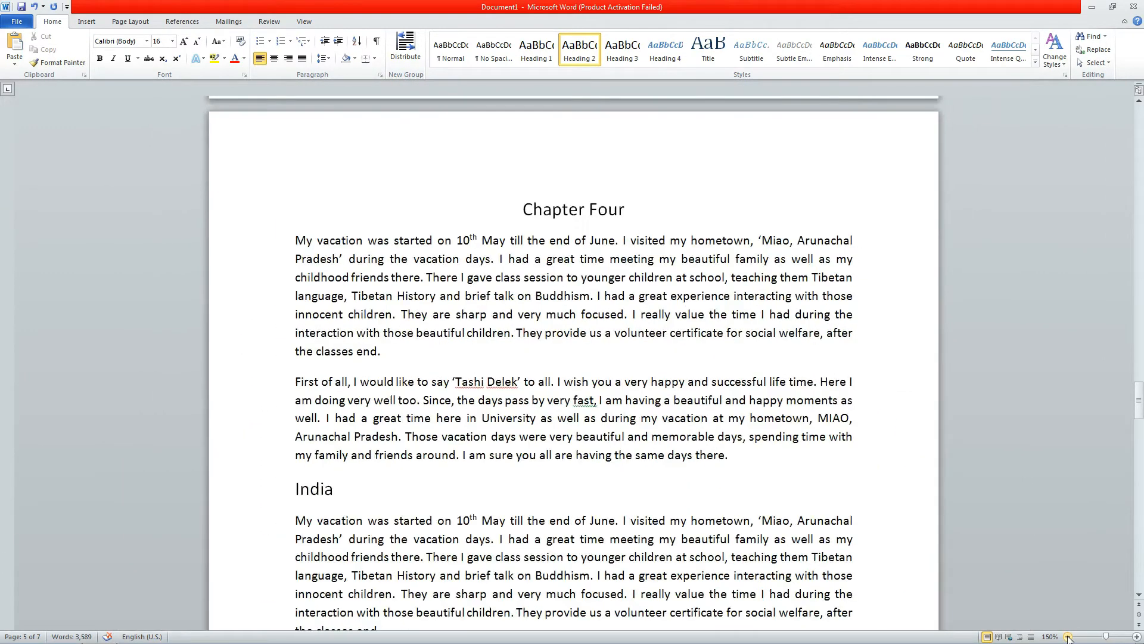
click(1068, 638)
click(1068, 637)
click(1067, 637)
click(1068, 637)
click(1067, 637)
click(1067, 637)
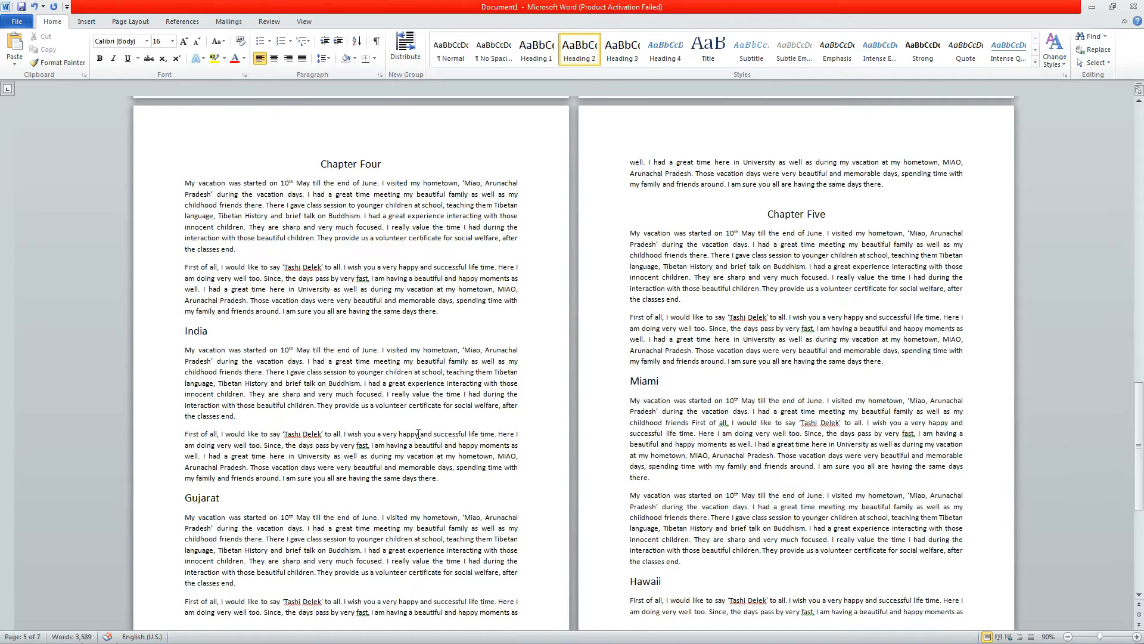
Check which heading styles are applied to the Lhasa and Chamdo subheadings and the Chapter Two title
scroll(418, 433, up, 12)
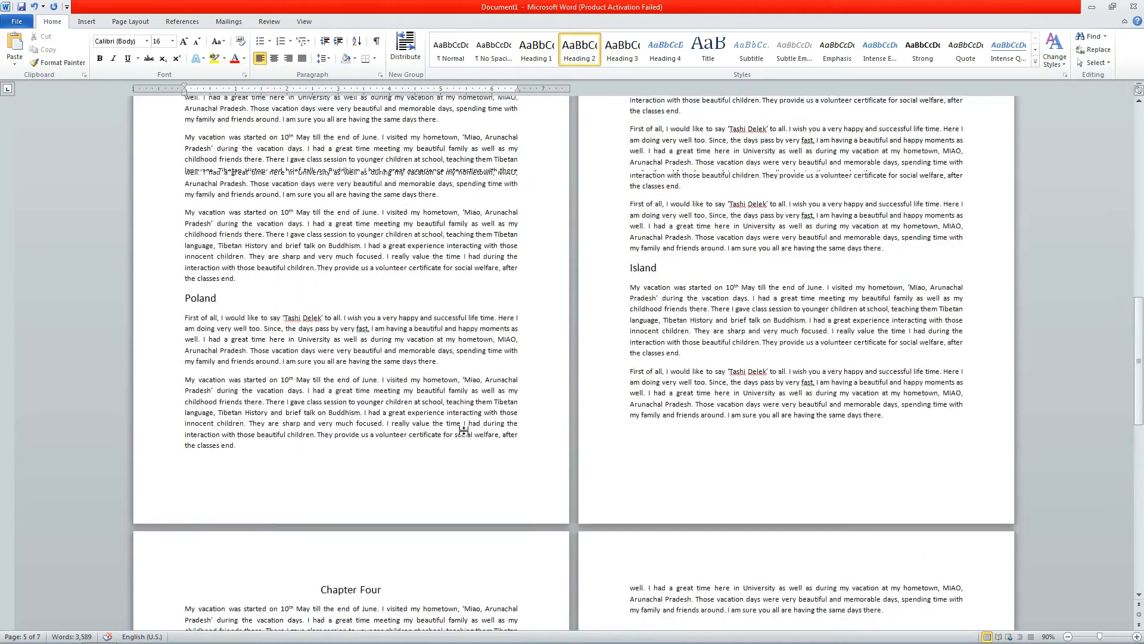
scroll(464, 429, up, 15)
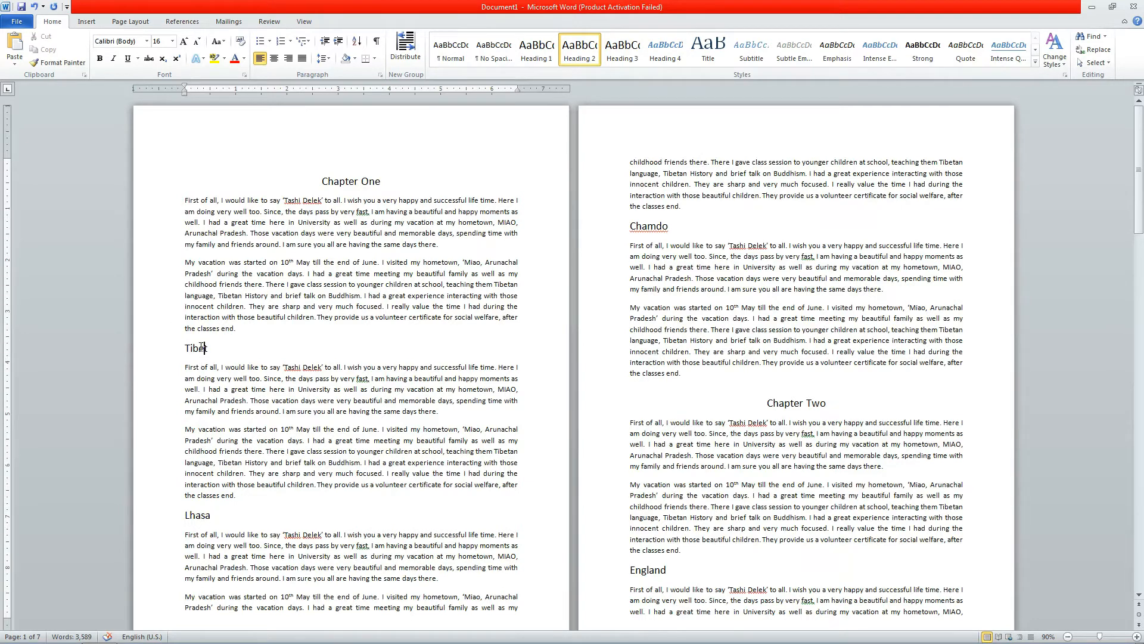
click(202, 515)
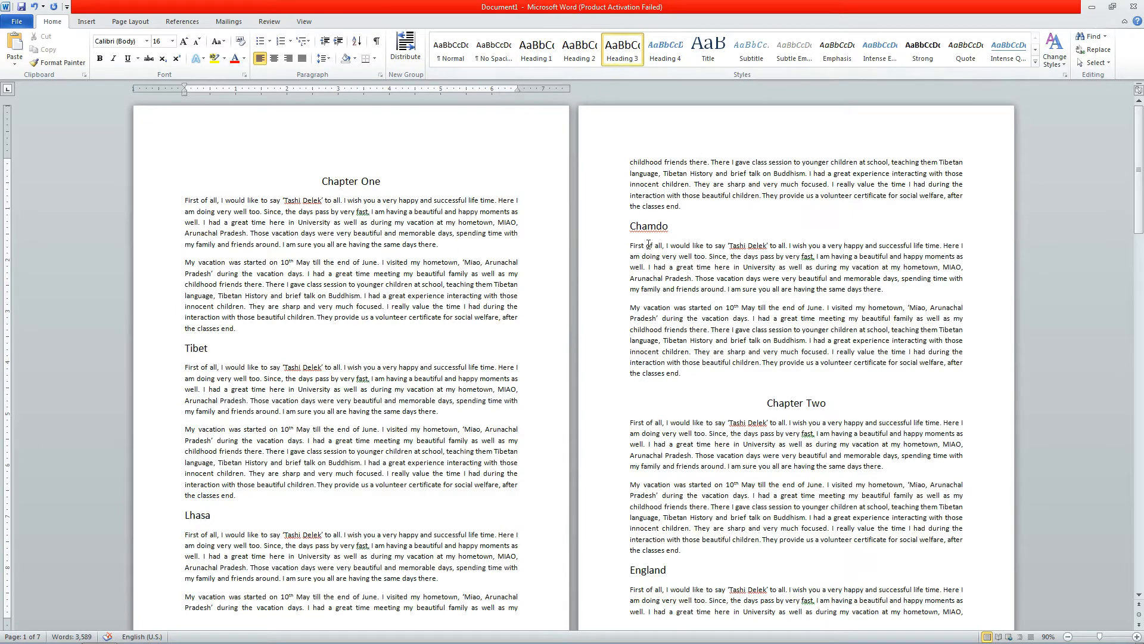
click(661, 226)
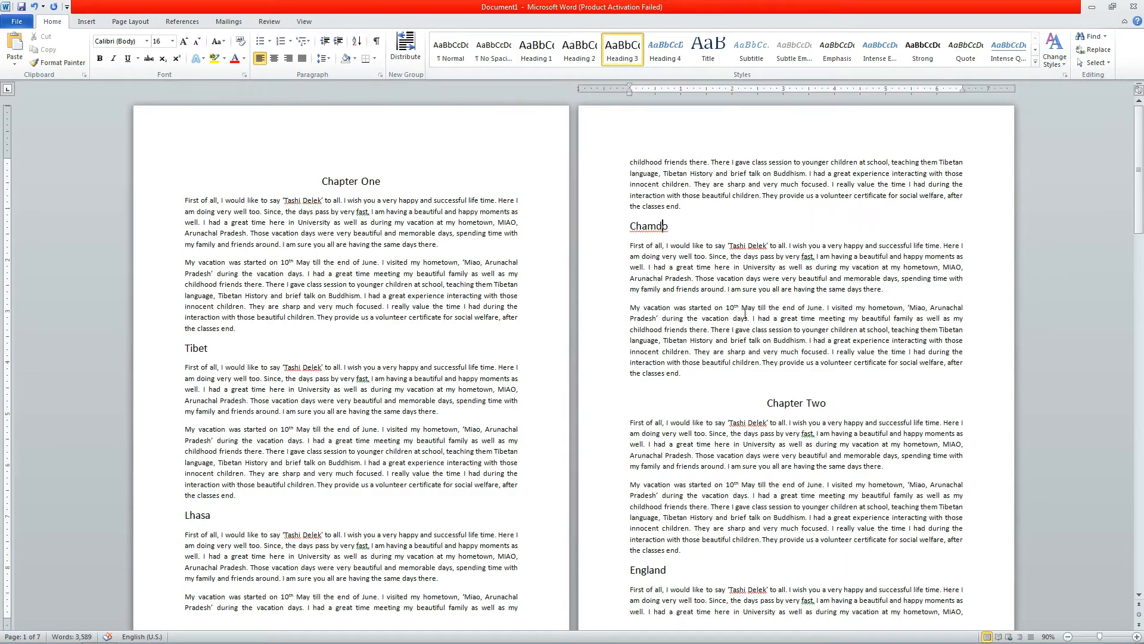
click(807, 404)
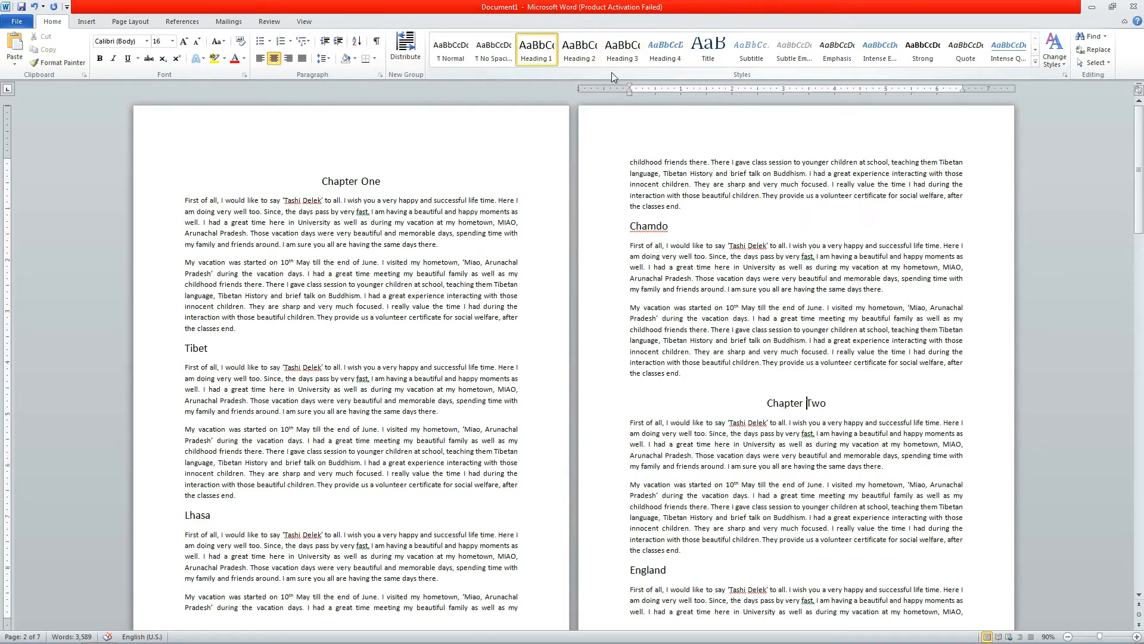
scroll(794, 428, down, 5)
scroll(764, 434, up, 5)
click(183, 201)
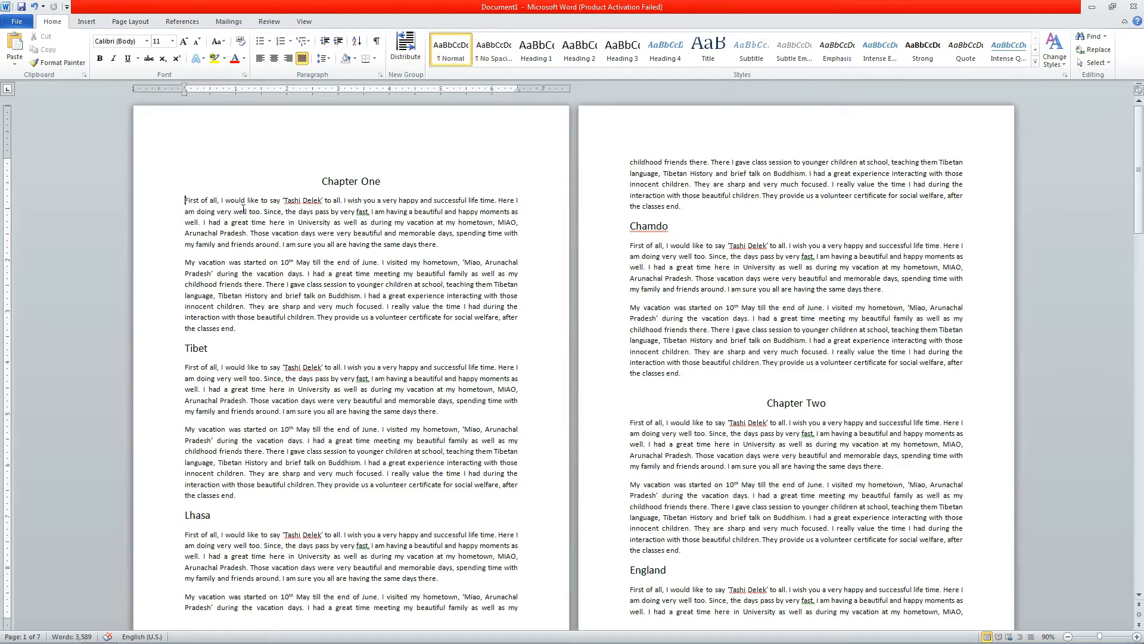
key(Tab)
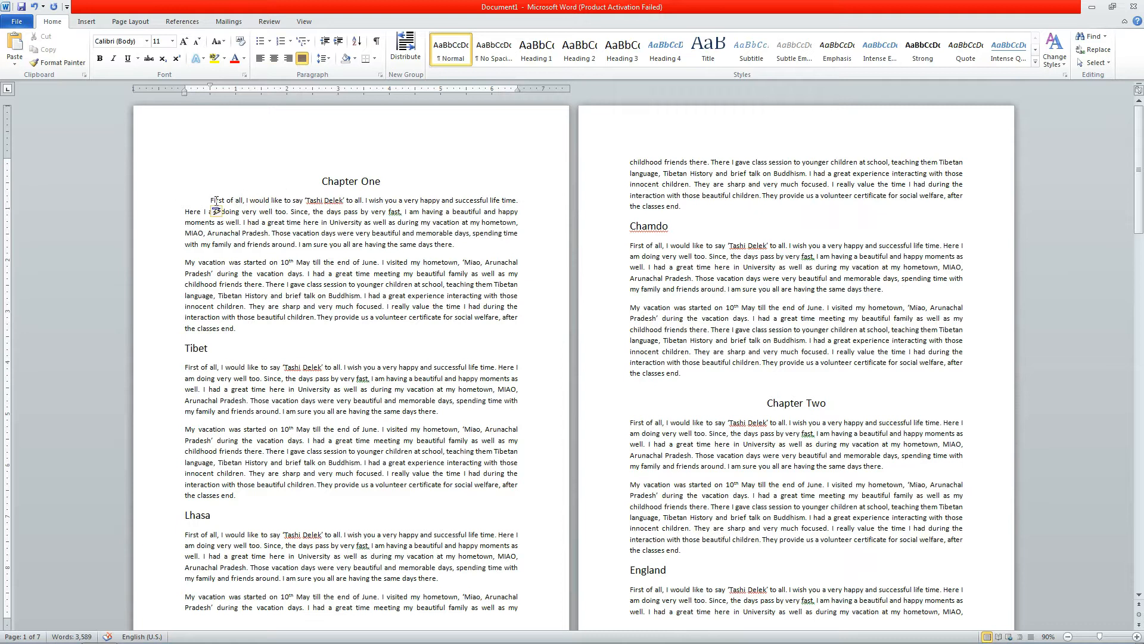
key(BackSpace)
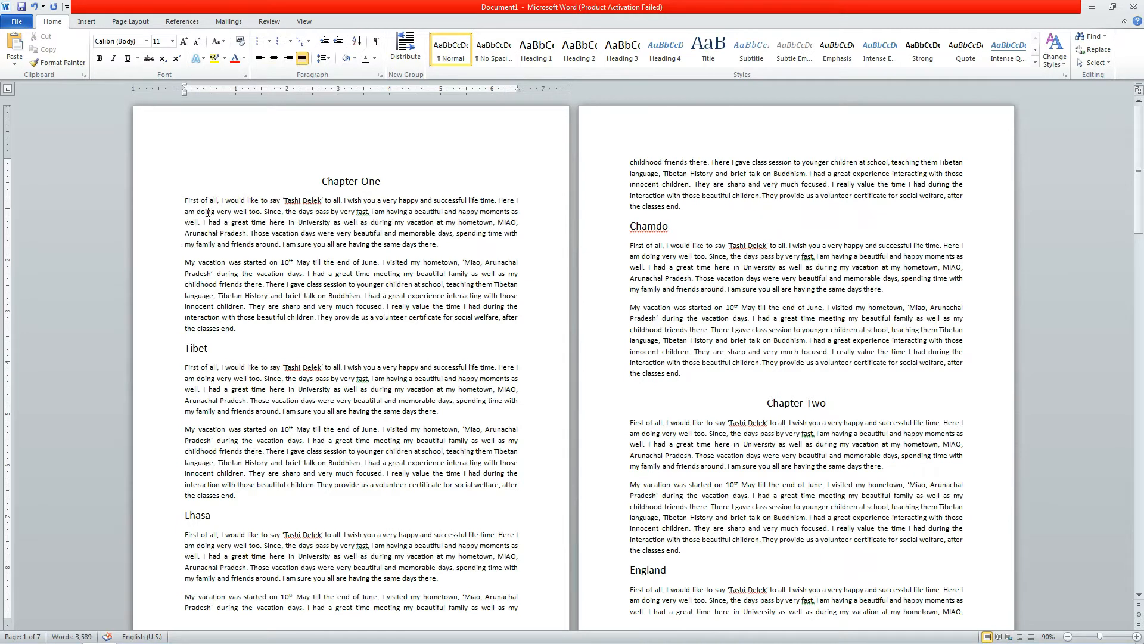
click(349, 183)
click(186, 203)
Indent the first lines of the second Chapter One introductory paragraph and both paragraphs under Tibet
click(187, 263)
key(Tab)
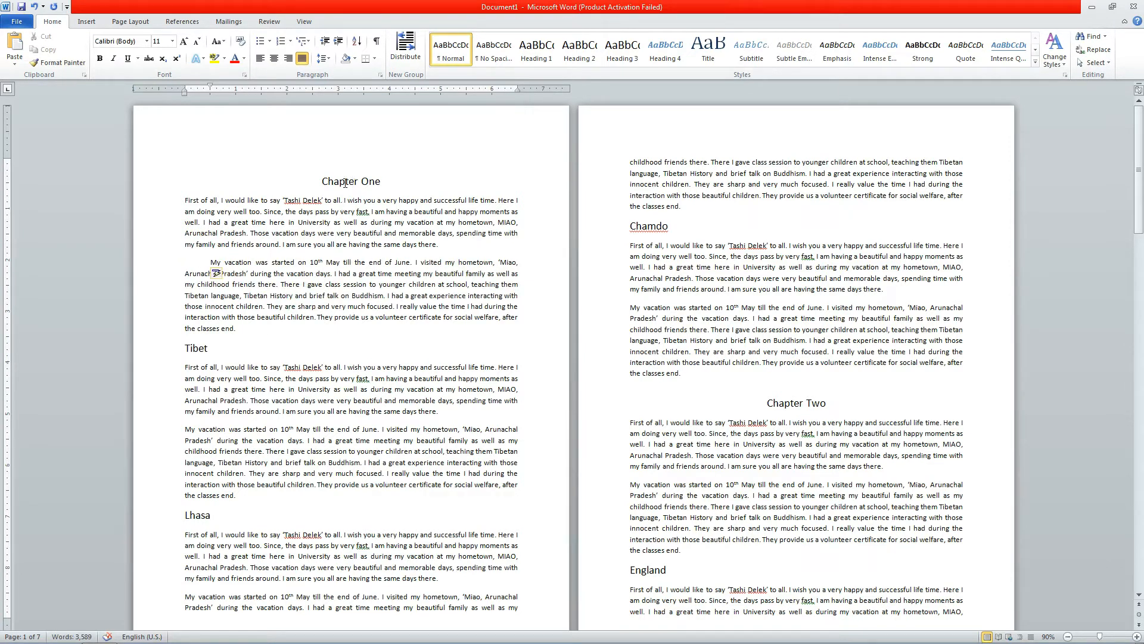
click(202, 349)
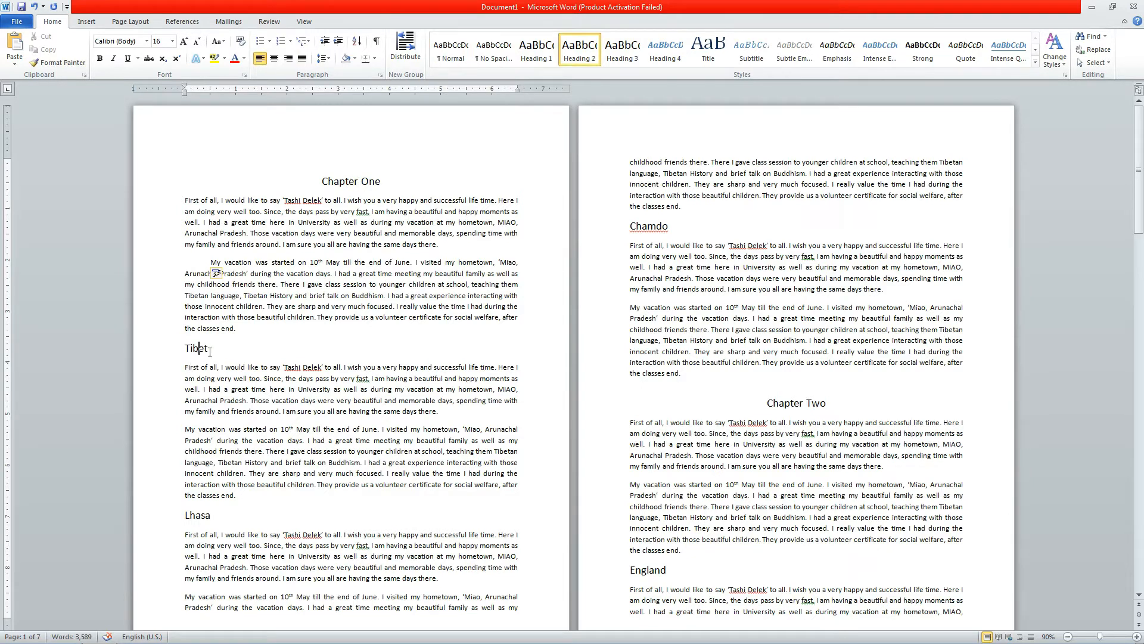
click(186, 369)
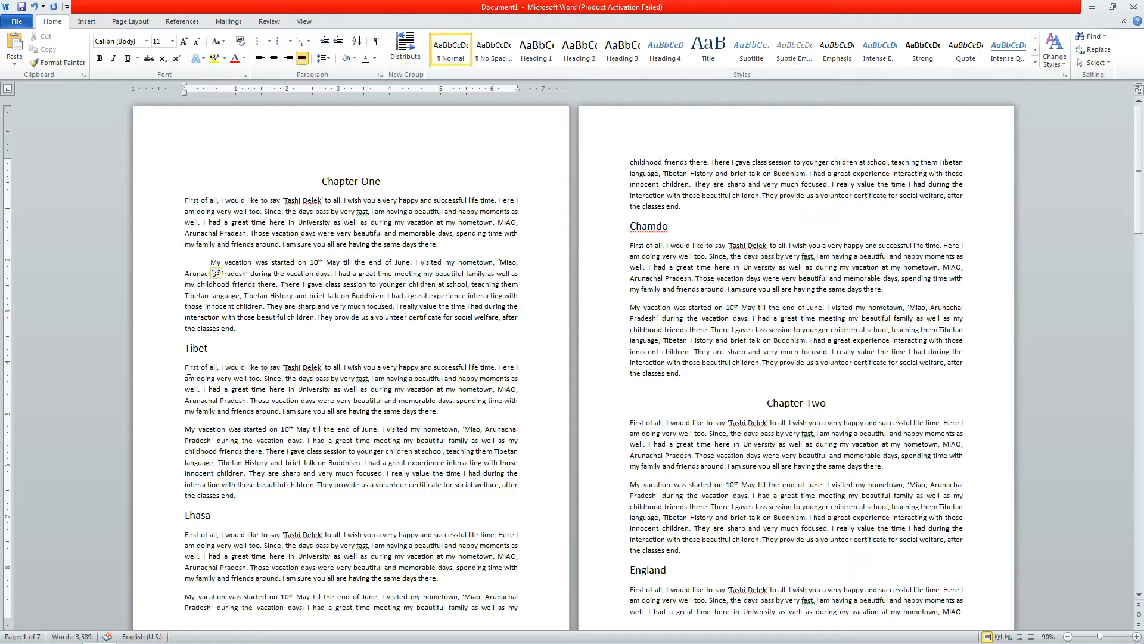
key(Tab)
click(186, 434)
key(Tab)
Indent the first lines of both paragraphs under the Lhasa subheading
scroll(186, 434, down, 3)
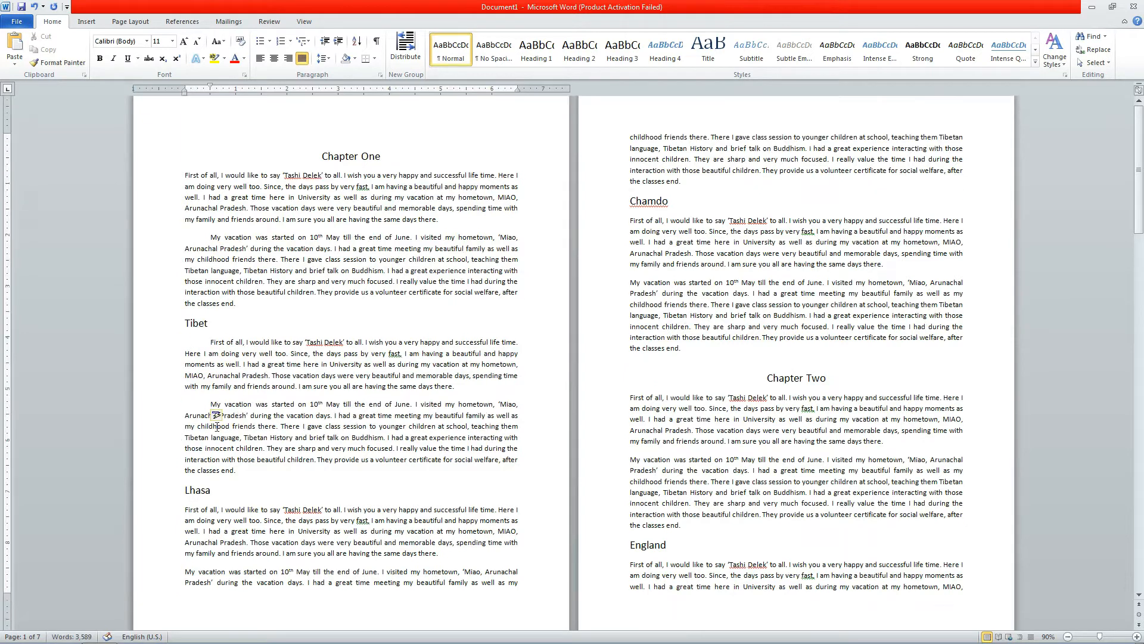
click(185, 435)
key(Tab)
click(184, 496)
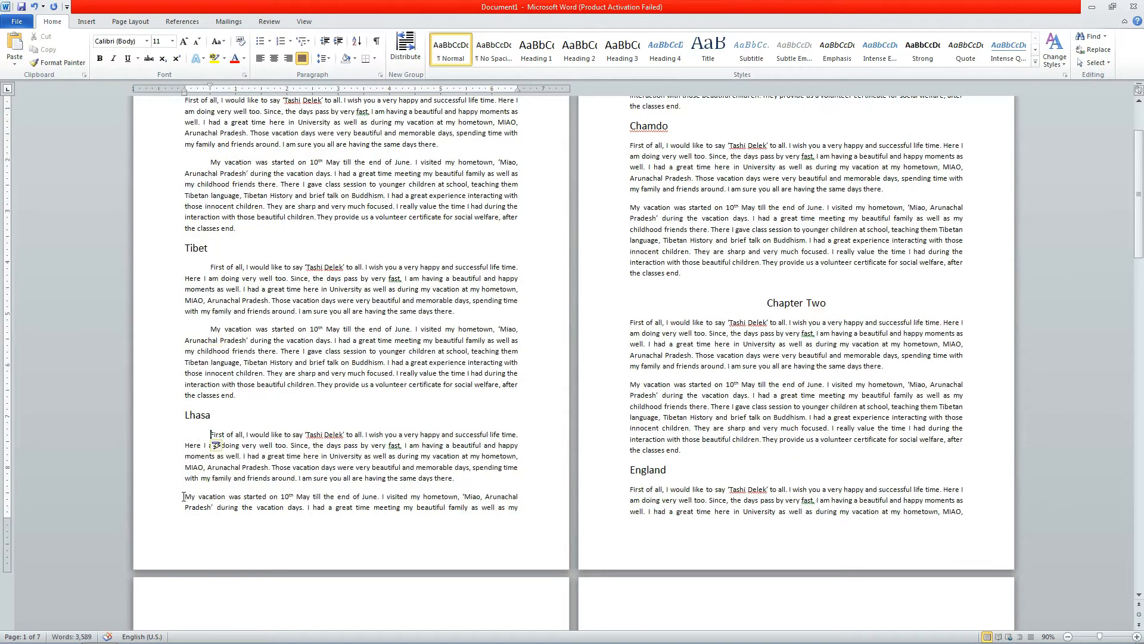
key(Tab)
Indent the first lines of both paragraphs under the Chamdo subheading
scroll(648, 257, up, 2)
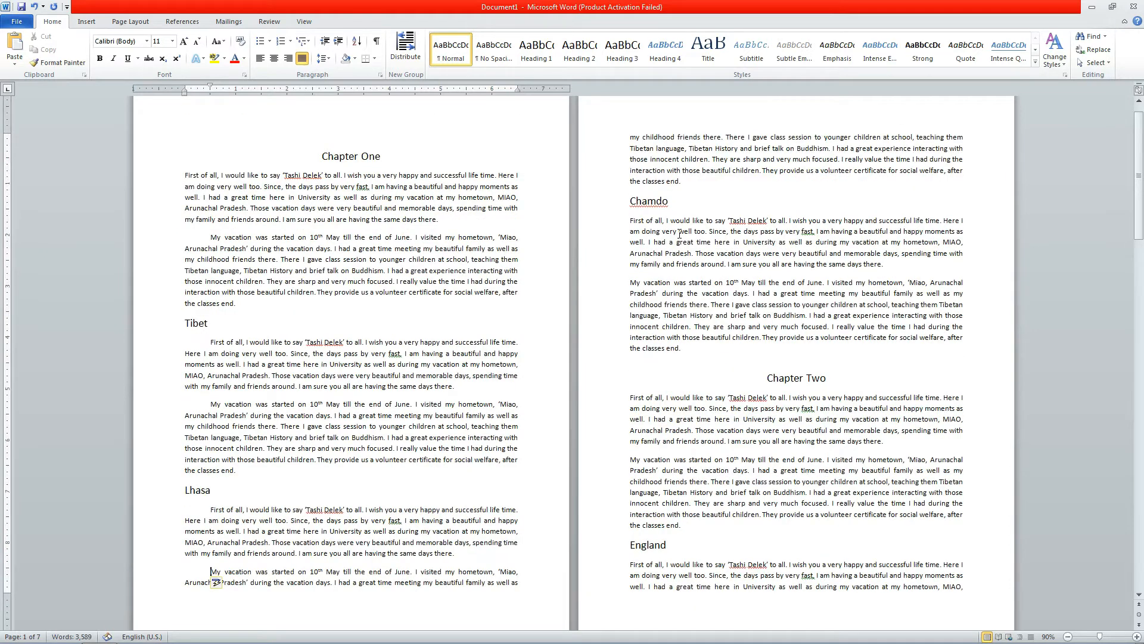
click(633, 220)
key(Tab)
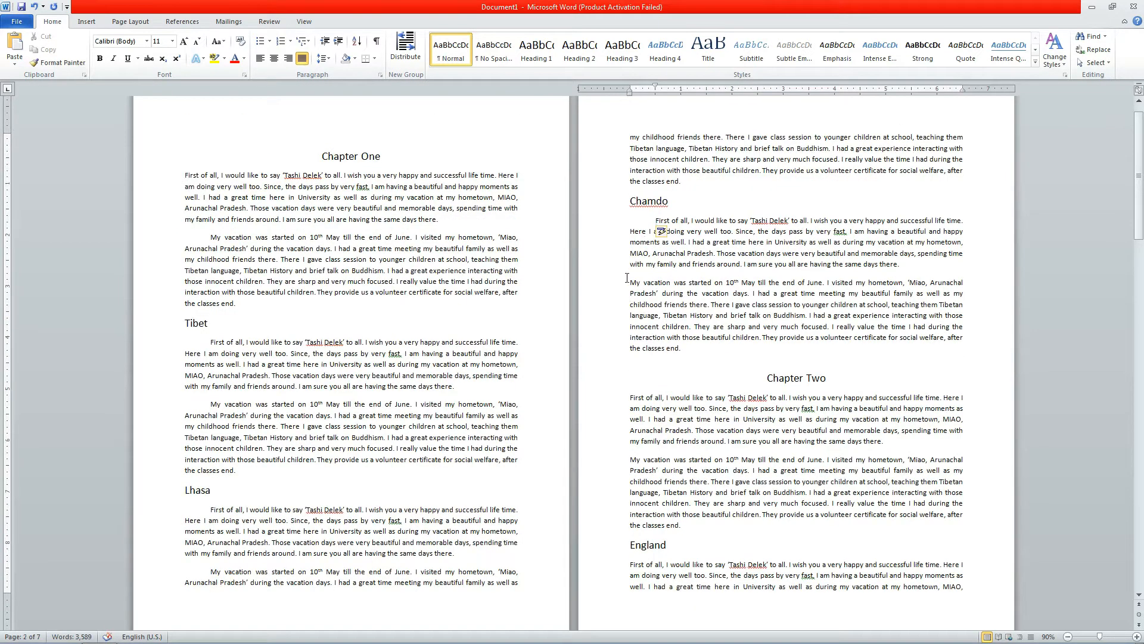
click(630, 282)
key(Tab)
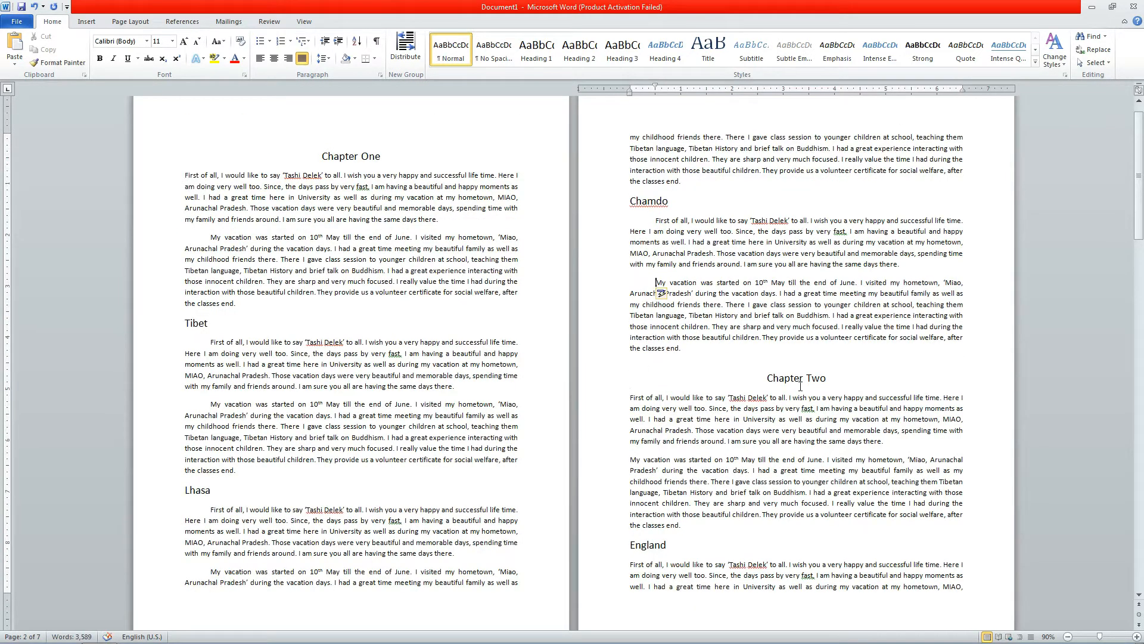
Indent the first lines of the second Chapter Two introductory paragraph and both paragraphs under England
click(631, 460)
key(Tab)
scroll(643, 462, down, 1)
scroll(643, 461, down, 2)
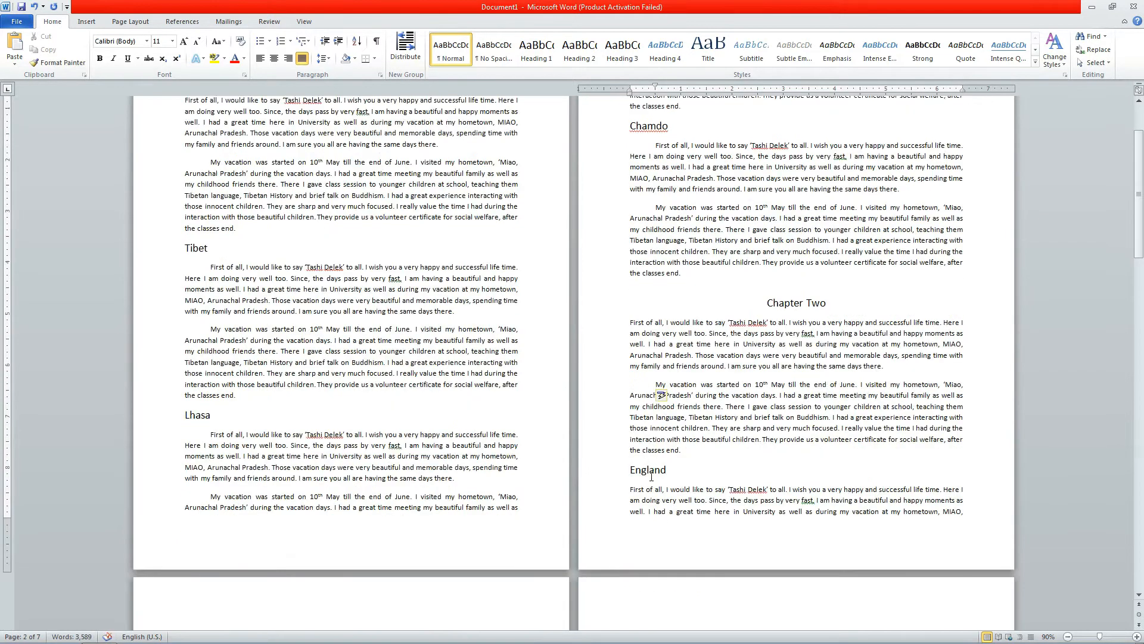
click(626, 485)
key(Tab)
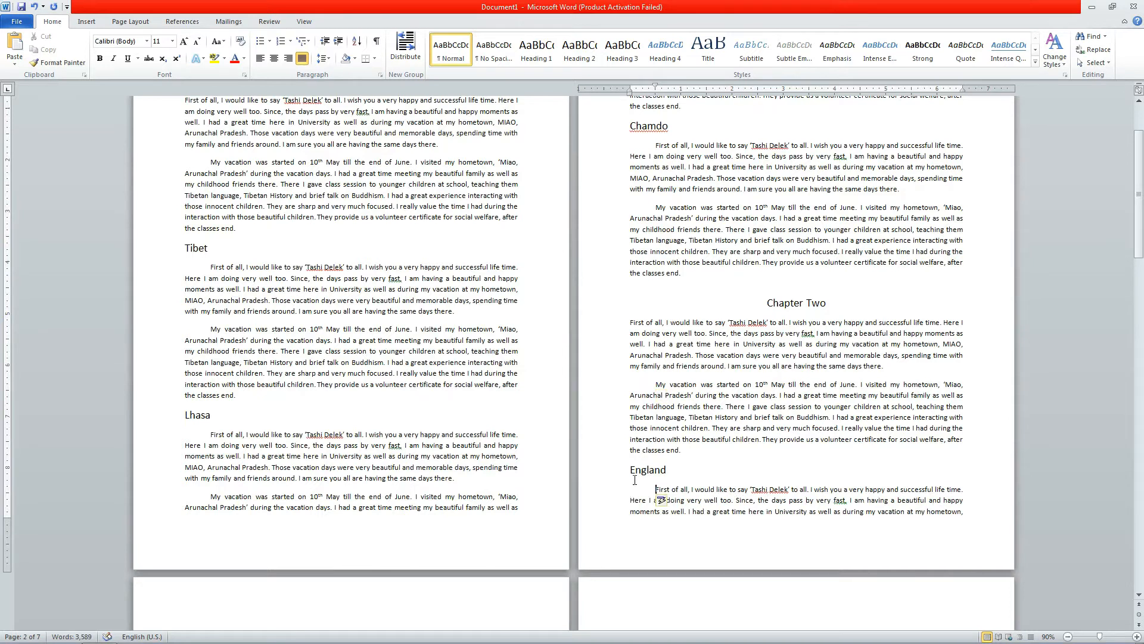
scroll(638, 477, down, 13)
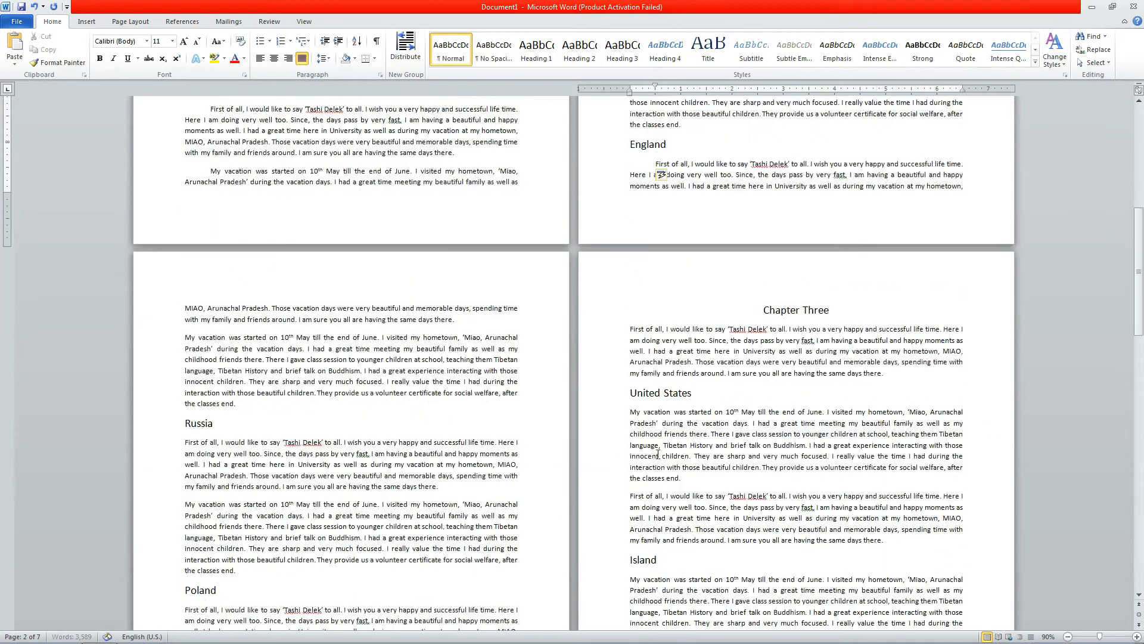
click(184, 338)
key(Tab)
Indent the first lines of both paragraphs under the Russia subheading
click(185, 442)
key(Tab)
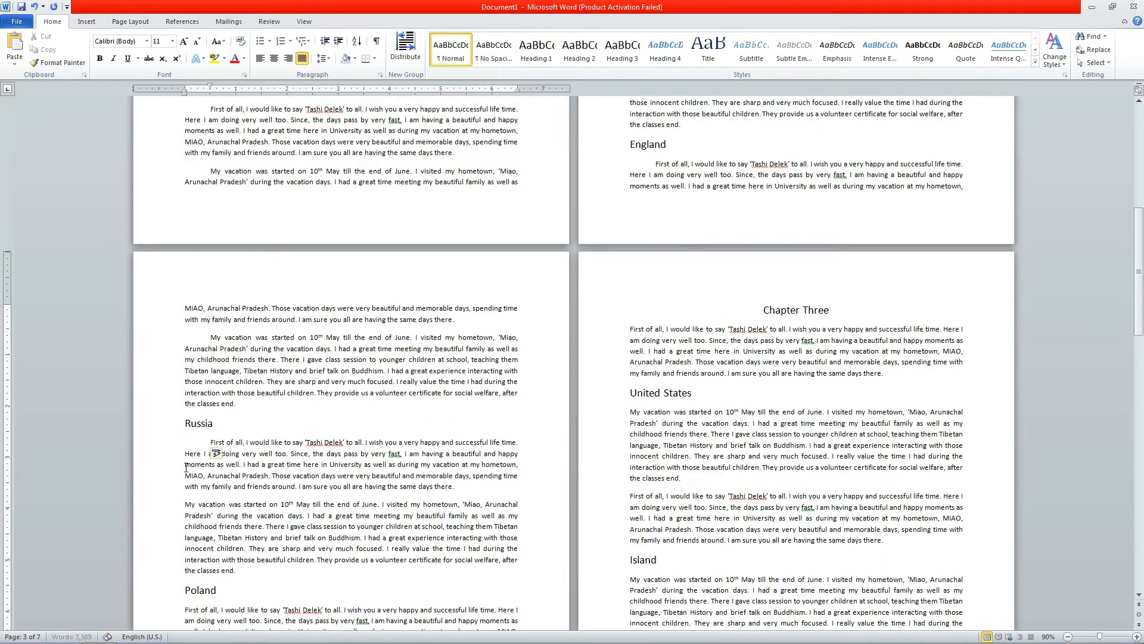
click(183, 504)
key(Tab)
Indent the first lines of both paragraphs under the Poland subheading
click(184, 610)
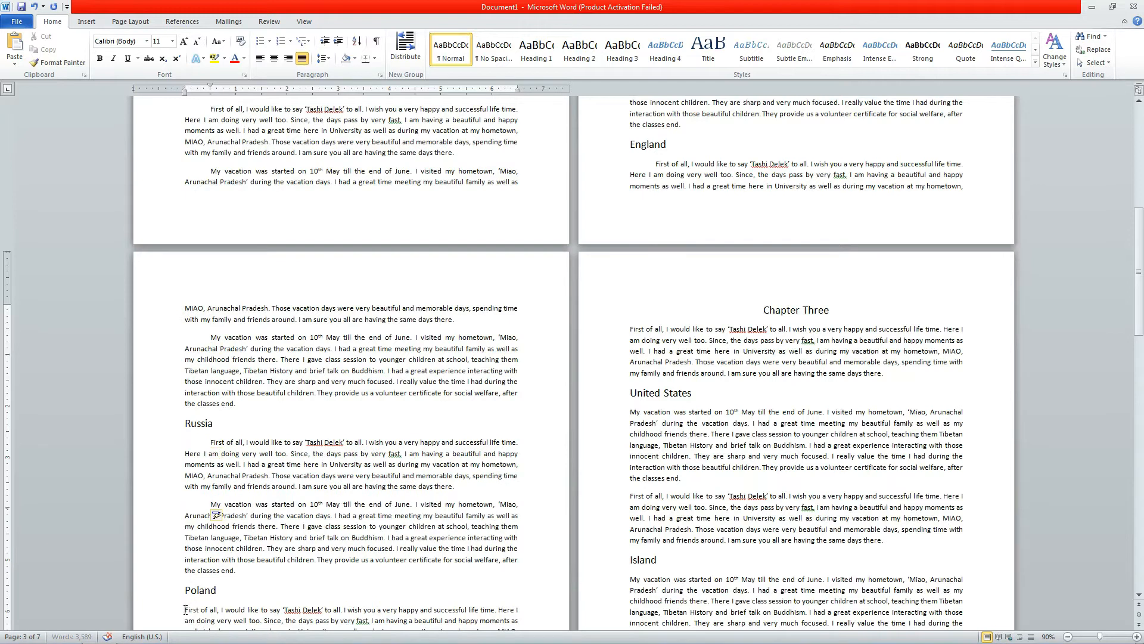
key(Tab)
scroll(295, 475, down, 4)
scroll(296, 475, down, 3)
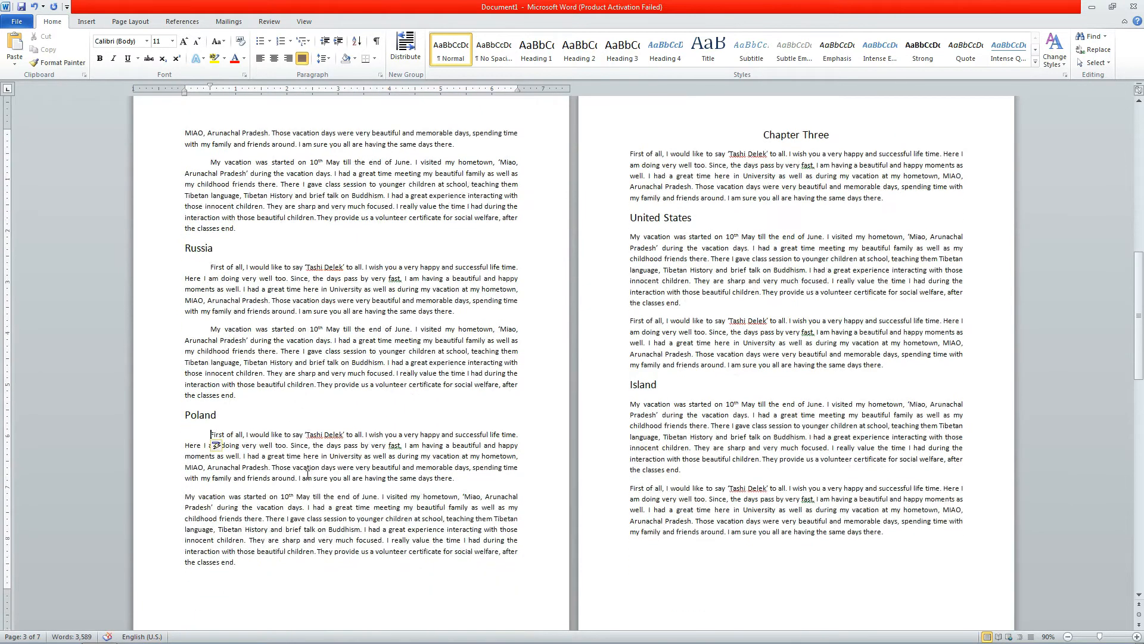
click(185, 496)
key(Tab)
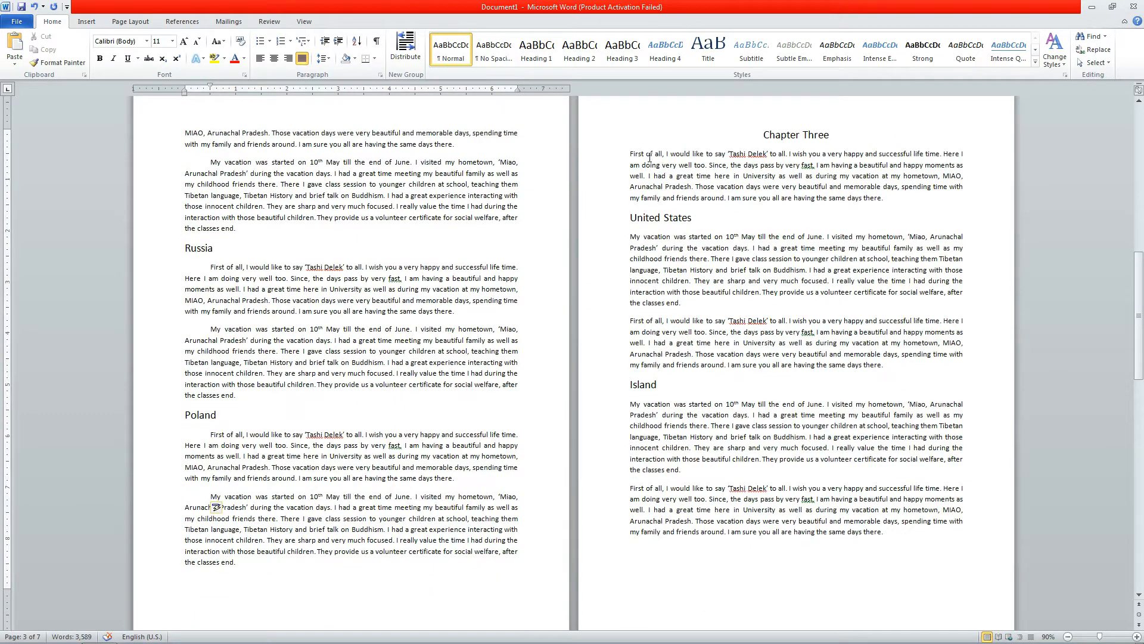
Indent the first lines of all paragraphs under the United States and Island subheadings in Chapter Three
click(631, 236)
key(Tab)
click(631, 321)
key(Tab)
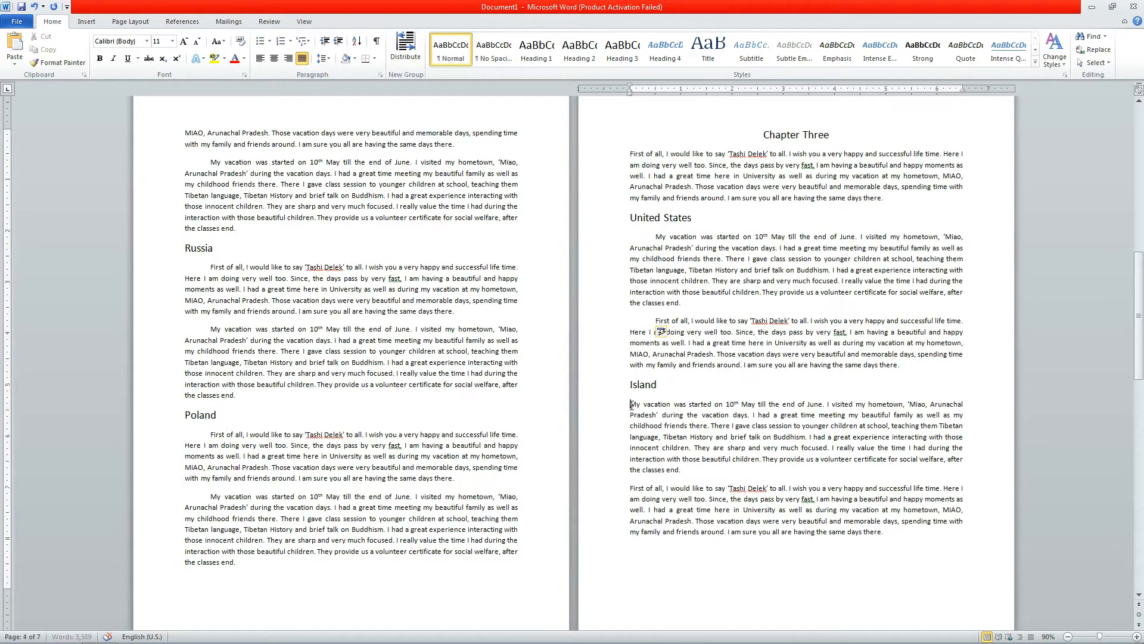
click(631, 404)
key(Tab)
click(631, 487)
key(Tab)
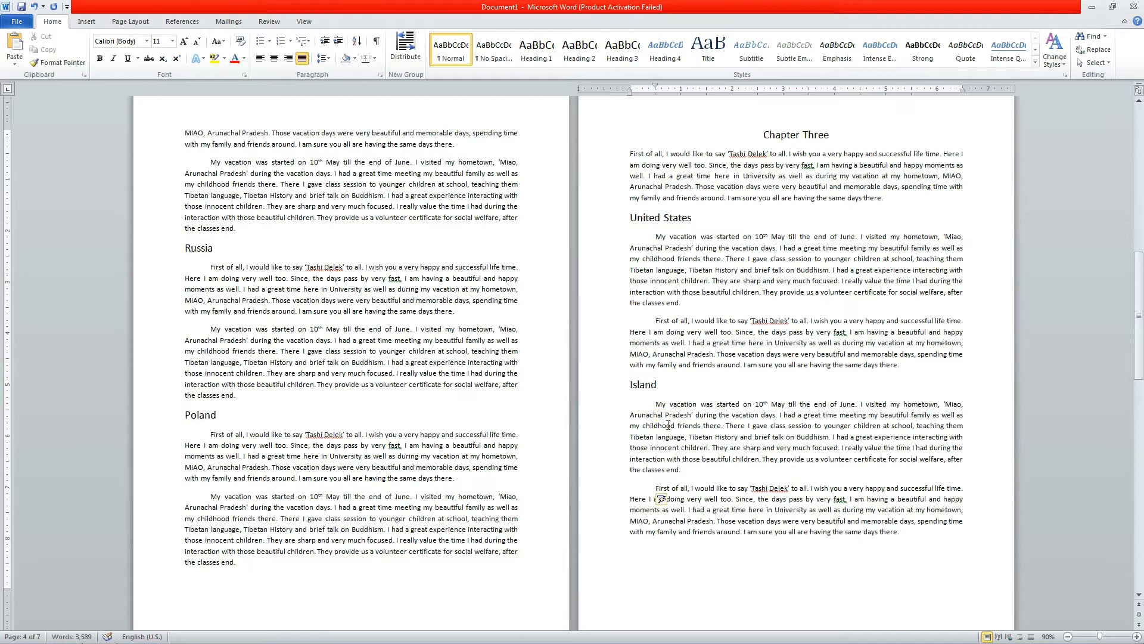
Indent the first lines of the second Chapter Four introductory paragraph and both paragraphs under India
scroll(706, 379, down, 12)
scroll(707, 380, down, 7)
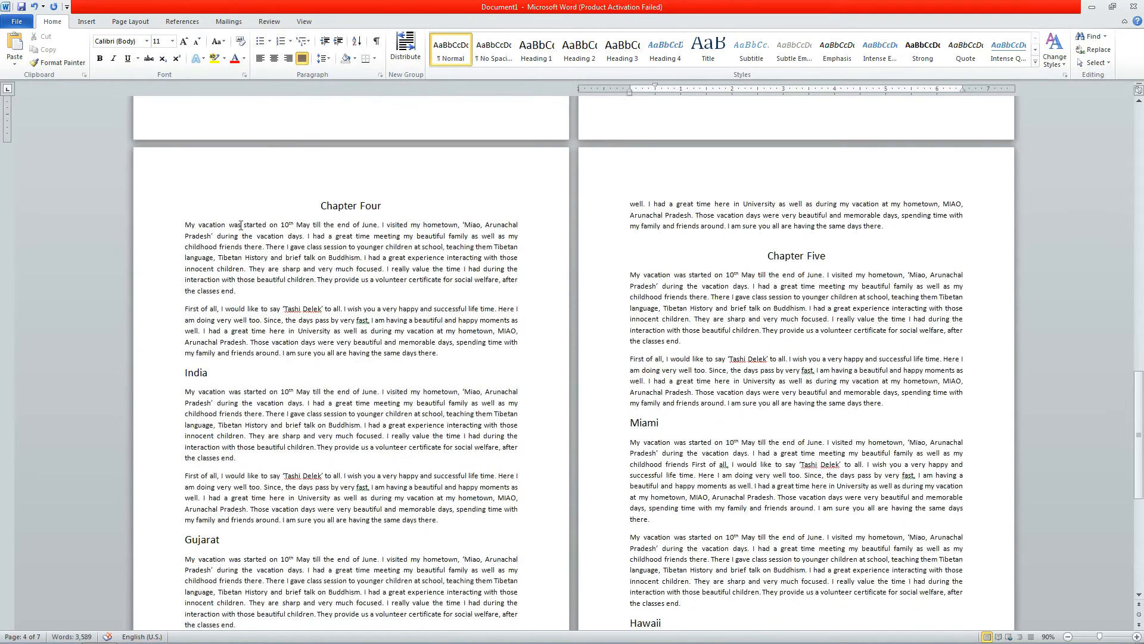
click(185, 310)
key(Tab)
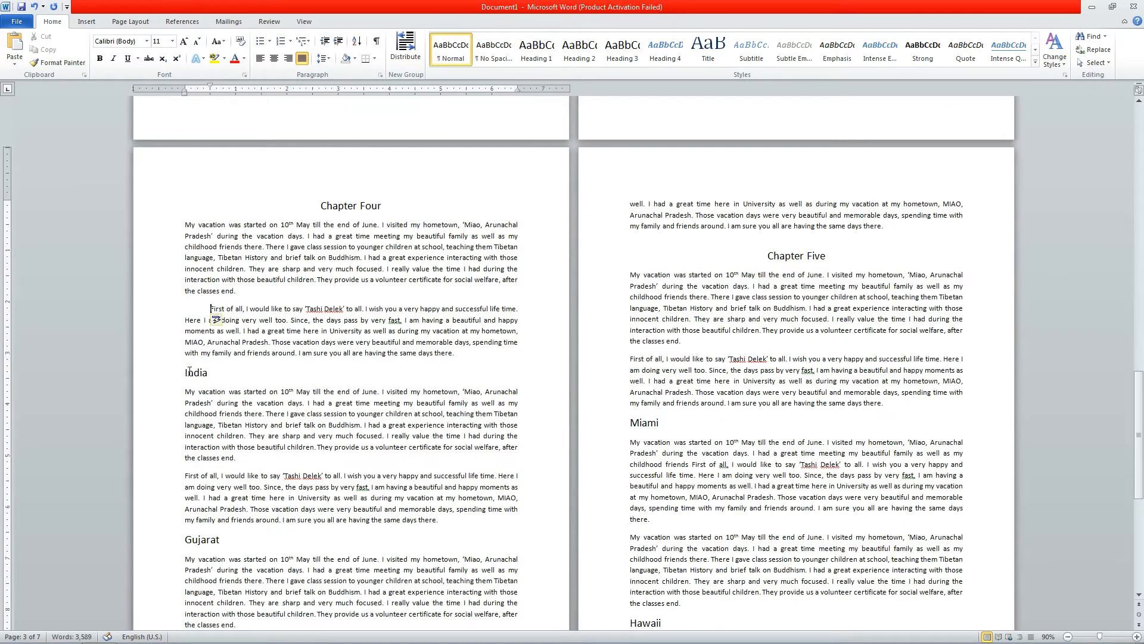
click(185, 392)
key(Tab)
click(185, 476)
key(Tab)
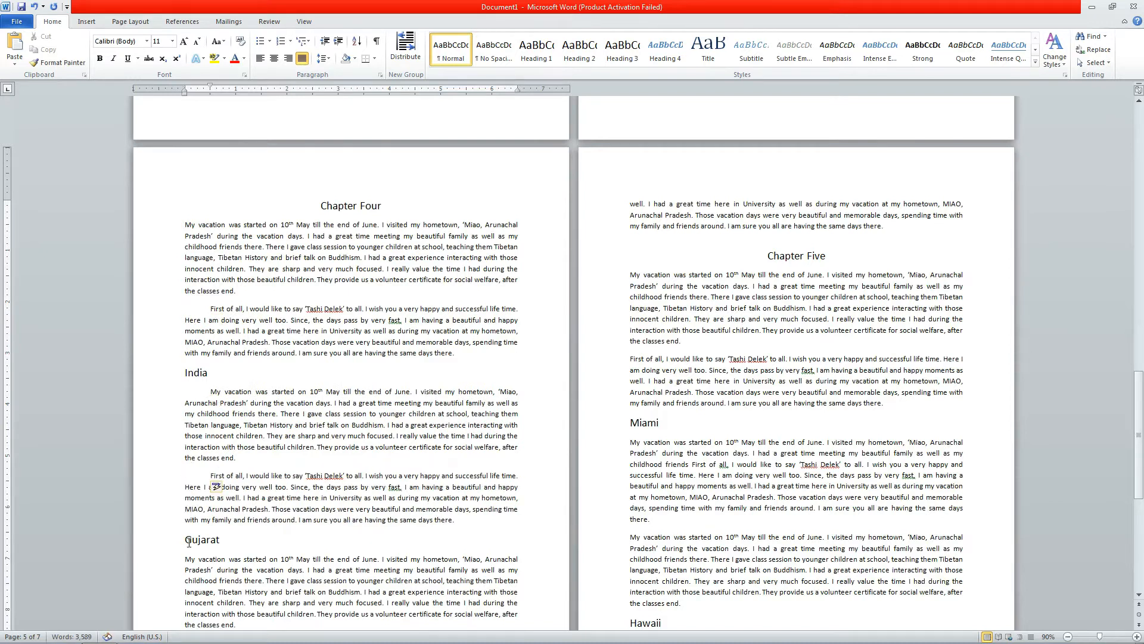
Indent the first lines of both paragraphs under the Gujarat subheading
click(184, 559)
key(Tab)
scroll(323, 464, down, 3)
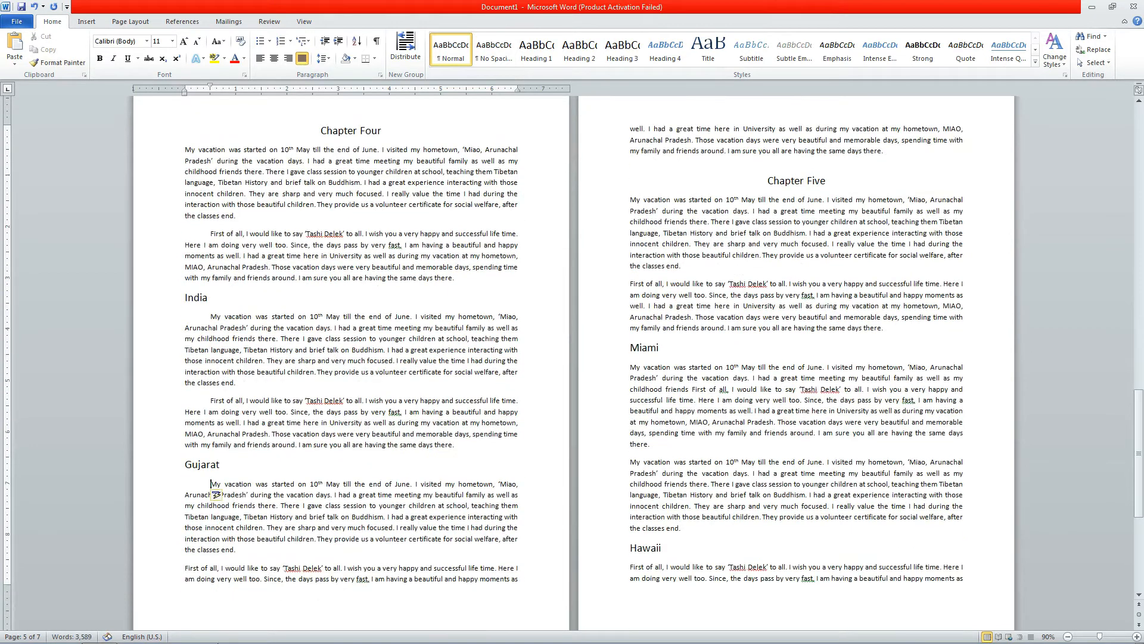
click(185, 570)
key(Tab)
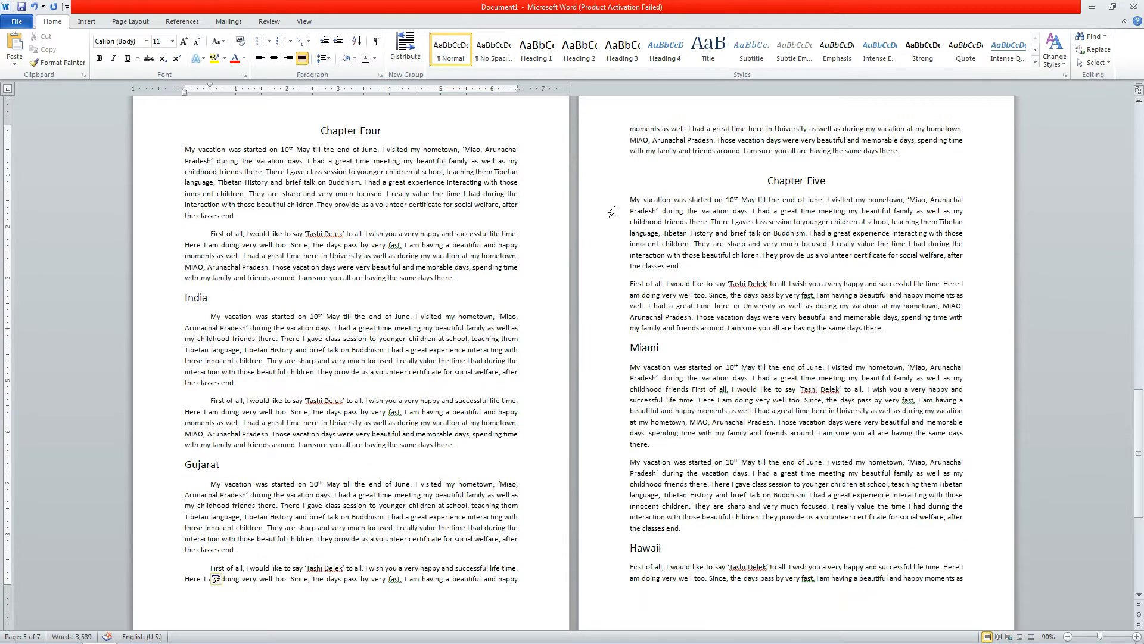
Indent the first lines of the second Chapter Five introductory paragraph and both paragraphs under Miami
click(630, 284)
key(Tab)
click(629, 367)
key(Tab)
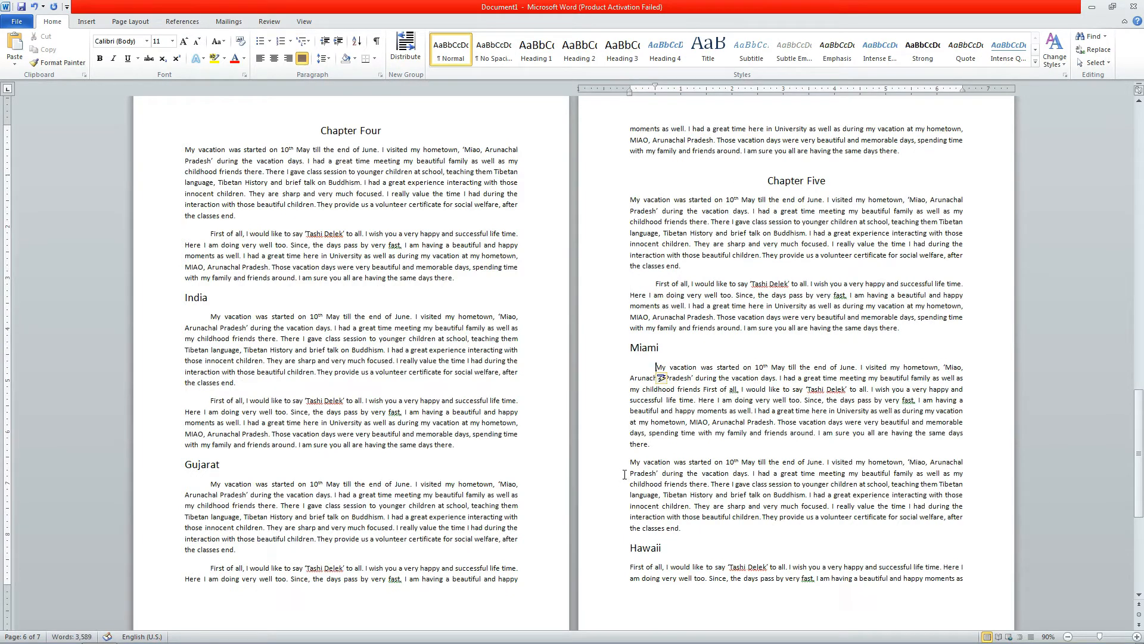
click(629, 462)
key(Tab)
Indent the first lines of both paragraphs under the Hawaii subheading
click(629, 567)
key(Tab)
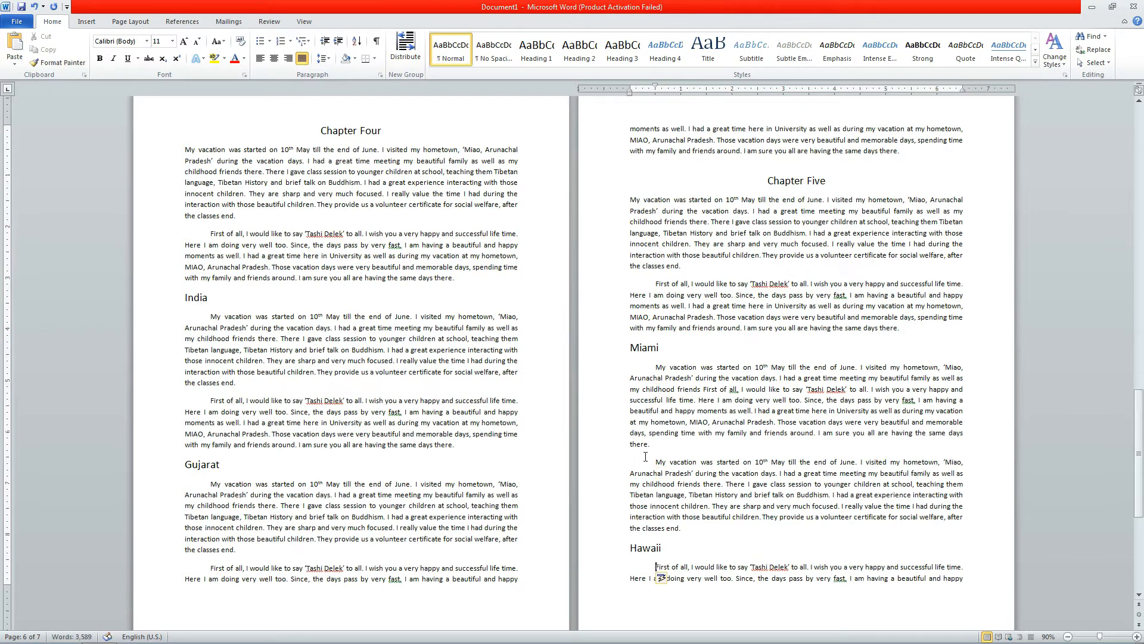
scroll(653, 425, down, 10)
scroll(654, 425, down, 2)
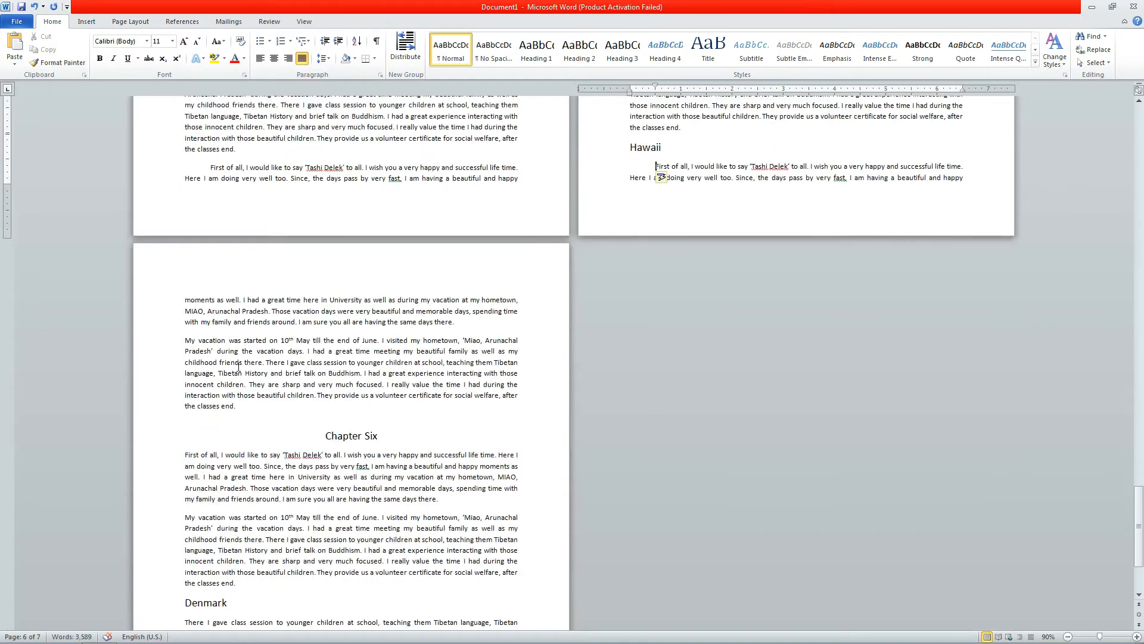
click(187, 340)
key(Tab)
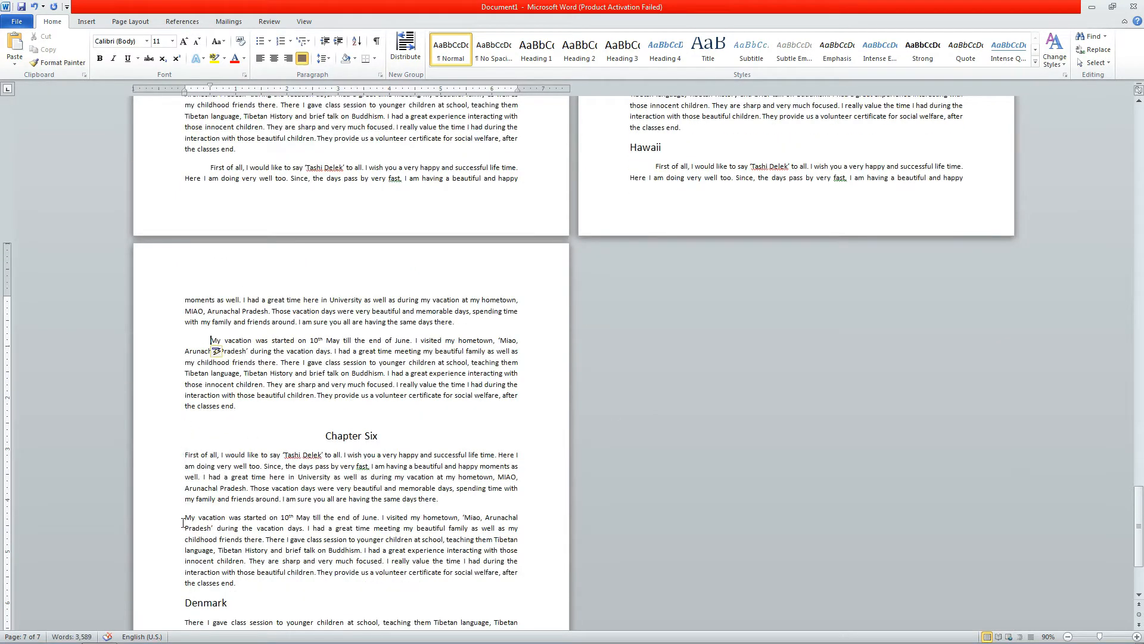
Indent the first lines of the second Chapter Six introductory paragraph and the paragraph under Denmark
click(183, 523)
key(Tab)
scroll(212, 542, down, 2)
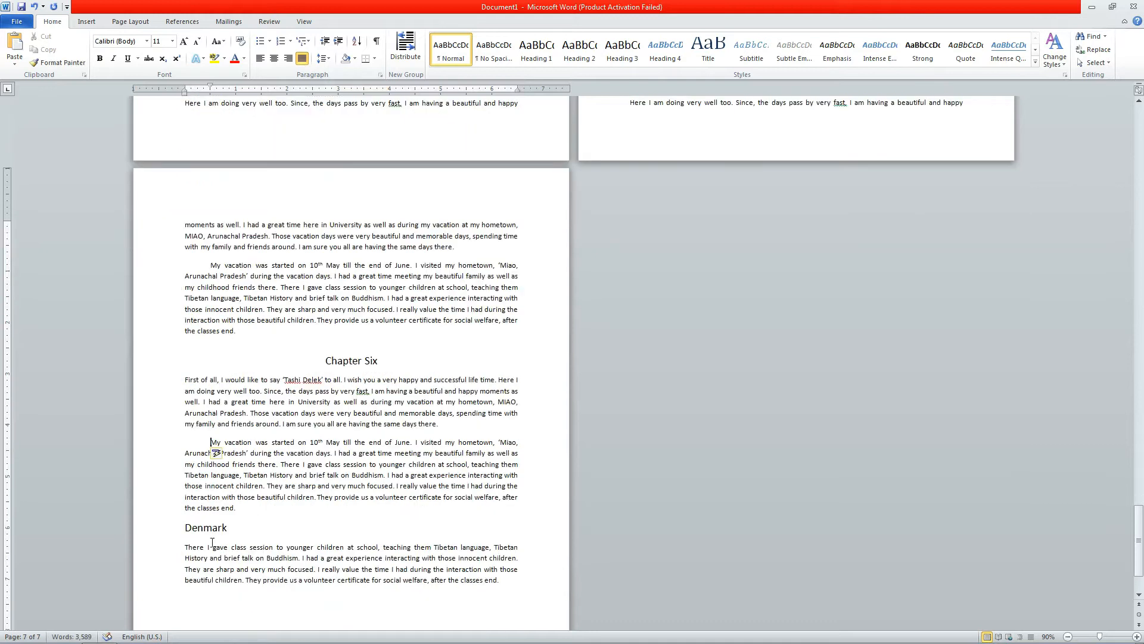
click(185, 547)
key(Tab)
scroll(499, 487, down, 3)
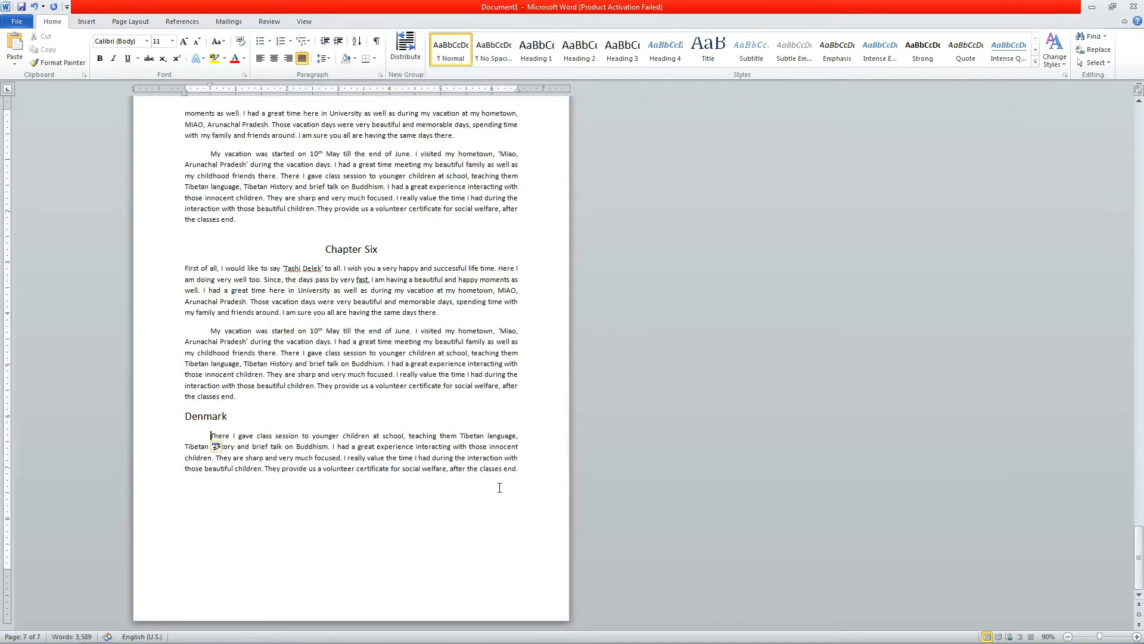
Copy all text under Chapter One, through the end of the Chamdo section, and paste it before the Chapter One heading
scroll(499, 488, up, 3)
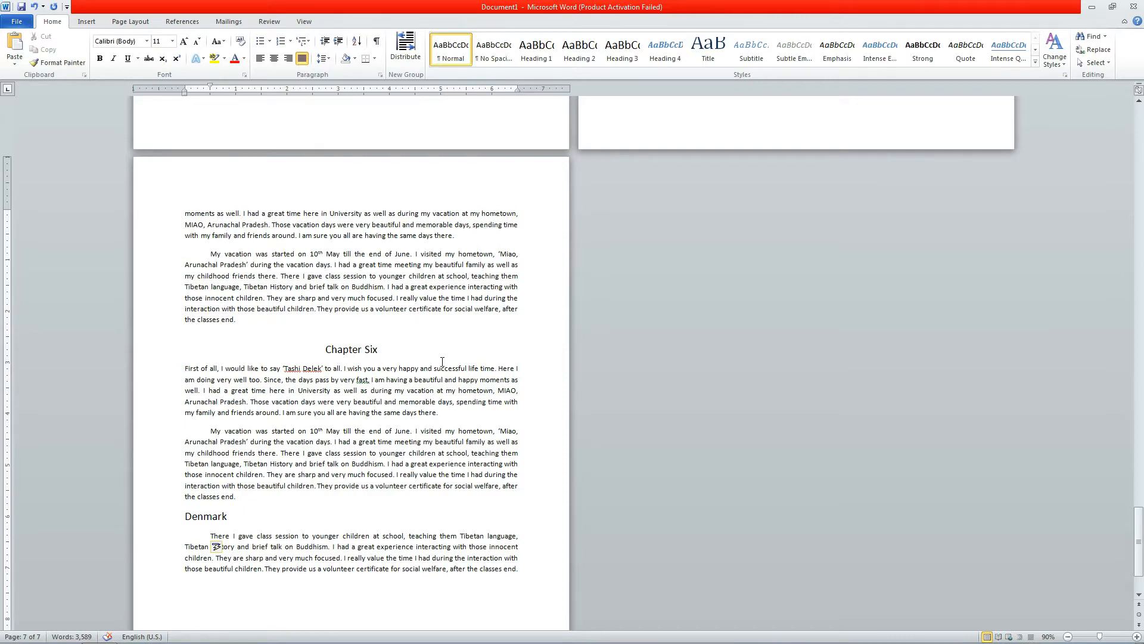
scroll(443, 361, up, 20)
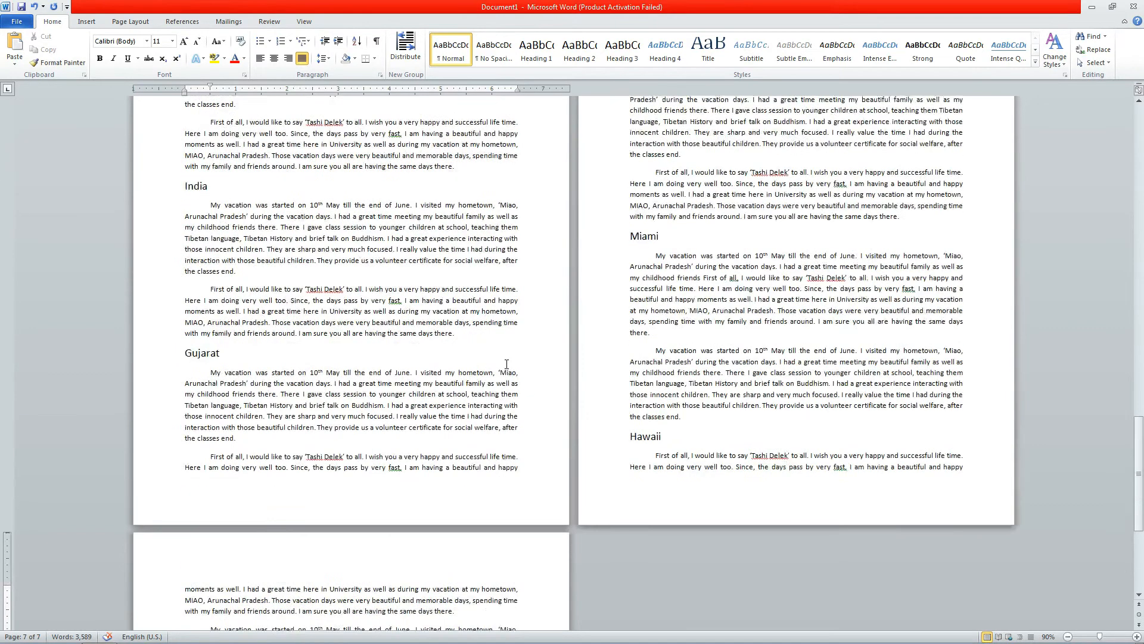
scroll(507, 365, up, 15)
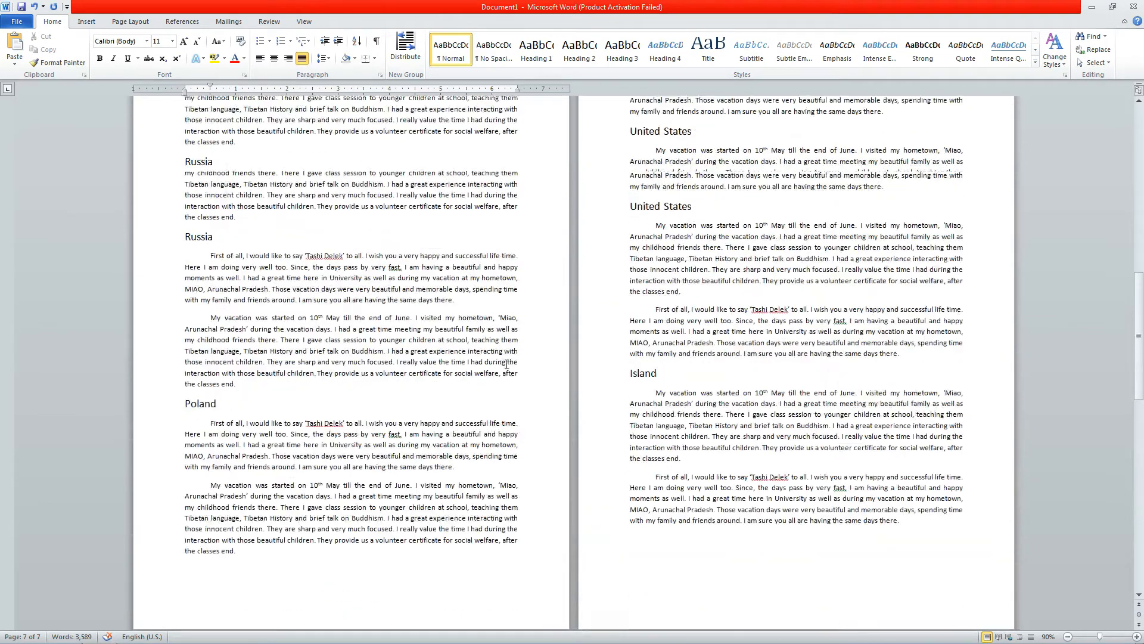
drag(1139, 266, 1139, 132)
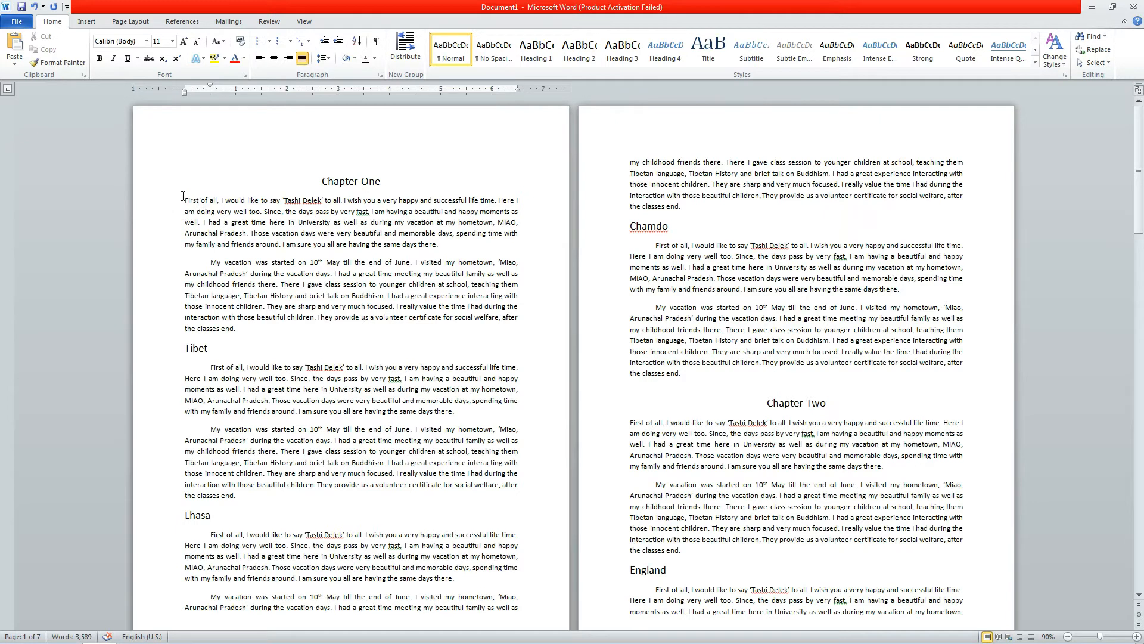
drag(182, 196, 866, 378)
key(ctrl+c)
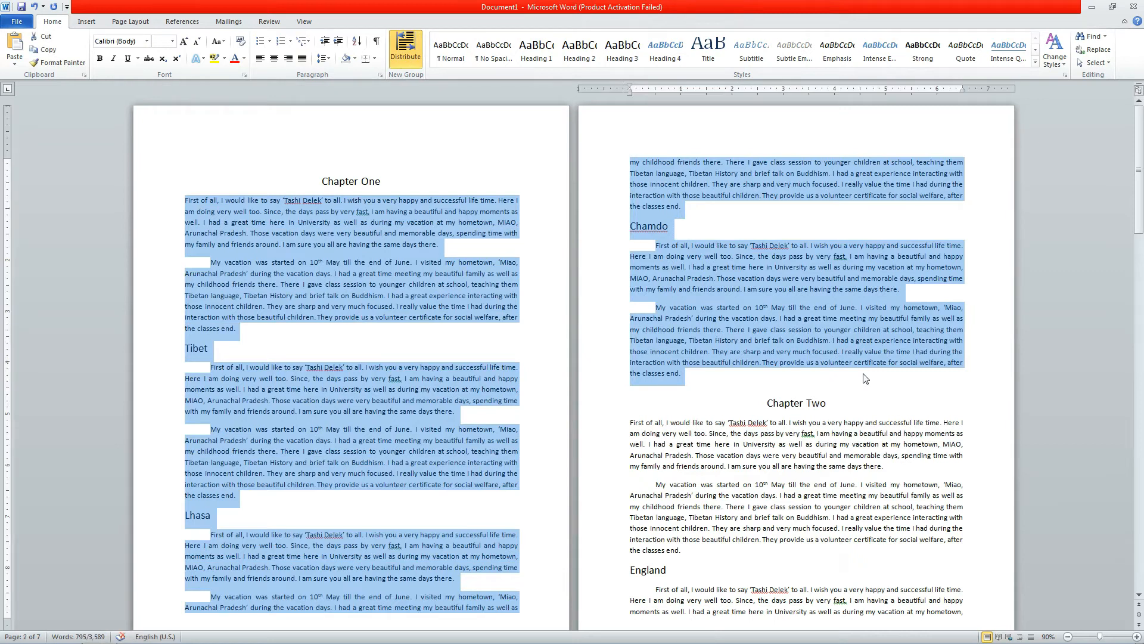
click(298, 167)
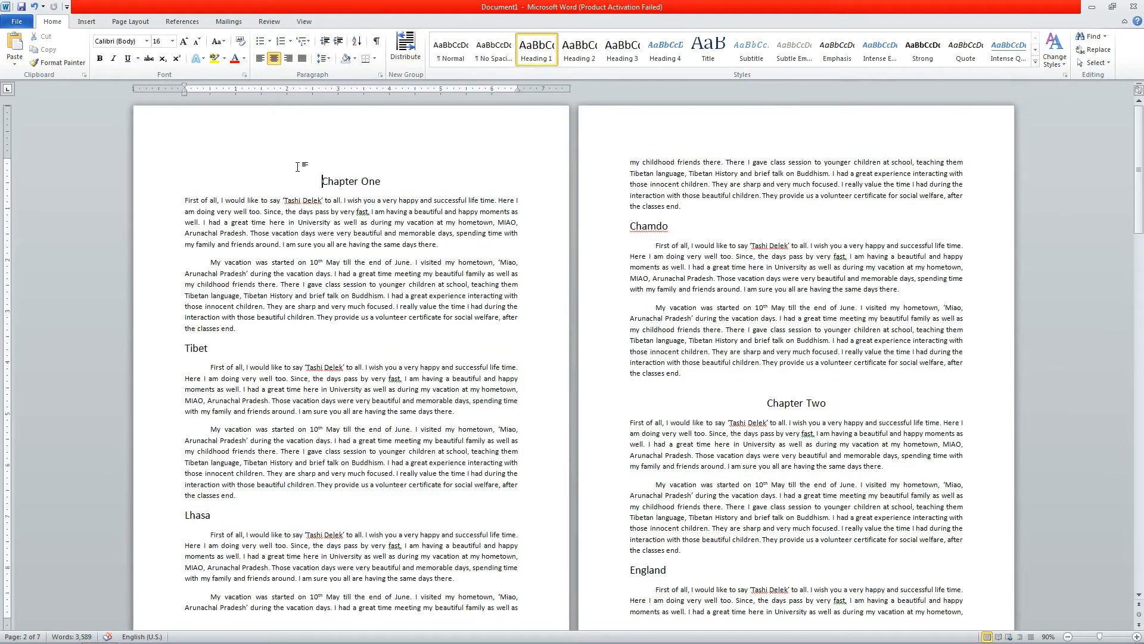
key(ctrl+v)
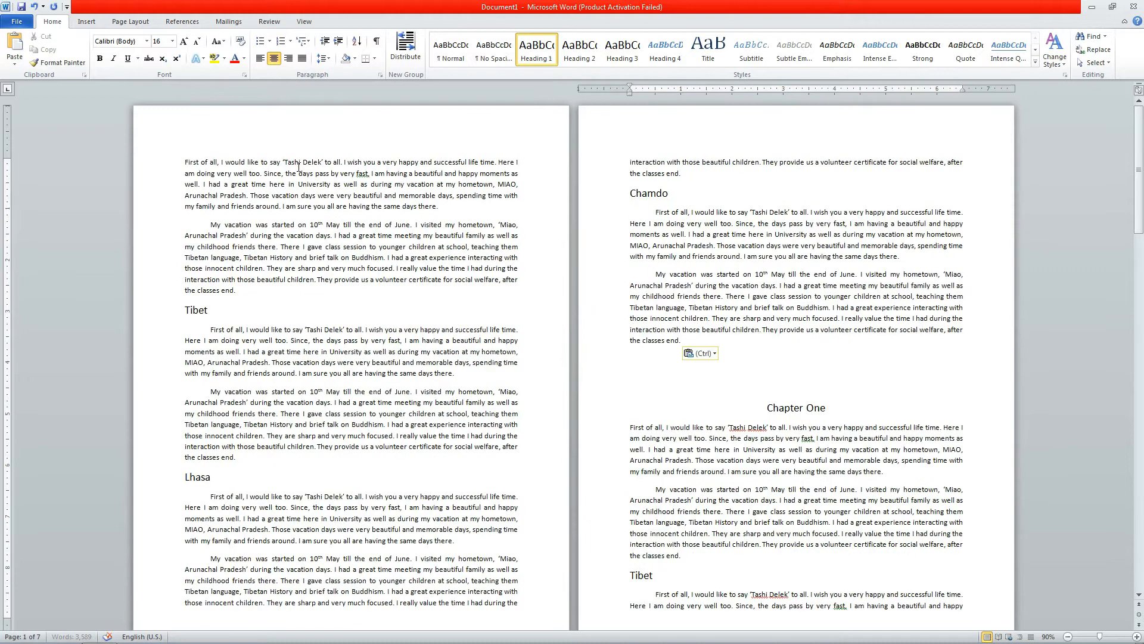
Delete the Tibet, Lhasa and Chamdo subheadings from the pasted text before Chapter One
click(208, 310)
click(112, 303)
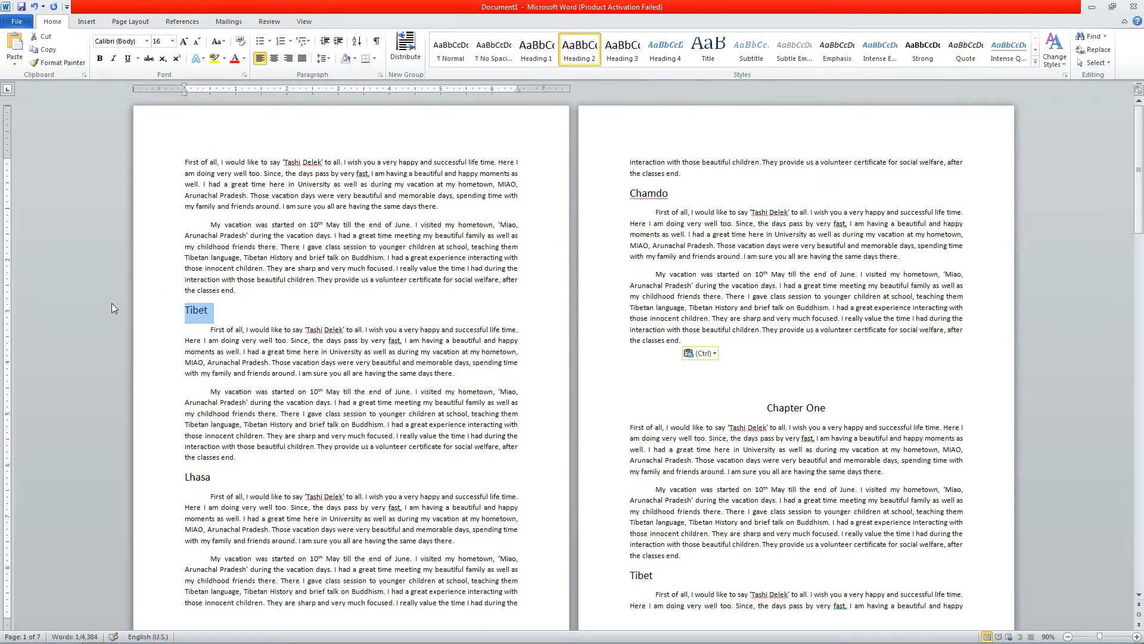
key(Delete)
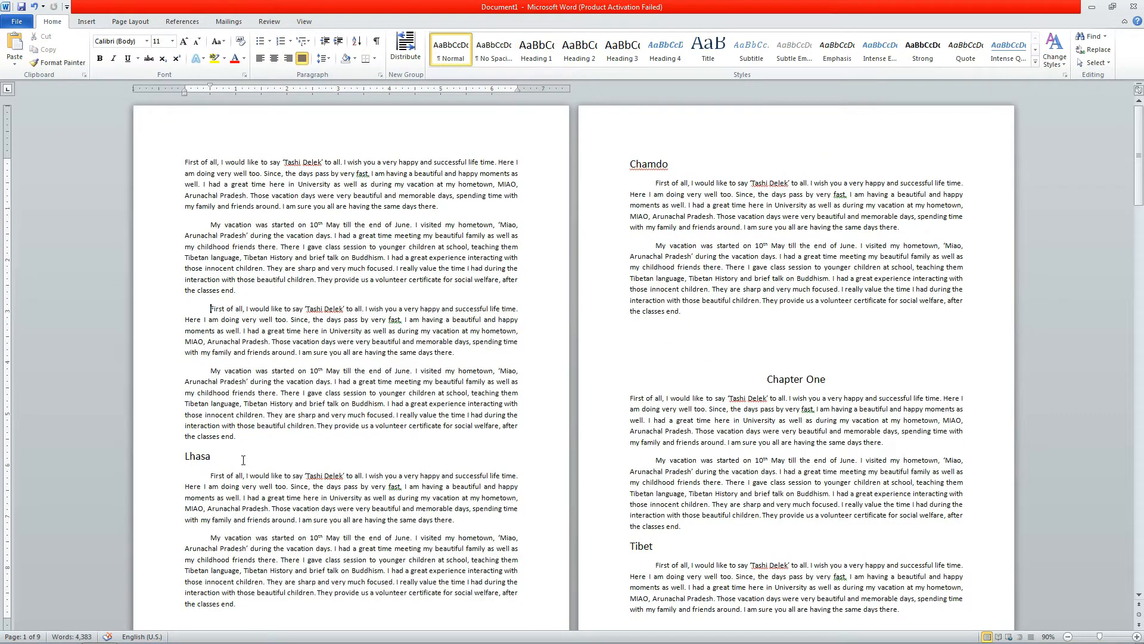
drag(243, 460, 127, 438)
key(Delete)
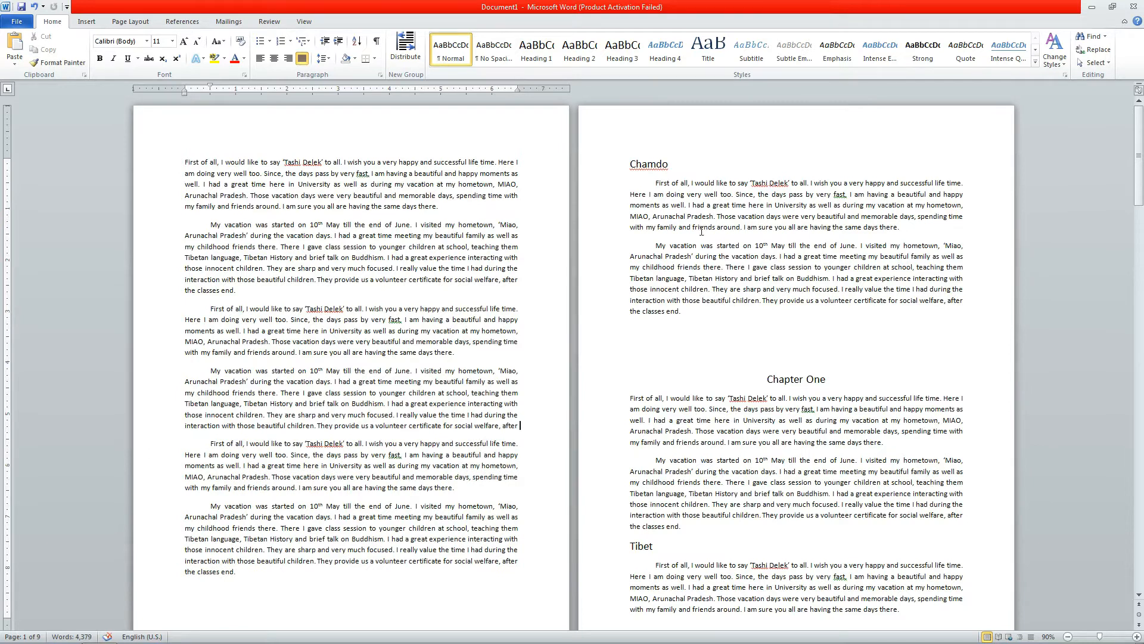
drag(713, 163, 620, 162)
key(Delete)
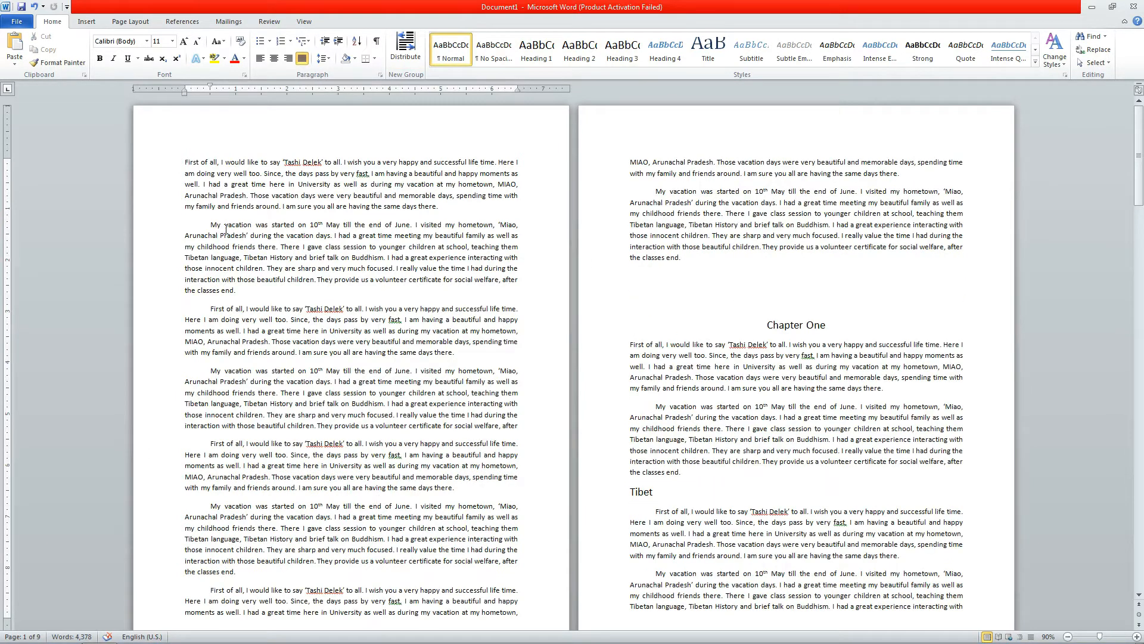
Add the title "Preface" on a new line at the start of the document and apply the Heading 1 style
key(Return)
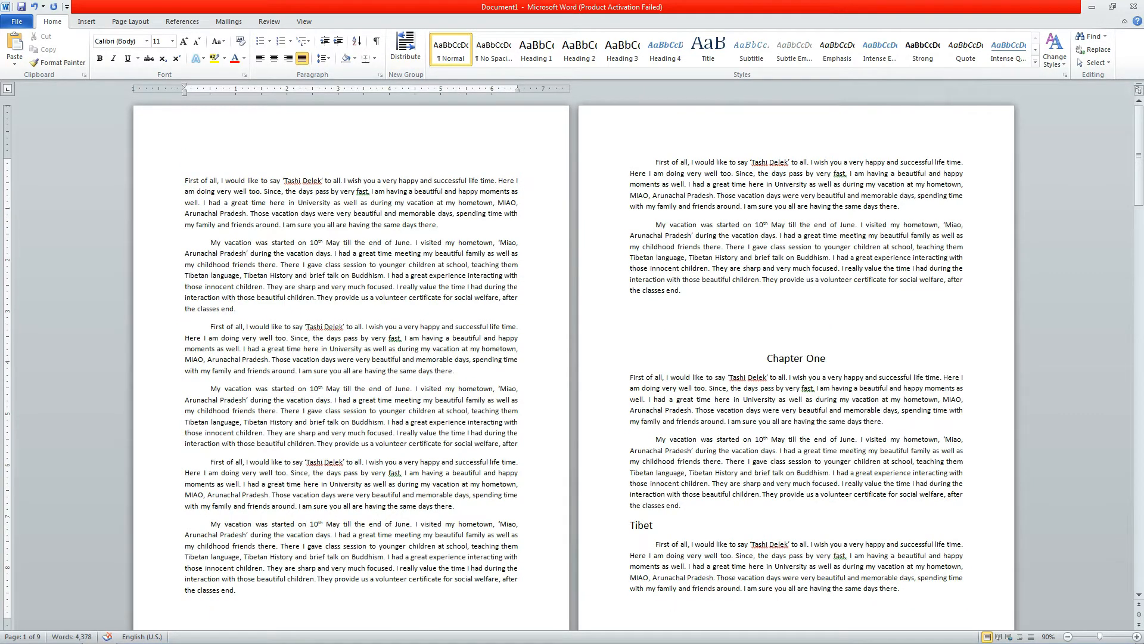
text(Preface)
click(537, 50)
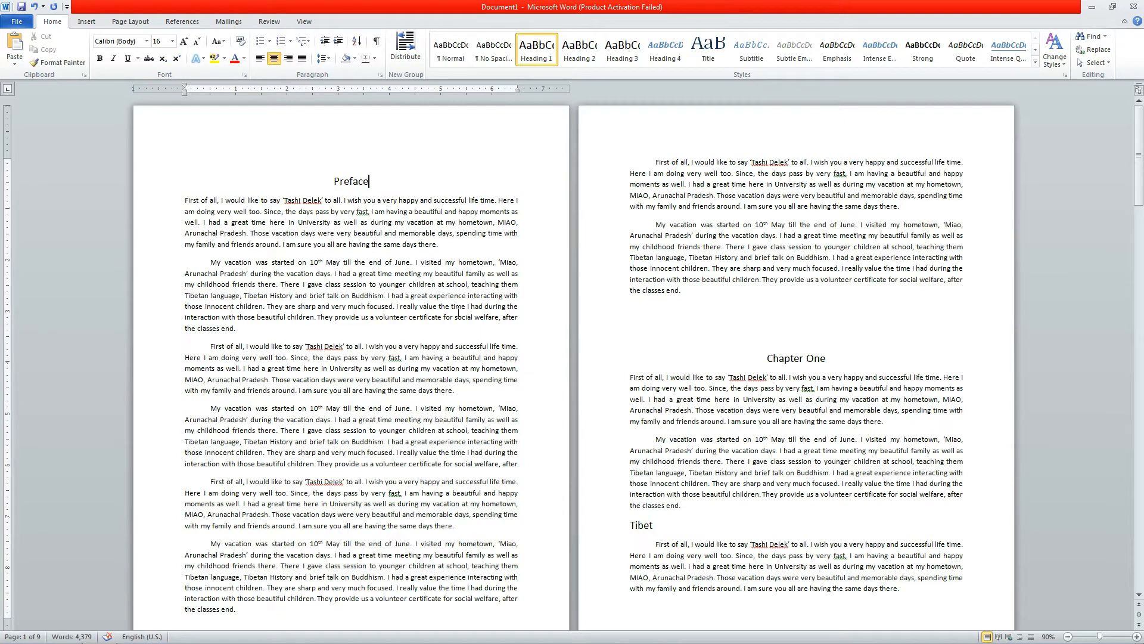
Try to insert a Next Page section break directly at the end of the last Preface paragraph
click(796, 360)
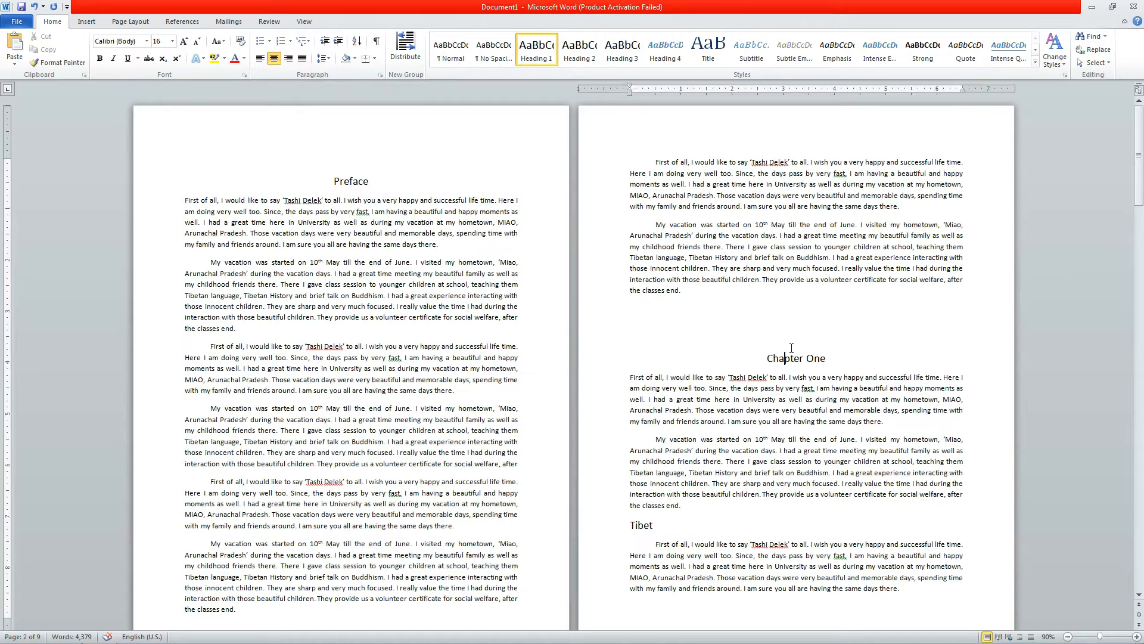
click(776, 329)
scroll(335, 563, down, 2)
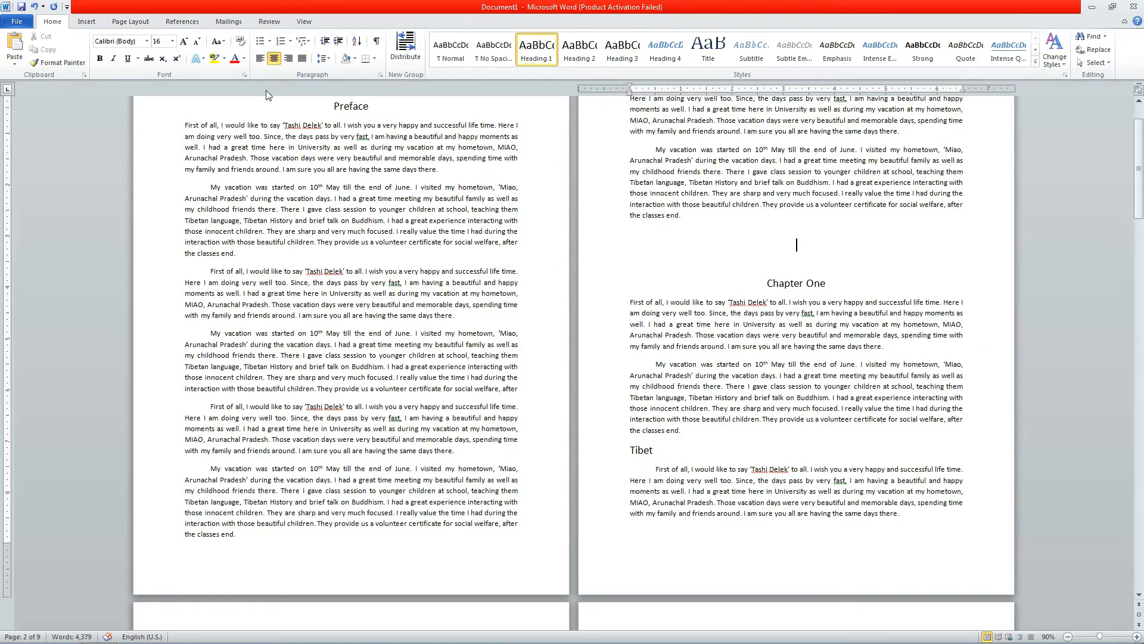
click(88, 24)
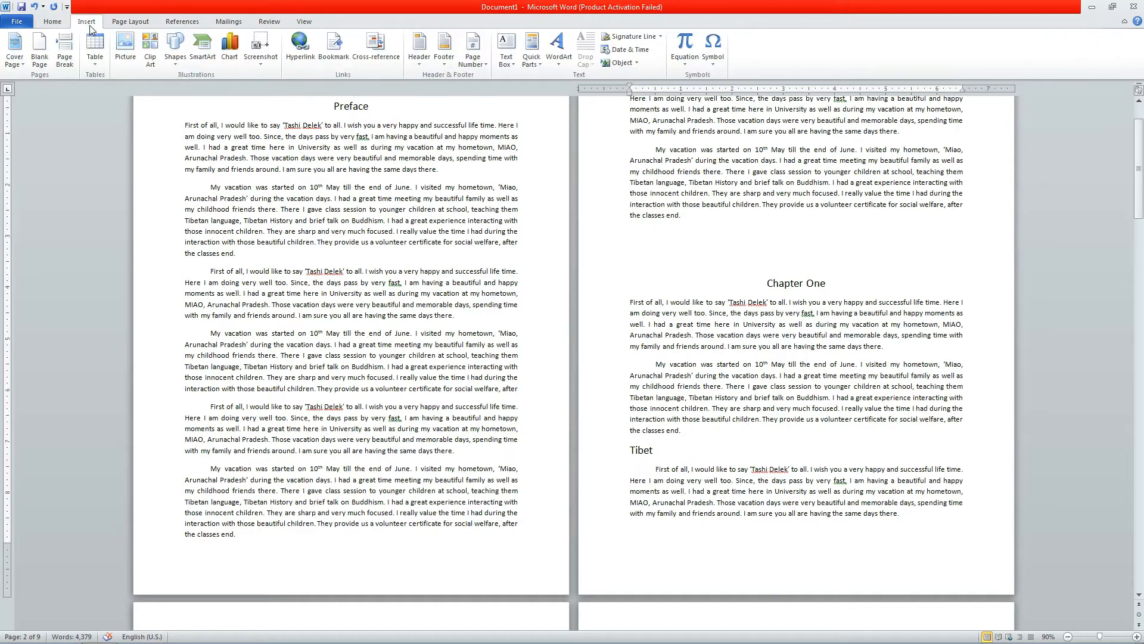
click(121, 28)
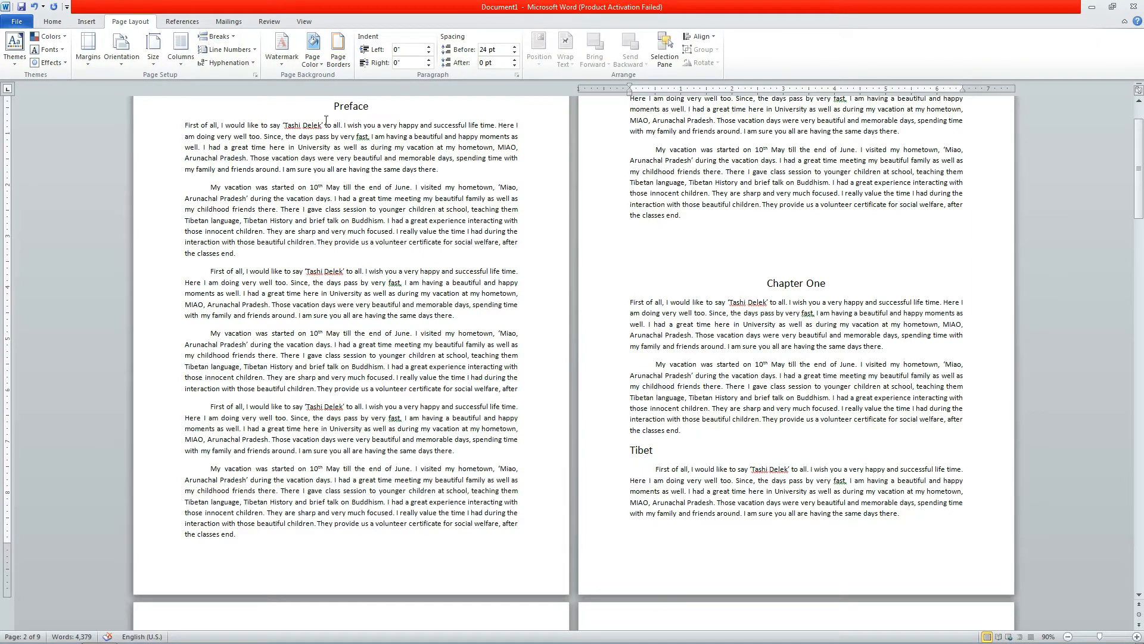
scroll(814, 231, up, 2)
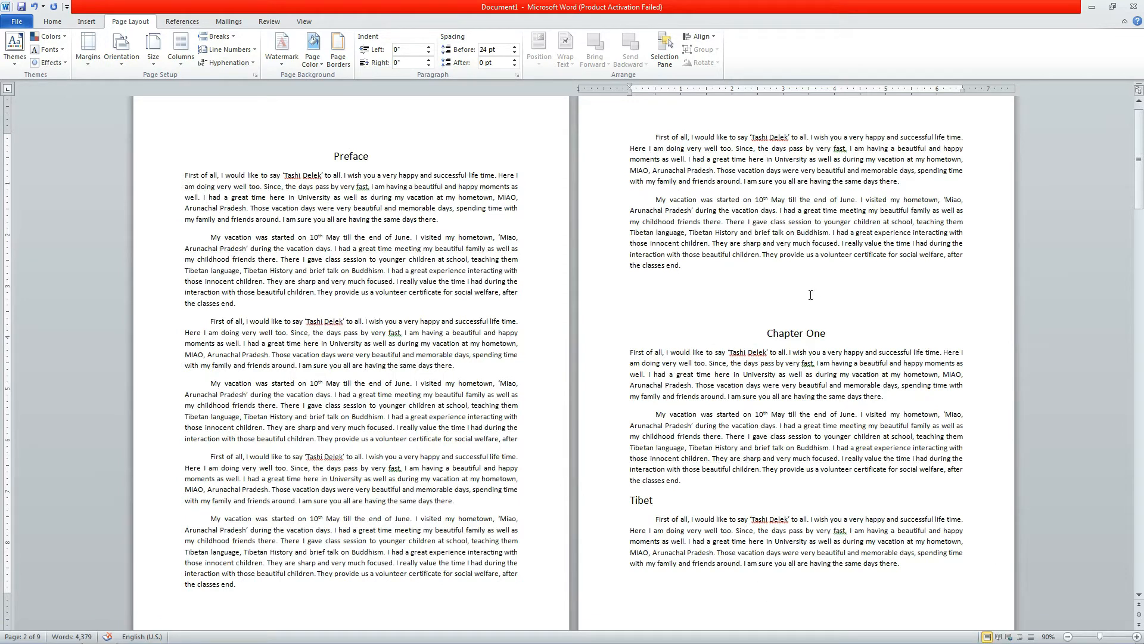
click(725, 266)
click(231, 38)
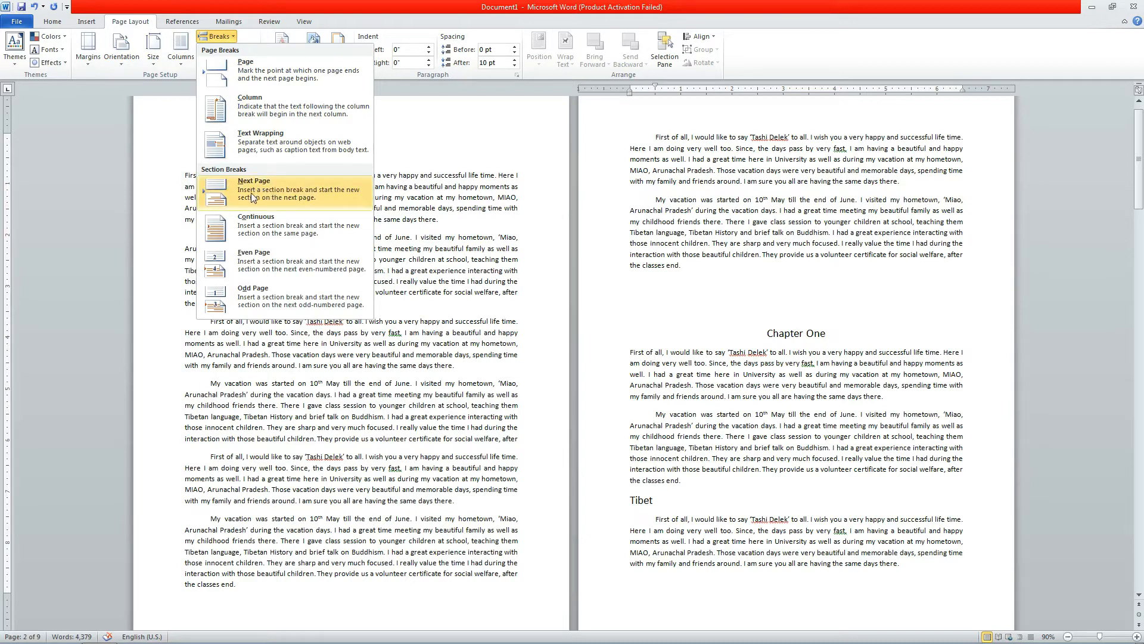
click(265, 193)
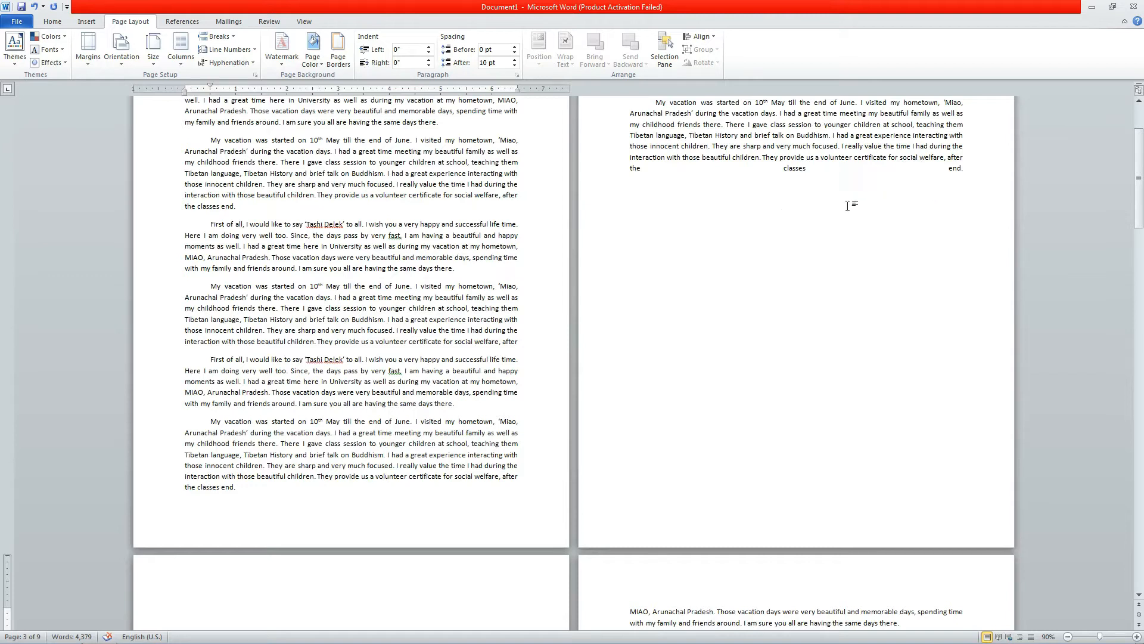
Undo the section break at the end of the last Preface paragraph
click(970, 171)
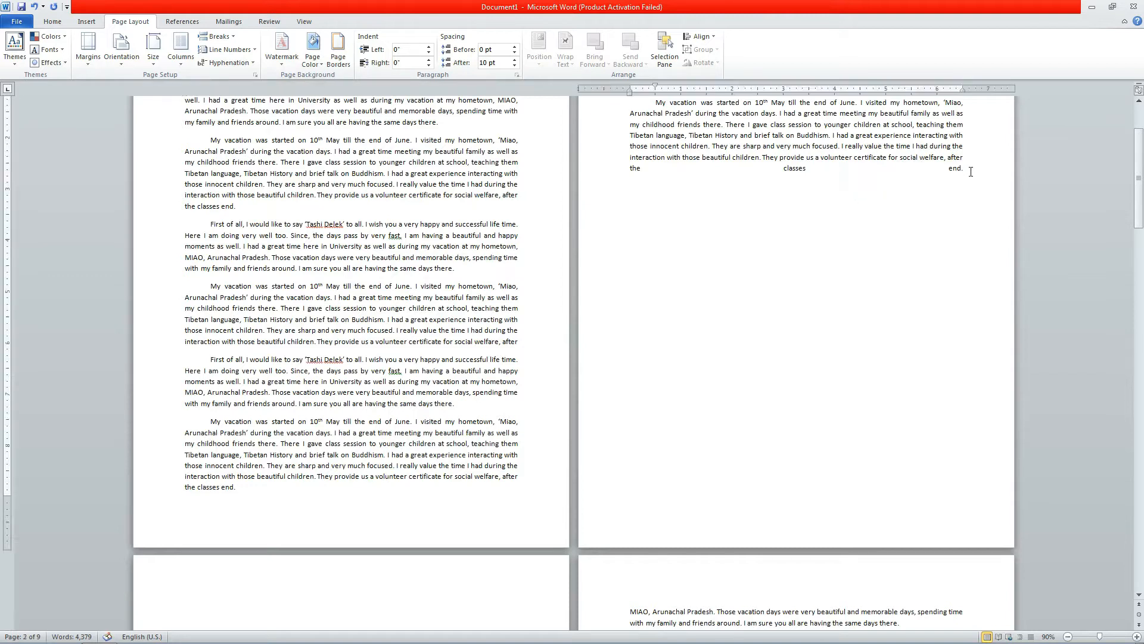
drag(968, 171, 682, 166)
click(649, 192)
key(Delete)
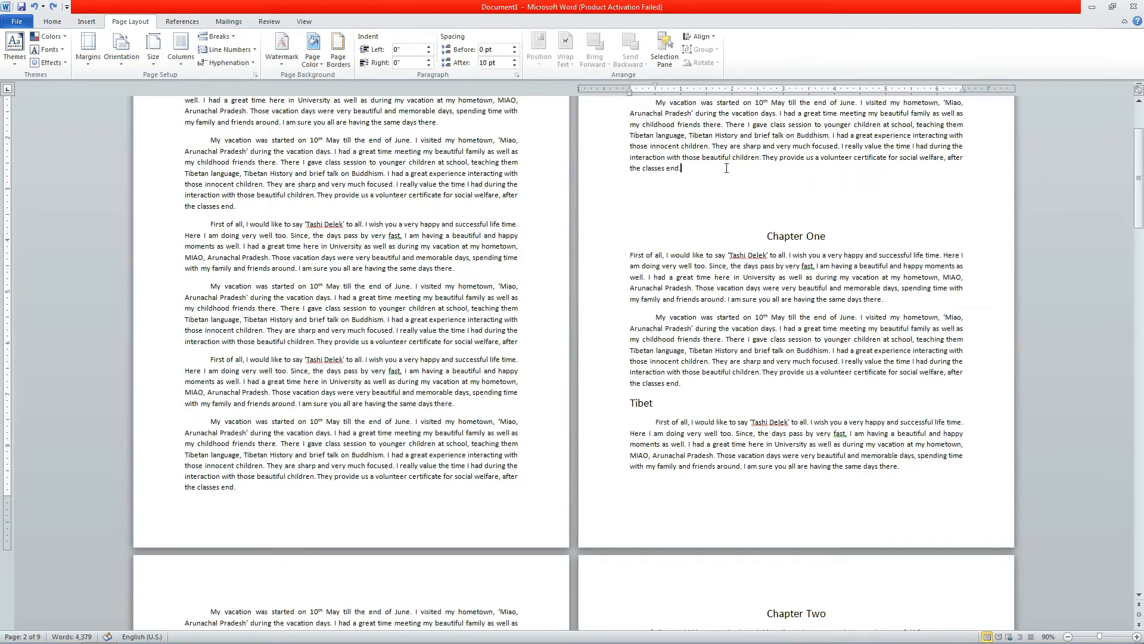
Add an empty paragraph after the Preface text and insert a Next Page section break there
key(Return)
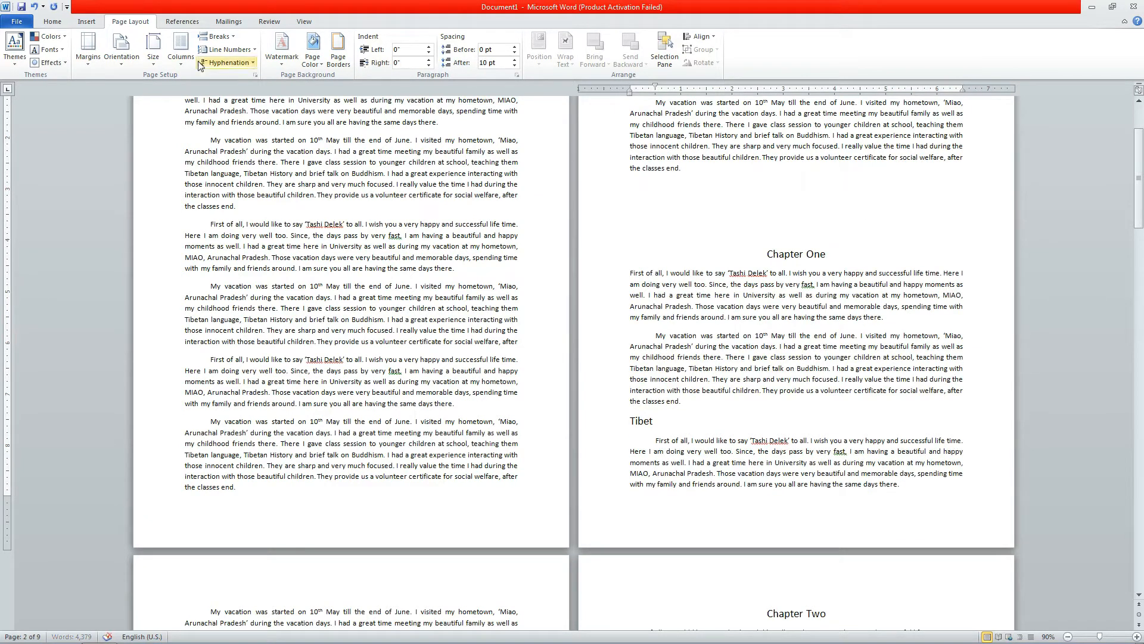
click(224, 38)
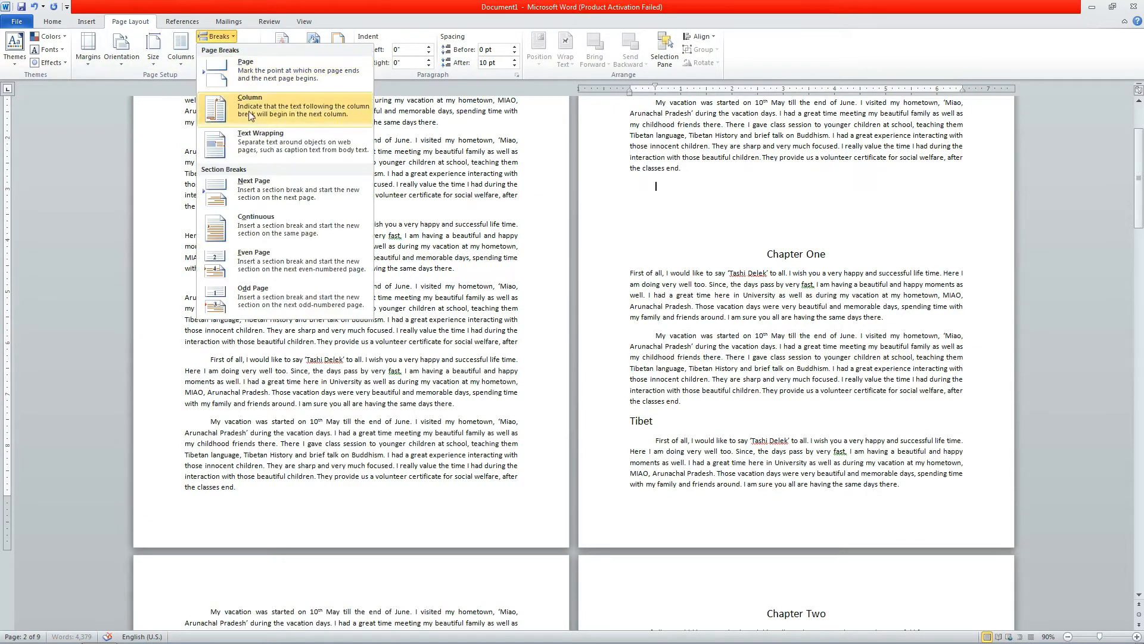
click(269, 195)
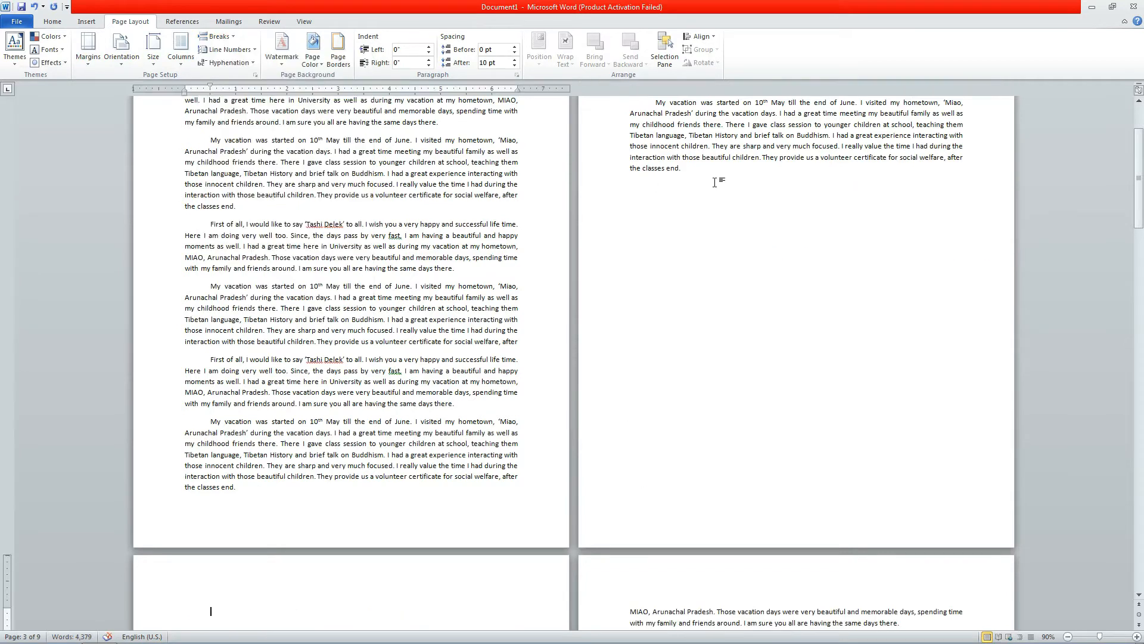
Delete the empty paragraphs above the Chapter One heading on its new page
scroll(576, 493, down, 5)
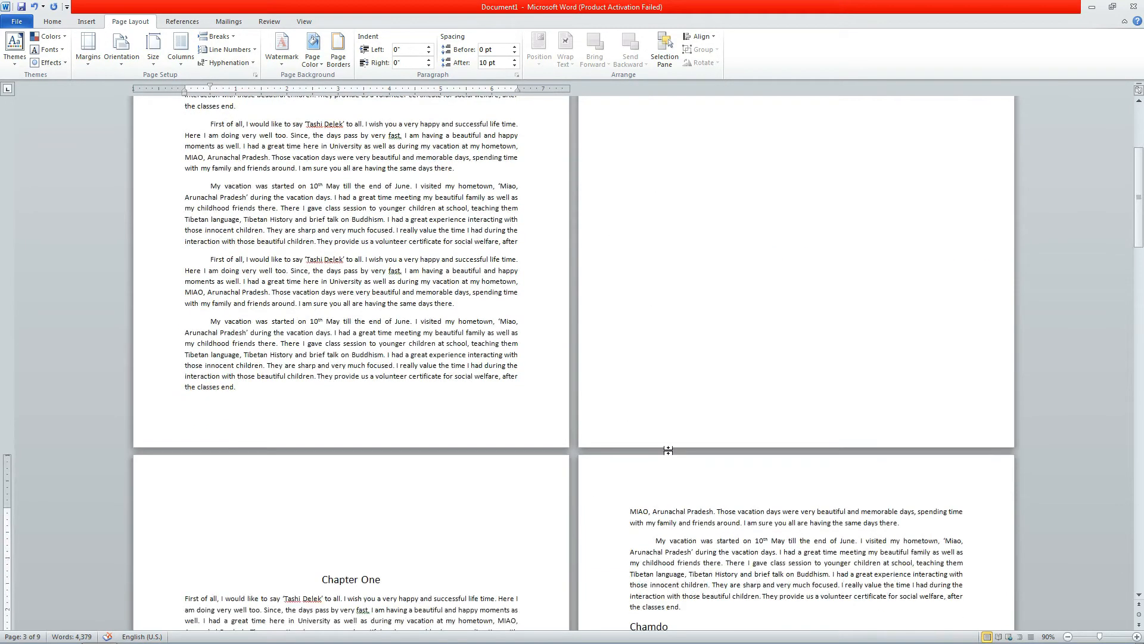
drag(313, 486, 301, 452)
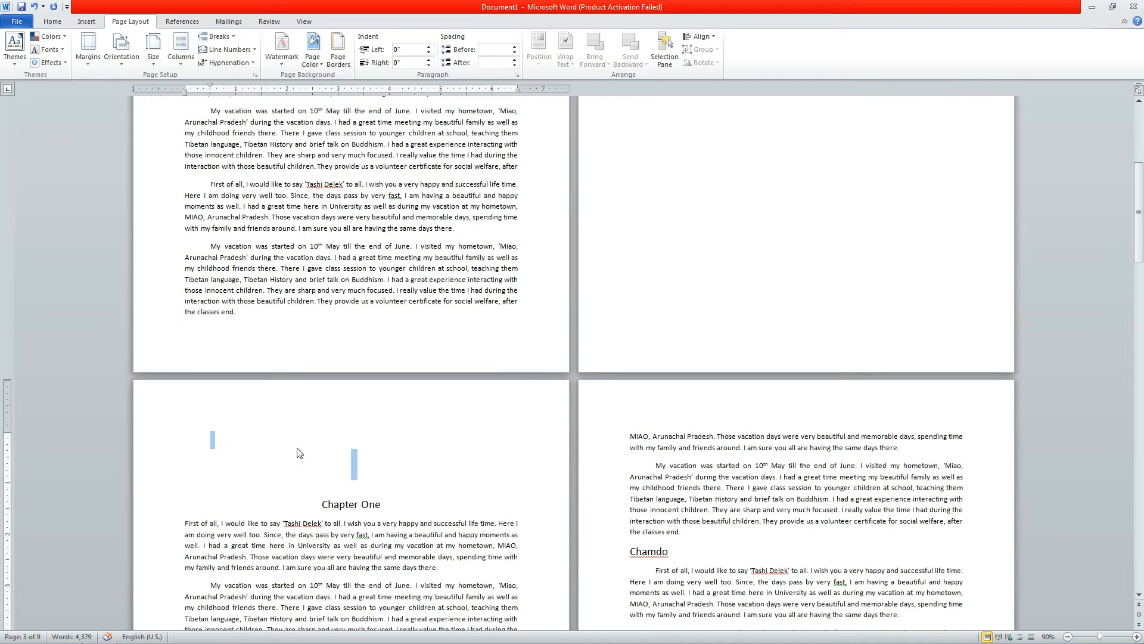
click(345, 465)
drag(363, 484, 340, 444)
click(360, 473)
drag(360, 483, 360, 479)
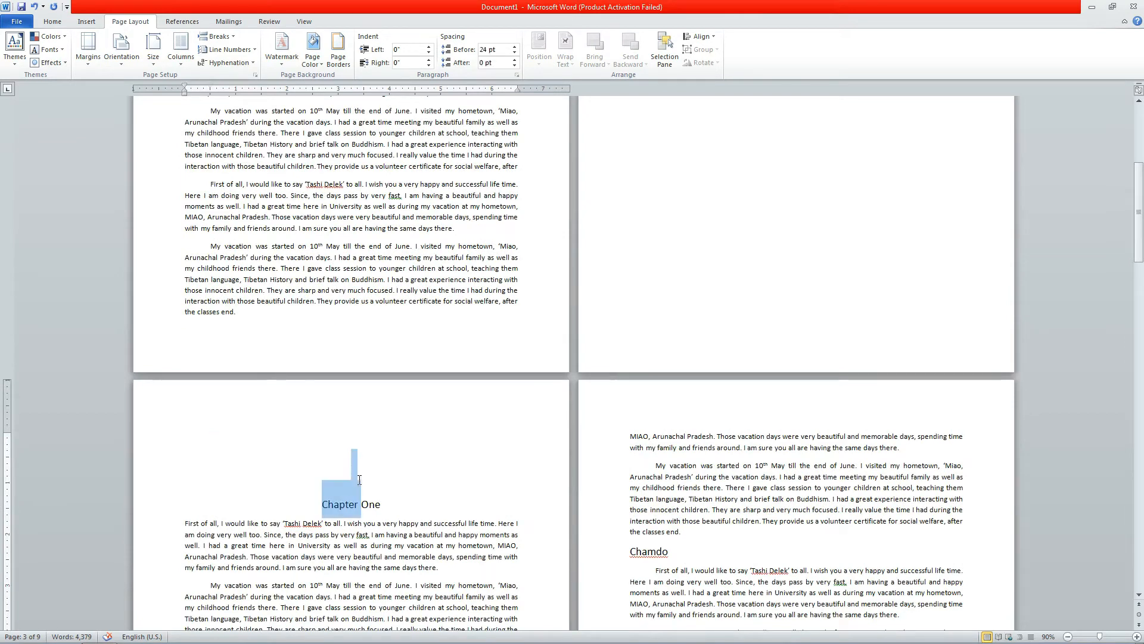
click(369, 477)
drag(326, 446, 360, 464)
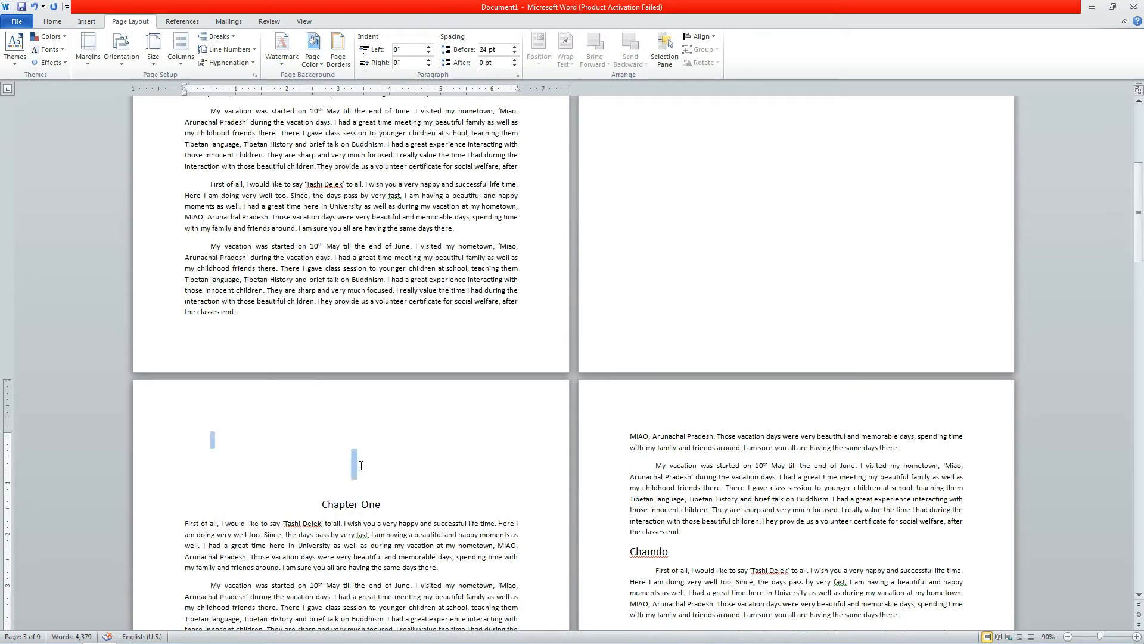
key(Delete)
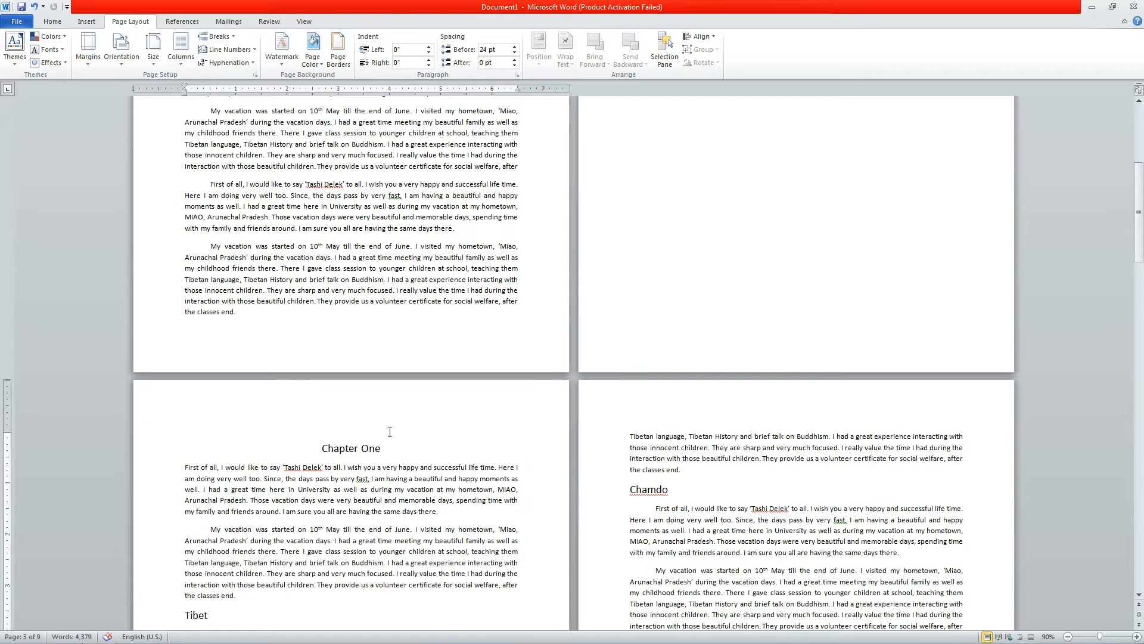
Show the formatting marks to check the section break at the end of the Preface, and hide them again
scroll(390, 431, up, 5)
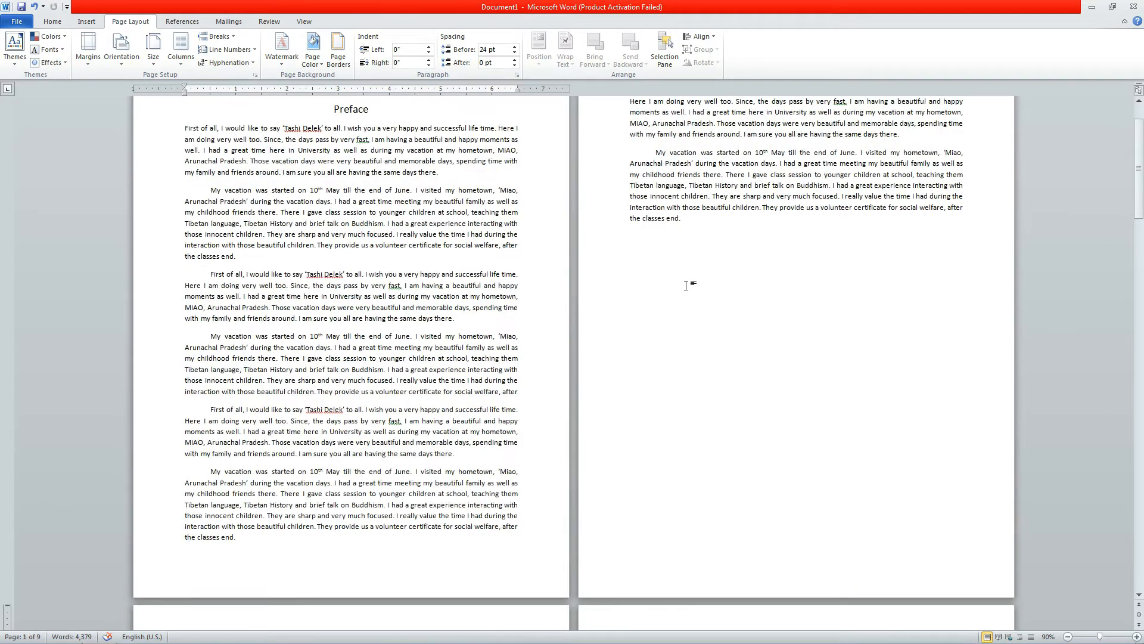
click(52, 21)
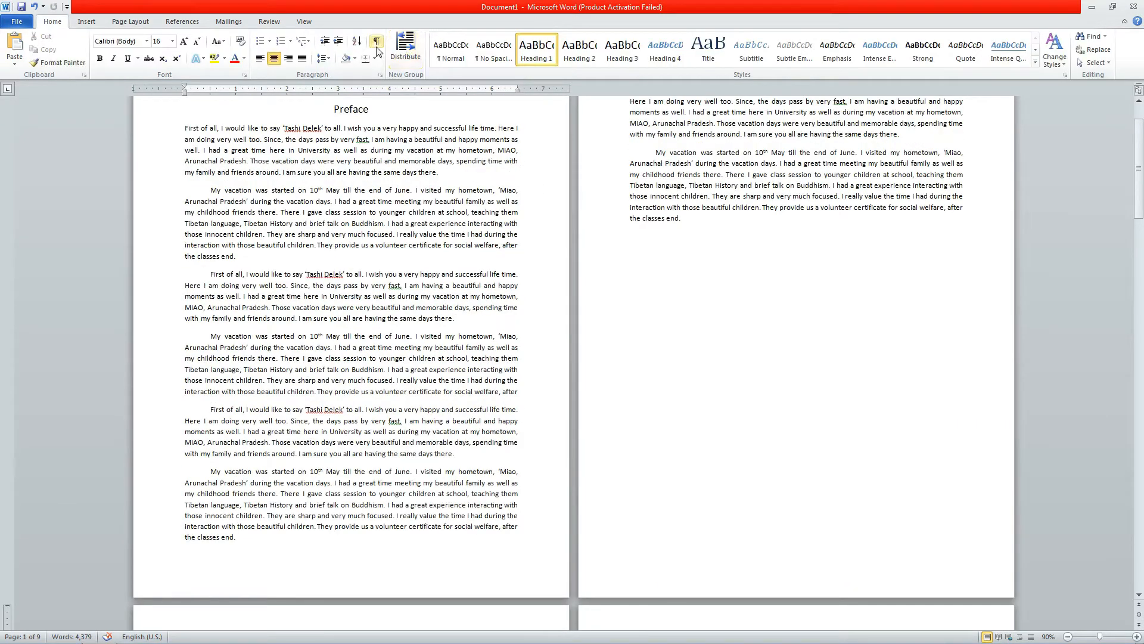
click(377, 43)
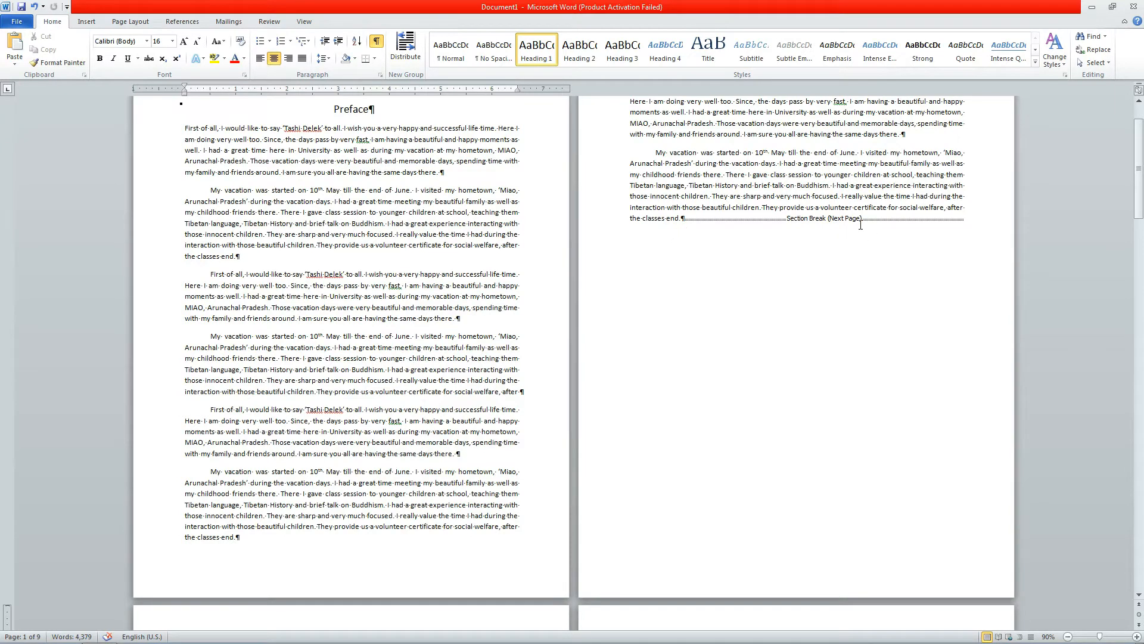
click(376, 41)
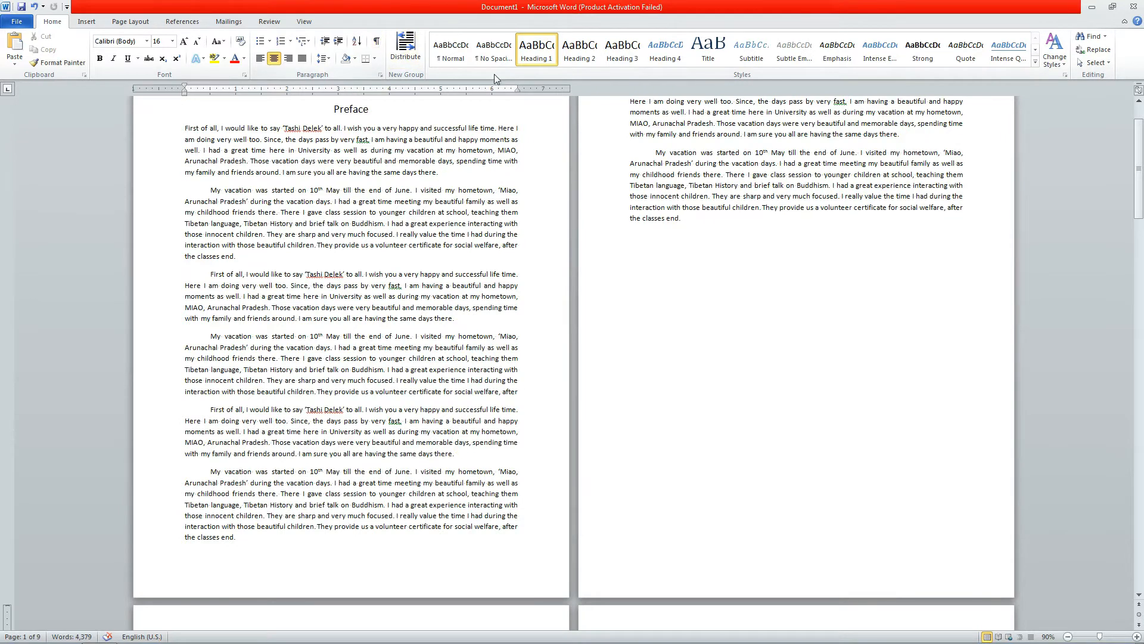
Add an empty paragraph after the last Chamdo paragraph, just above the Chapter Two heading
scroll(750, 260, down, 3)
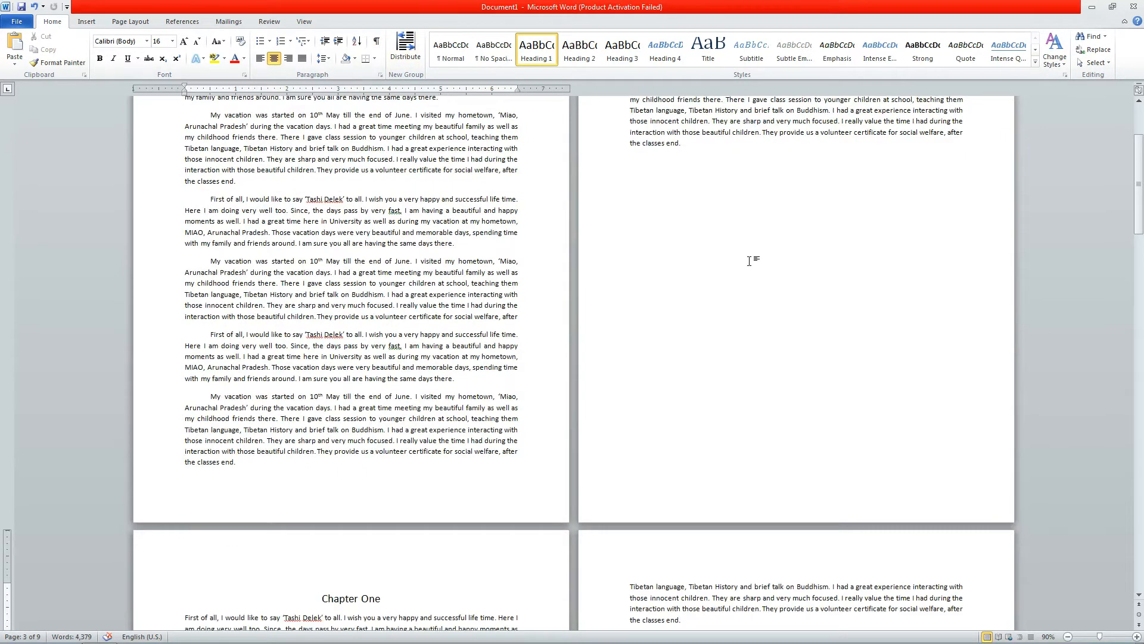
scroll(750, 260, down, 15)
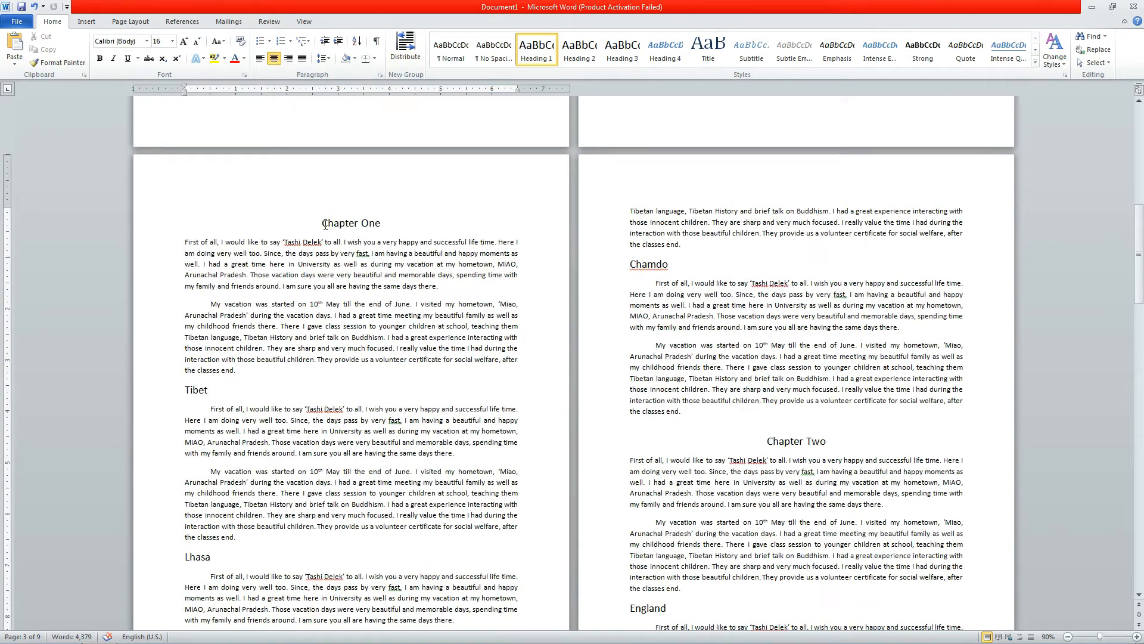
scroll(358, 272, down, 4)
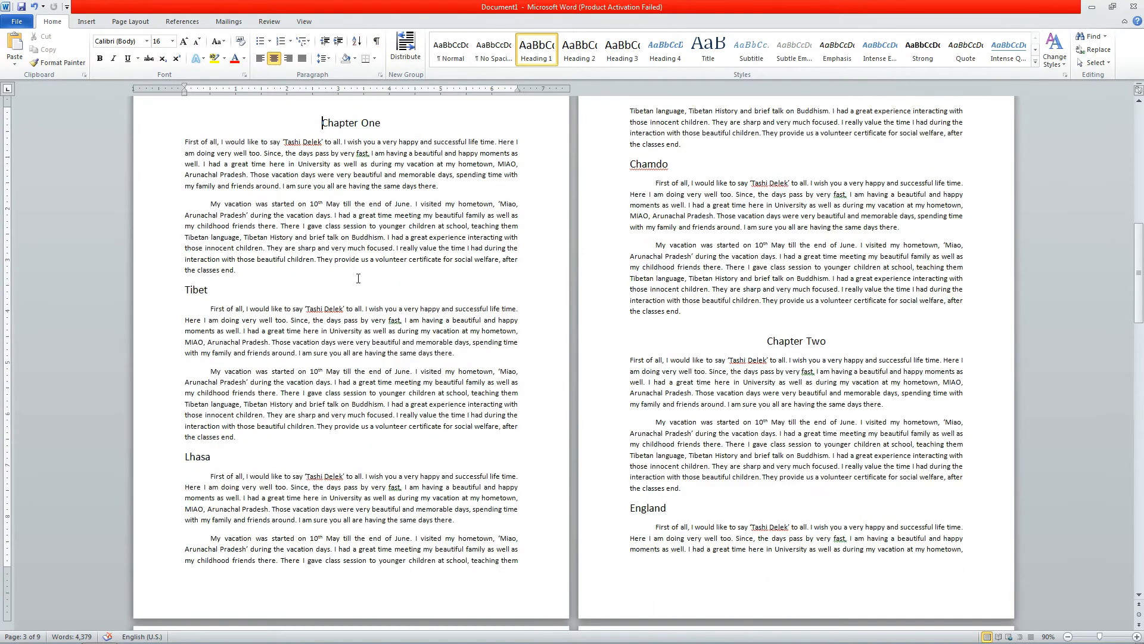
click(727, 325)
click(725, 328)
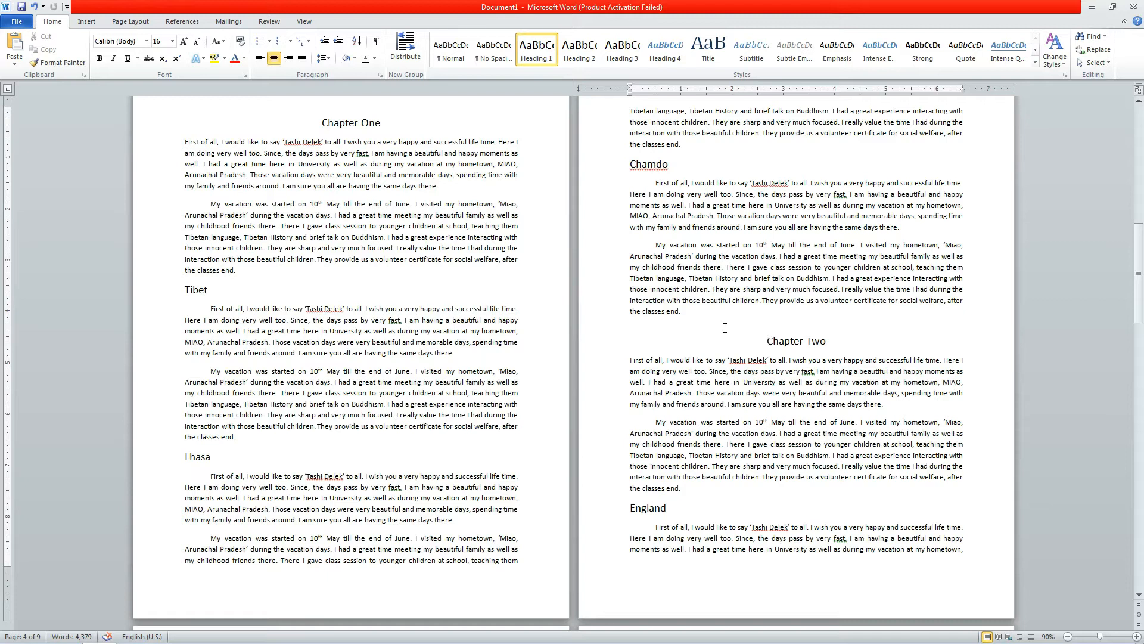
key(Left)
key(Return)
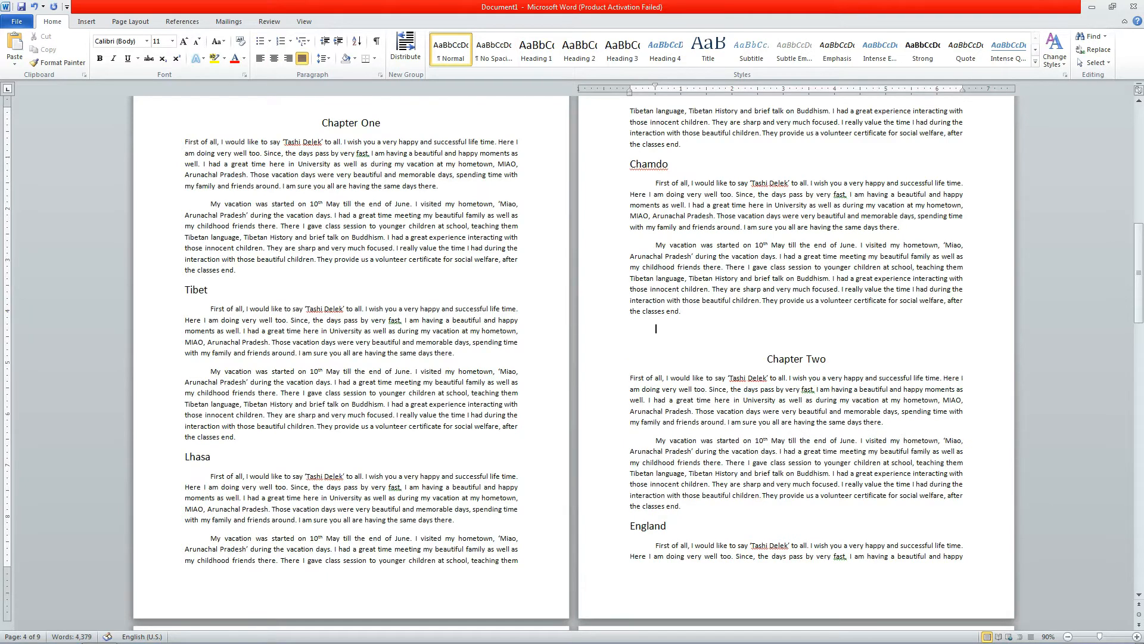
With formatting marks shown, insert a Next Page section break before Chapter Two and delete the empty paragraph above its heading
click(376, 41)
click(130, 21)
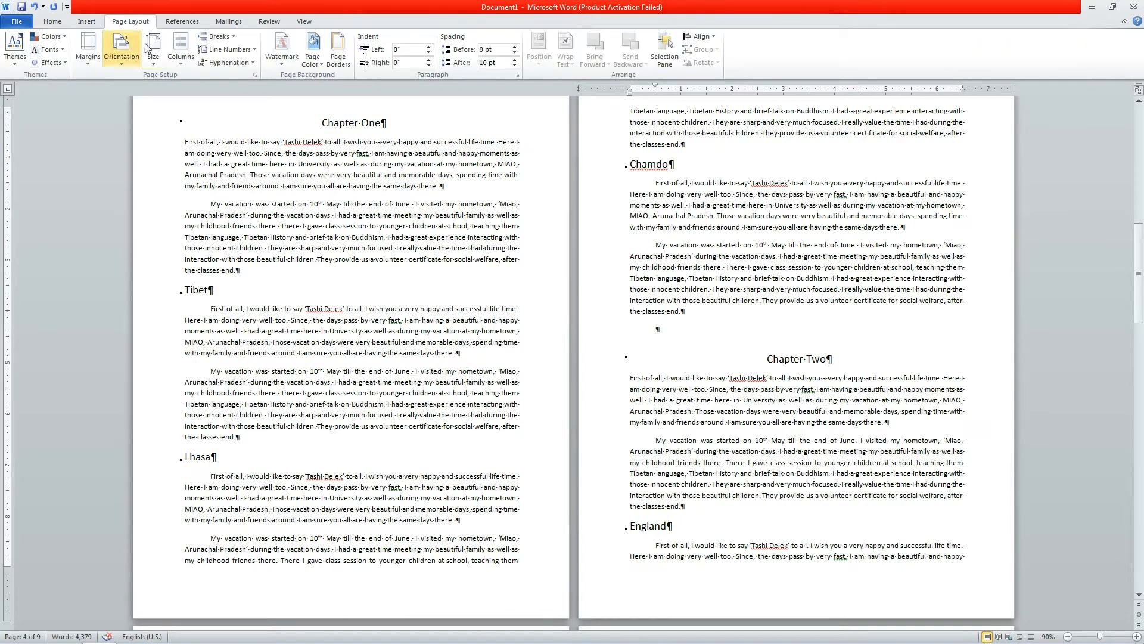
click(217, 36)
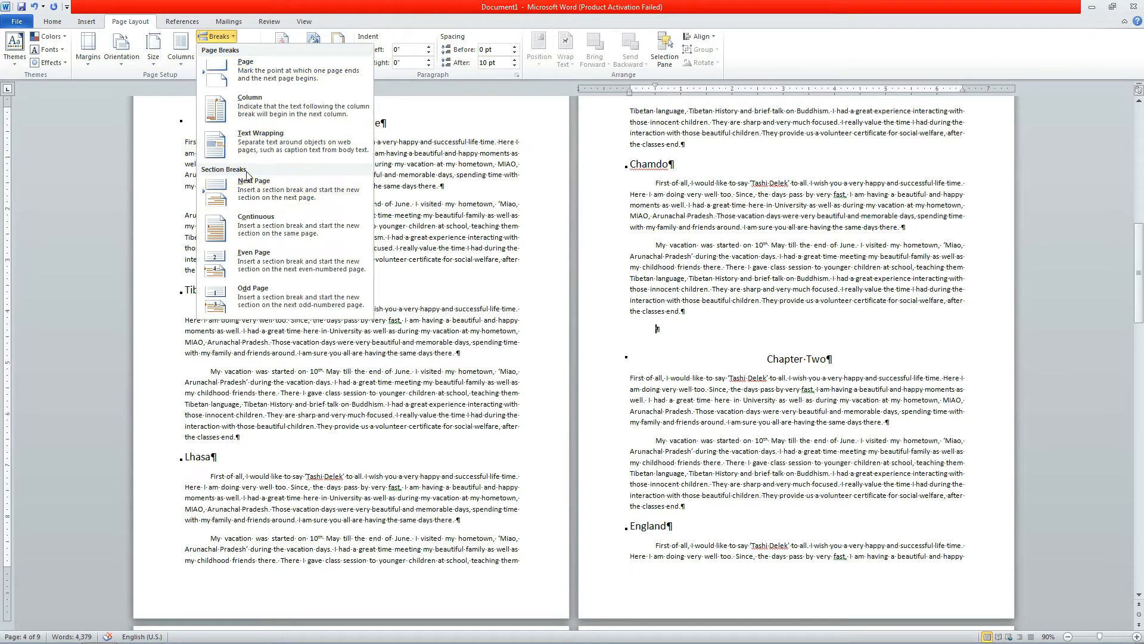
click(266, 191)
scroll(718, 322, down, 5)
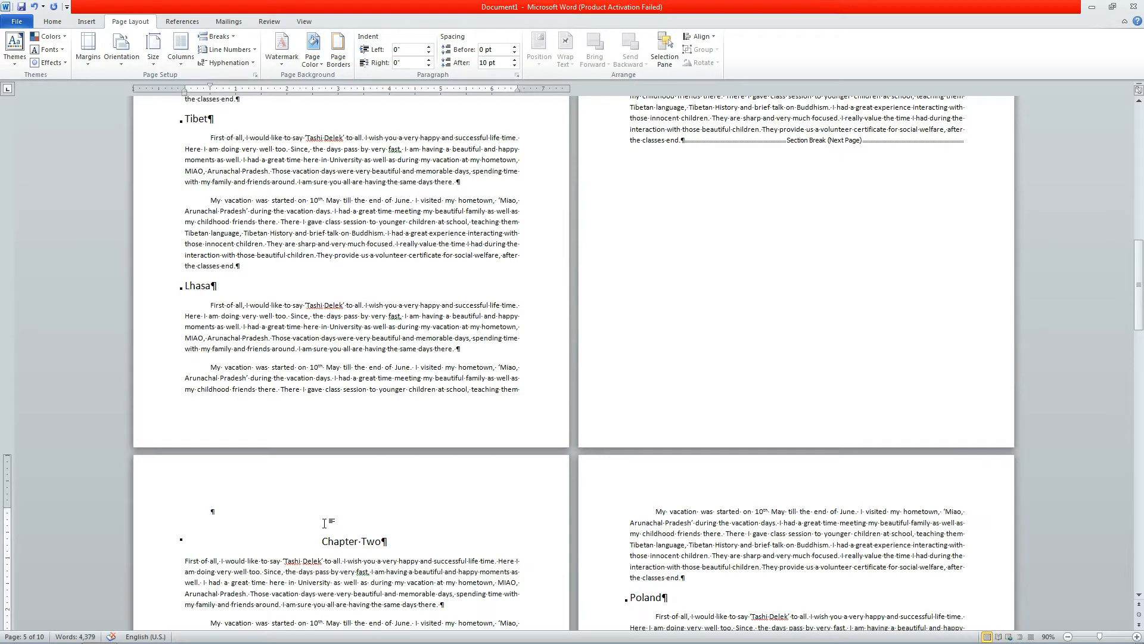
key(Delete)
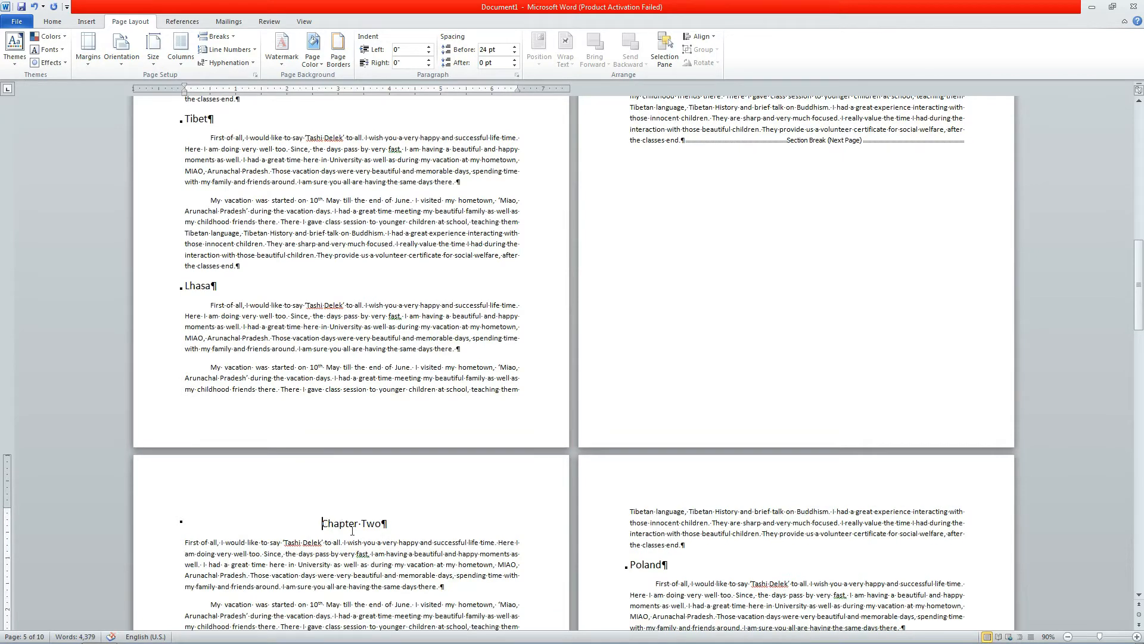
Insert a Next Page section break in a new paragraph after the Poland text and delete the empty paragraph above Chapter Three
scroll(773, 357, down, 5)
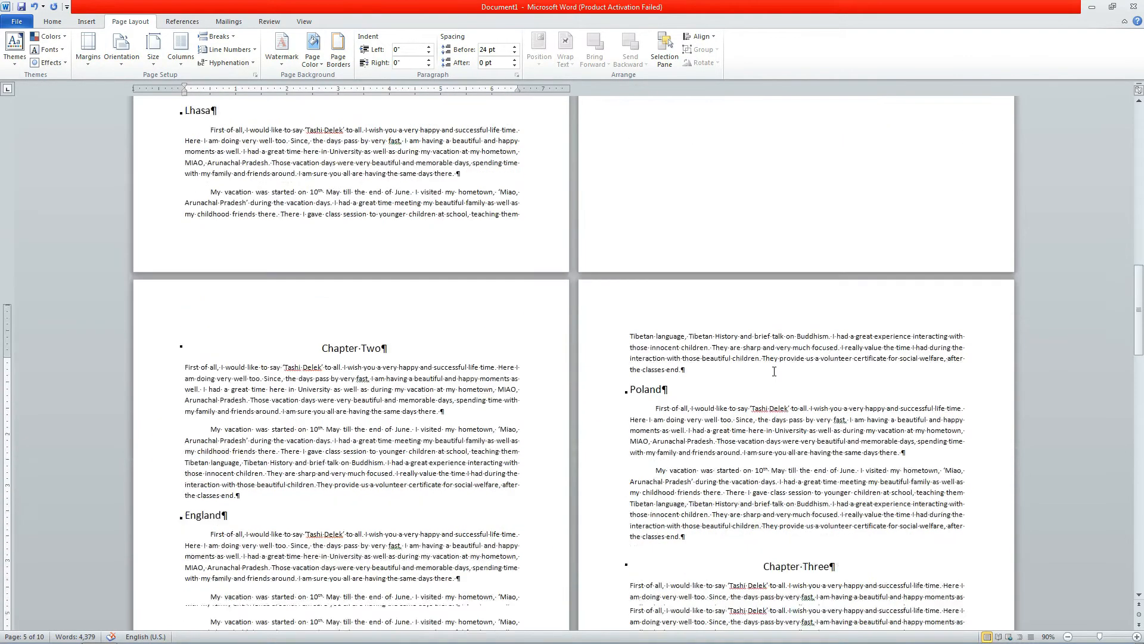
click(736, 396)
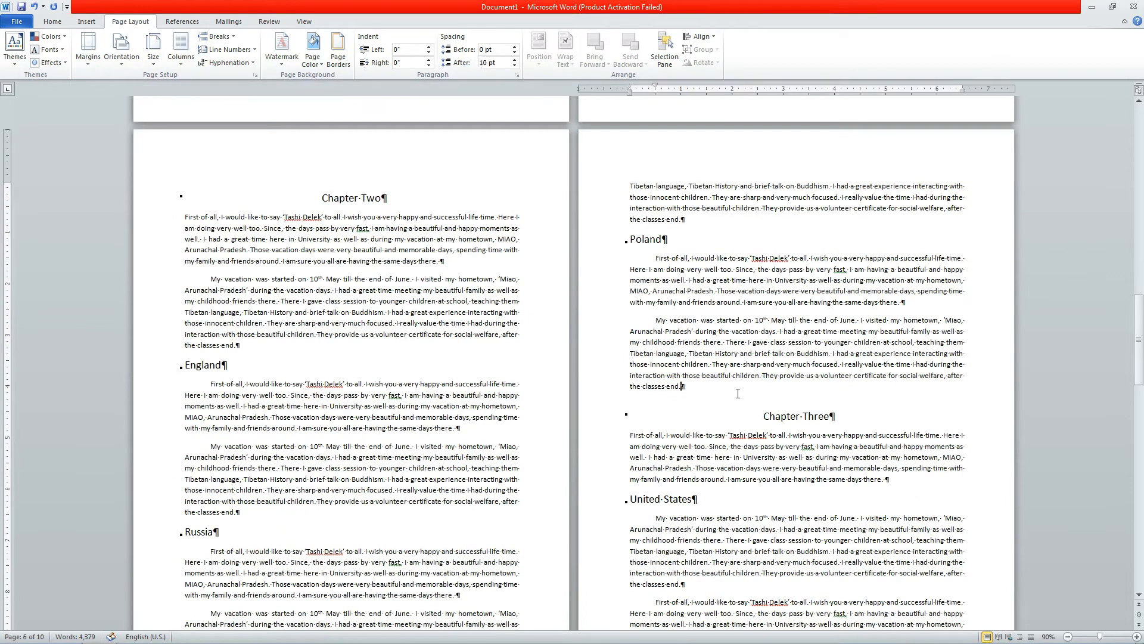
key(Return)
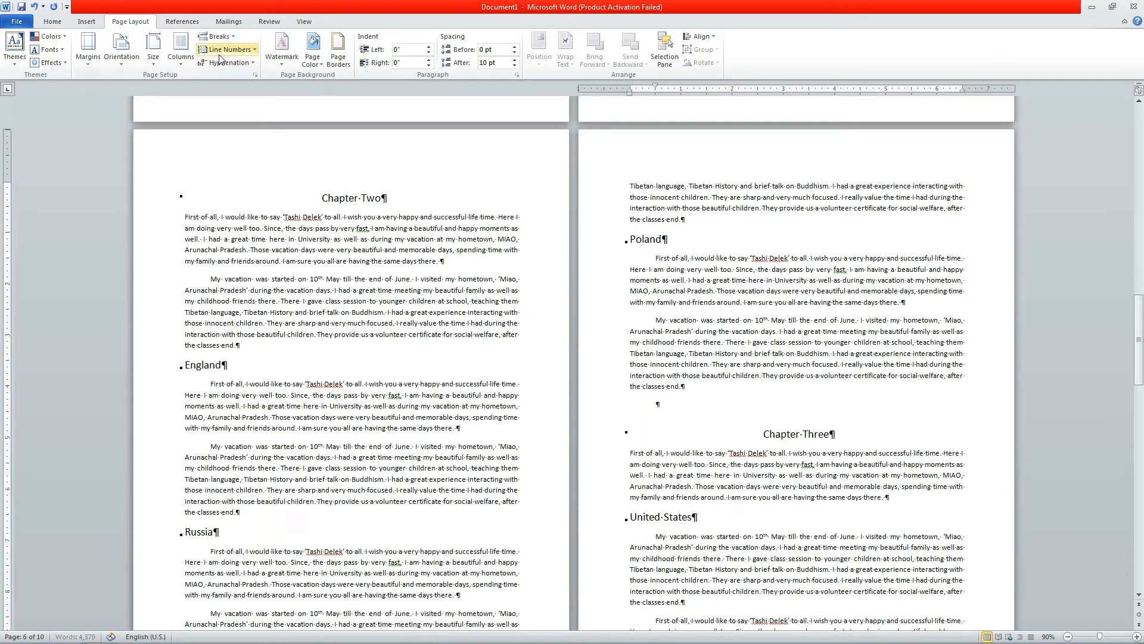
click(218, 36)
click(256, 194)
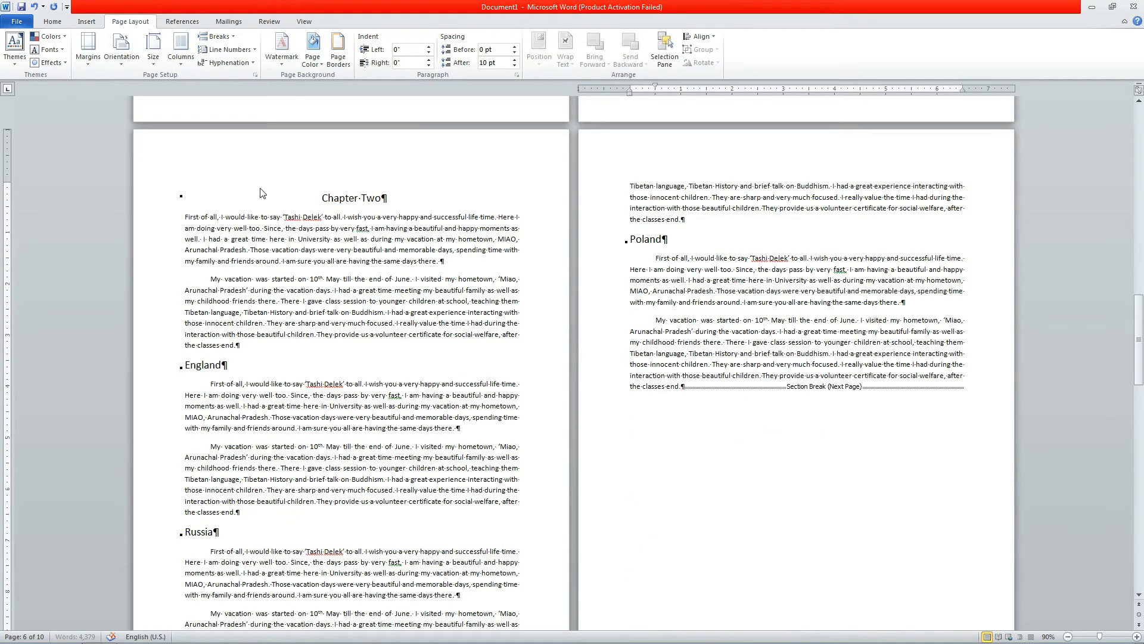
scroll(936, 343, down, 5)
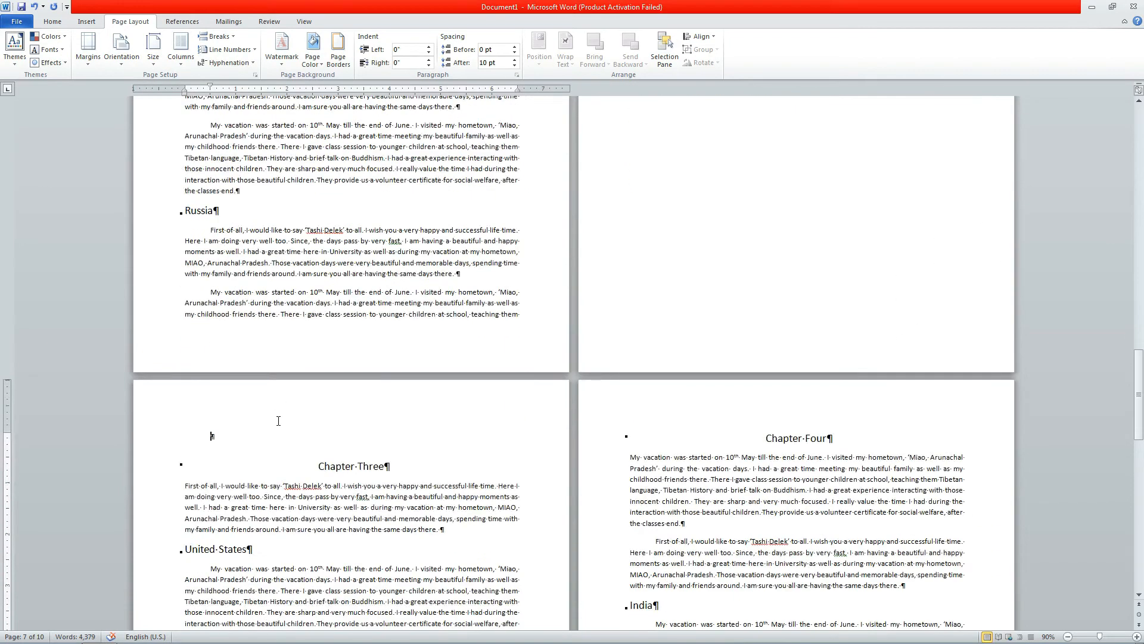
key(Delete)
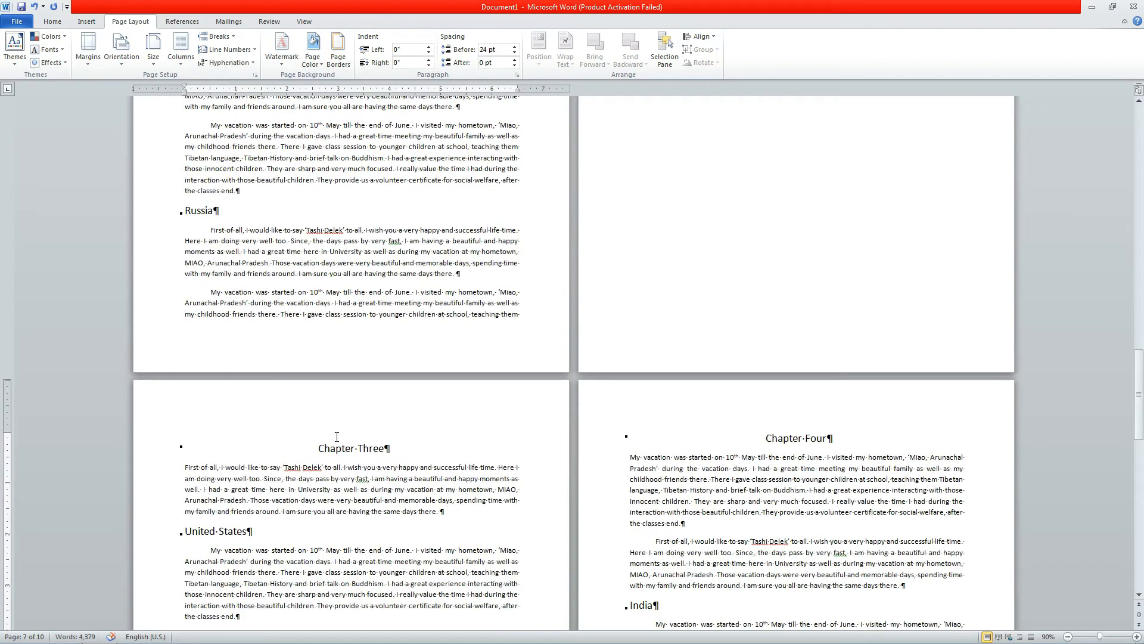
Insert a Next Page section break in a new paragraph after the Island text and delete the empty paragraph above Chapter Four
scroll(337, 437, down, 4)
scroll(482, 520, down, 6)
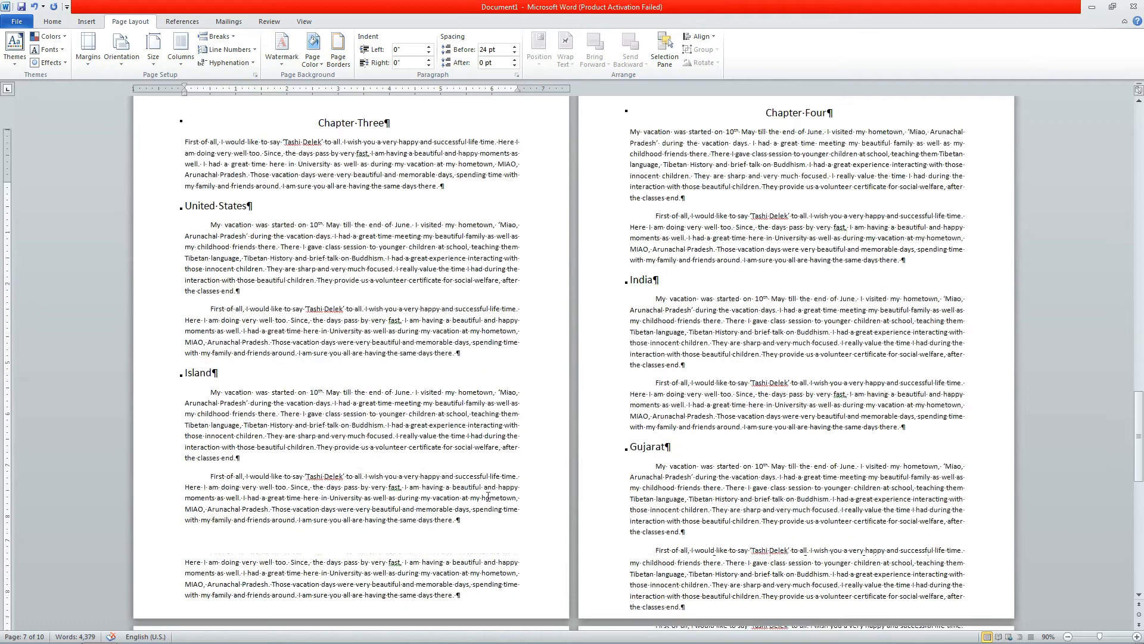
click(476, 525)
key(Return)
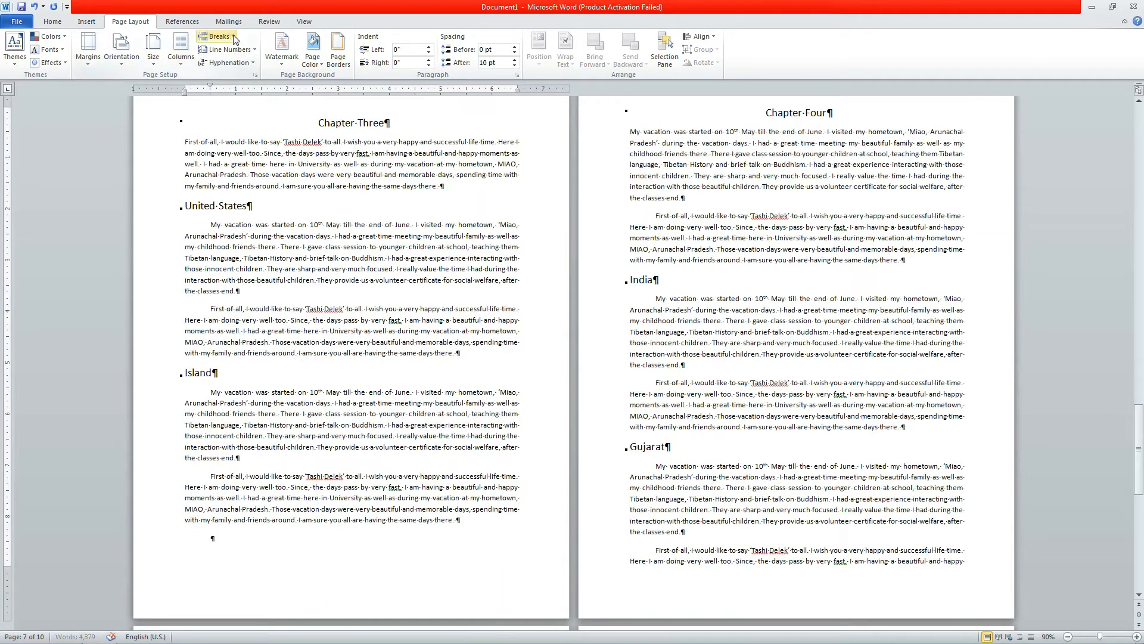
click(216, 36)
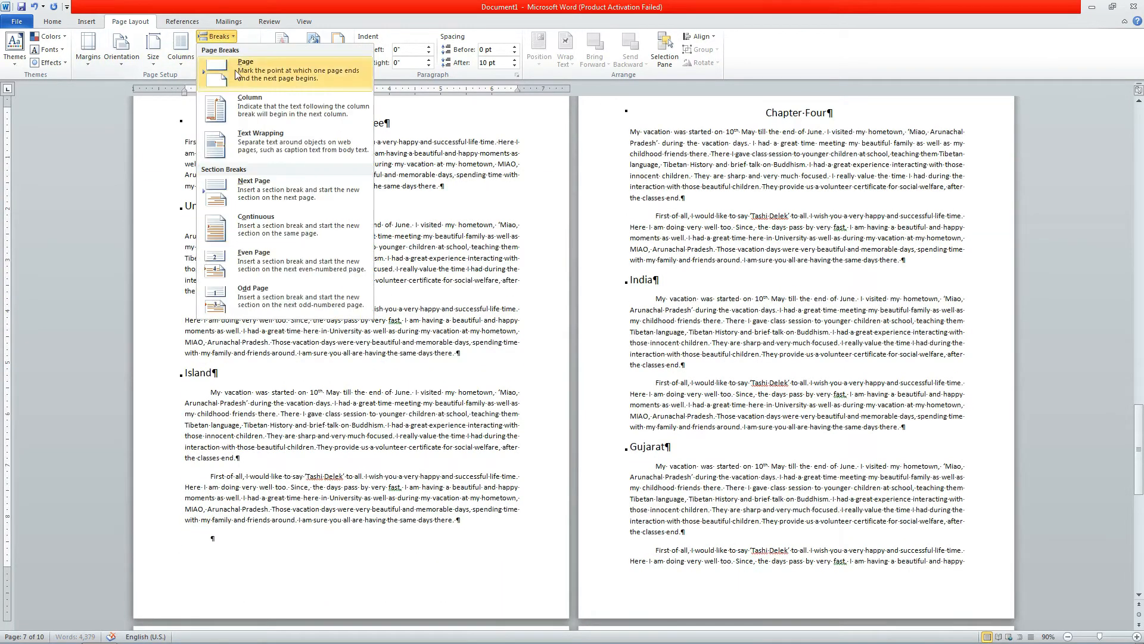
click(269, 190)
scroll(727, 187, up, 3)
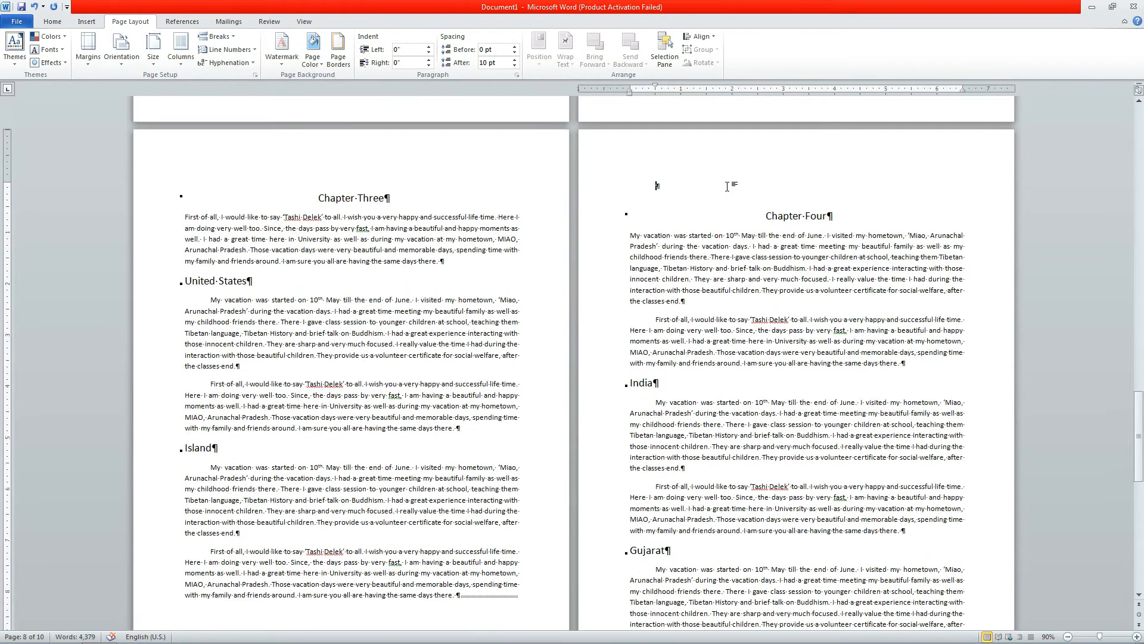
key(Delete)
Insert a Next Page section break in a new paragraph at the end of Chapter Four and delete the empty paragraph above Chapter Five
scroll(686, 330, down, 15)
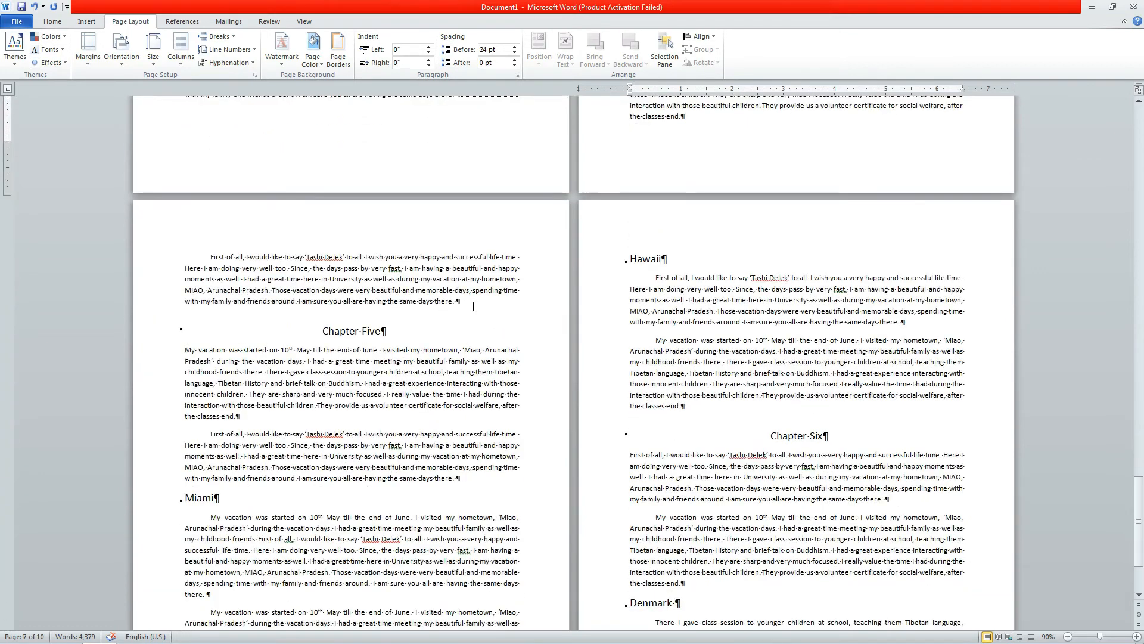
click(473, 306)
key(Return)
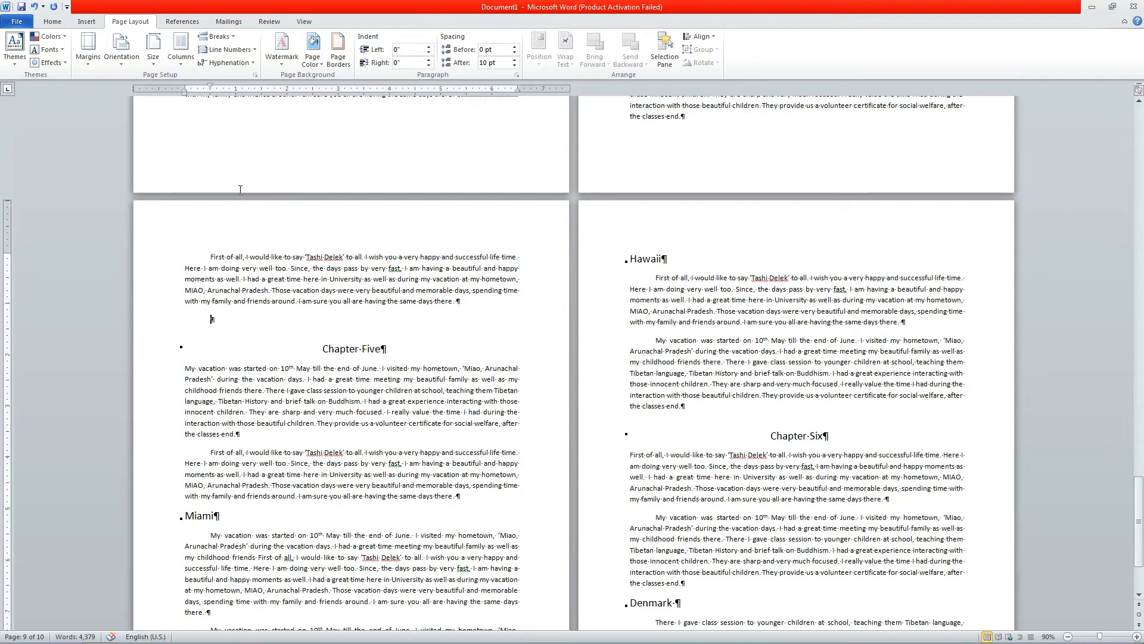
click(226, 37)
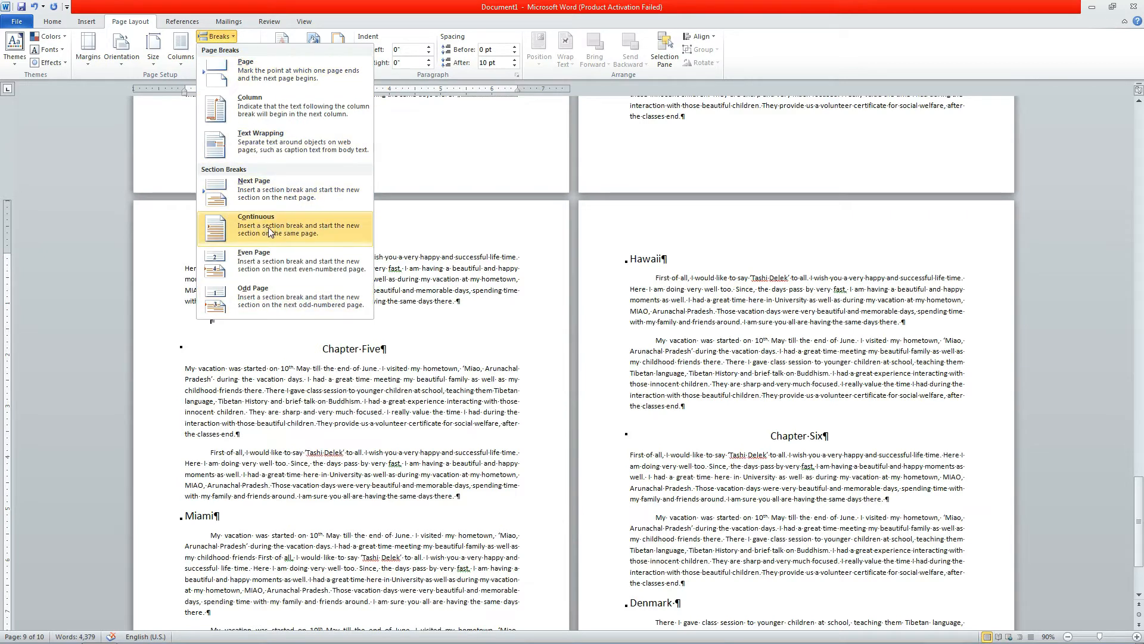
click(267, 194)
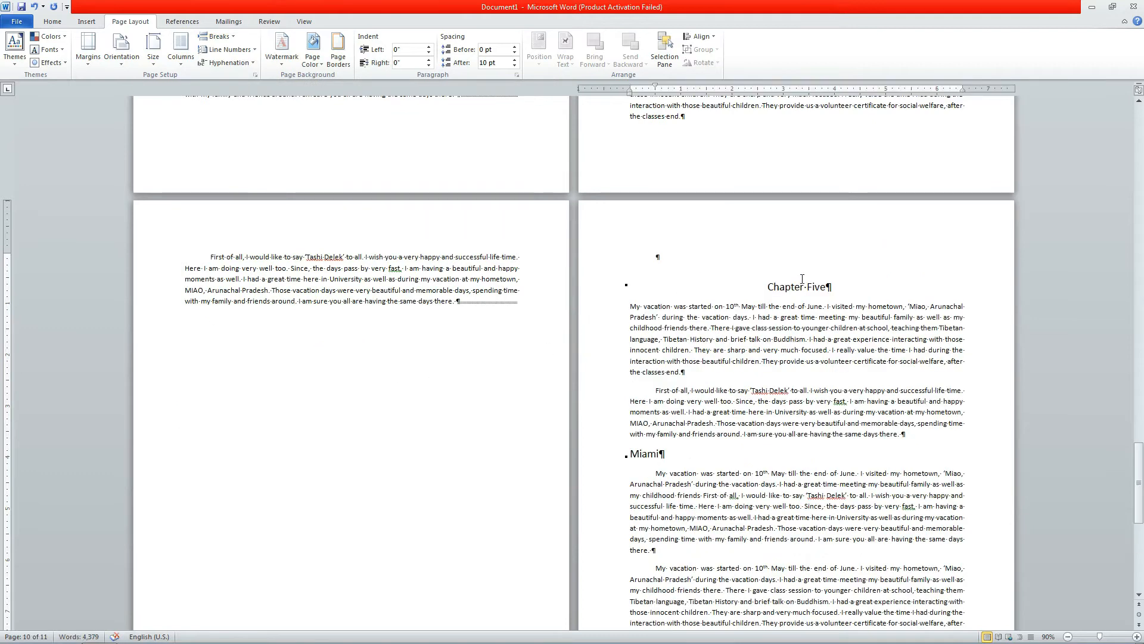
key(Delete)
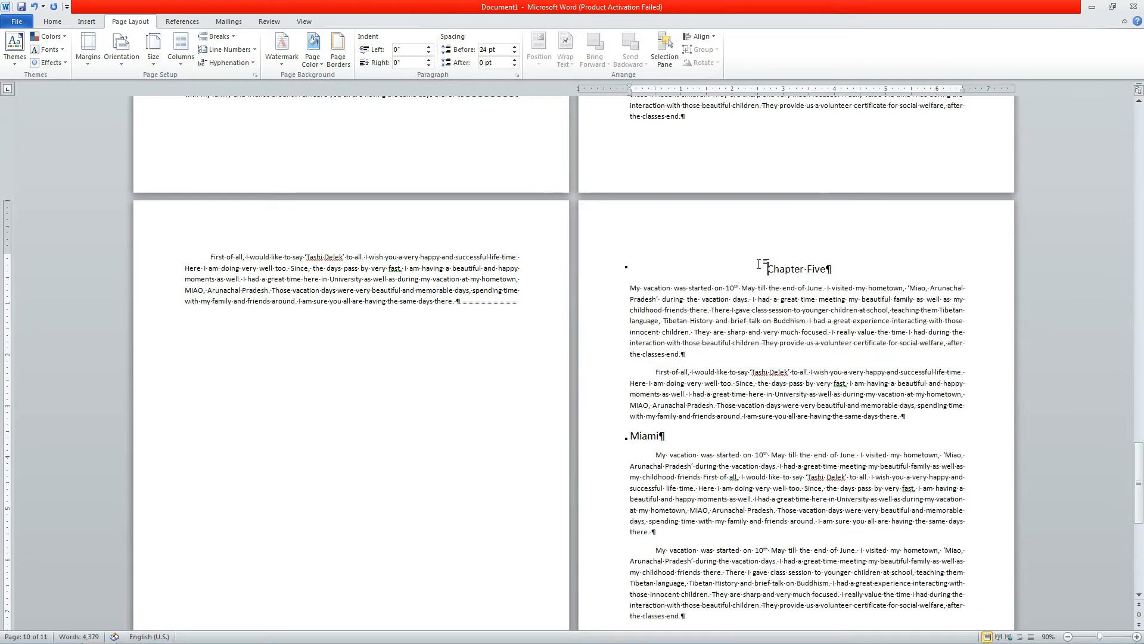
Insert a Next Page section break in a new paragraph after the Hawaii text and delete the empty paragraph above Chapter Six
scroll(535, 464, down, 12)
click(535, 464)
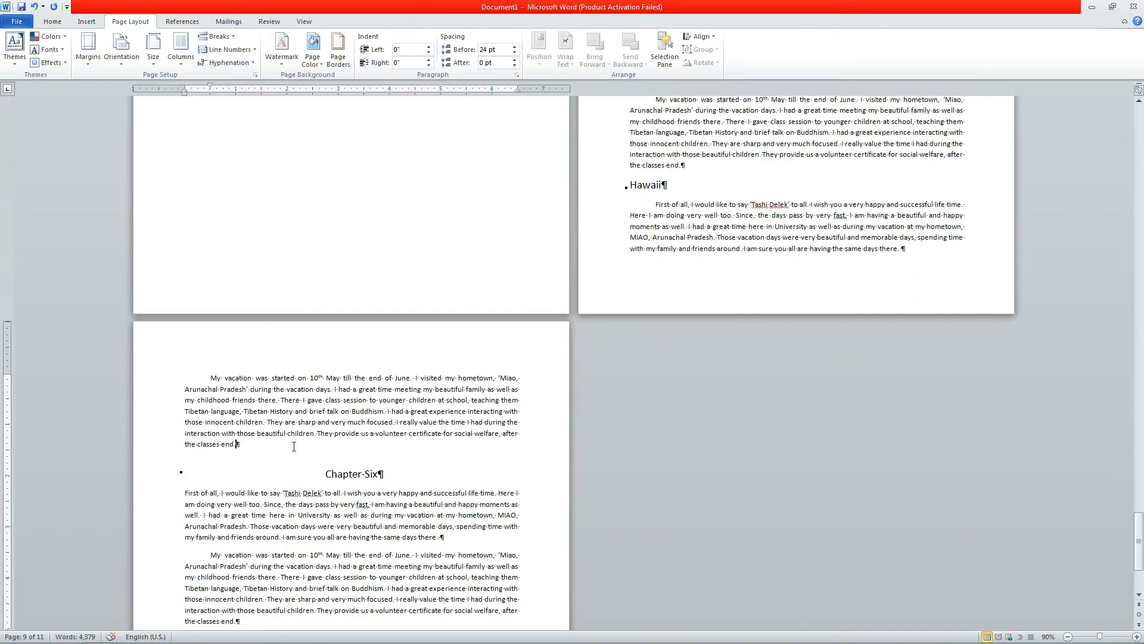
key(Return)
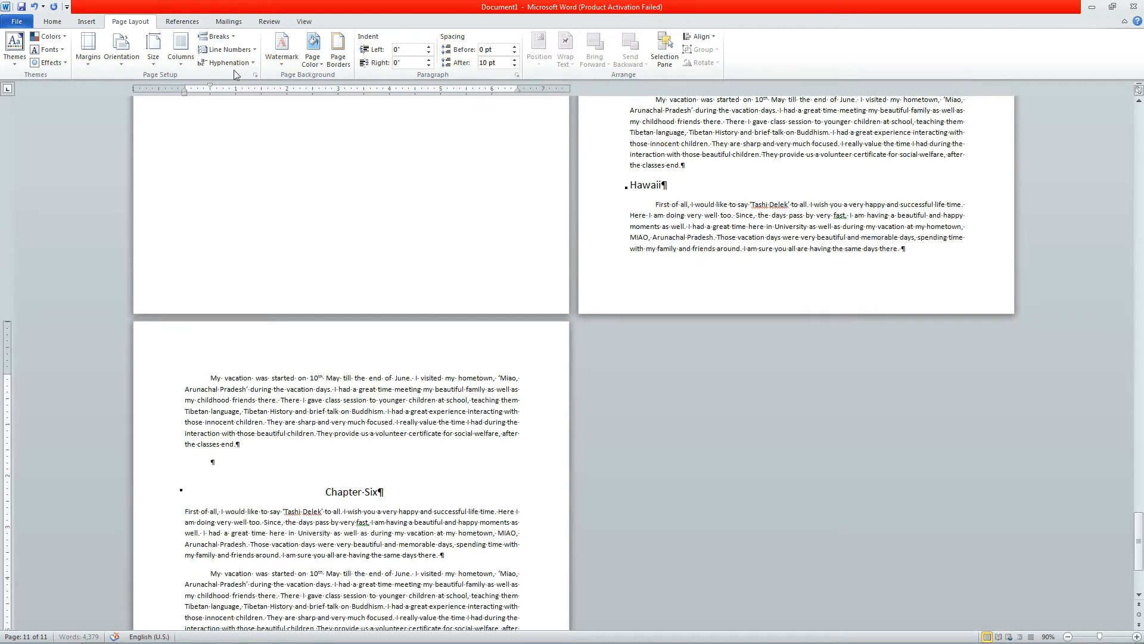
click(217, 36)
click(274, 187)
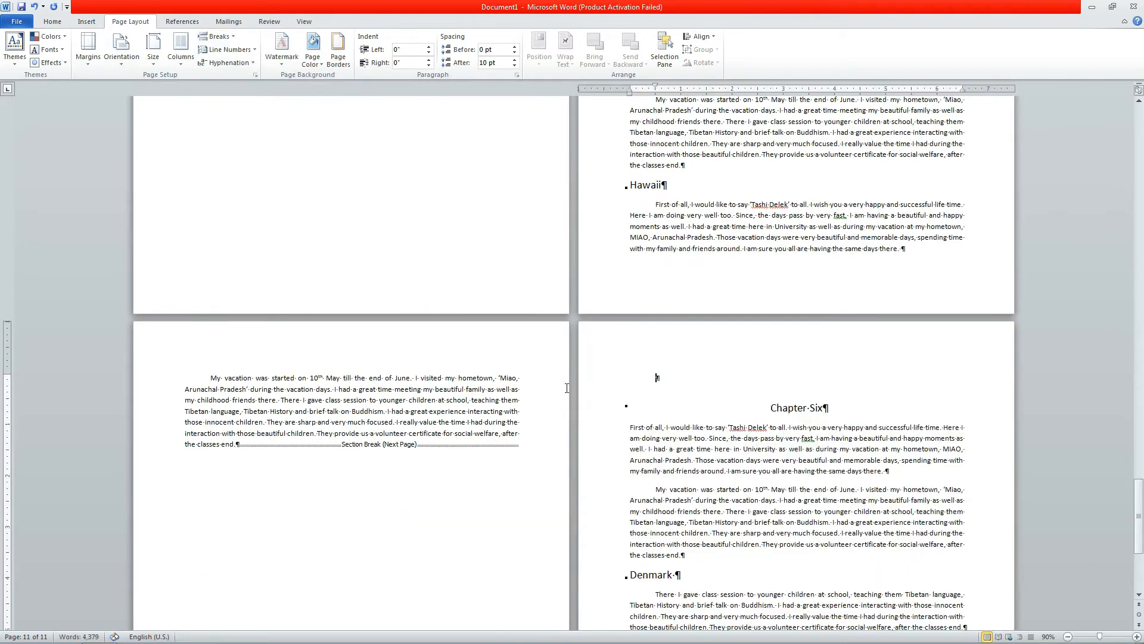
key(Delete)
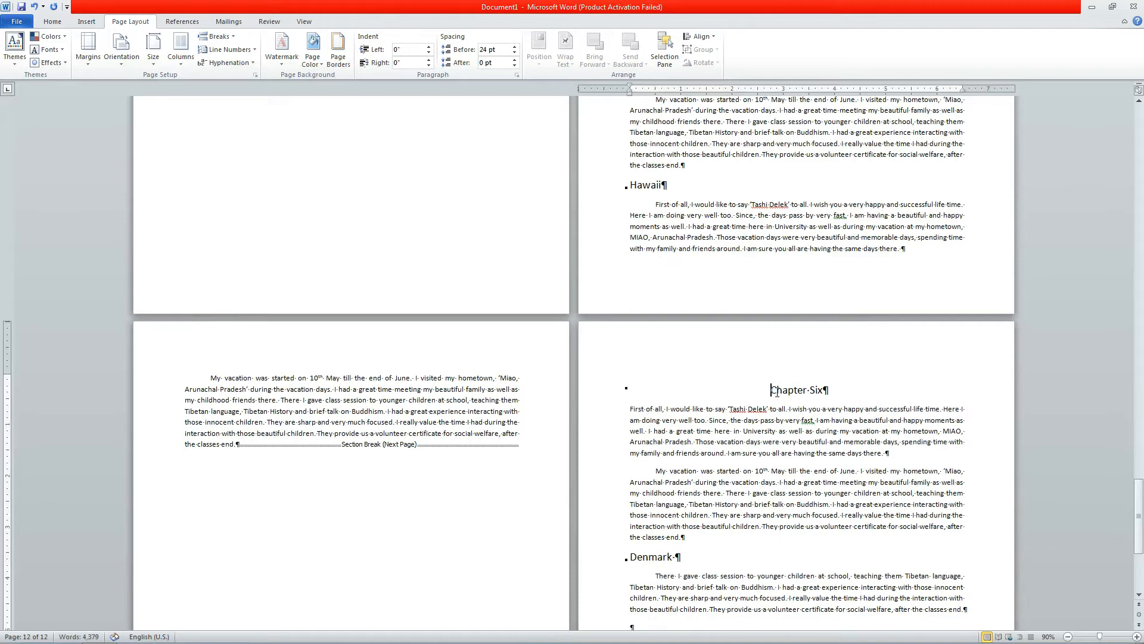
Hide the paragraph marks and other formatting symbols in the document
scroll(695, 352, up, 10)
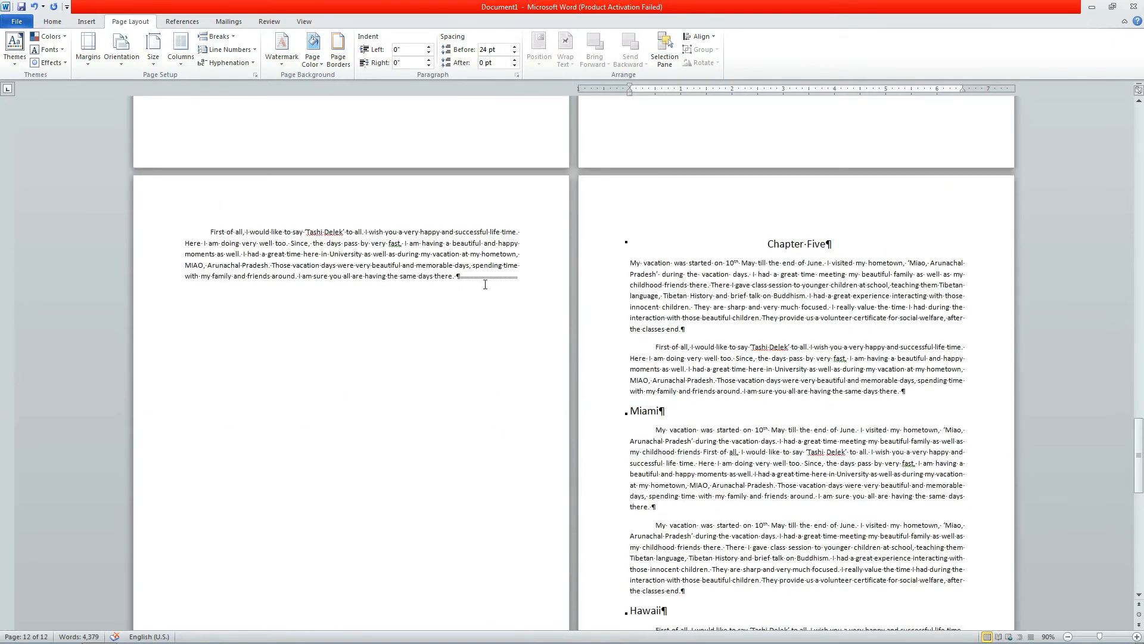
scroll(526, 289, up, 20)
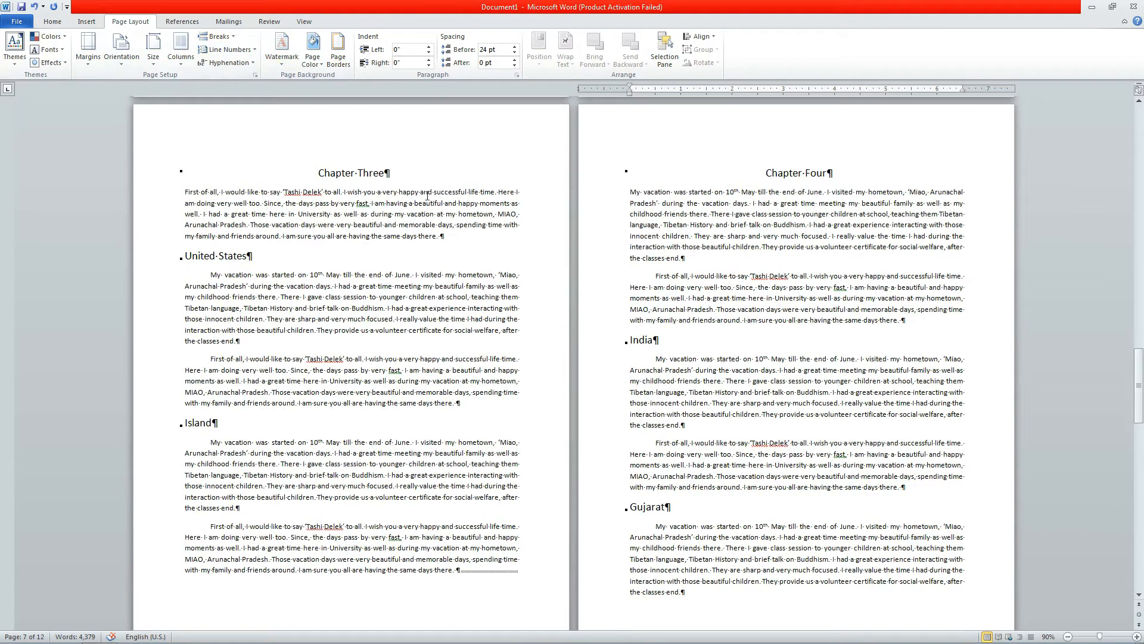
click(52, 22)
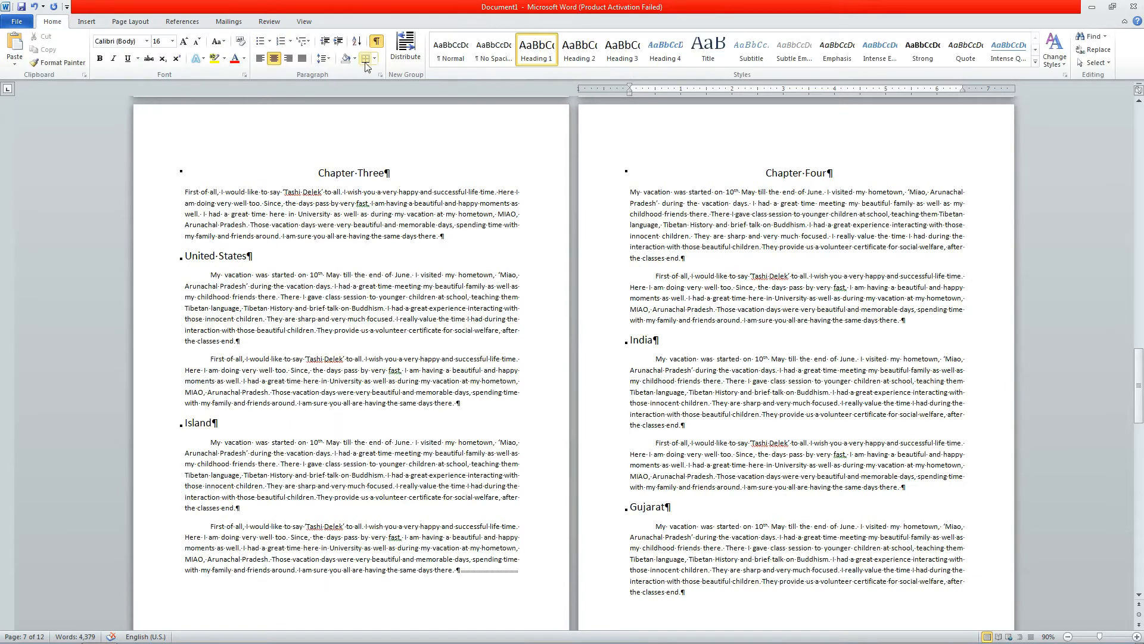
click(376, 43)
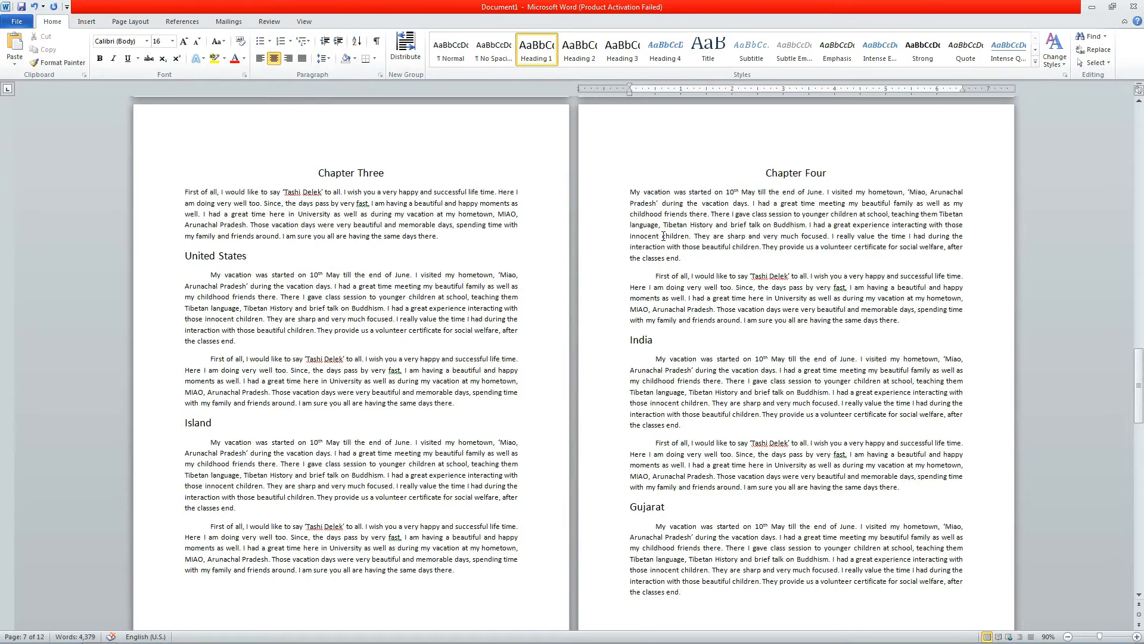
Insert a Plain Number 2 page number at the bottom of the Chapter One page and unlink that section's footer from the previous section
scroll(664, 236, up, 20)
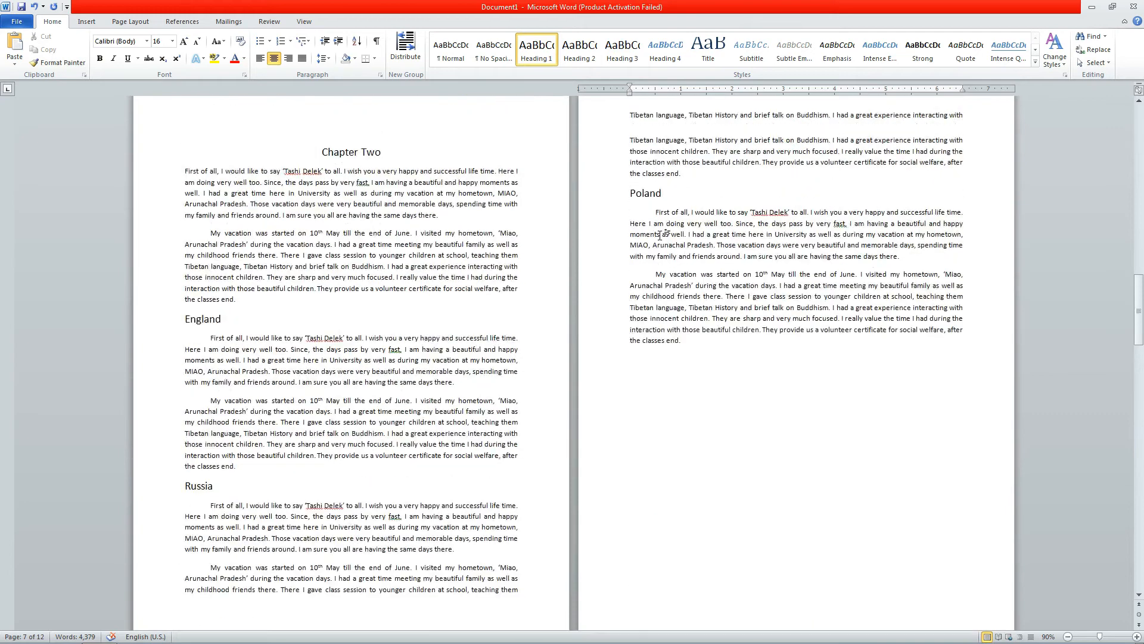
scroll(660, 235, up, 20)
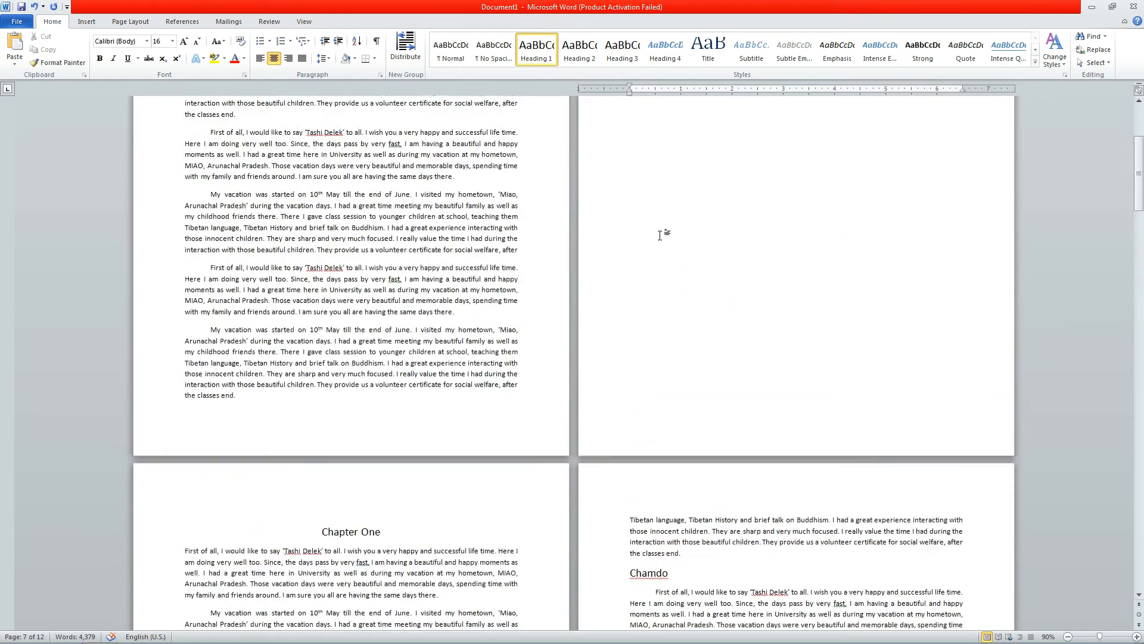
scroll(660, 235, up, 5)
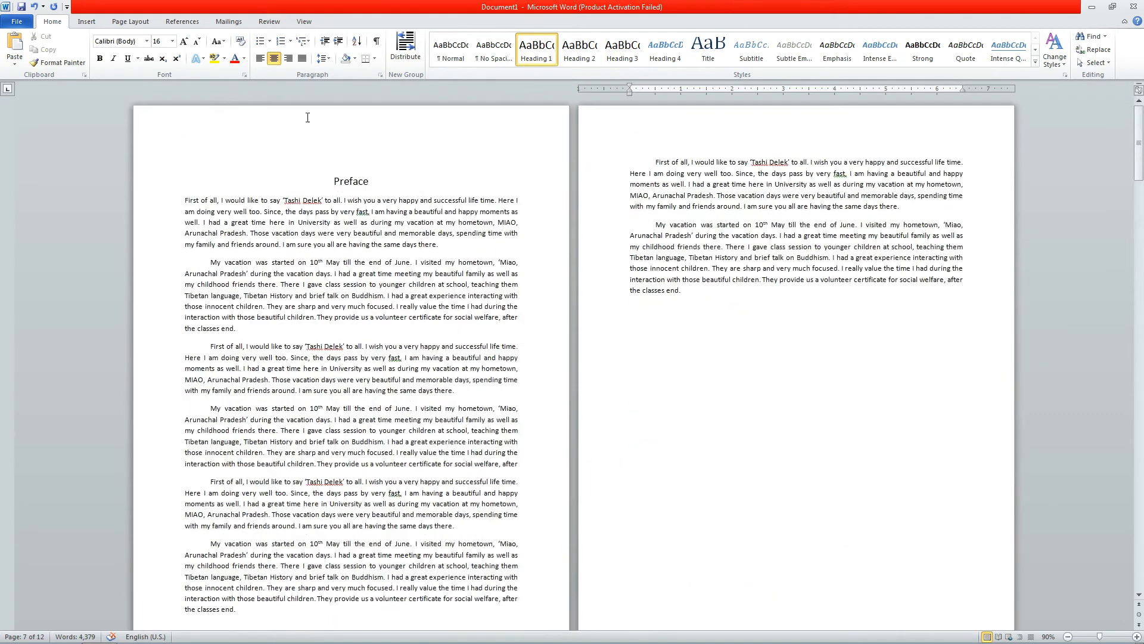
scroll(502, 304, down, 15)
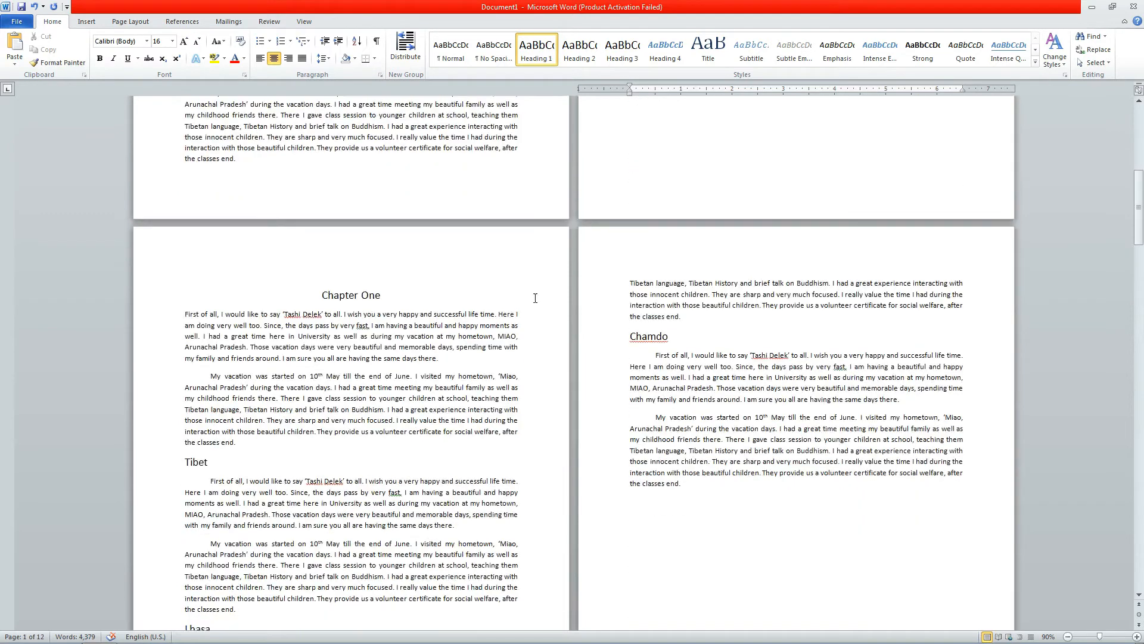
click(331, 301)
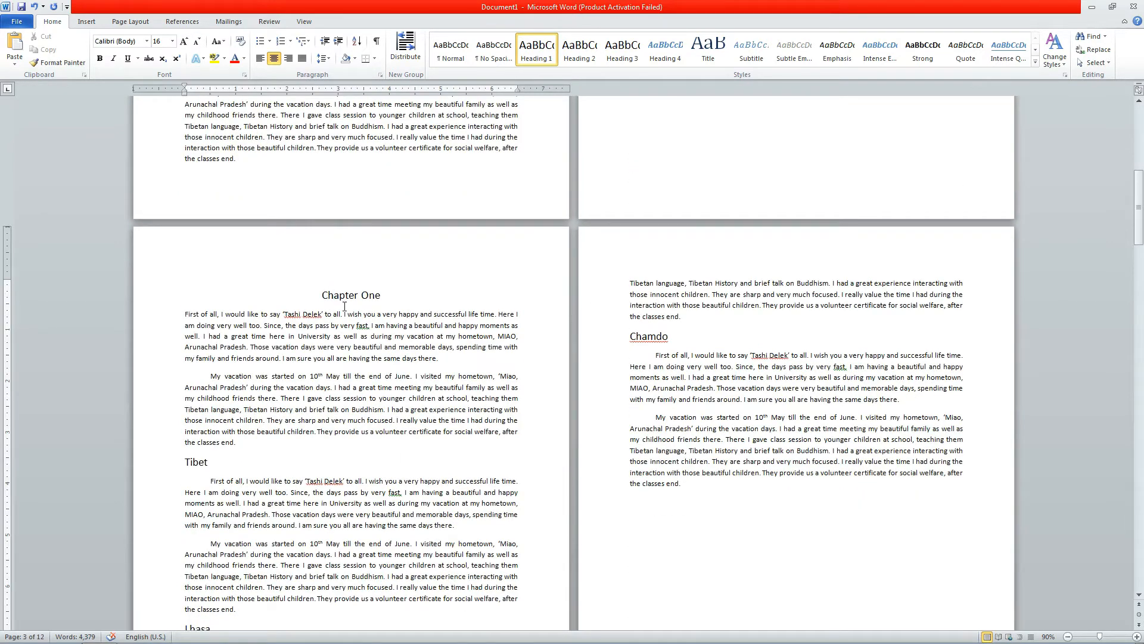
click(86, 21)
click(473, 62)
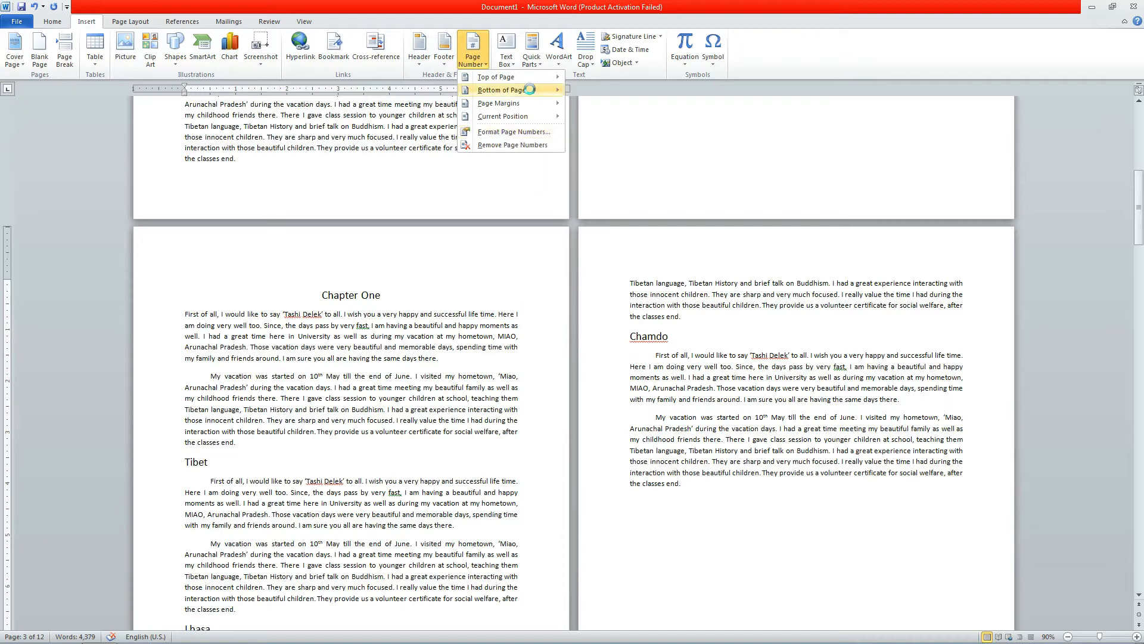
mouse_move(530, 89)
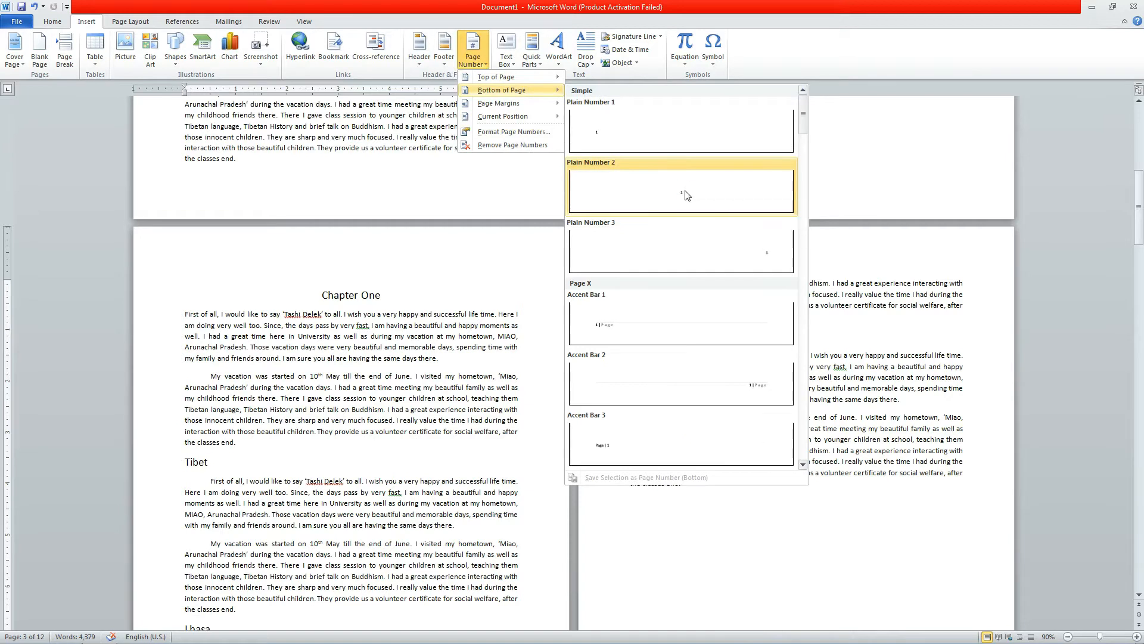
click(687, 194)
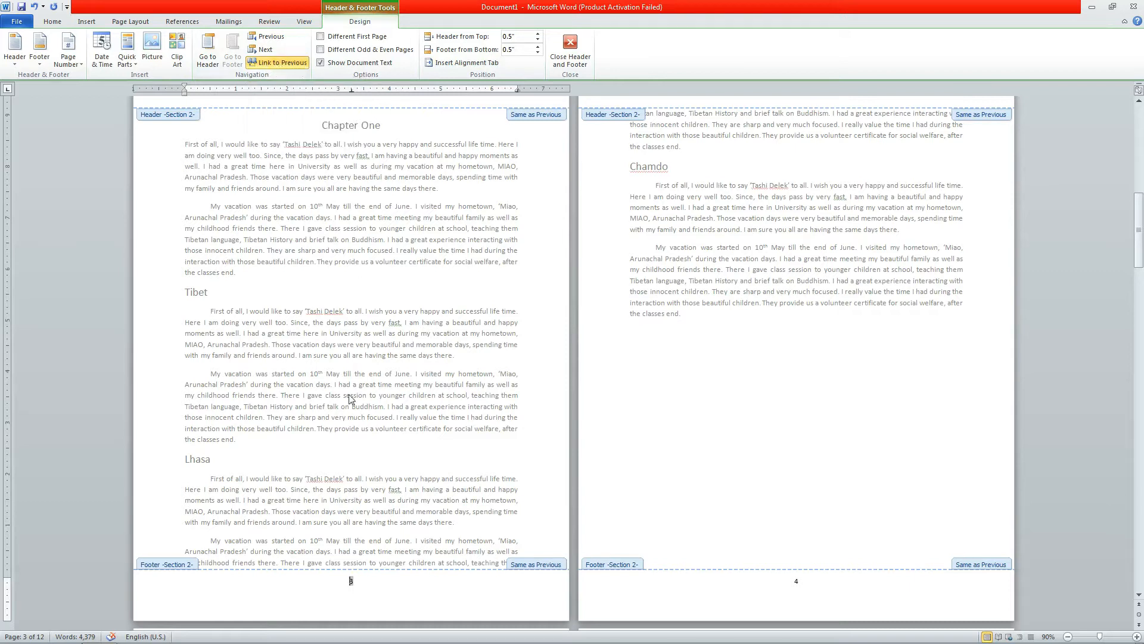
click(278, 63)
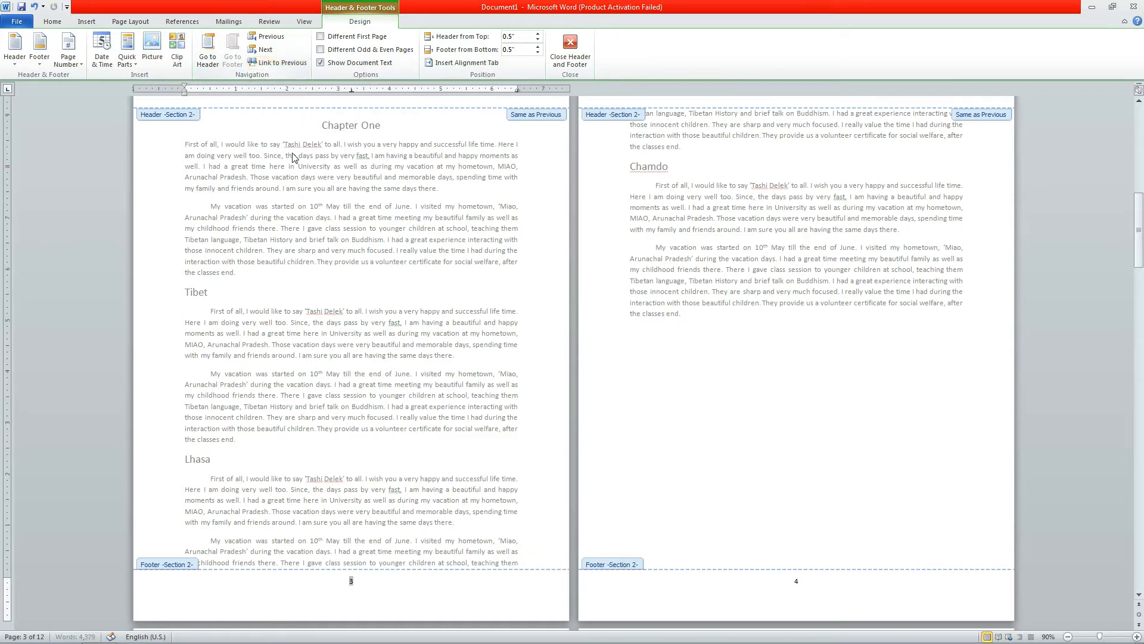
Format the Chapter One section's page numbers in the "- 1 -, - 2 -, - 3 -" style, starting at 1
right_click(352, 580)
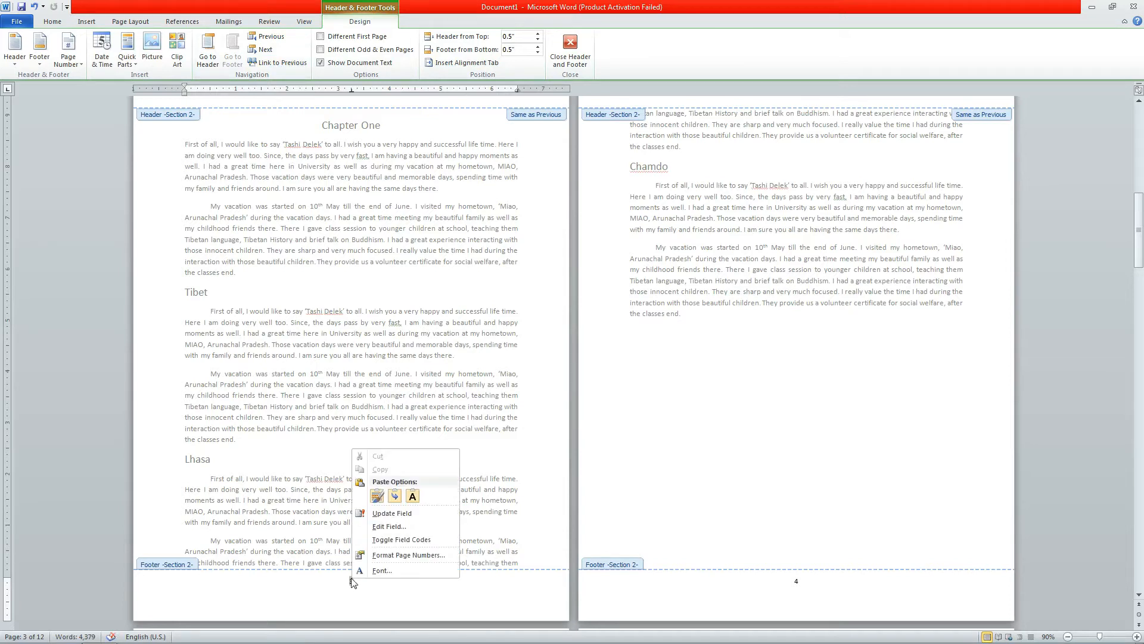
click(417, 556)
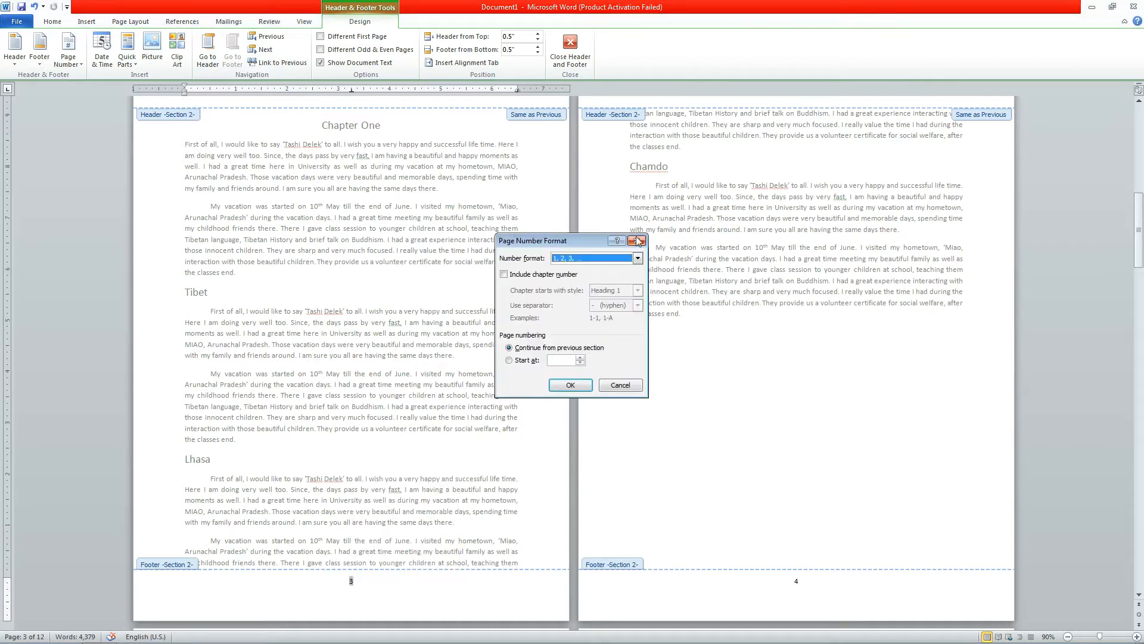
click(527, 362)
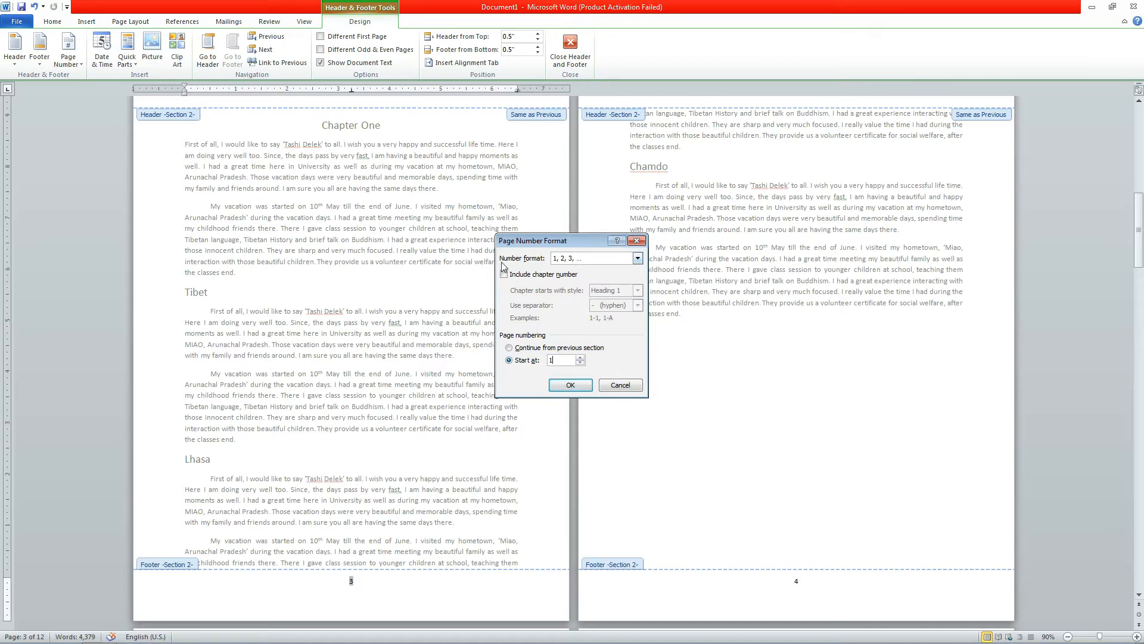
click(581, 259)
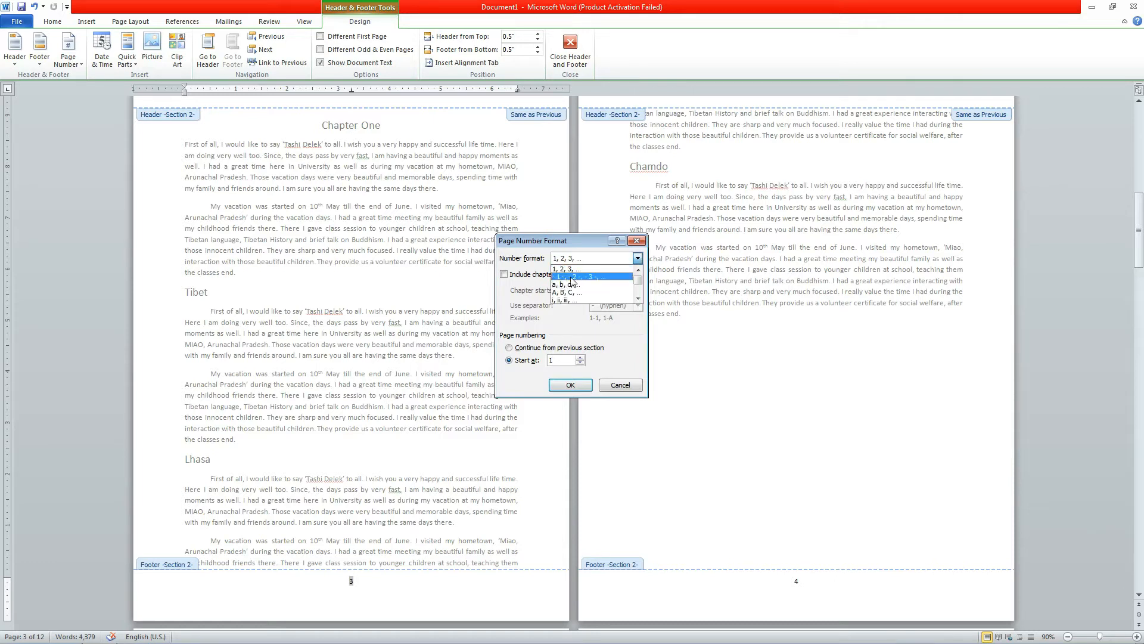
click(567, 277)
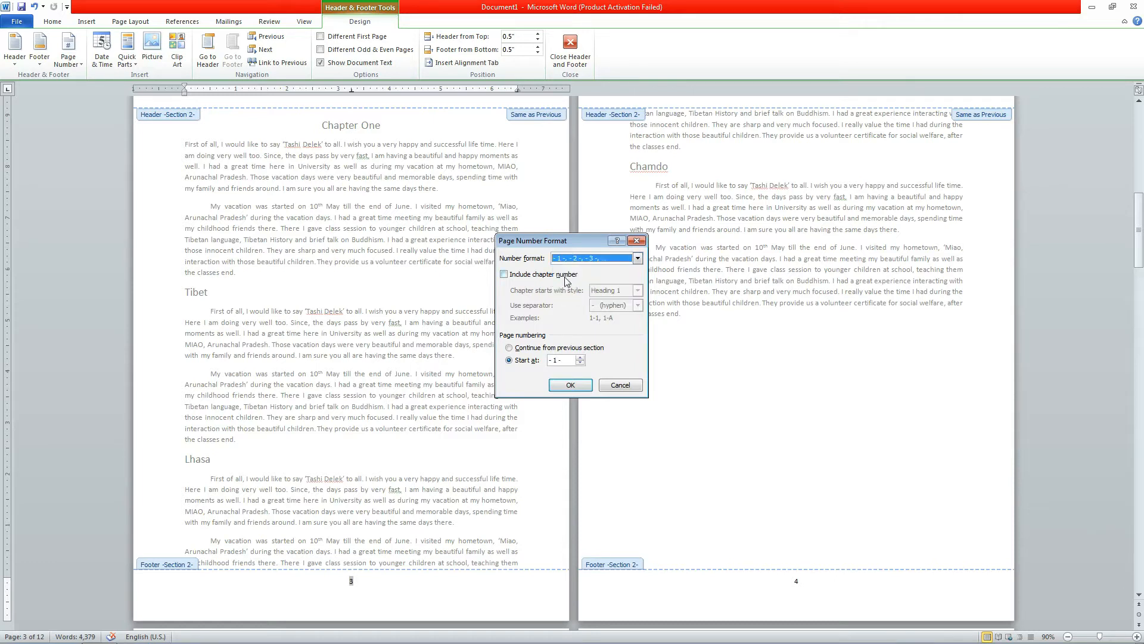
click(571, 385)
click(392, 582)
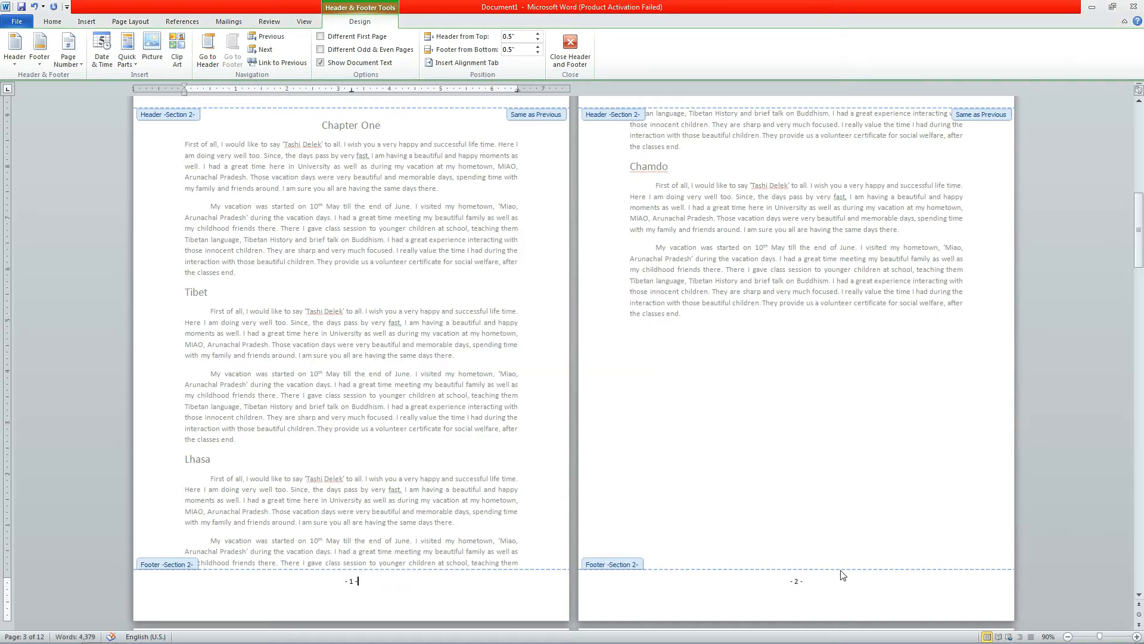
scroll(948, 600, down, 18)
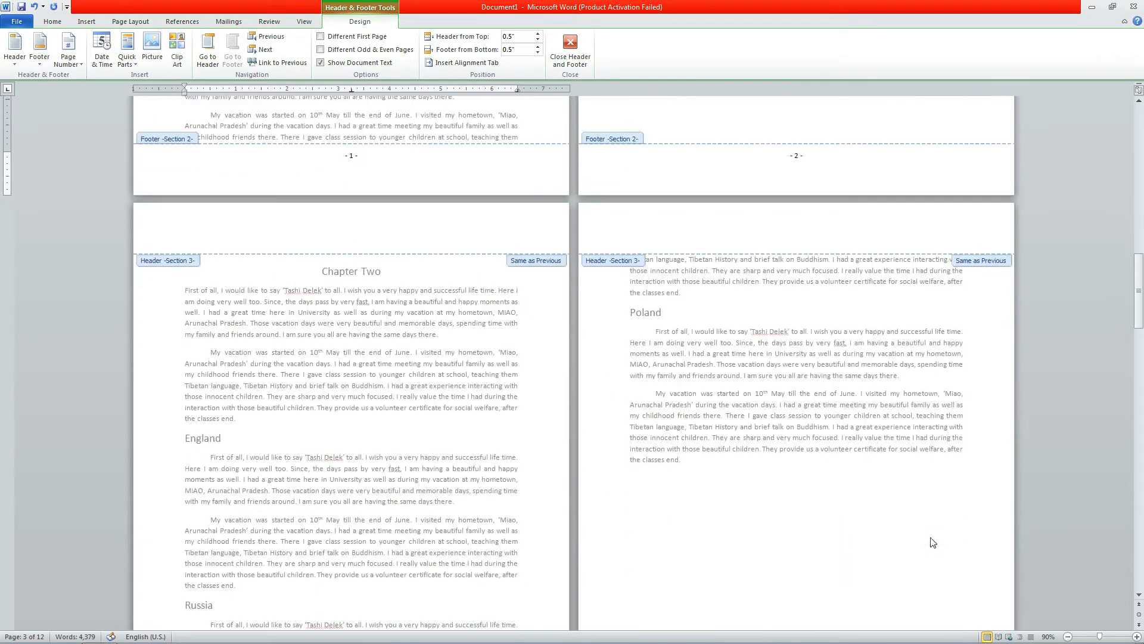
scroll(608, 543, down, 20)
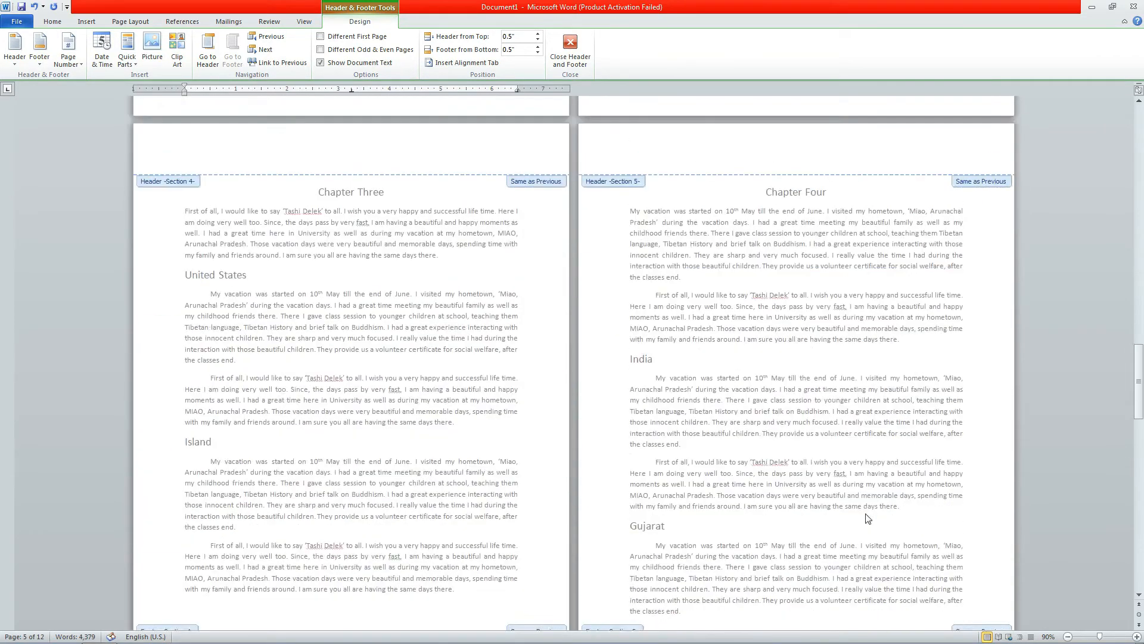
scroll(868, 517, down, 12)
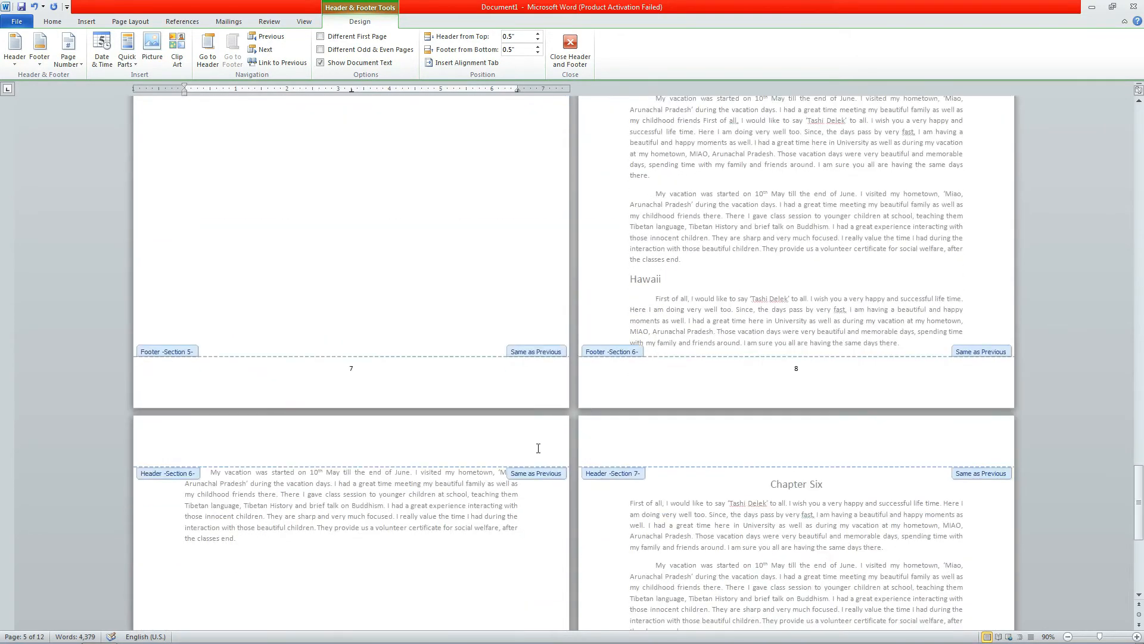
Review the page-number footers from section 5 back through Chapter One to the preface section
click(391, 365)
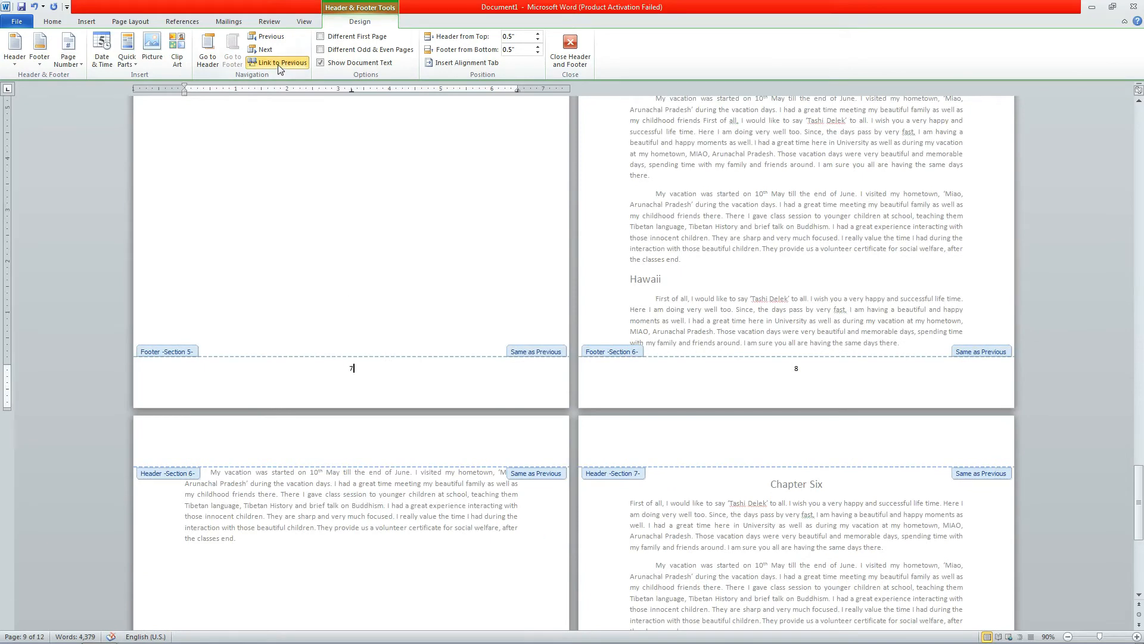
scroll(373, 193, up, 8)
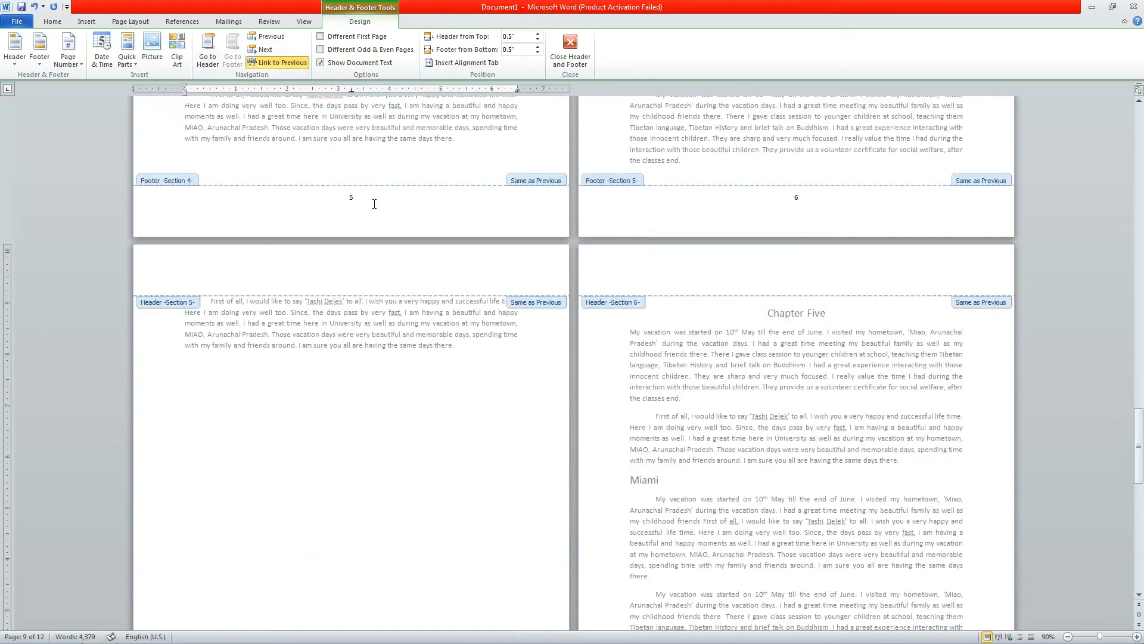
scroll(679, 368, up, 15)
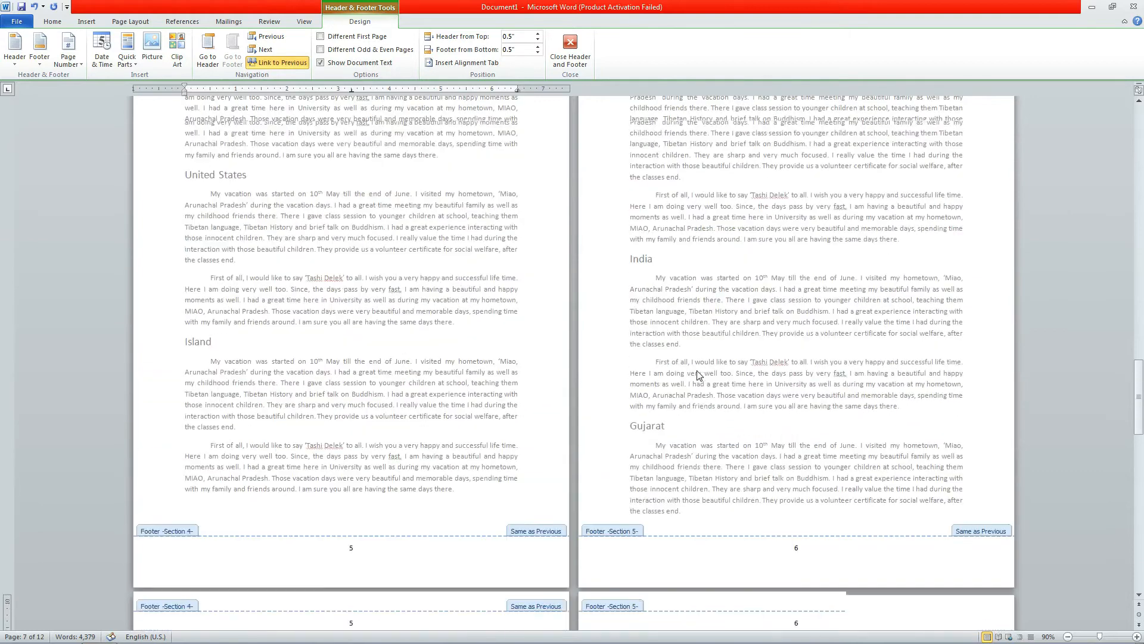
scroll(697, 370, up, 12)
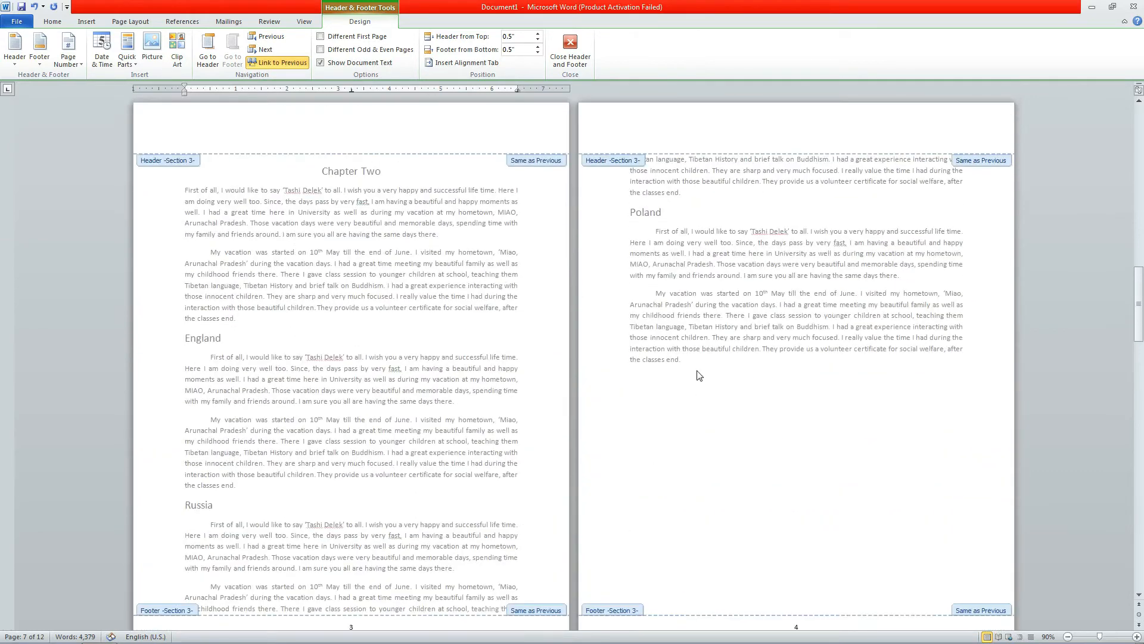
scroll(699, 373, up, 12)
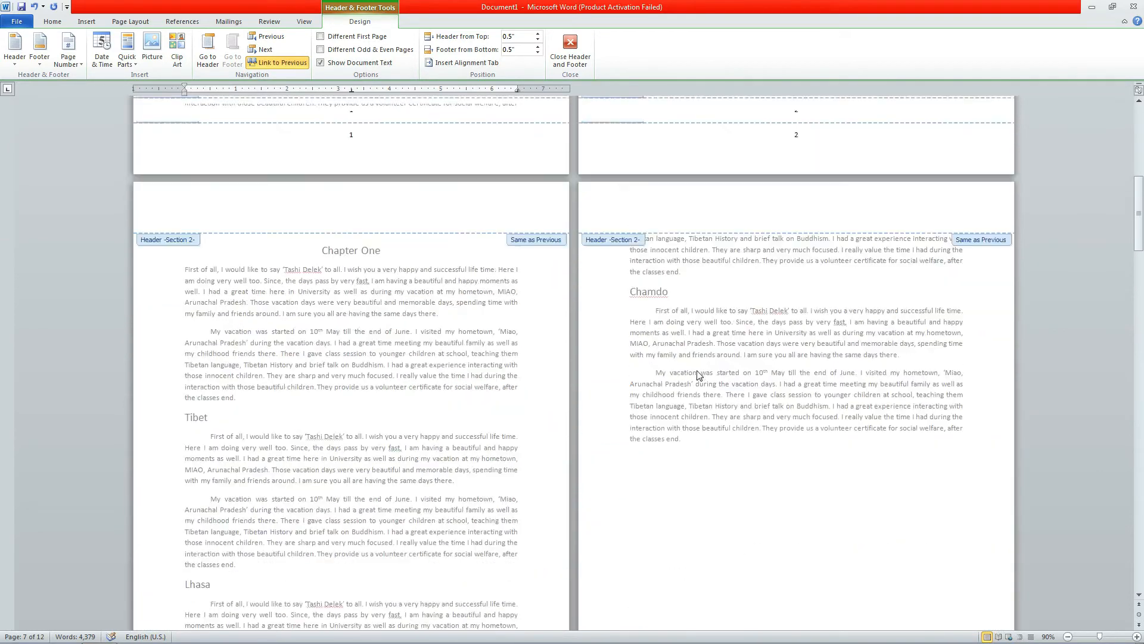
scroll(672, 372, down, 5)
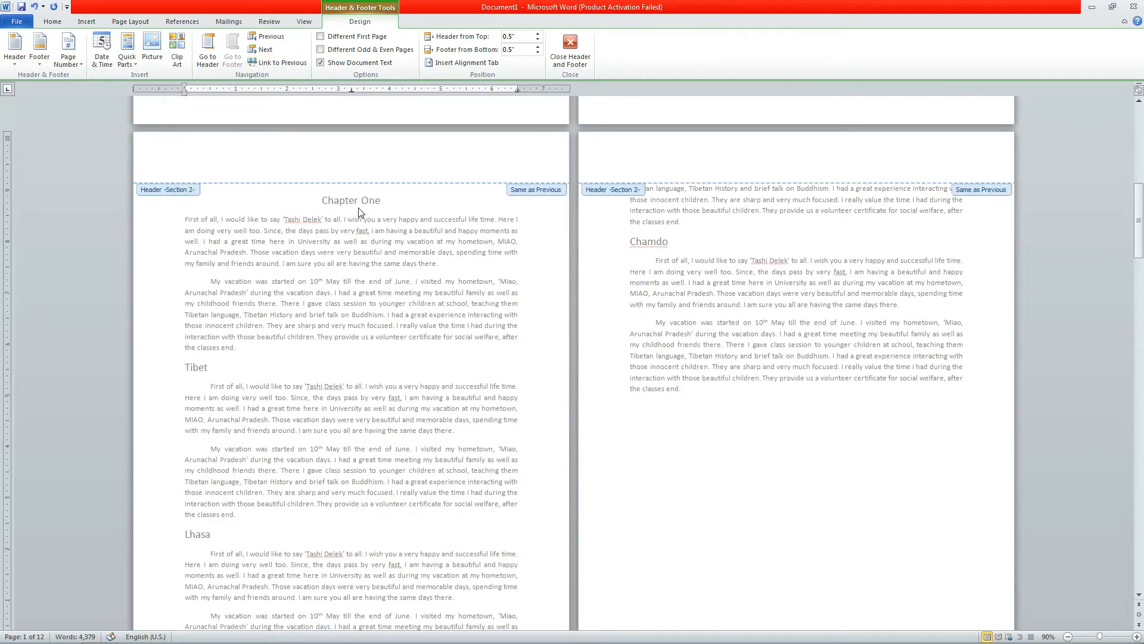
scroll(365, 358, down, 2)
click(367, 584)
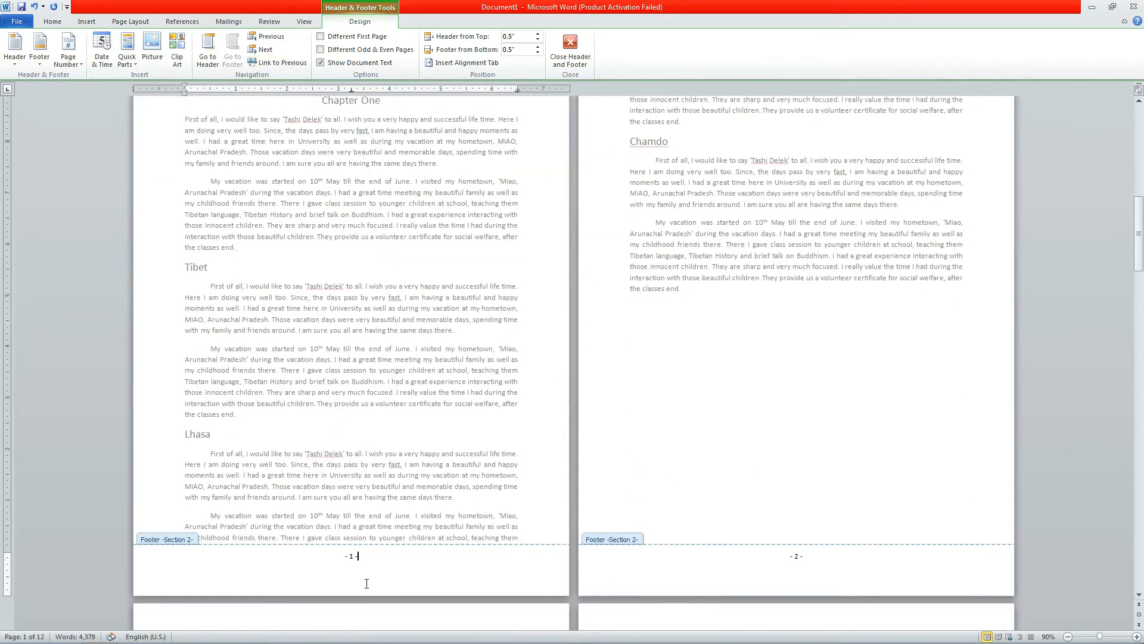
scroll(538, 326, up, 6)
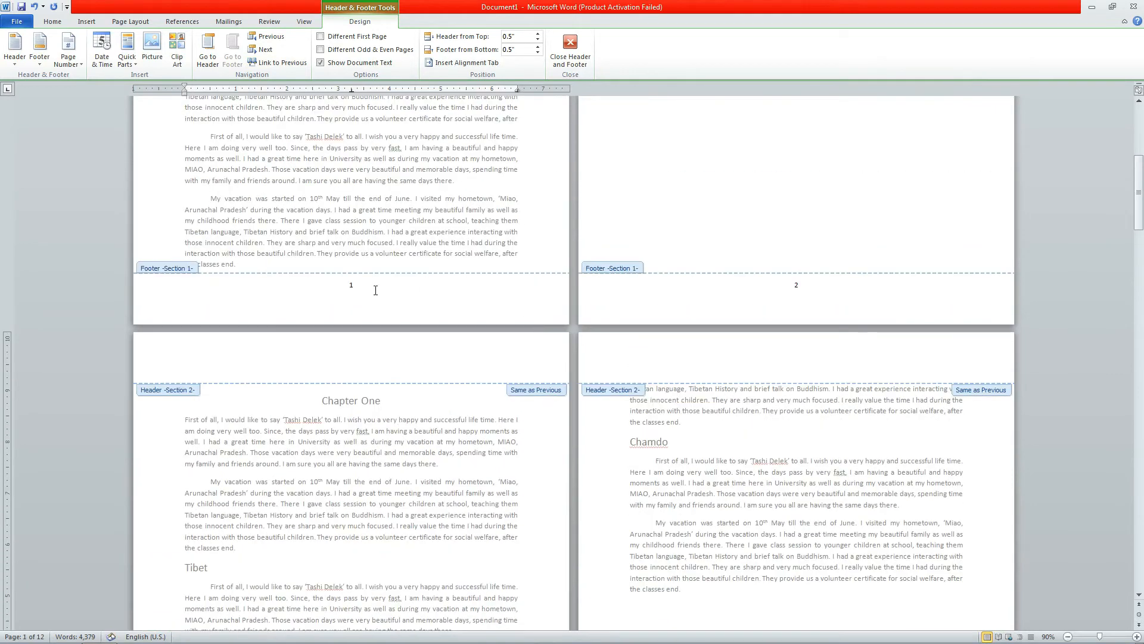
scroll(754, 292, up, 5)
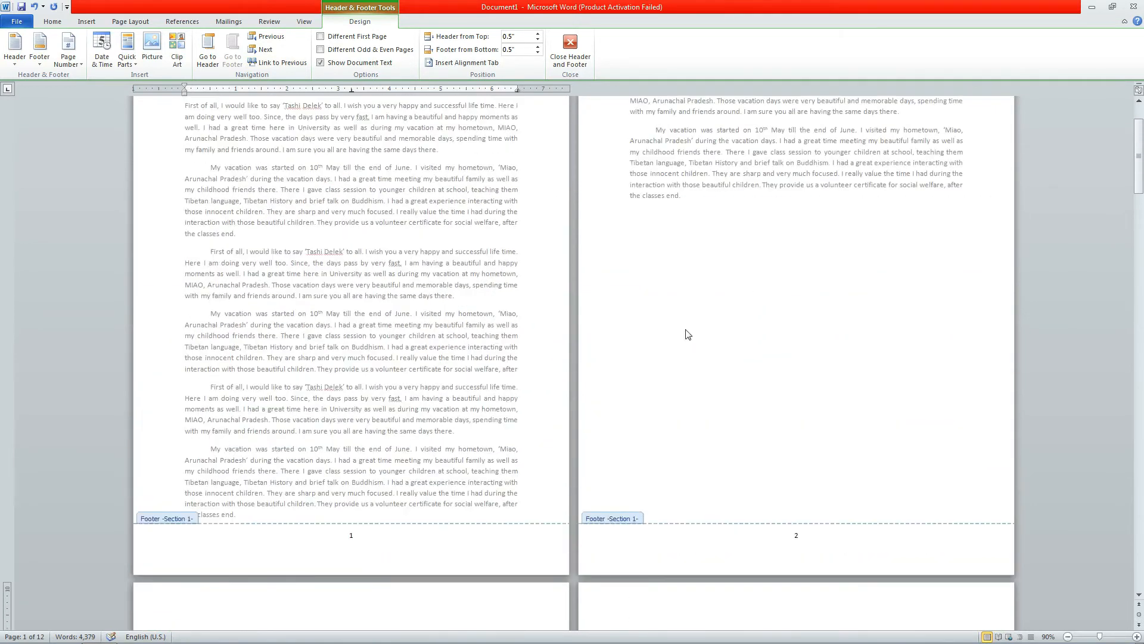
Delete the page number from the preface section's footer and close the footer
click(352, 538)
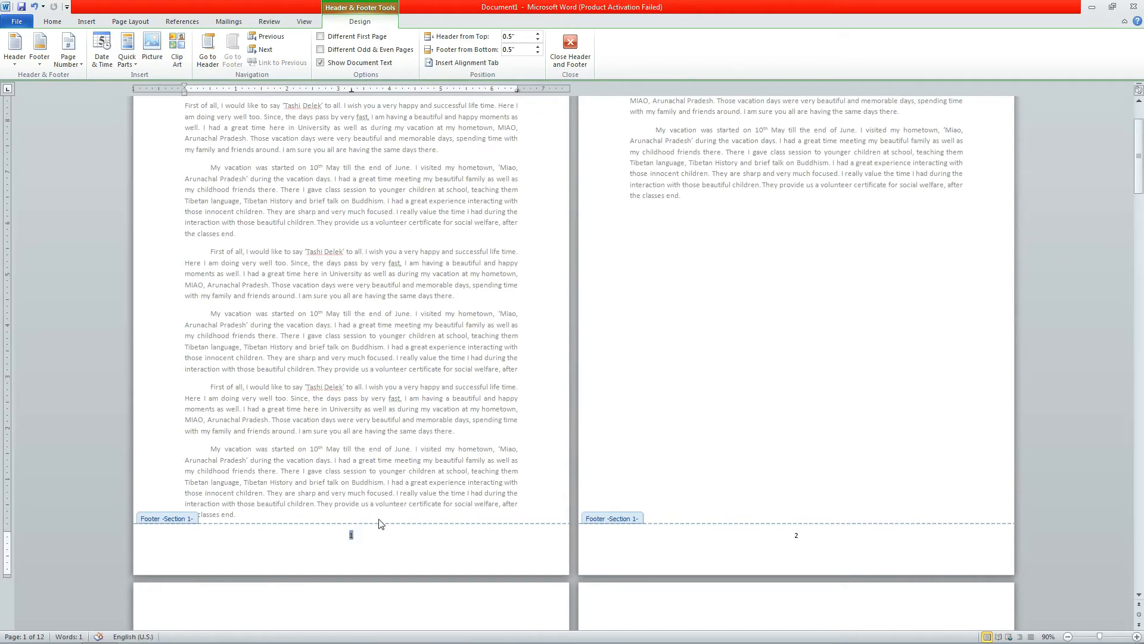
scroll(382, 513, down, 10)
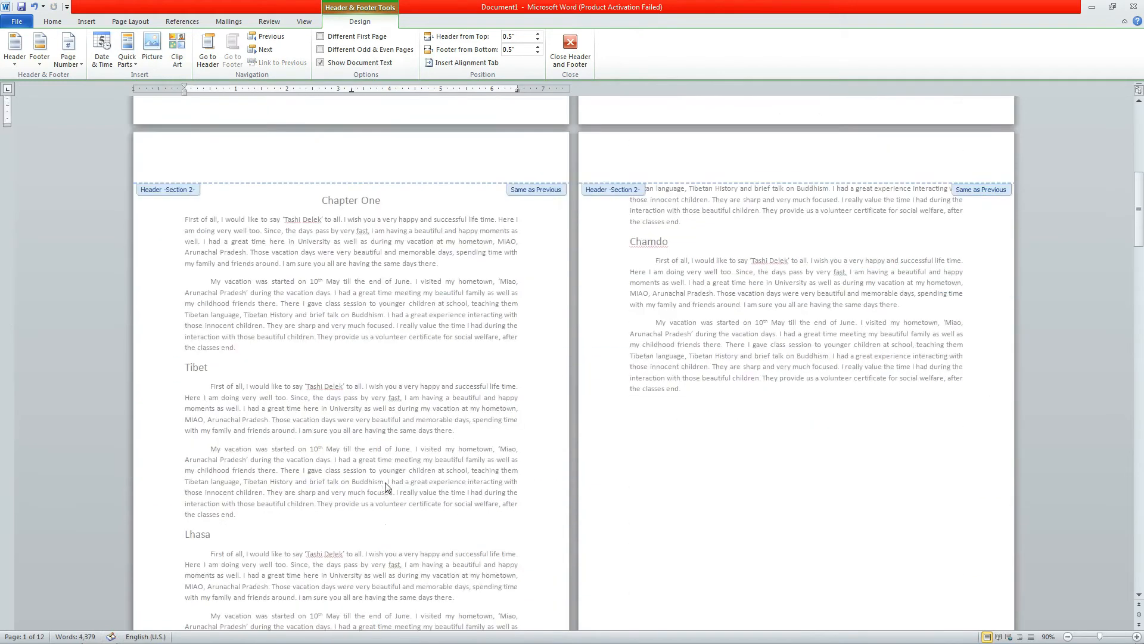
scroll(385, 488, down, 3)
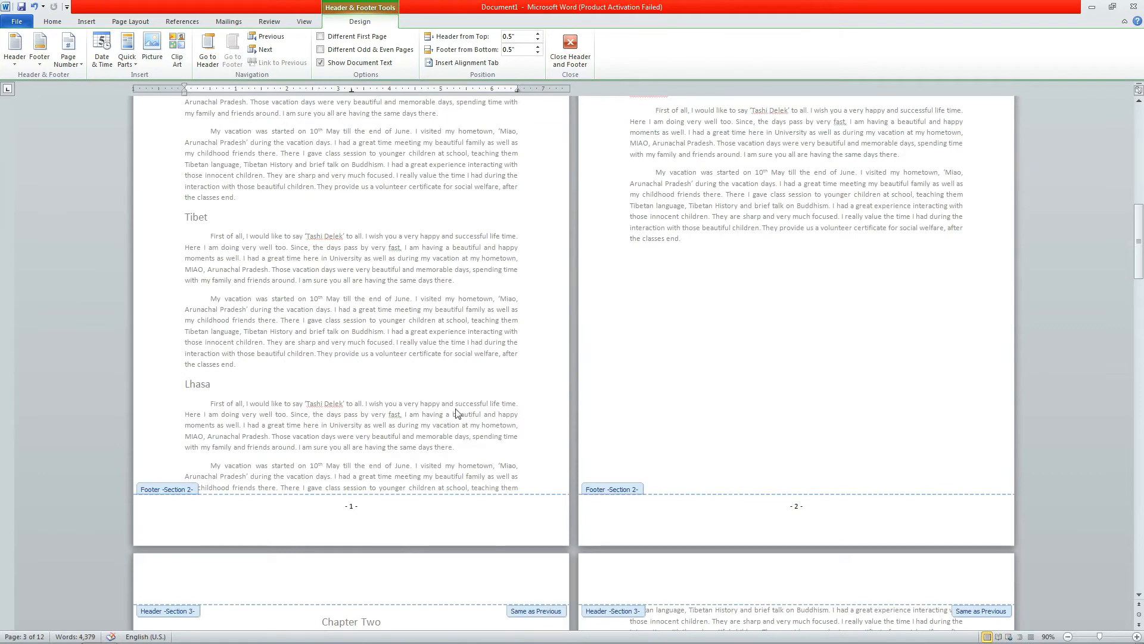
scroll(456, 413, up, 5)
scroll(456, 413, up, 5)
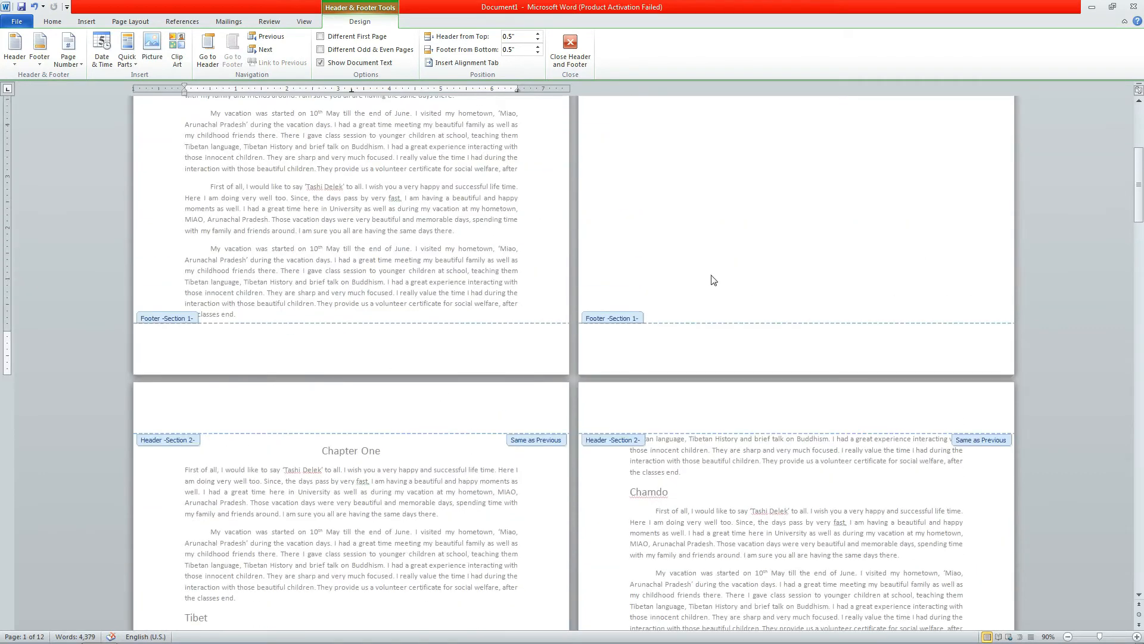
double_click(713, 280)
Check the bottoms of the preface and Chapter One pages for page numbers
scroll(592, 249, up, 12)
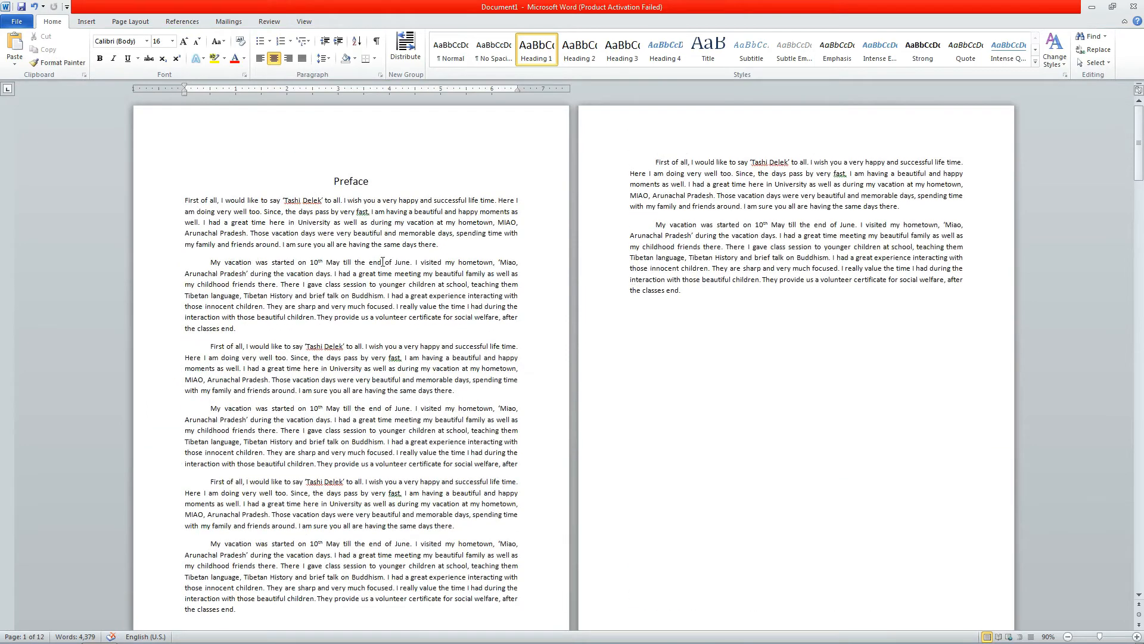
scroll(797, 336, down, 12)
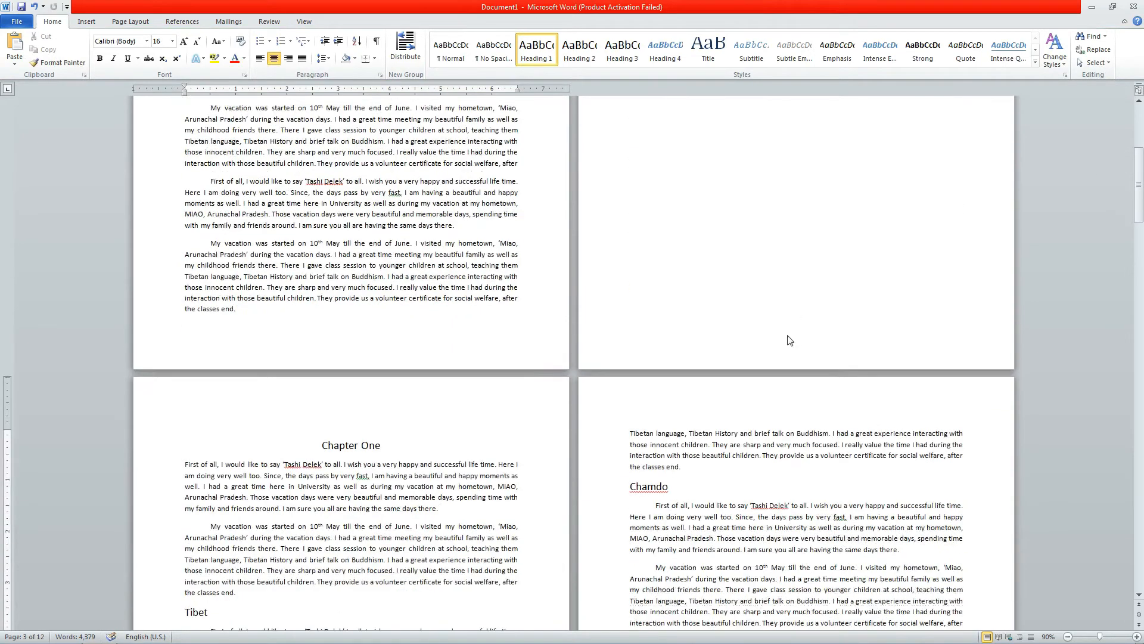
scroll(789, 336, down, 4)
scroll(787, 336, up, 4)
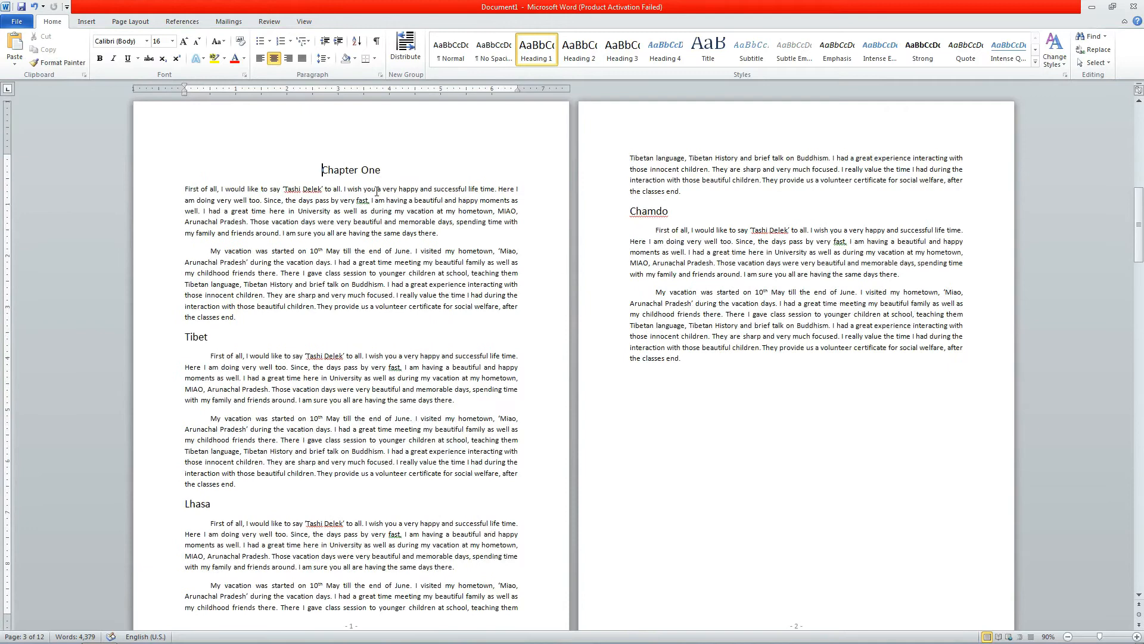
scroll(399, 356, down, 3)
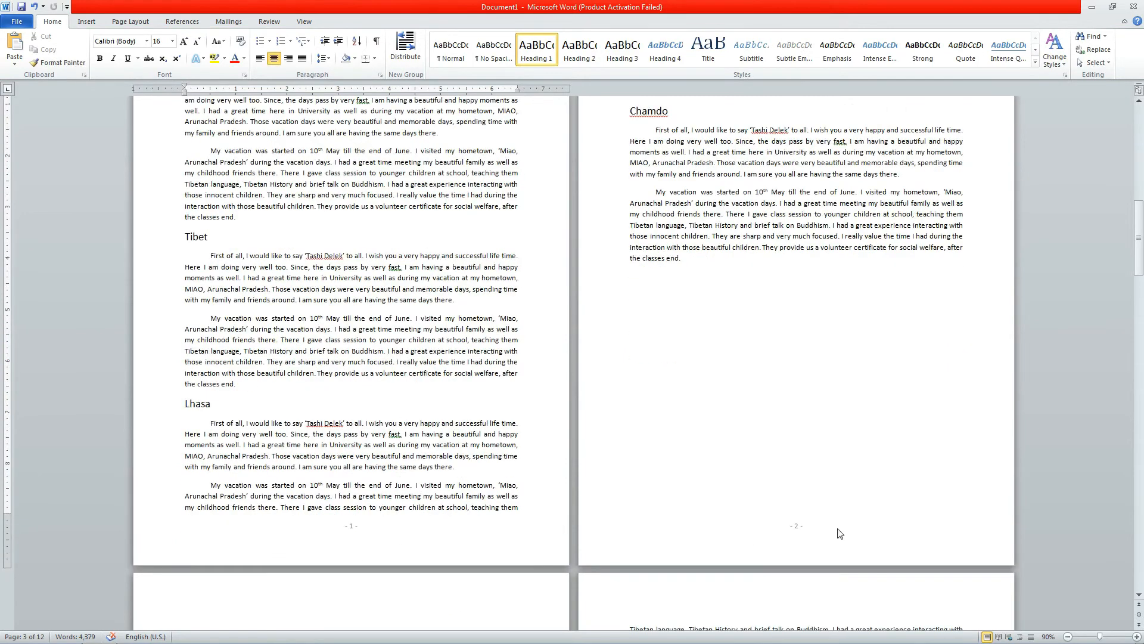
scroll(792, 530, down, 4)
scroll(834, 529, up, 10)
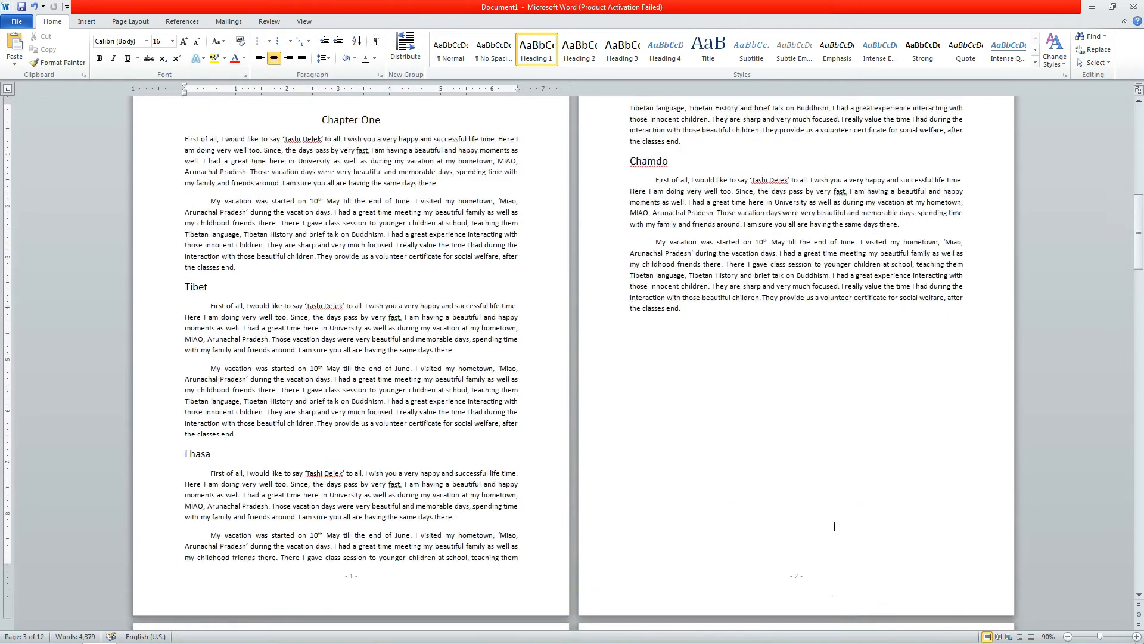
scroll(738, 467, up, 2)
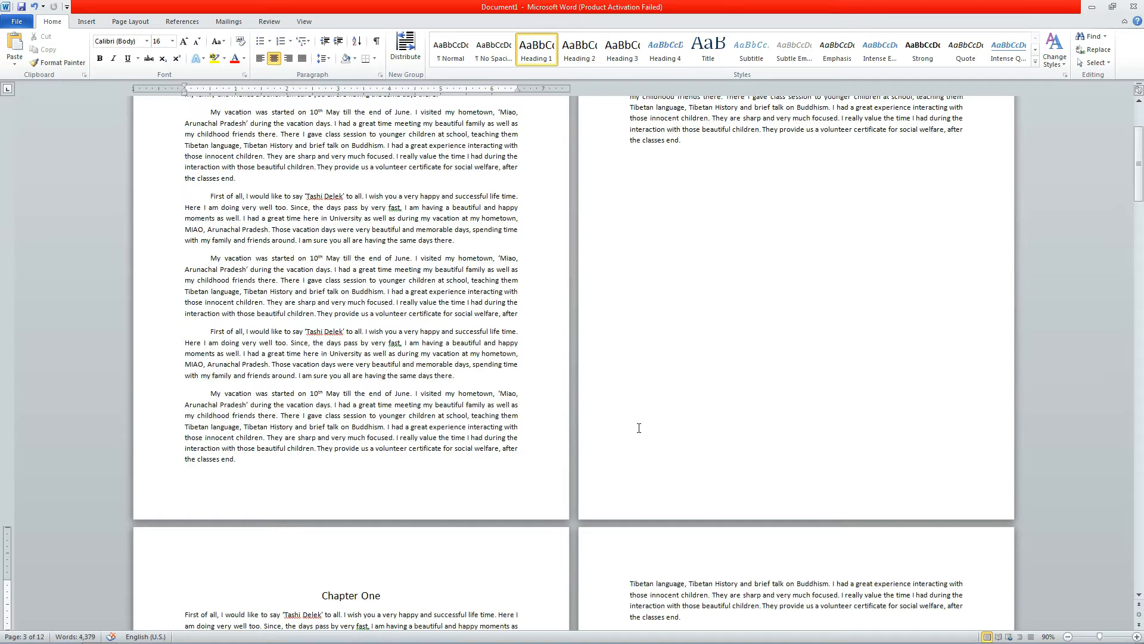
Insert a centred Plain Number 2 page number at the bottom of the preface section's pages
double_click(384, 488)
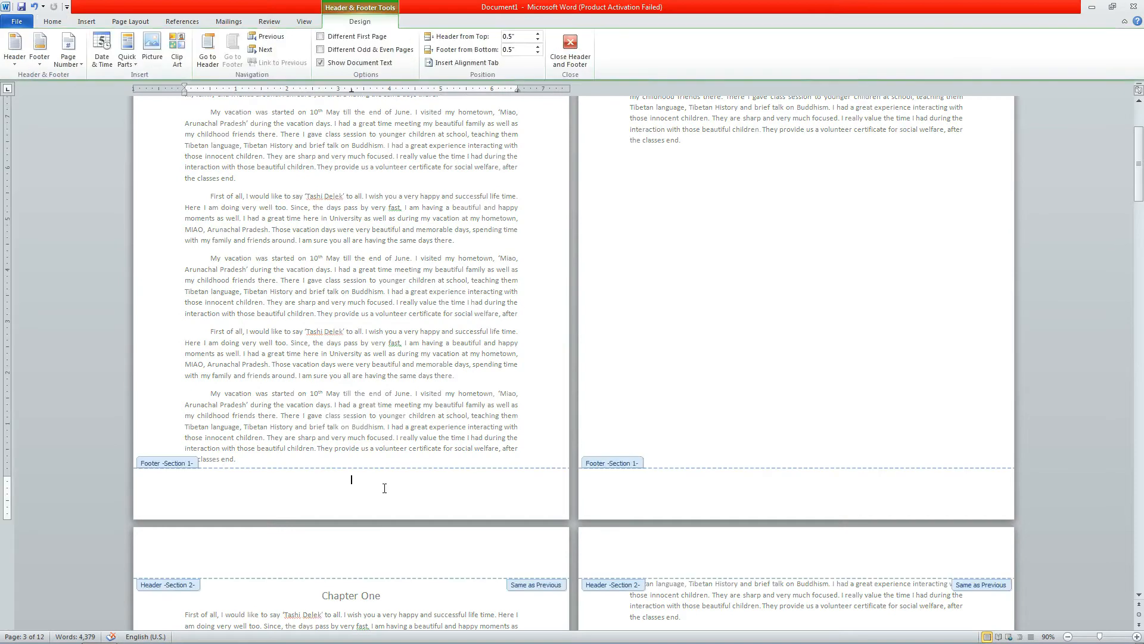
right_click(368, 481)
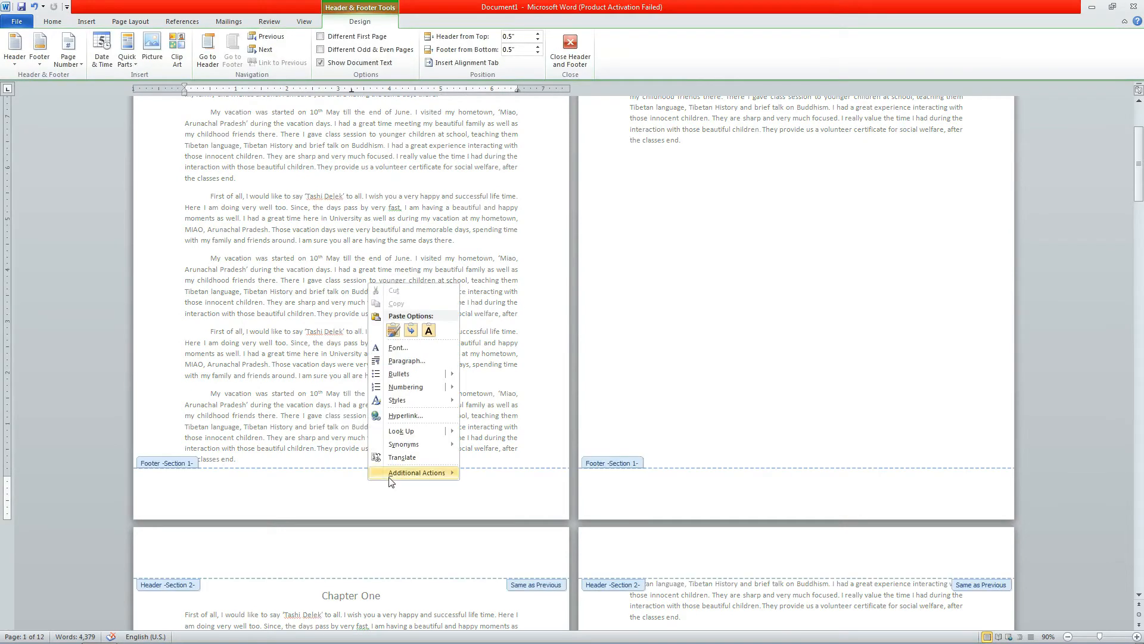
click(353, 487)
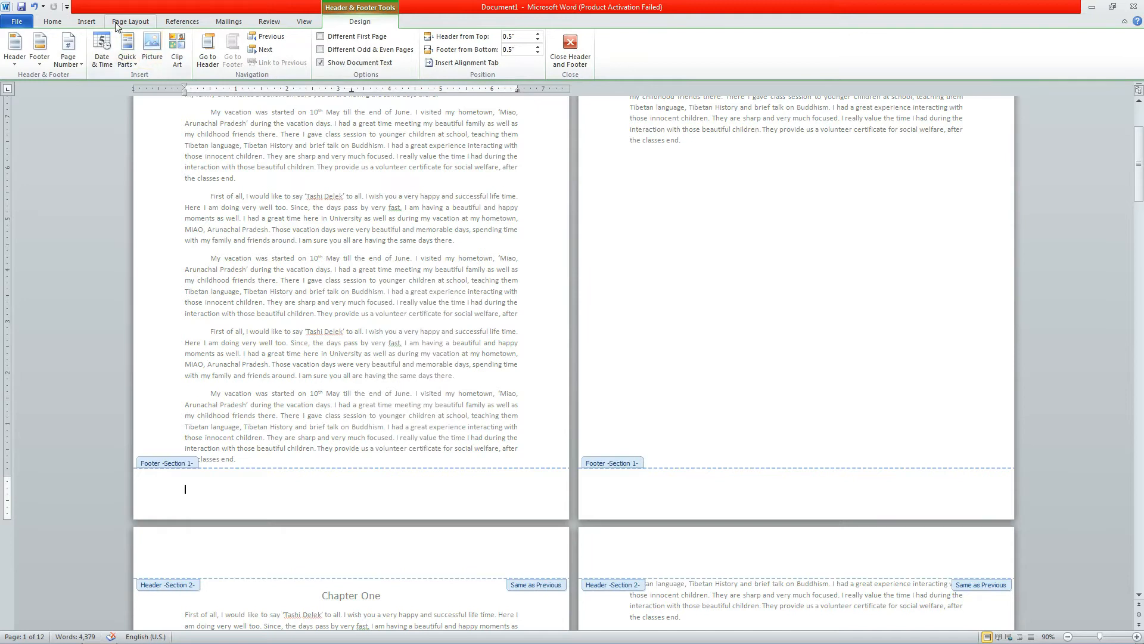
click(94, 22)
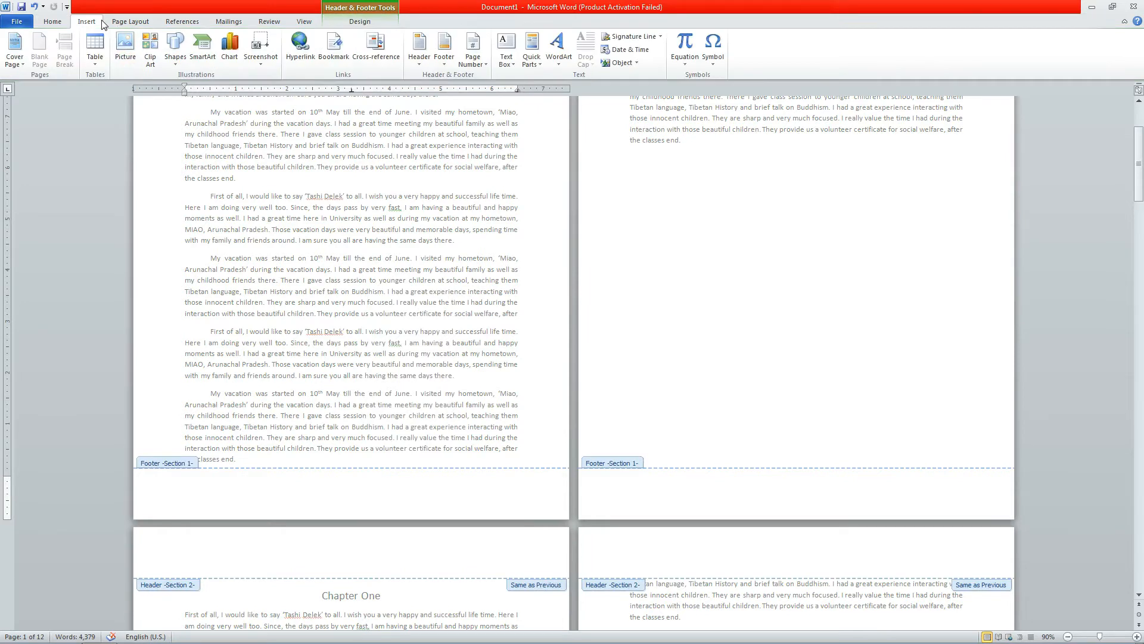
click(478, 65)
mouse_move(527, 90)
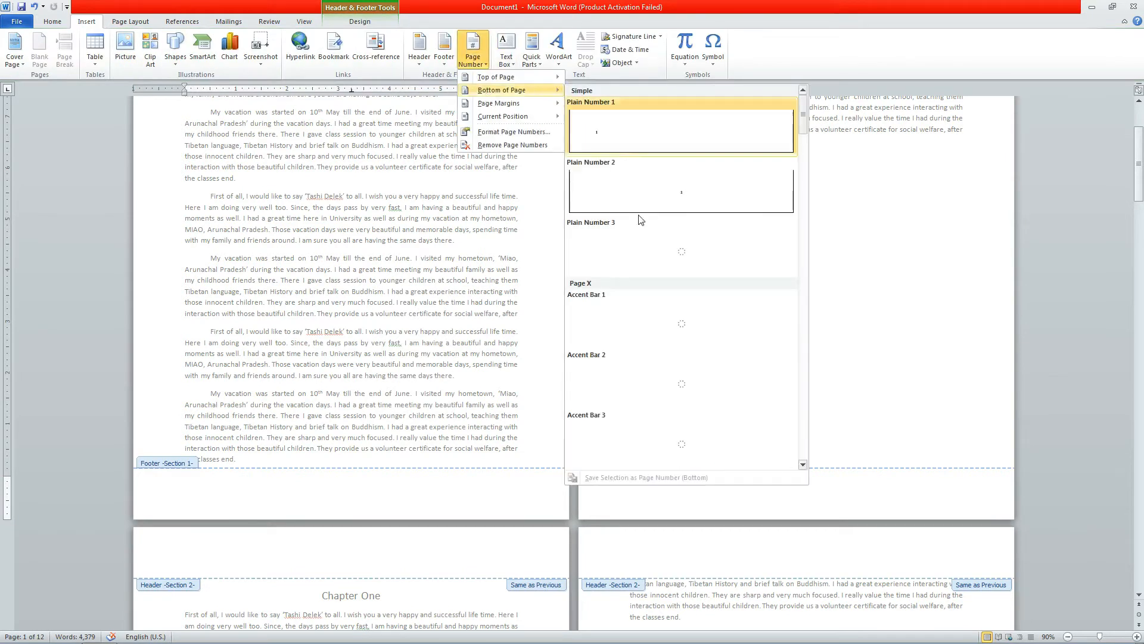
click(697, 197)
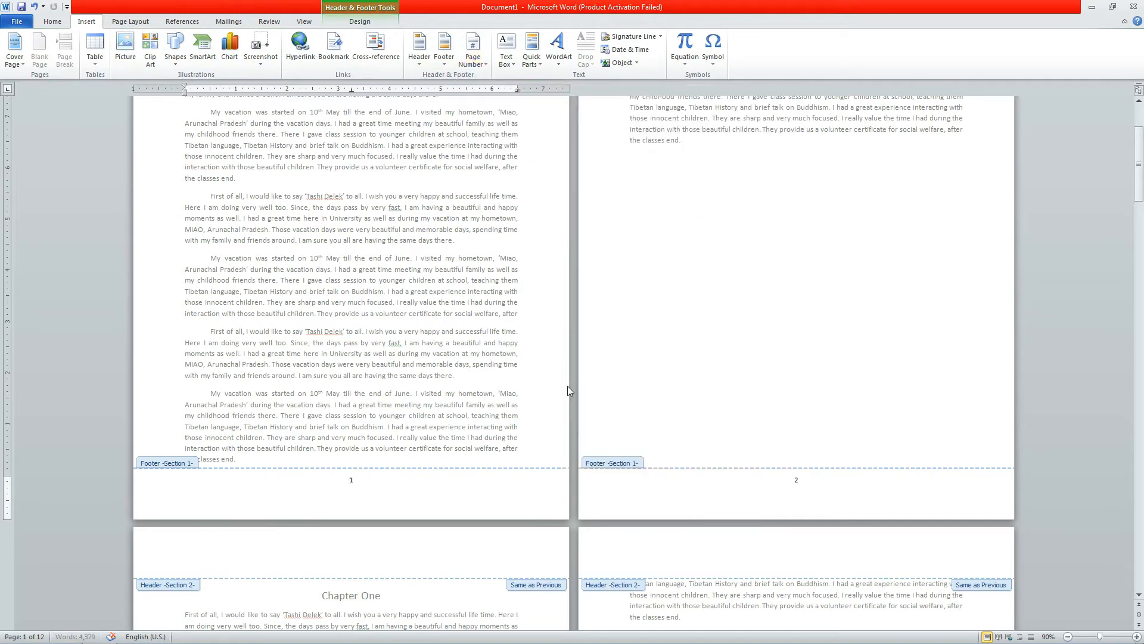
Format the preface section's page numbers as i, ii, iii, starting at i, and close the footer
right_click(356, 480)
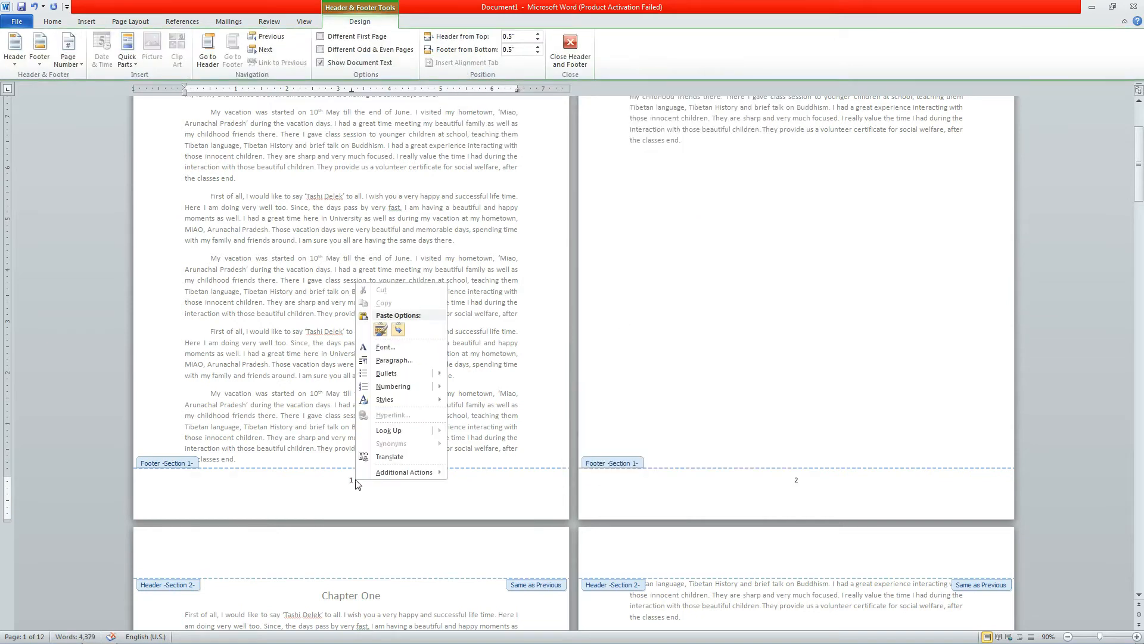
click(348, 479)
double_click(350, 479)
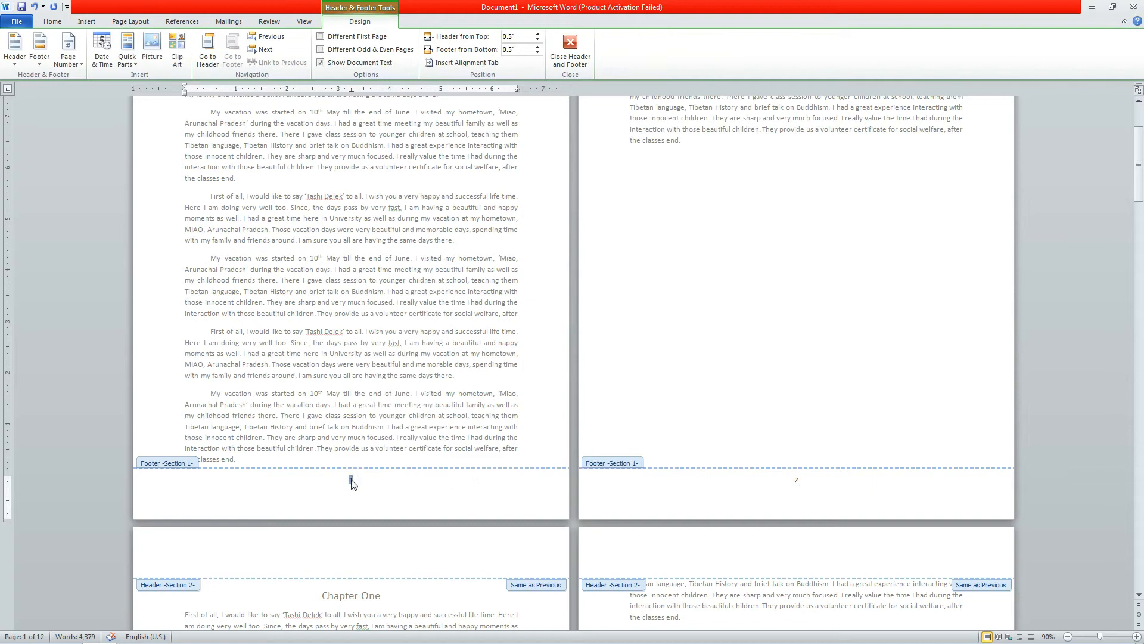
right_click(350, 480)
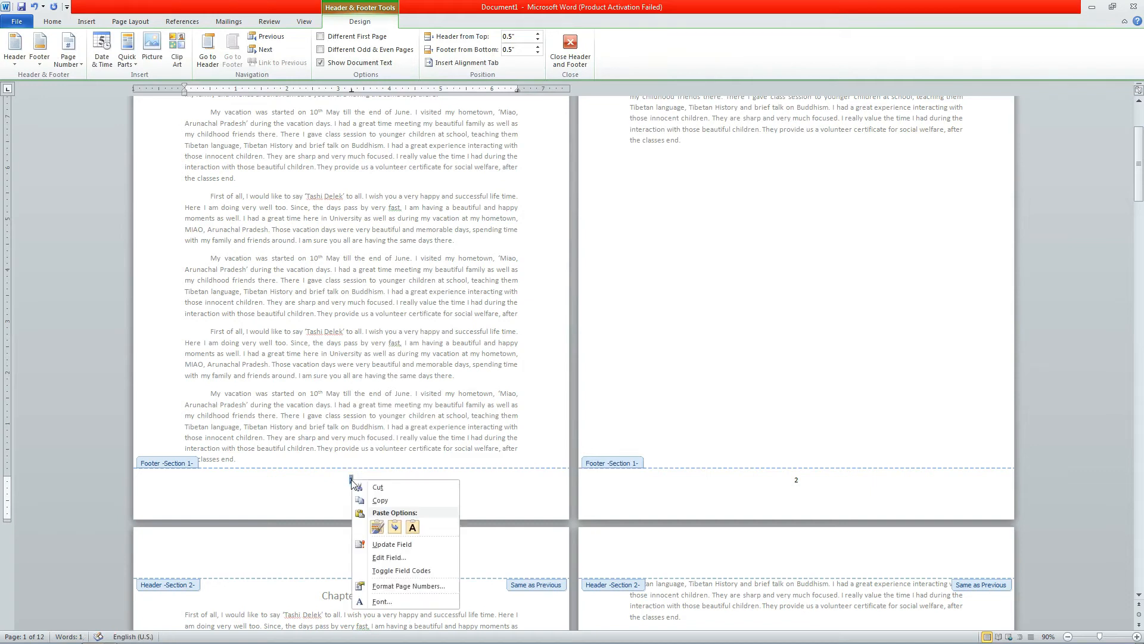
click(390, 586)
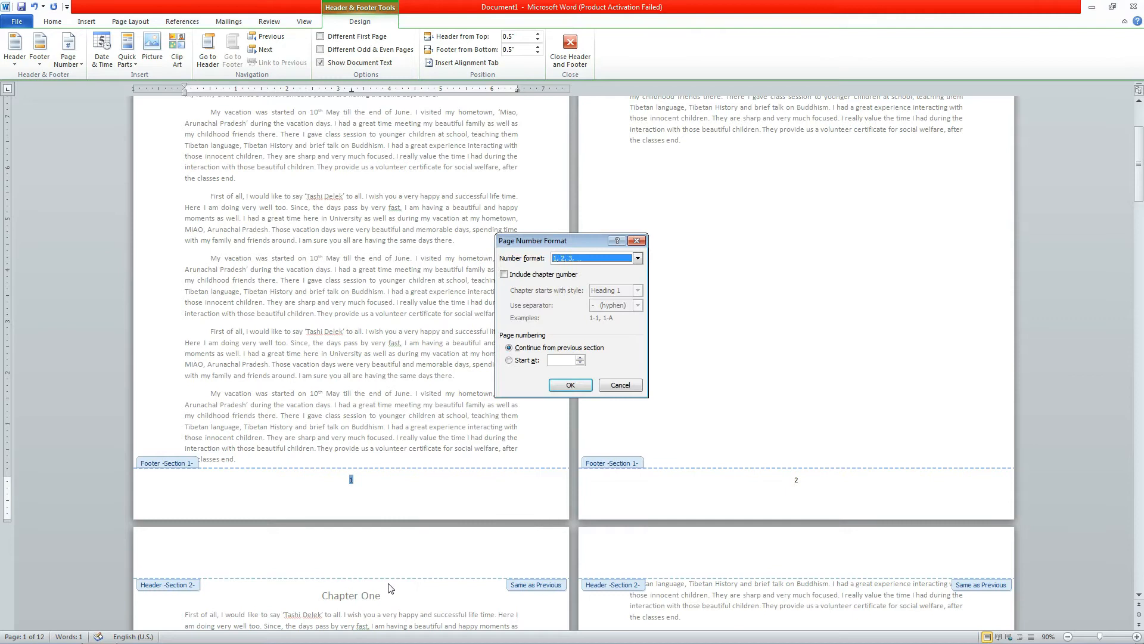
click(582, 264)
click(579, 303)
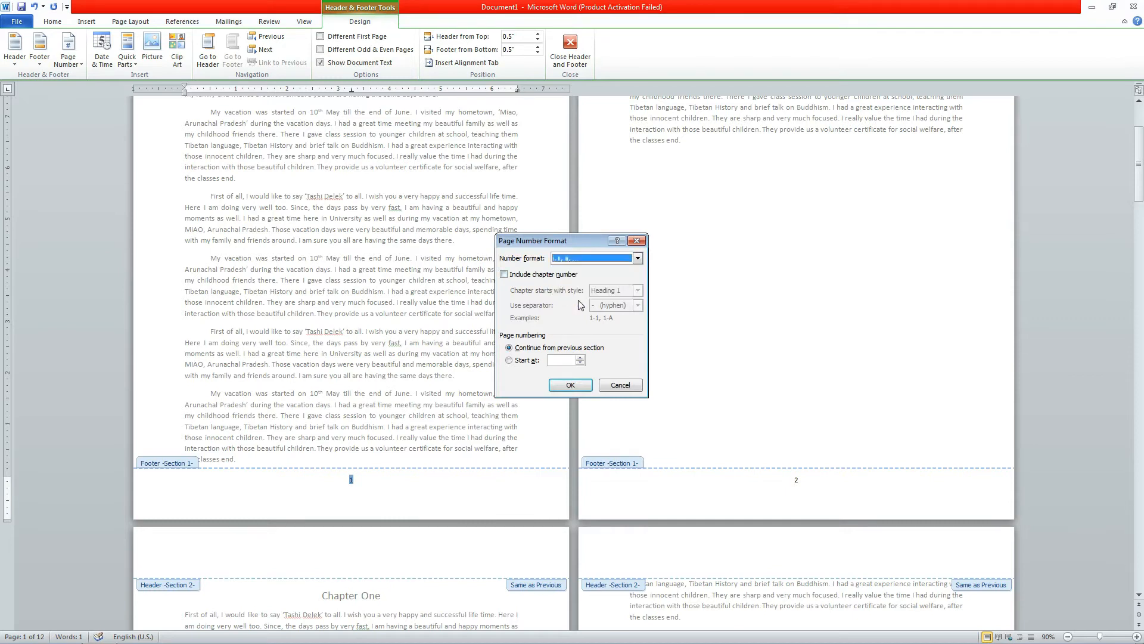
click(525, 361)
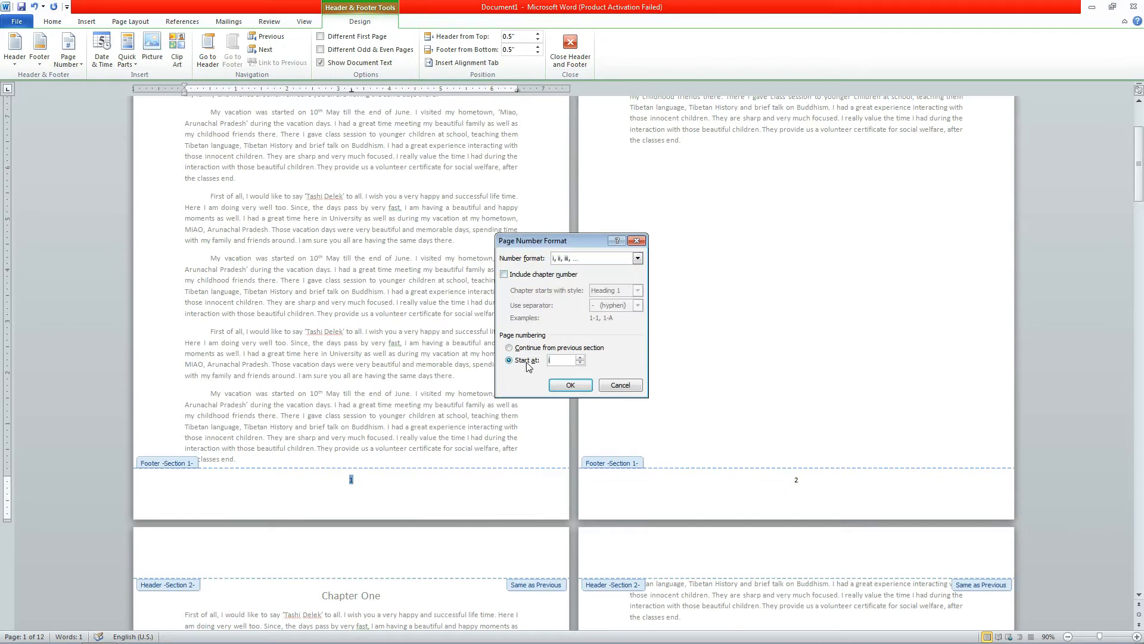
click(571, 385)
scroll(509, 430, down, 4)
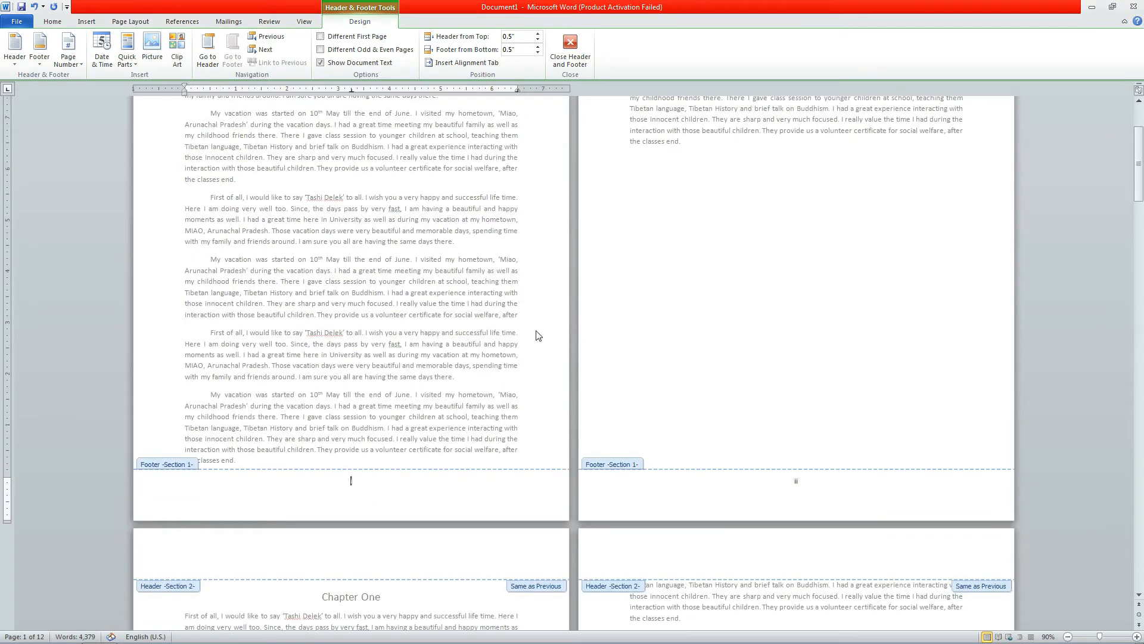
key(Escape)
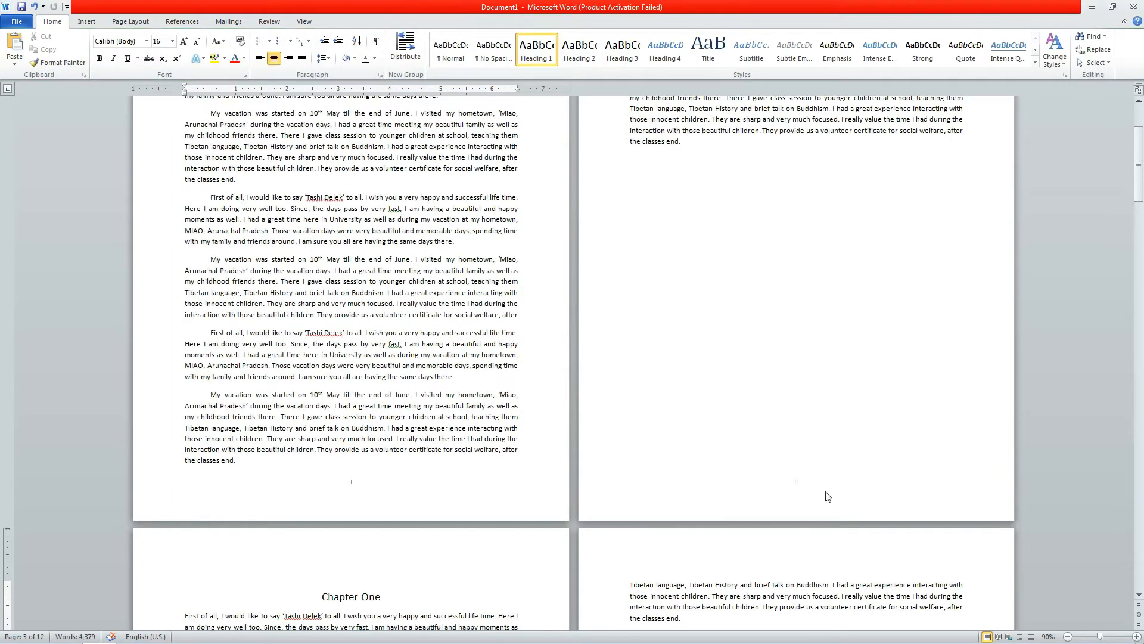
Check the page numbering at the bottom of the Chapter One pages
scroll(830, 496, down, 15)
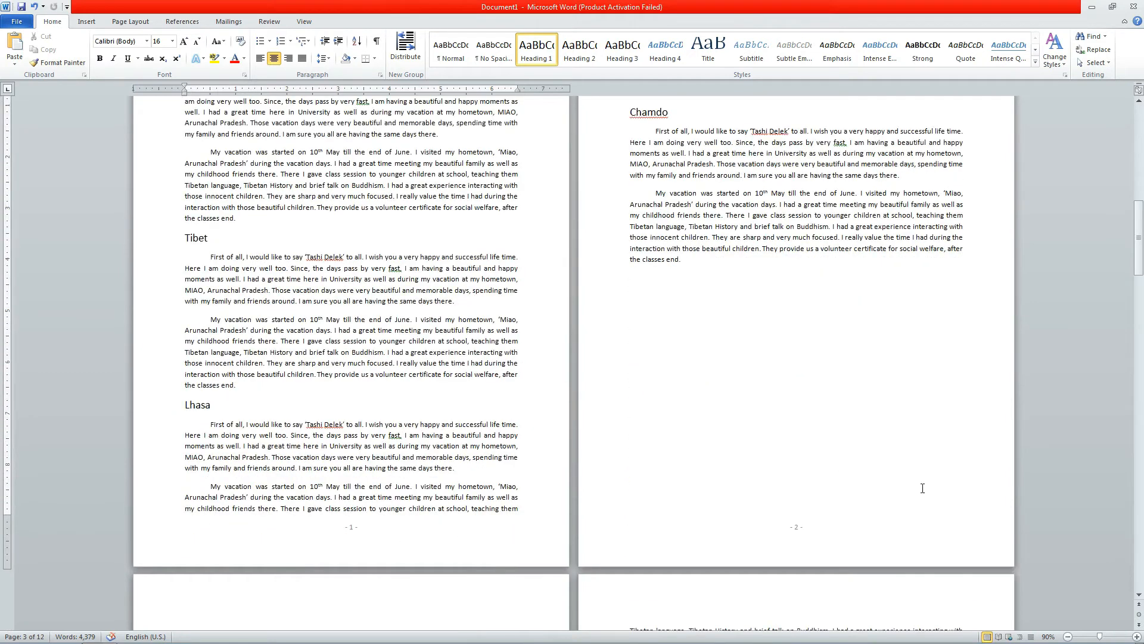
scroll(820, 430, up, 3)
scroll(429, 513, down, 3)
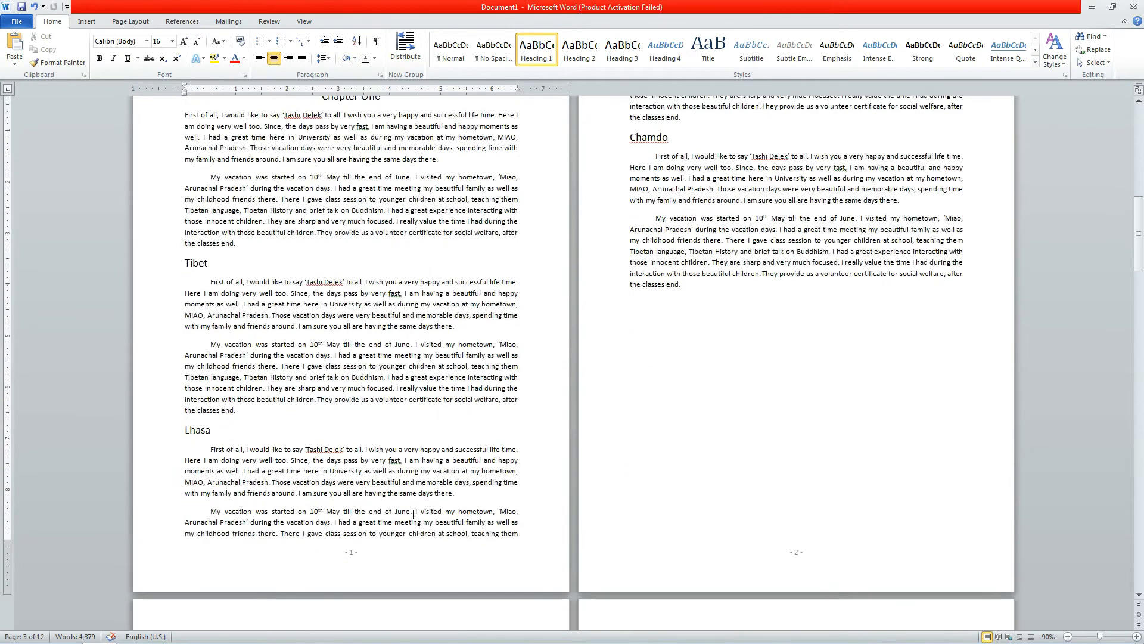
Check the Chapter One footer's link to the preface section, close the footer and review the page numbers on both sections
double_click(378, 529)
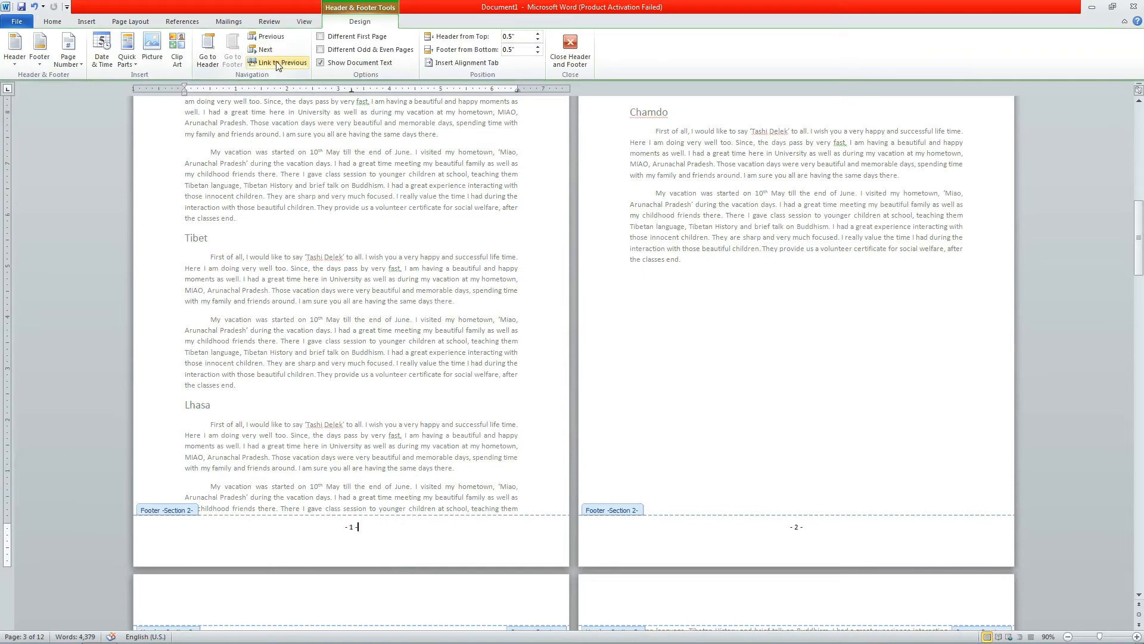
scroll(524, 215, up, 6)
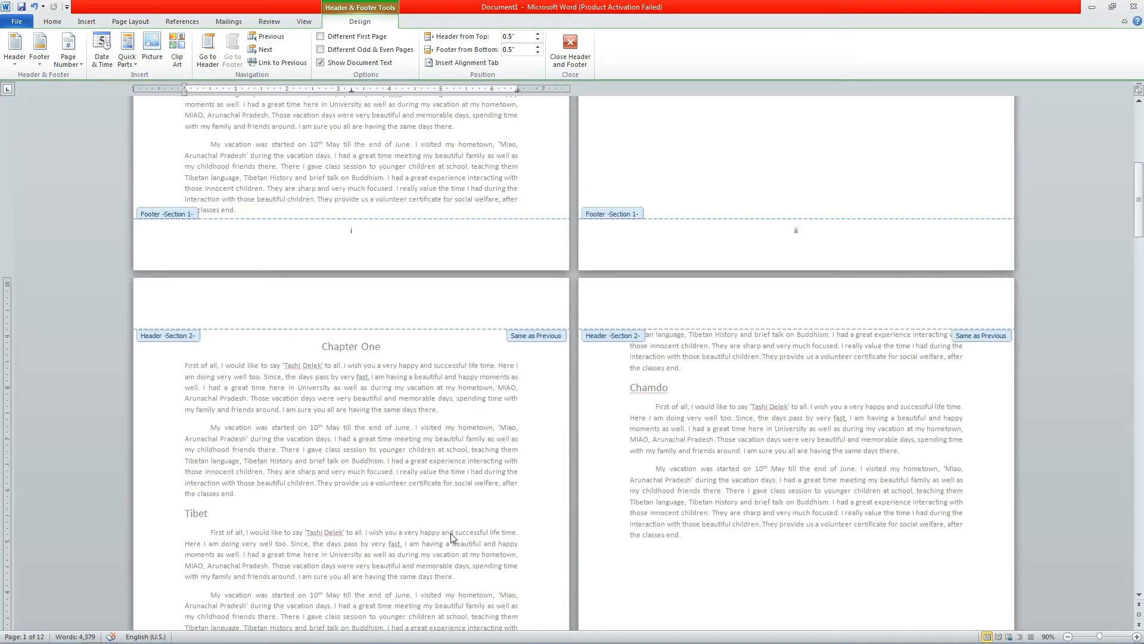
double_click(462, 513)
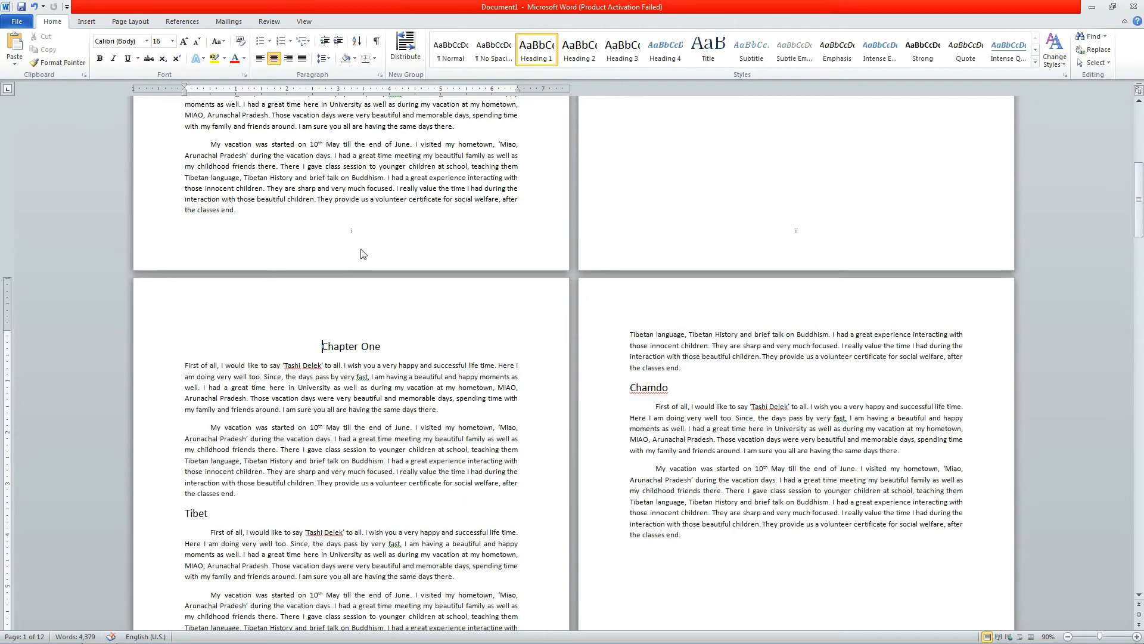
scroll(681, 275, up, 6)
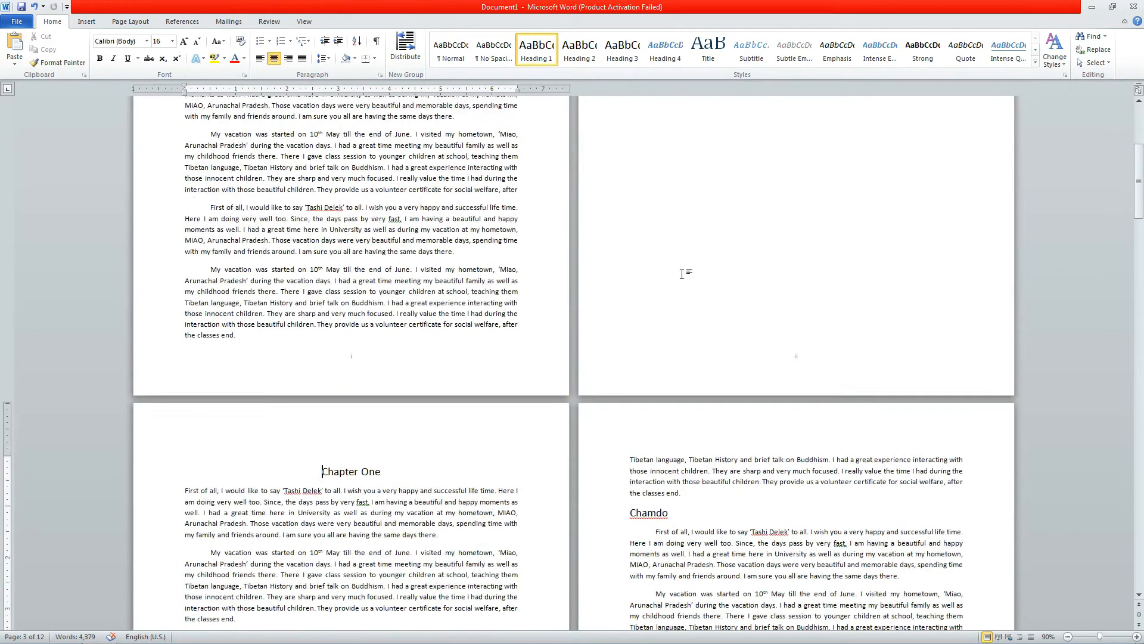
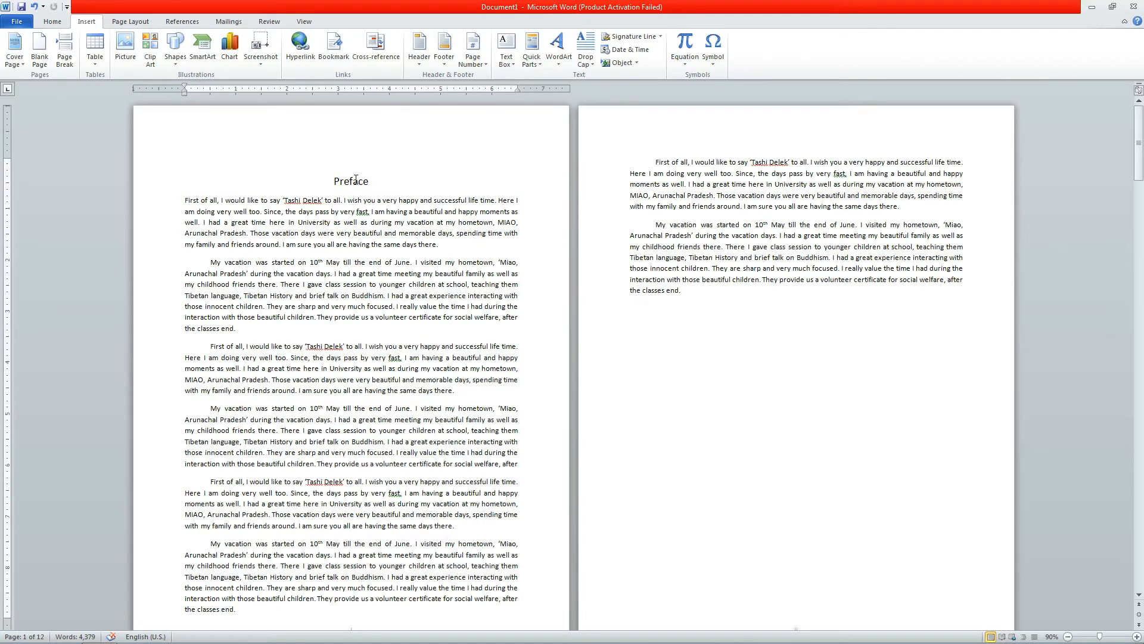
Enter "Chapter One" as the header of the Chapter One section and unlink it from the previous section
scroll(358, 249, down, 12)
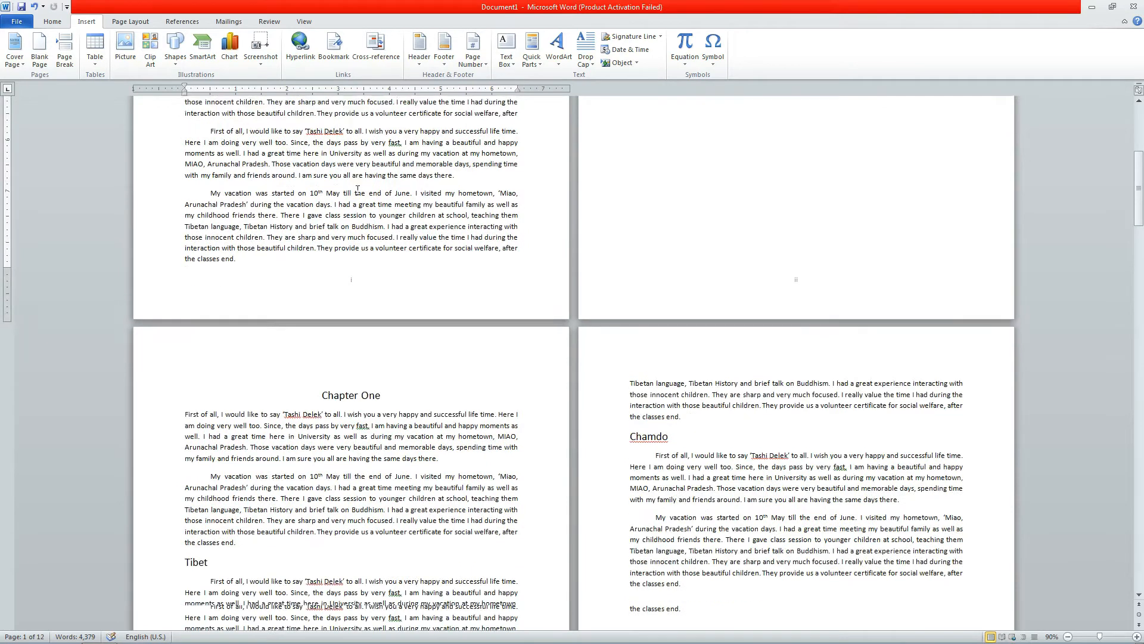
double_click(350, 317)
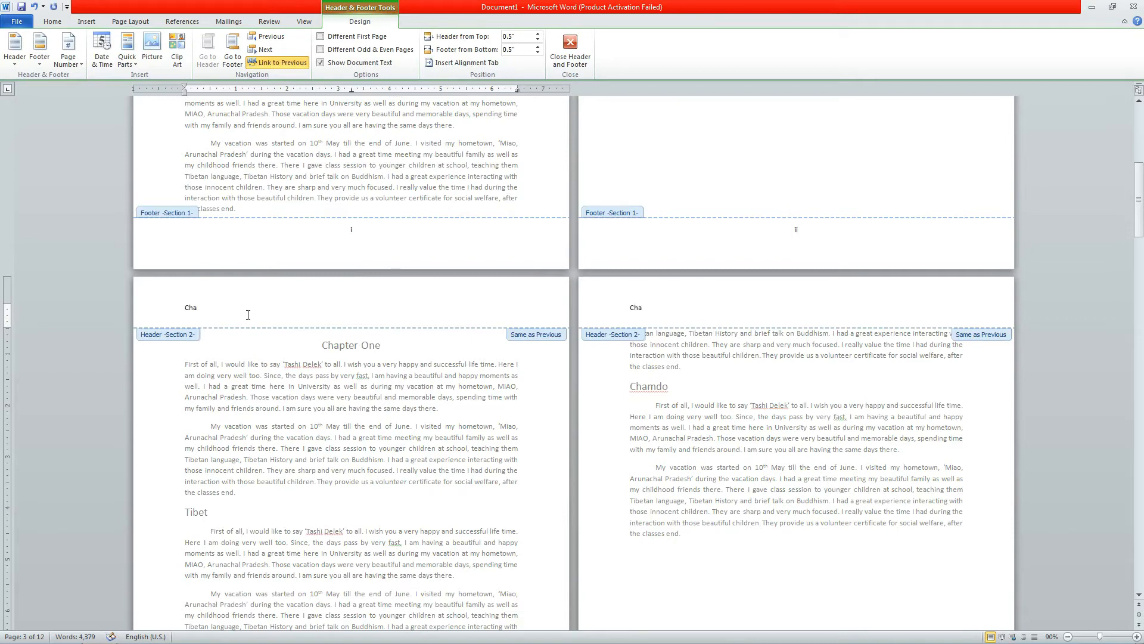
text(ter One)
click(279, 62)
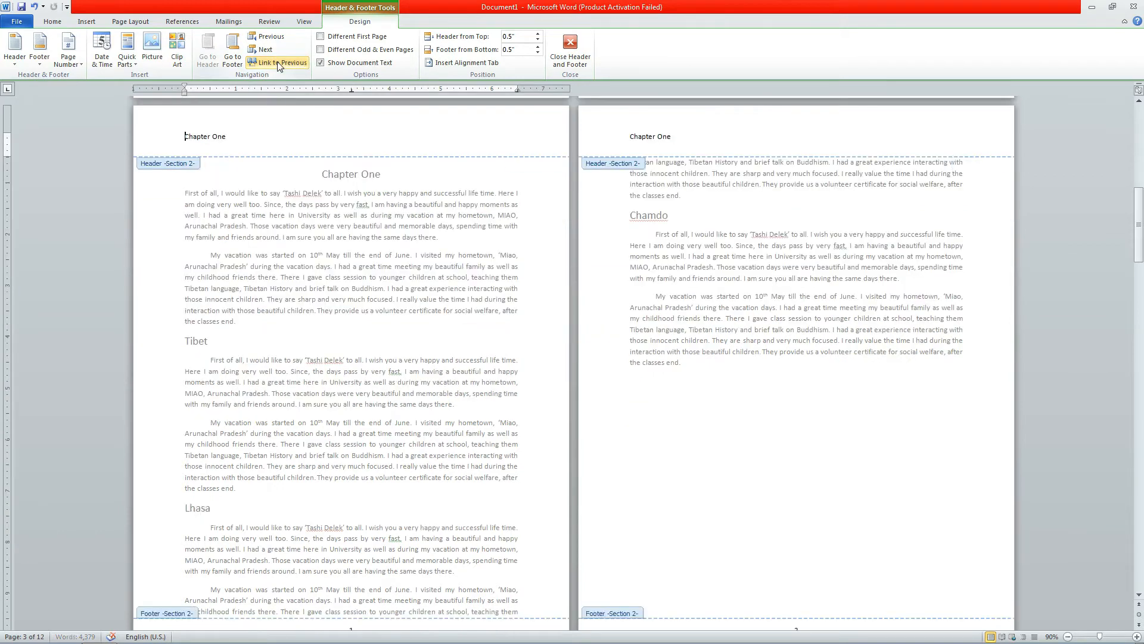
Delete the "Chapter One" header text from the preface section and close the header
scroll(291, 145, up, 12)
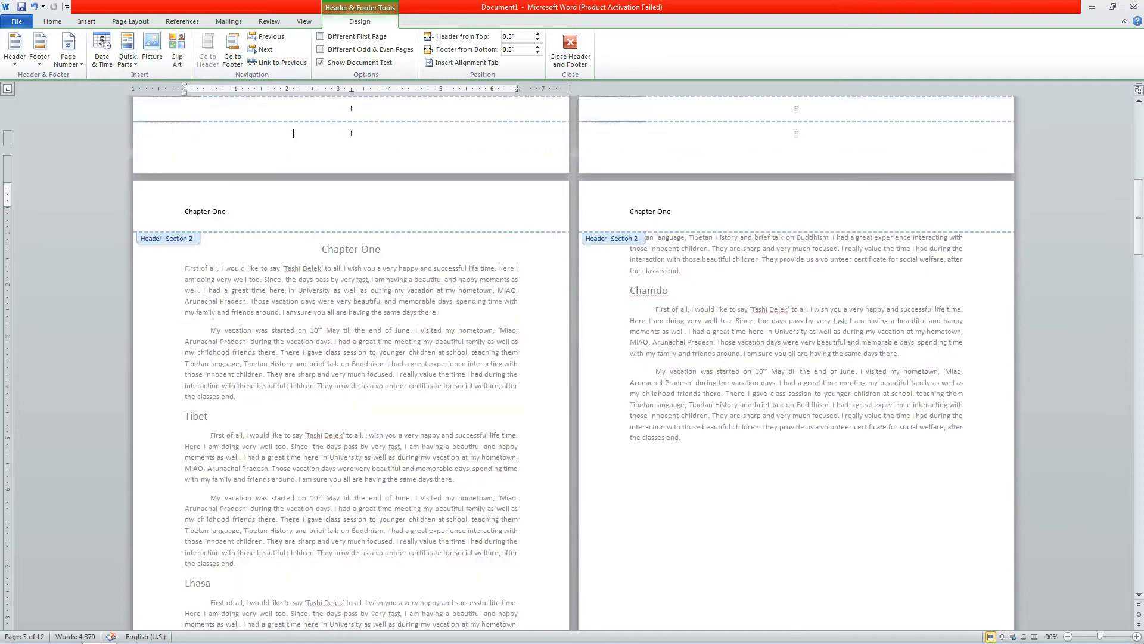
scroll(297, 153, up, 3)
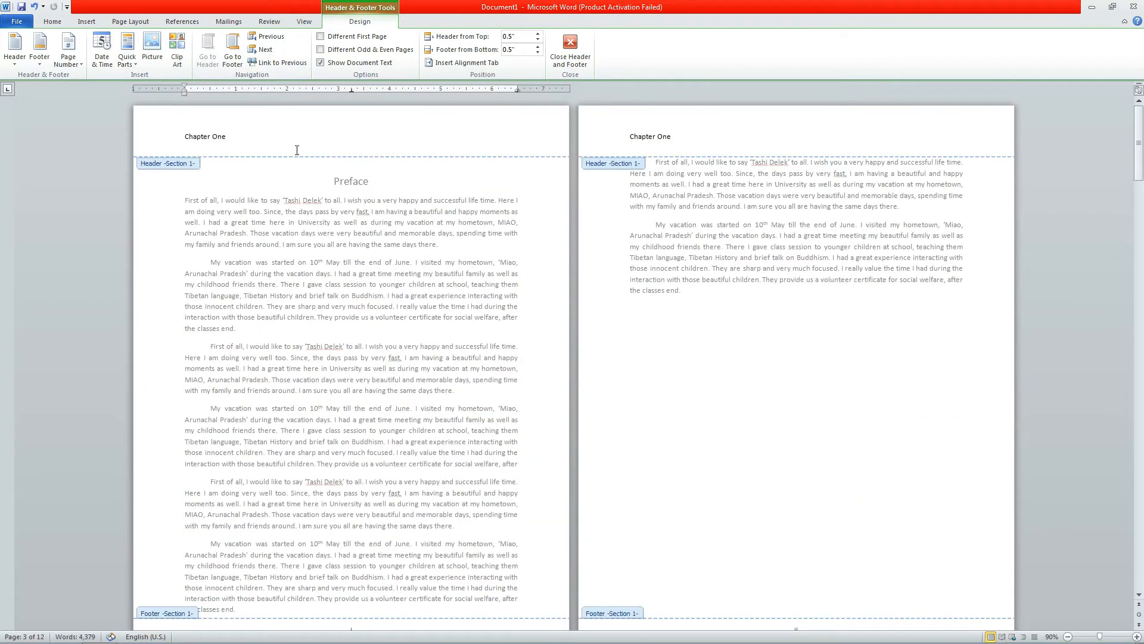
scroll(280, 190, down, 8)
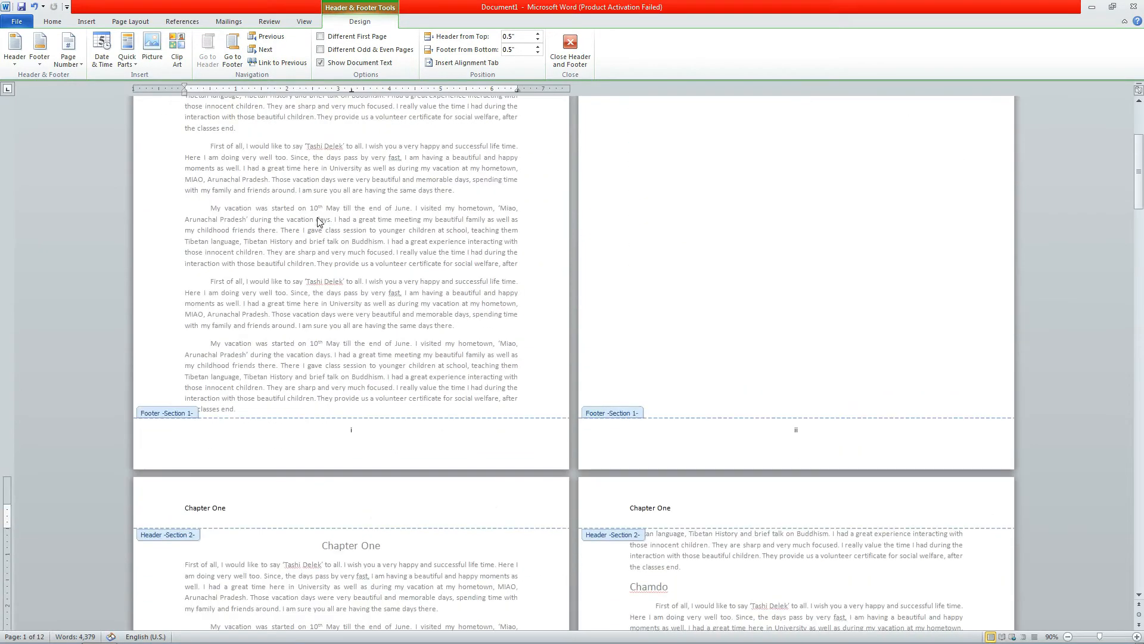
double_click(336, 200)
scroll(280, 167, up, 8)
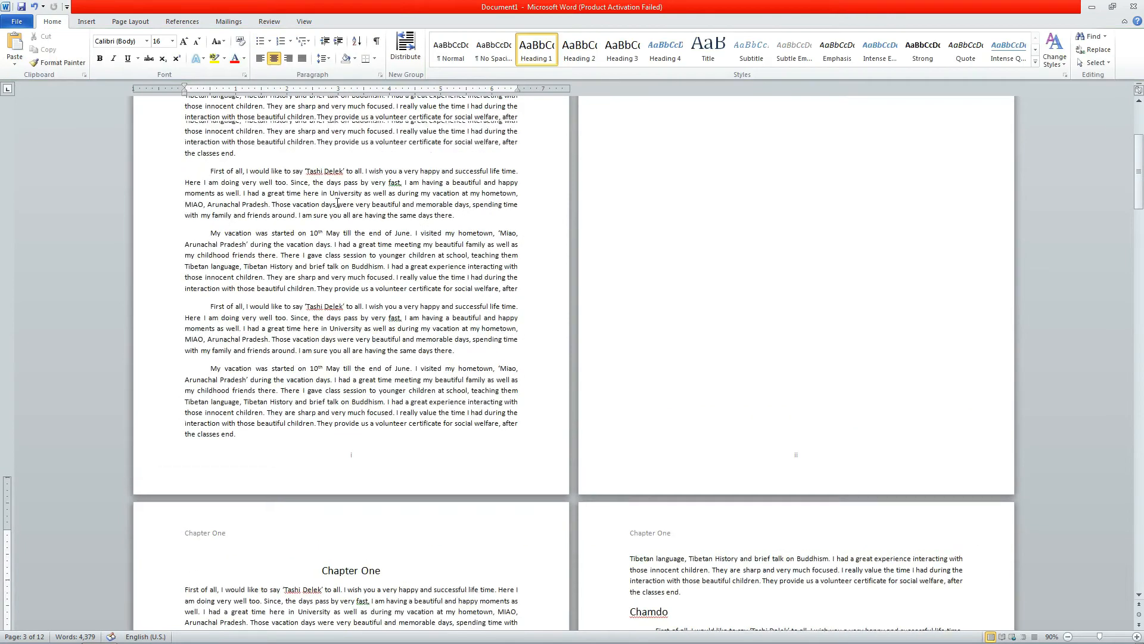
double_click(227, 130)
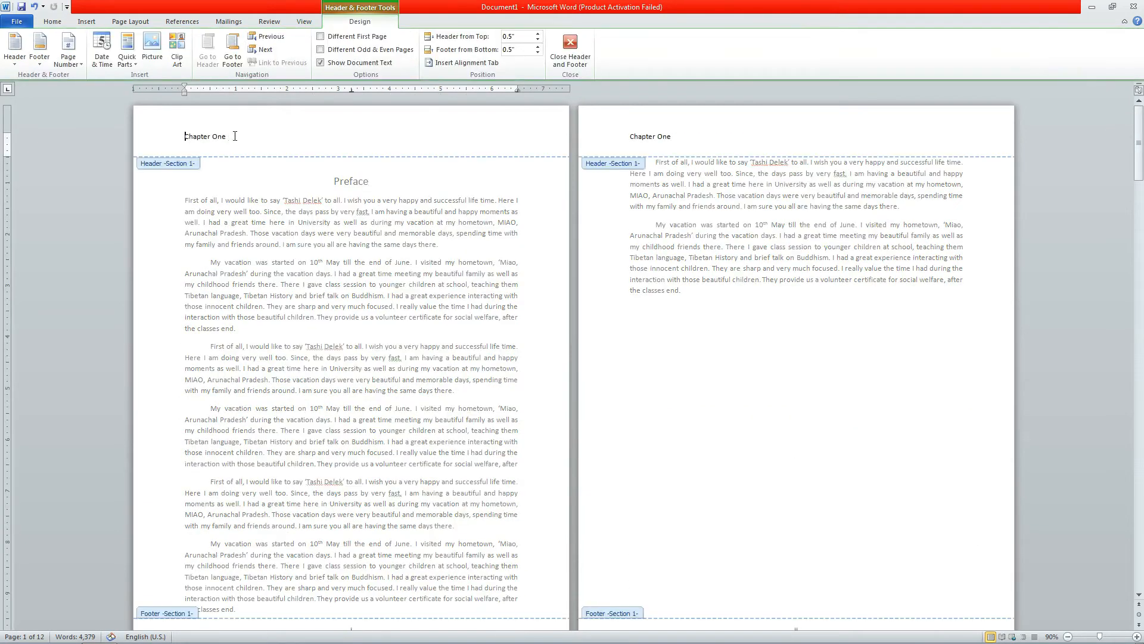
click(124, 136)
key(Delete)
scroll(397, 289, down, 8)
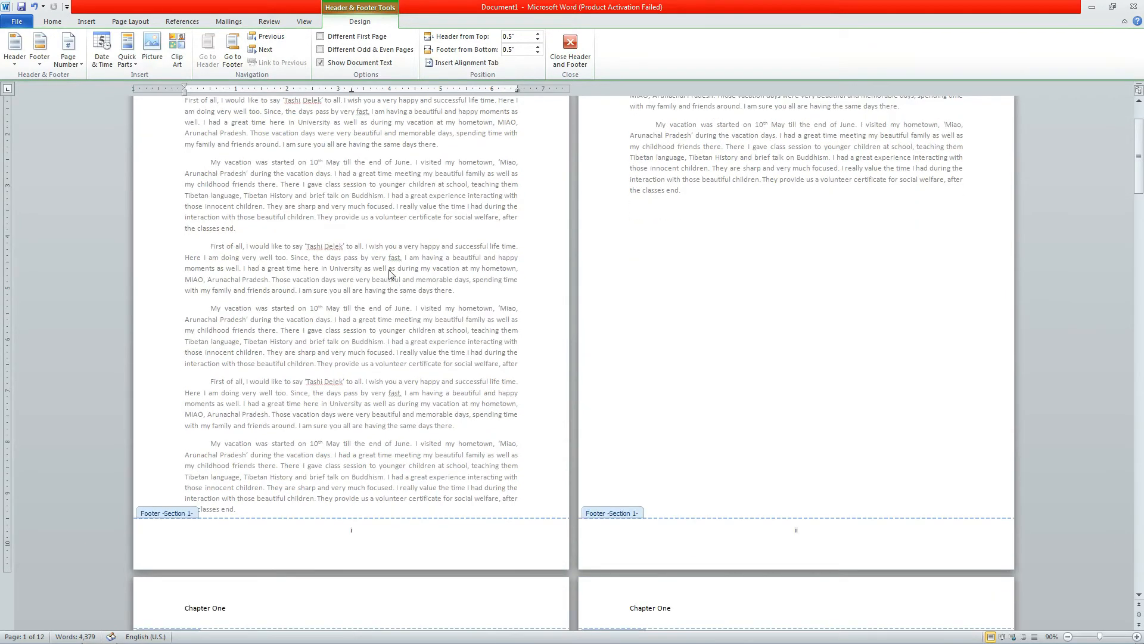
double_click(372, 316)
Unlink the Chapter Two section's header from the previous section and set its text to "Chapter Two"
scroll(195, 510, down, 1)
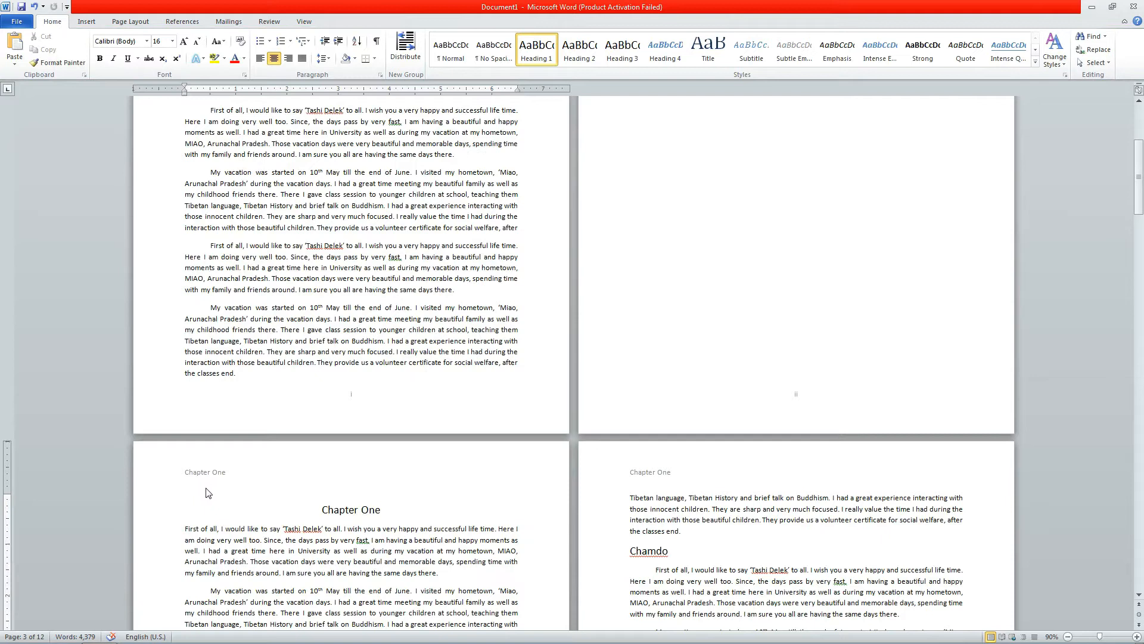
scroll(351, 487, down, 1)
scroll(351, 487, down, 20)
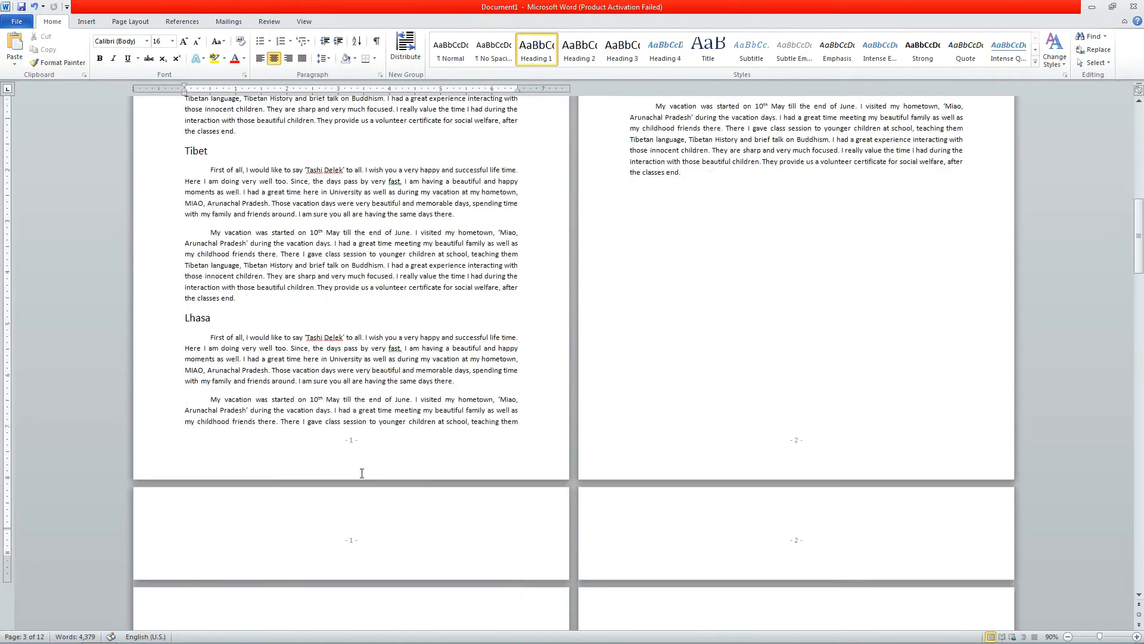
double_click(293, 389)
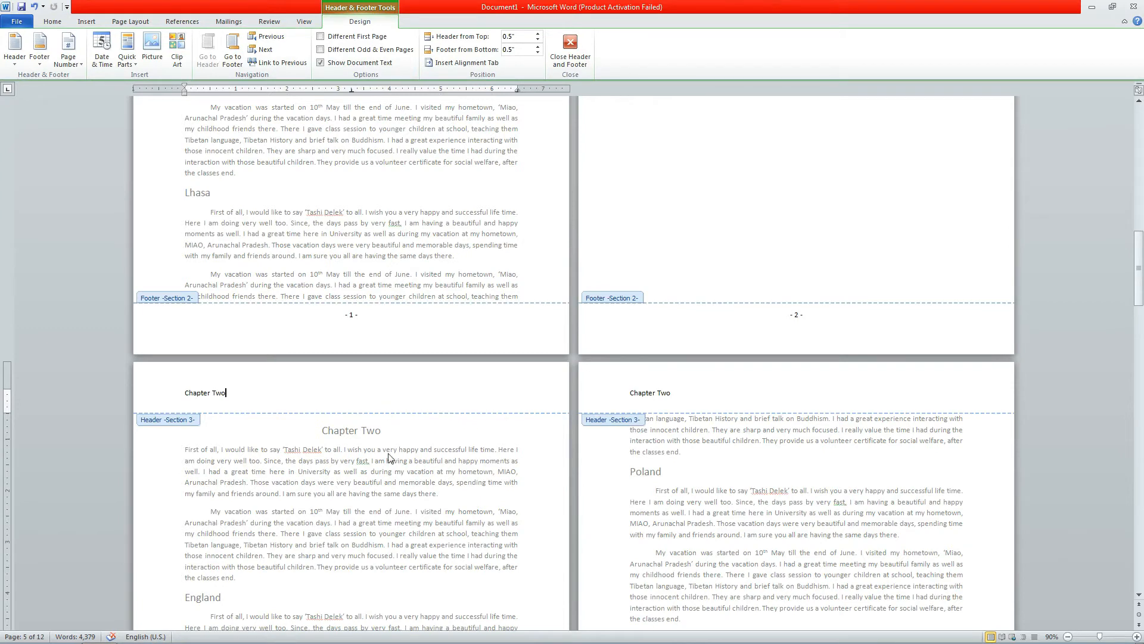
Unlink the Chapter Three section's header from the previous section and change its text to "Chapter Three"
scroll(389, 458, down, 15)
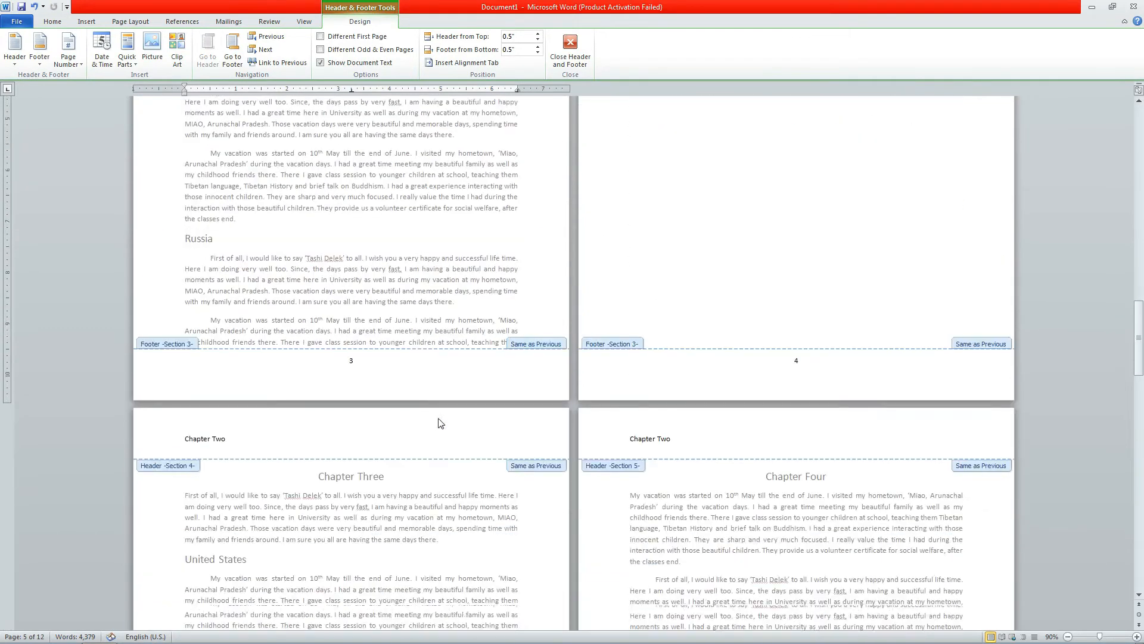
click(239, 441)
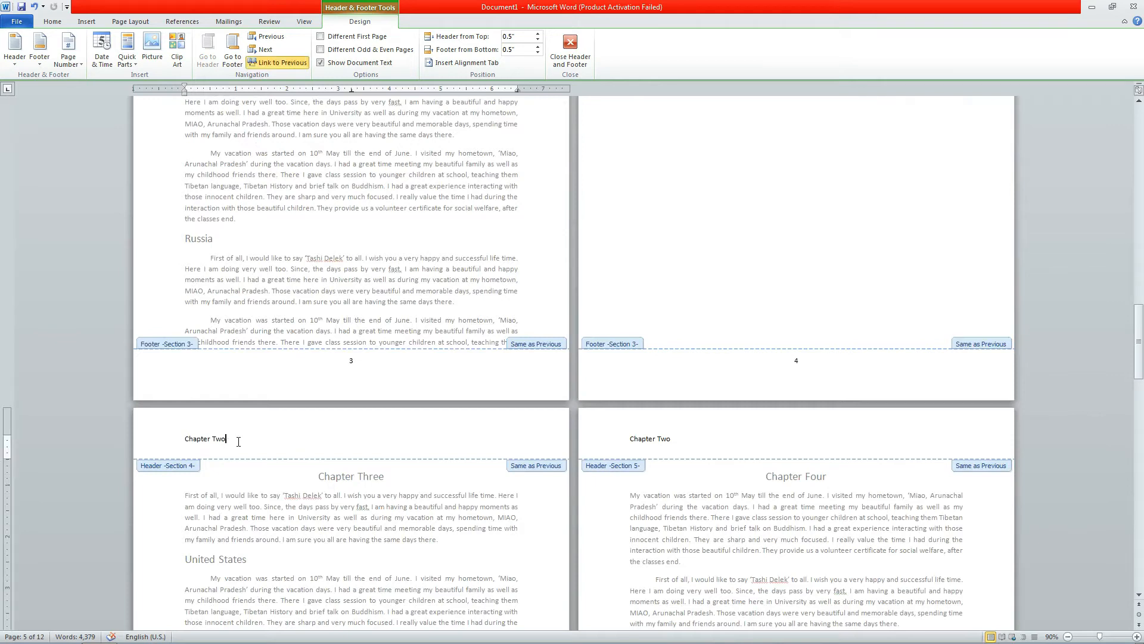
drag(239, 441, 215, 440)
click(273, 63)
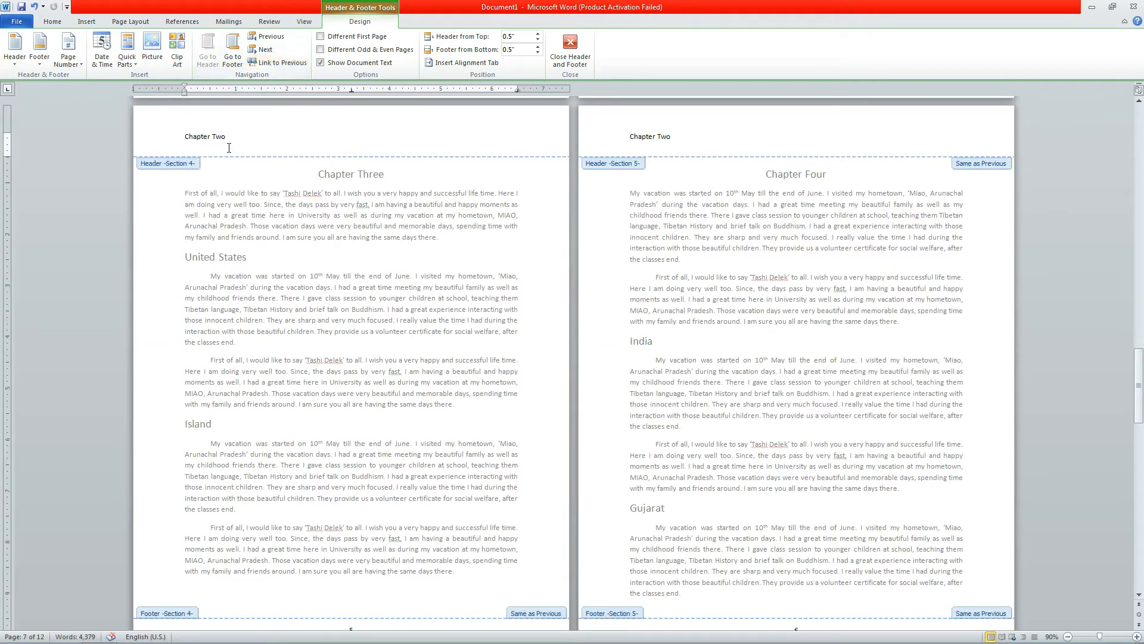
double_click(218, 136)
text(Three)
Unlink the Chapter Four section's header from the previous section and change its text to "Chapter Four"
scroll(307, 245, down, 9)
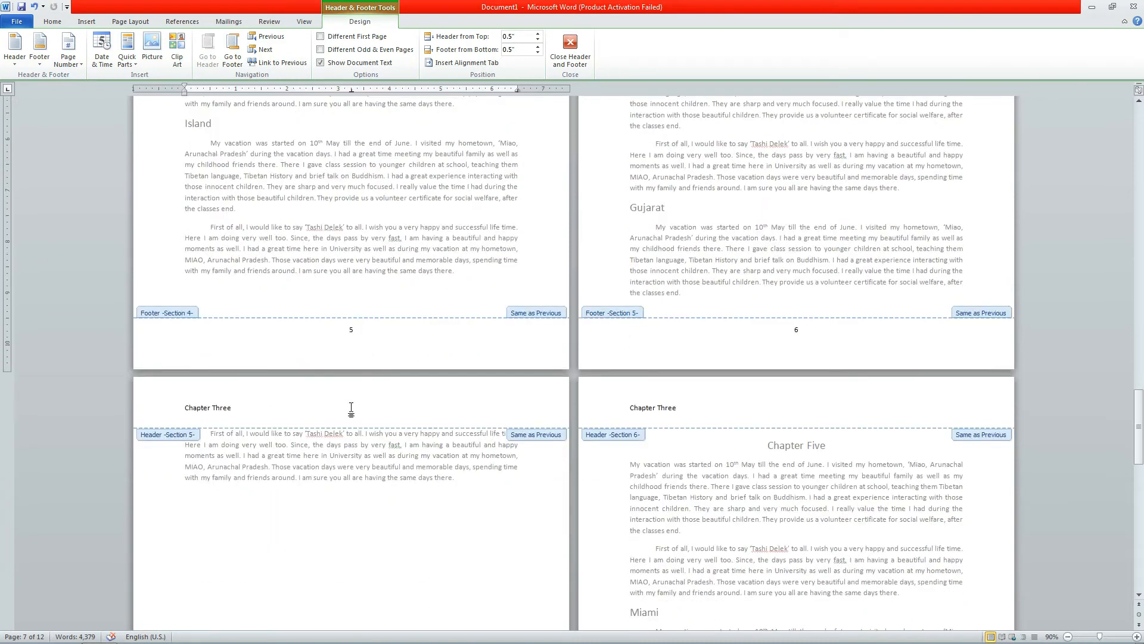
scroll(707, 416, up, 10)
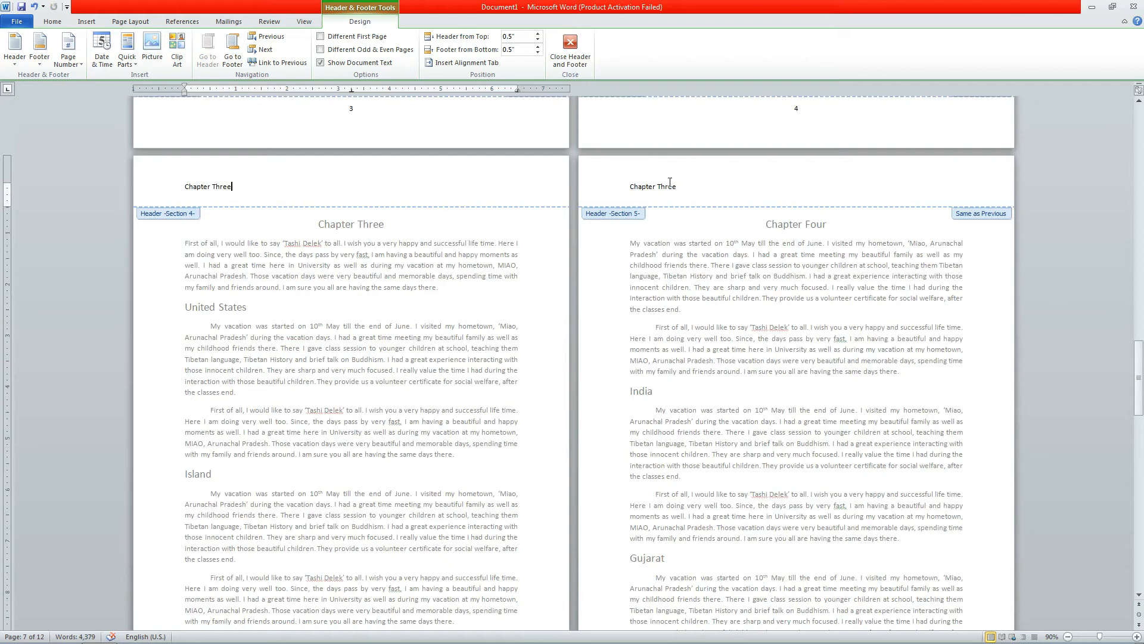
click(669, 185)
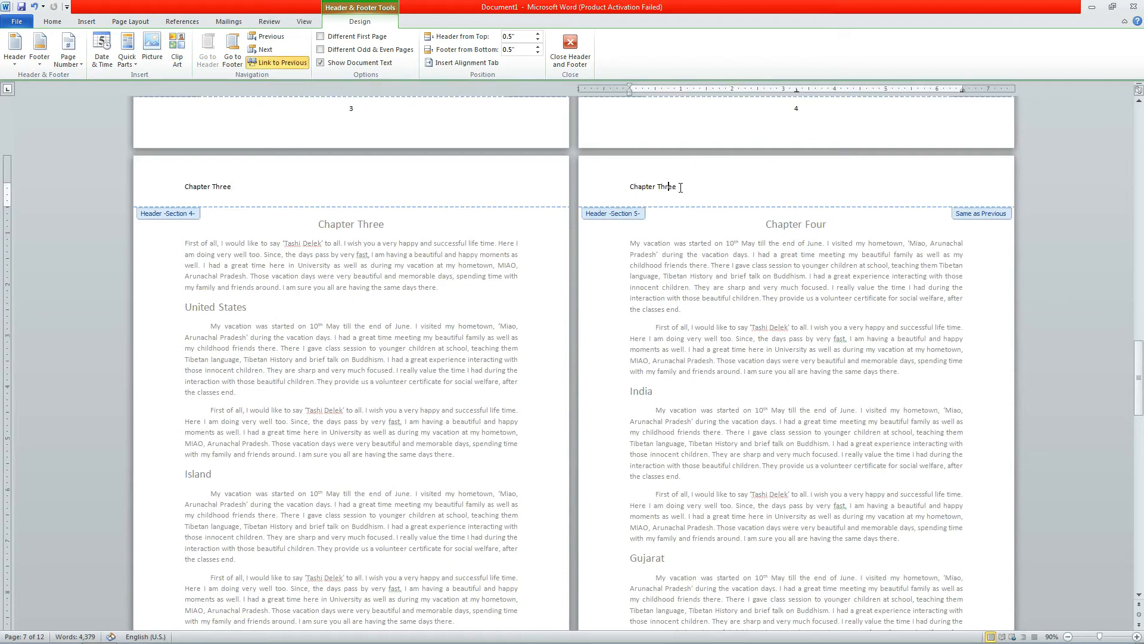
click(284, 64)
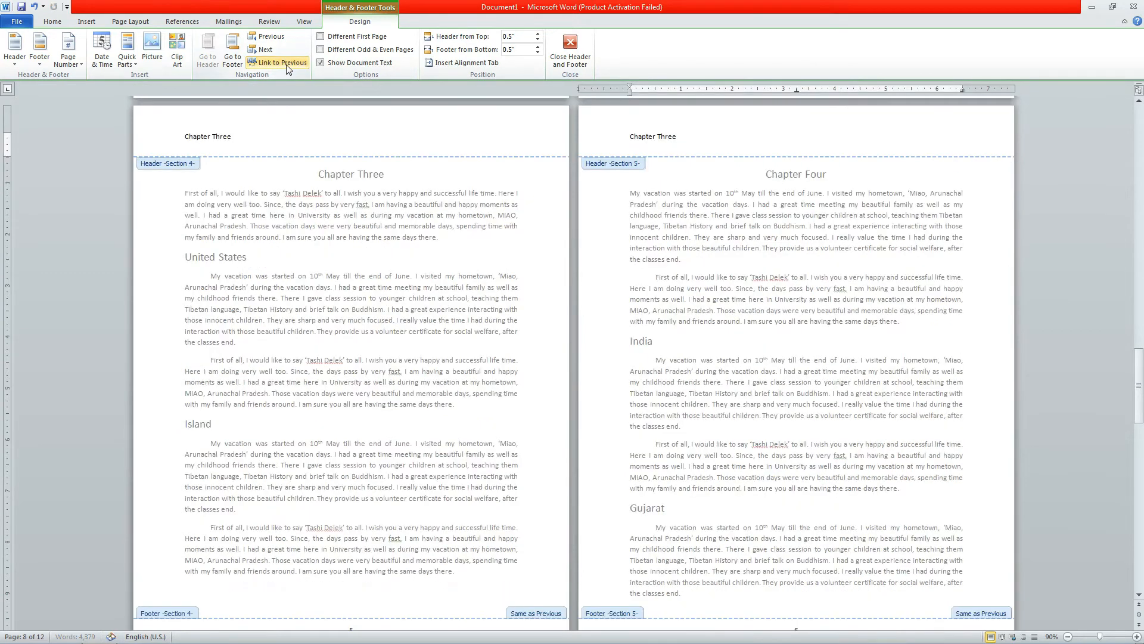
double_click(669, 136)
text(Fou)
Change the header on the Chapter Five section to "Chapter Five" and unlink it from the previous section
scroll(667, 257, down, 5)
scroll(685, 256, down, 4)
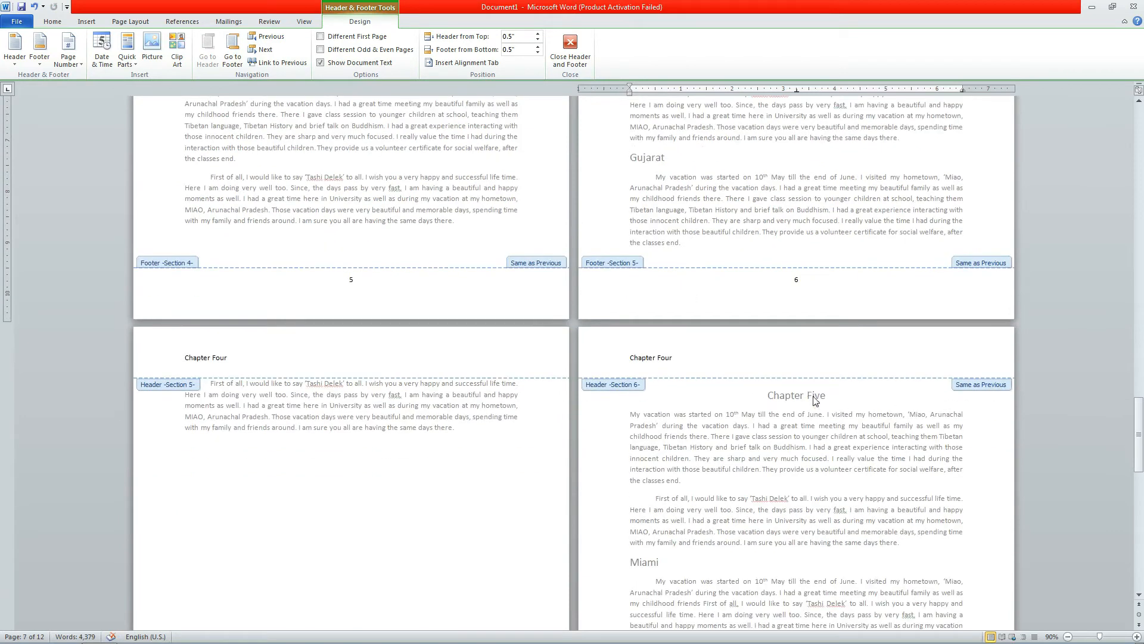
double_click(665, 358)
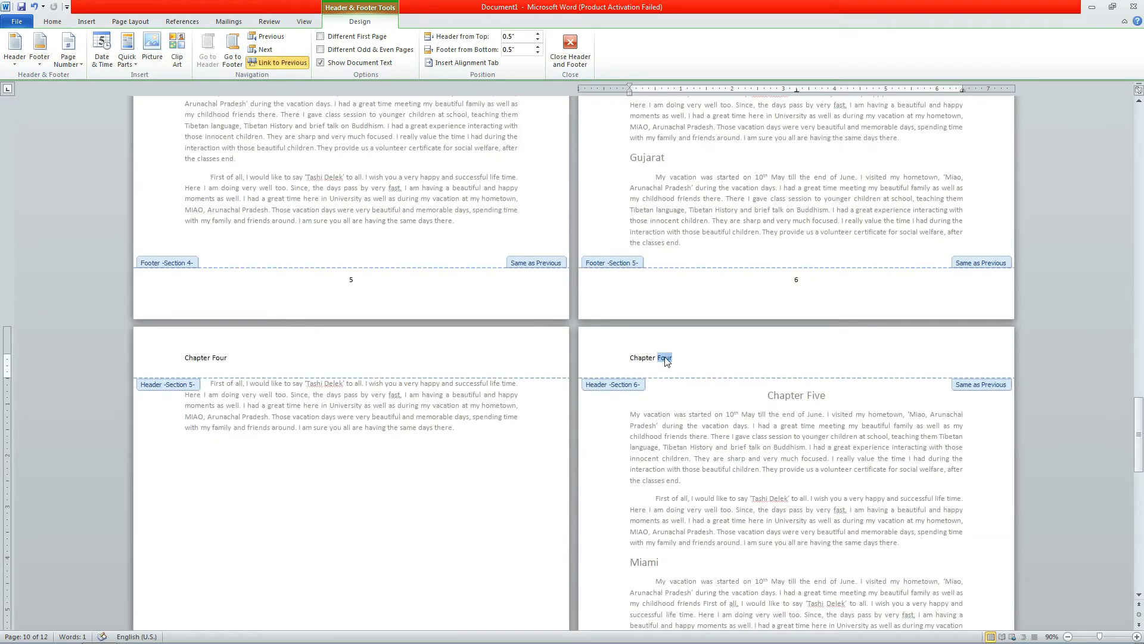
text(F)
scroll(681, 328, down, 10)
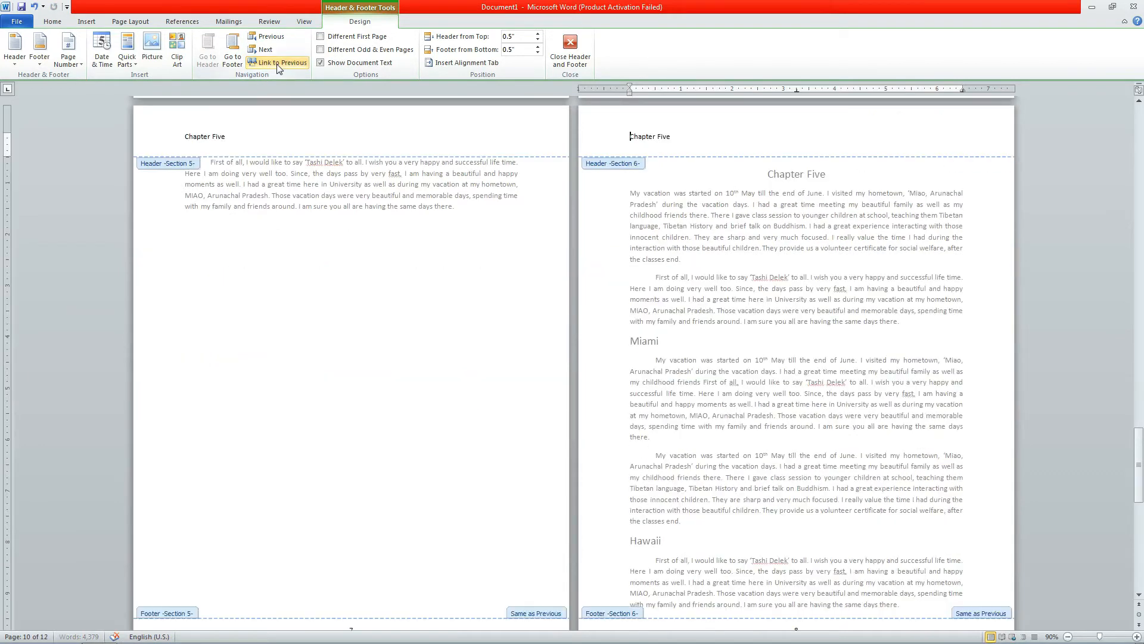
Unlink the Chapter Six section's header from the previous section, change its text to "Chapter Six" and close the header
scroll(681, 328, down, 2)
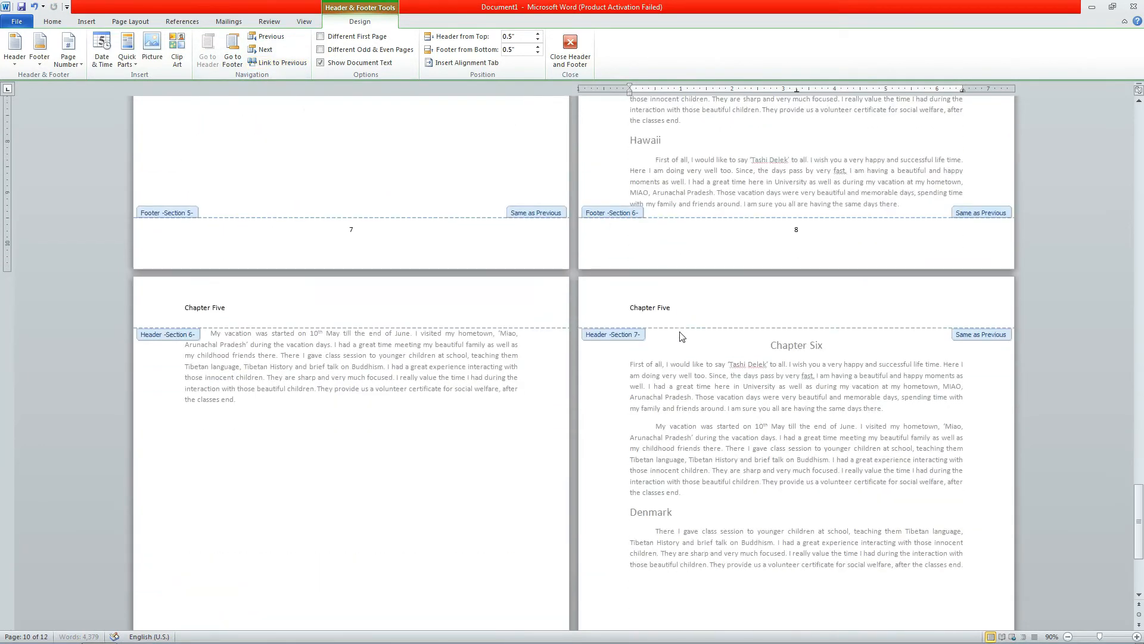
double_click(664, 308)
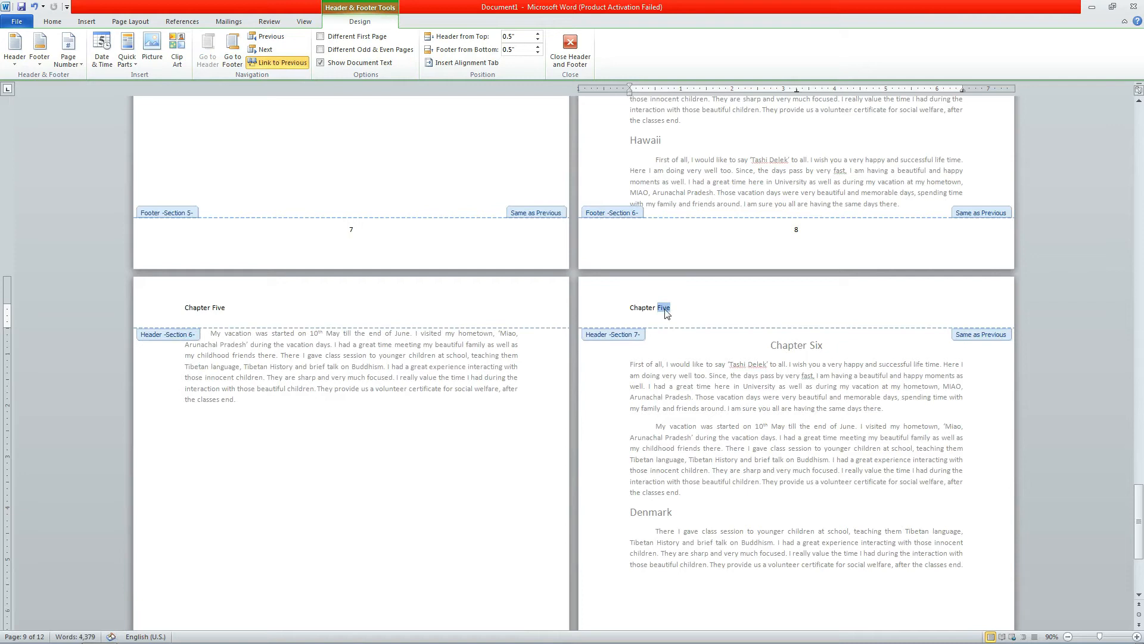
click(268, 64)
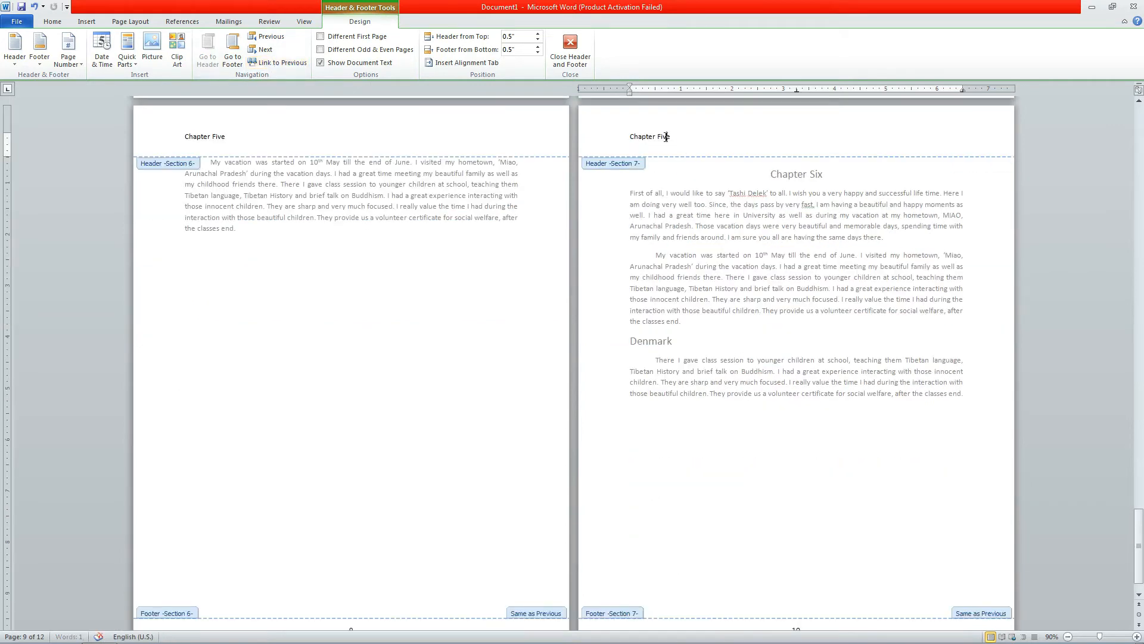
text(Six)
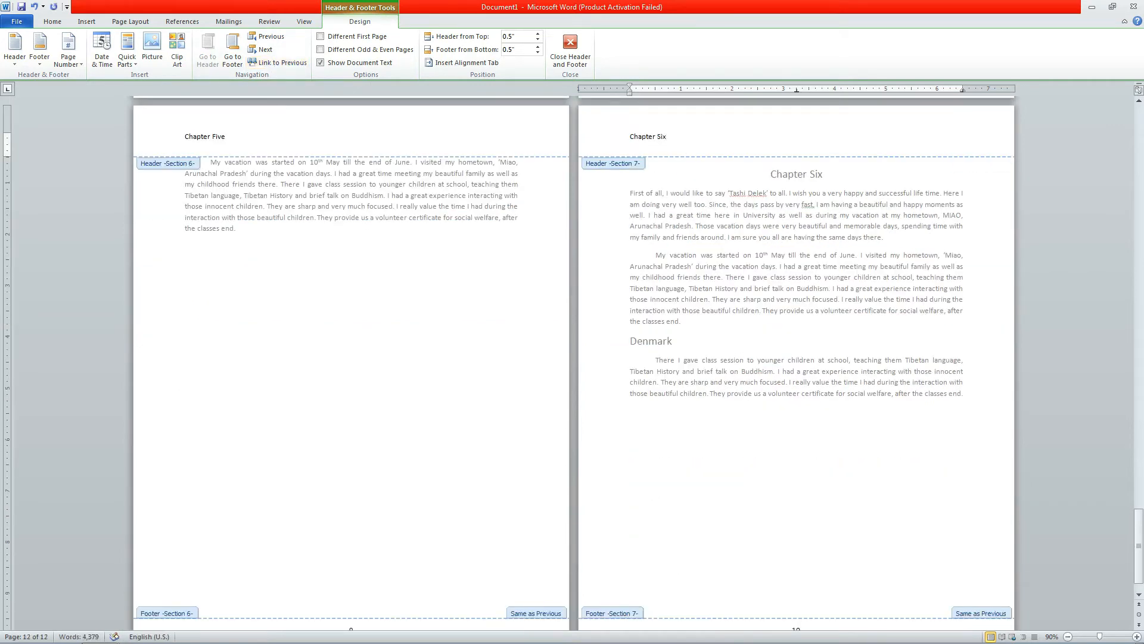
double_click(706, 206)
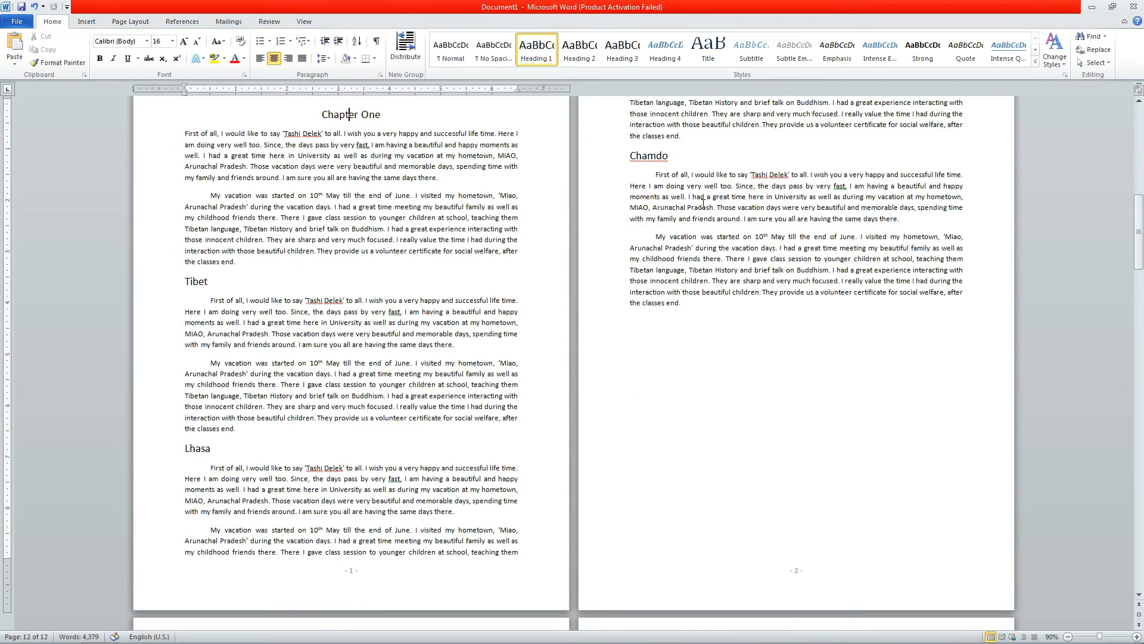
Review the headers and page numbers on the preface and Chapter One pages
scroll(397, 206, up, 10)
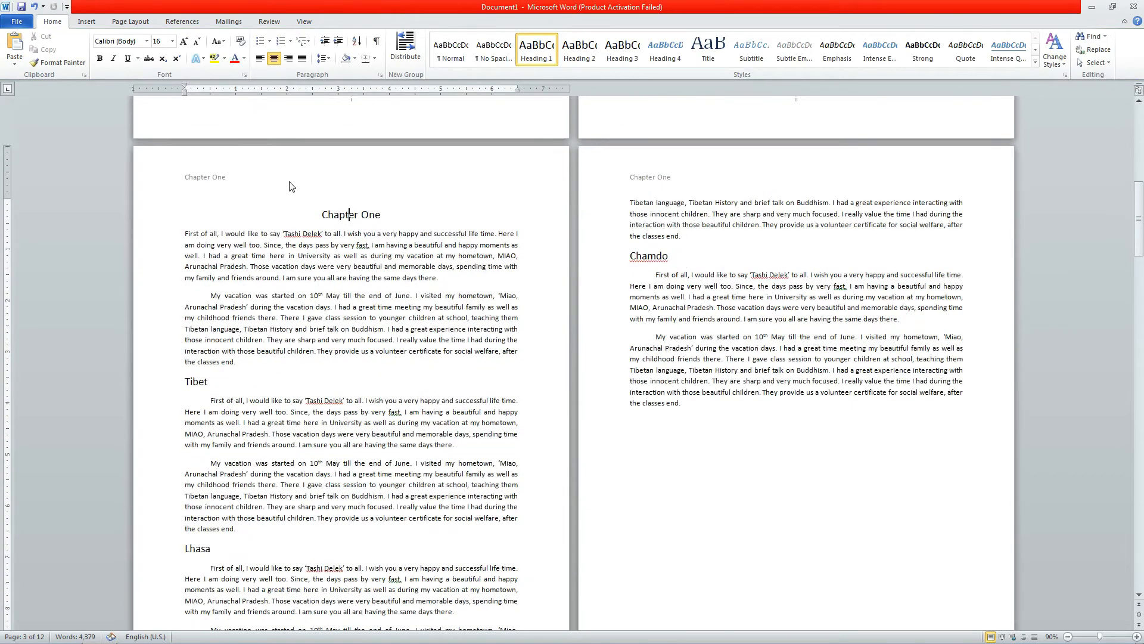
scroll(397, 206, up, 8)
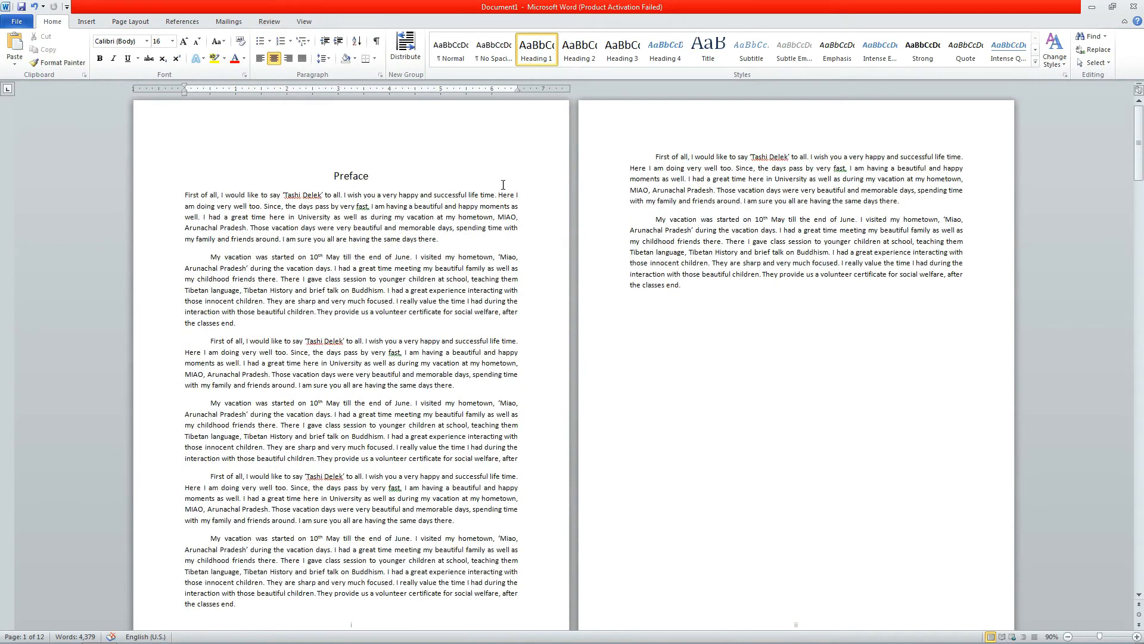
scroll(403, 155, down, 10)
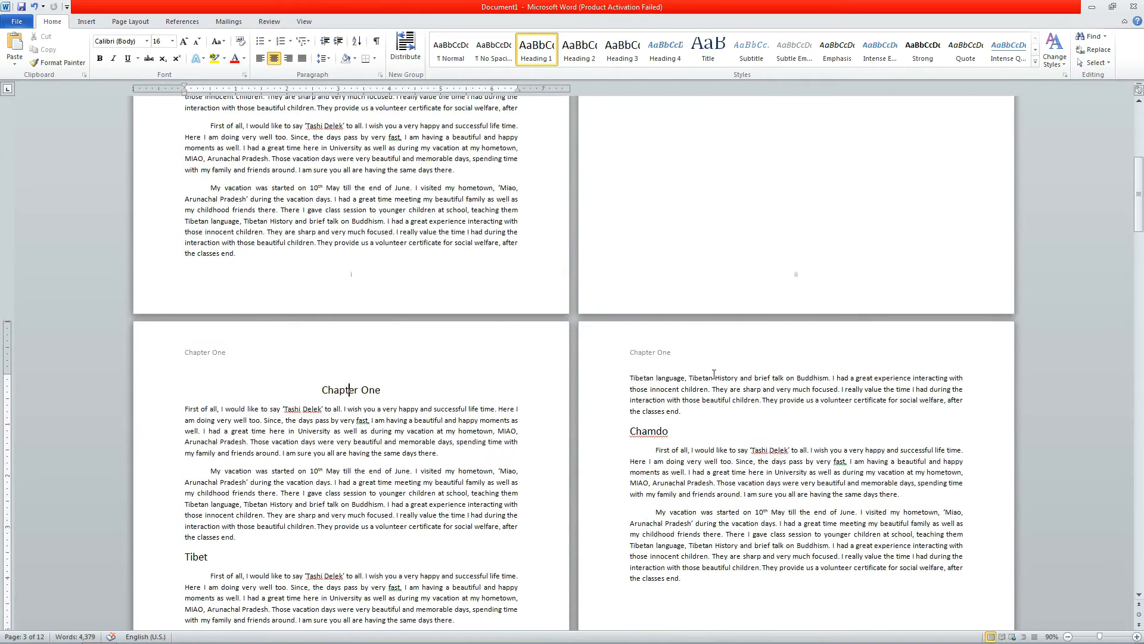
Review the headers and page numbers of Chapters One and Two, and look over the available section break types
scroll(702, 371, down, 5)
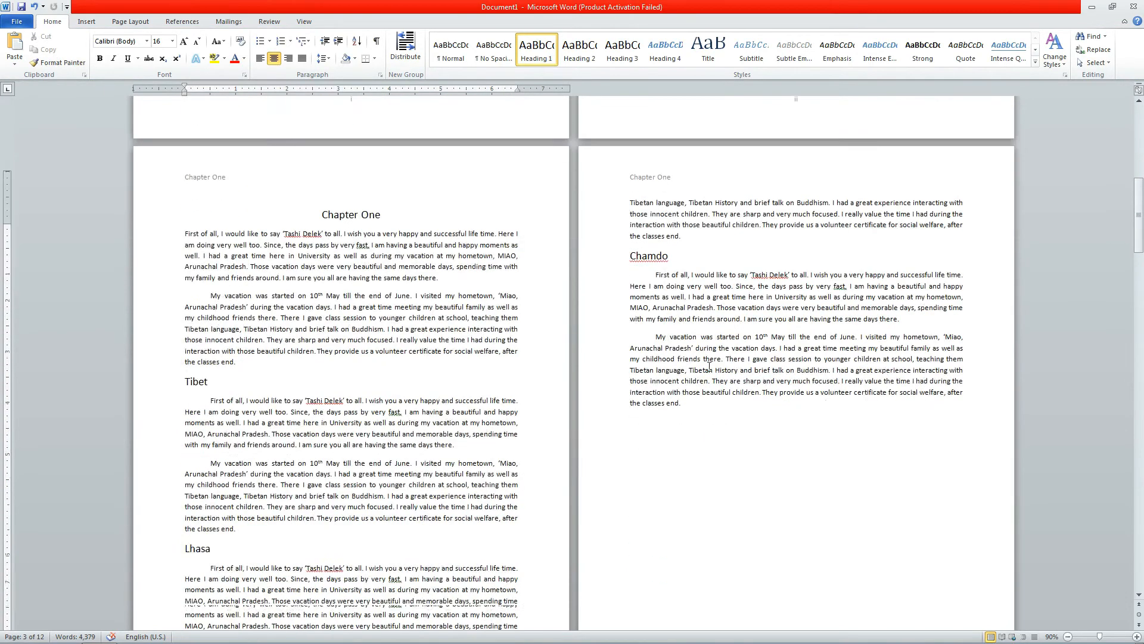
scroll(708, 366, down, 14)
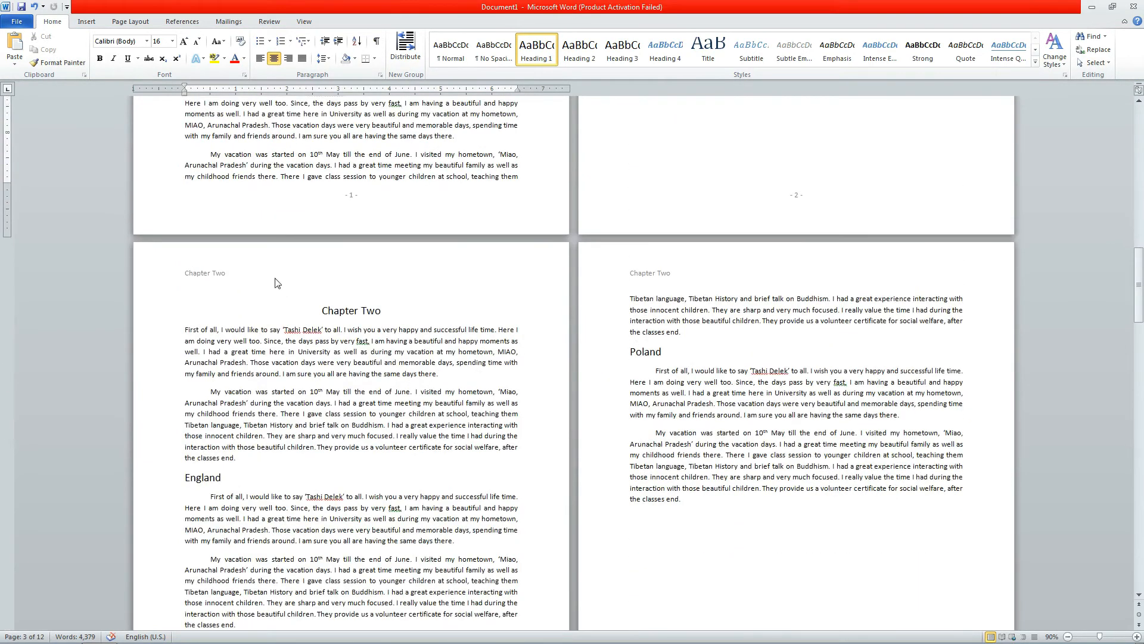
scroll(449, 416, down, 8)
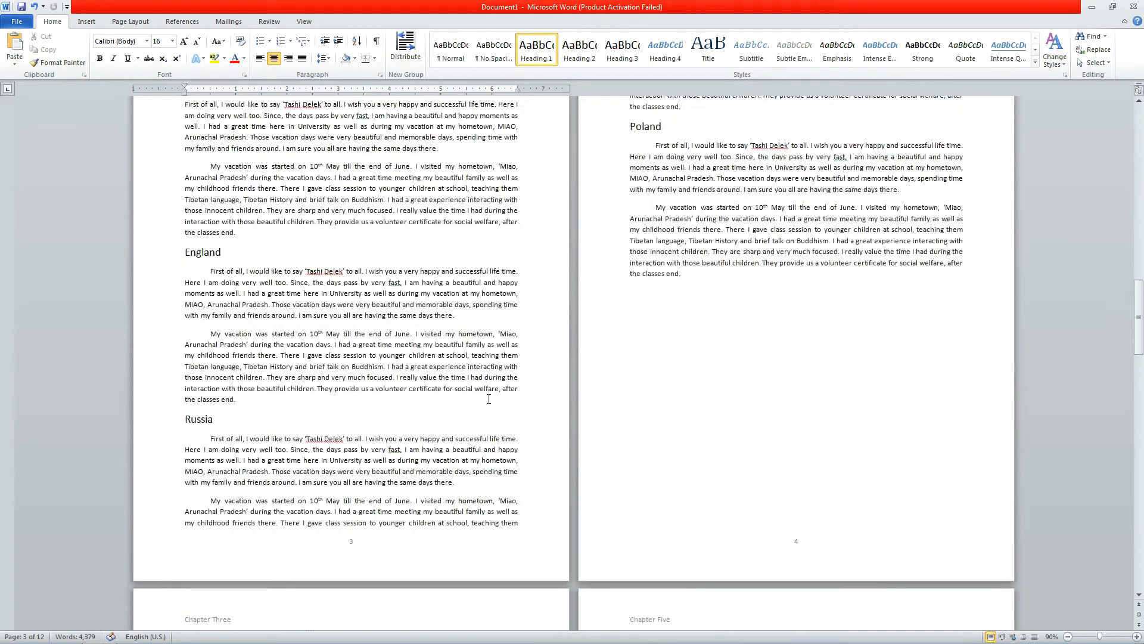
scroll(488, 399, up, 6)
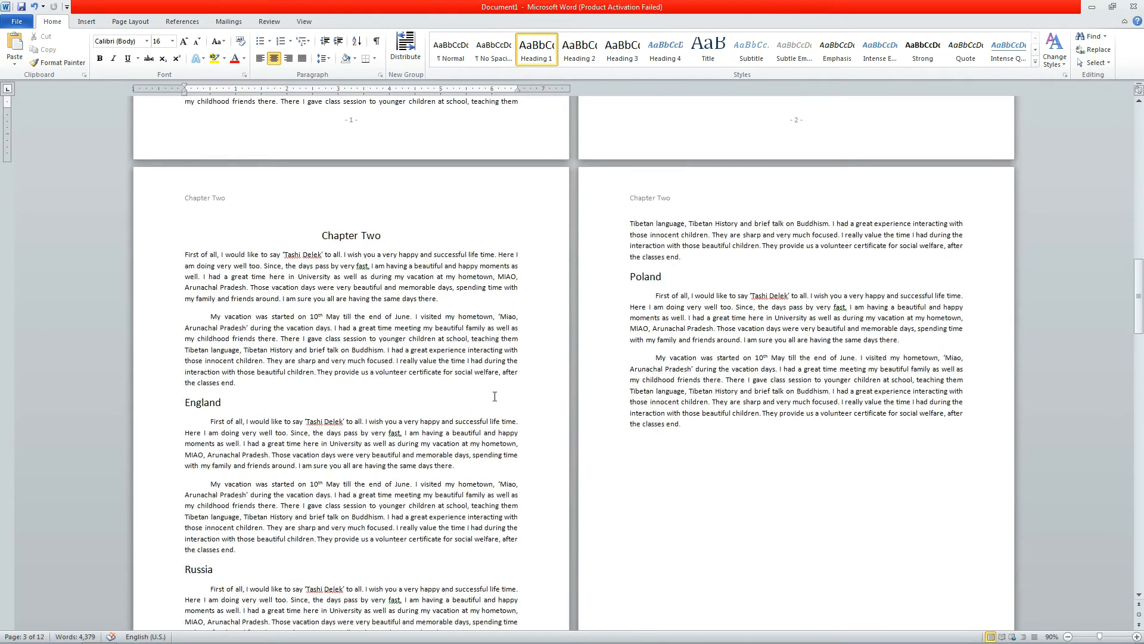
click(127, 23)
click(91, 23)
click(137, 21)
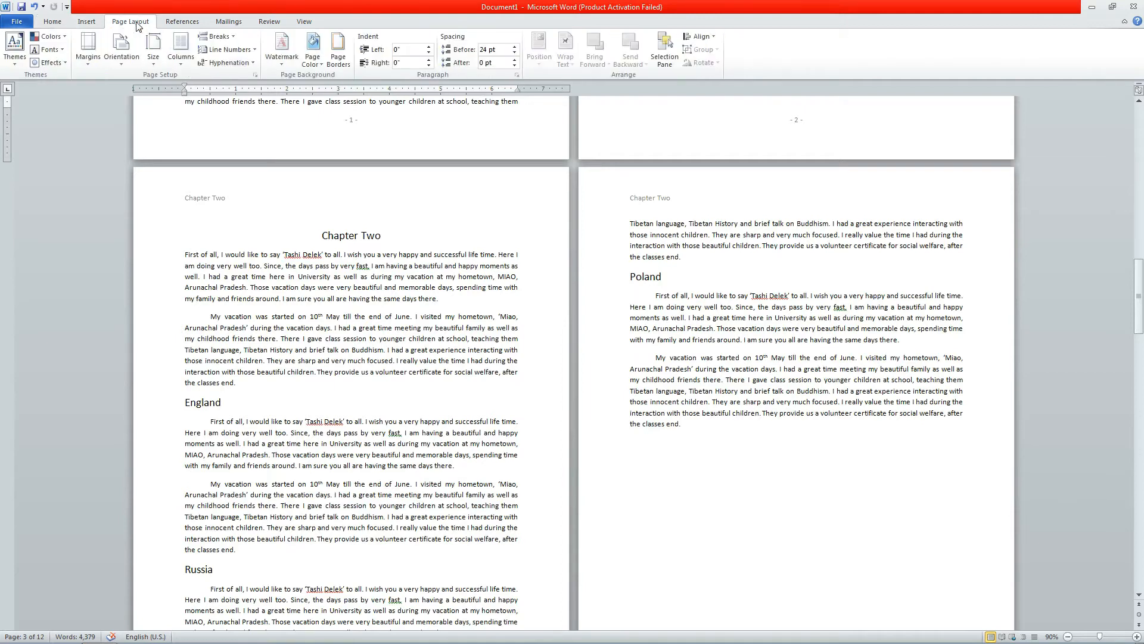
click(225, 37)
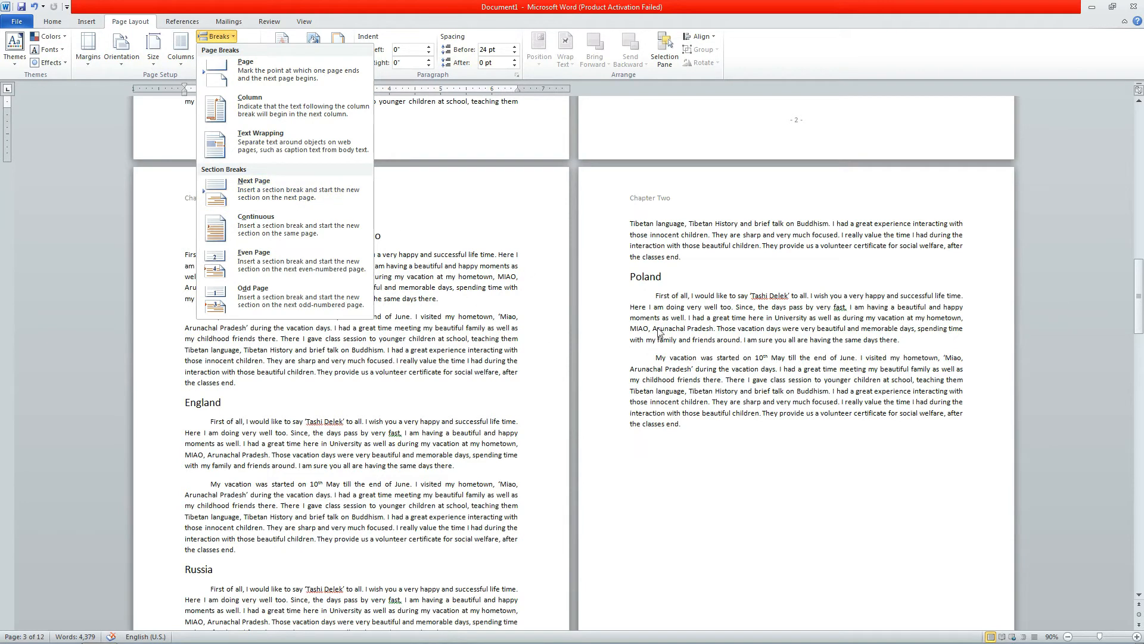
click(486, 186)
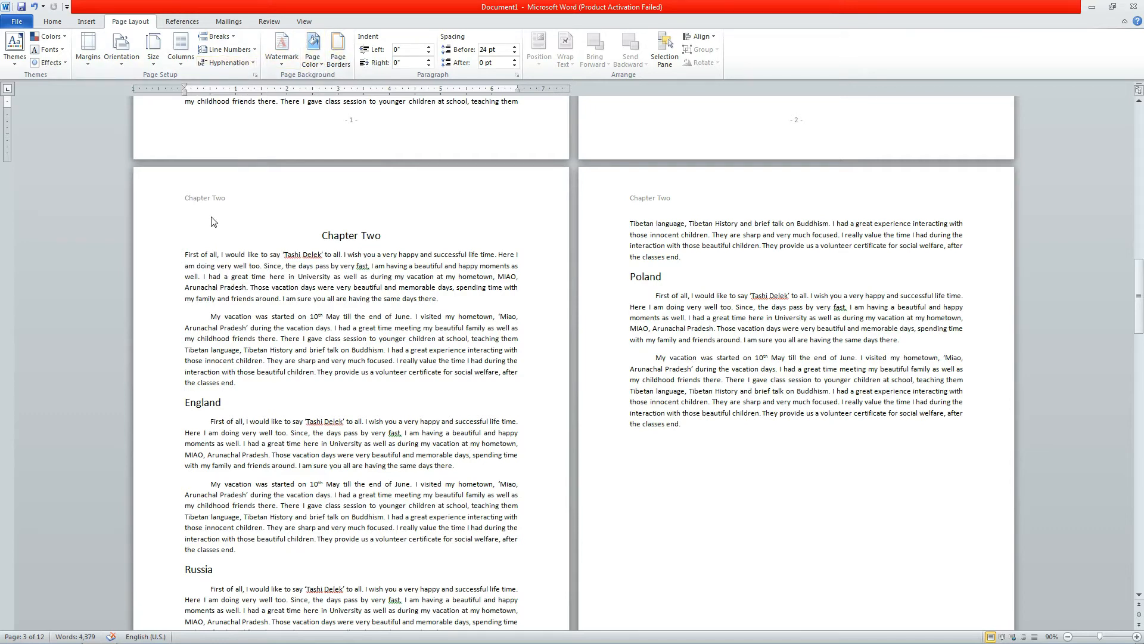
double_click(217, 201)
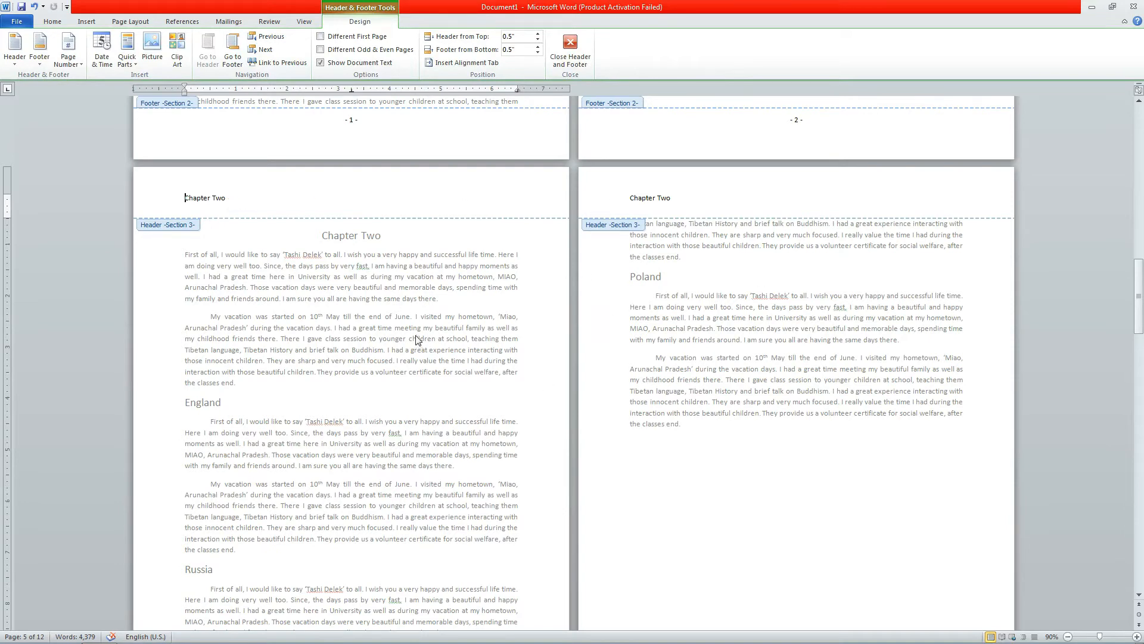
double_click(406, 315)
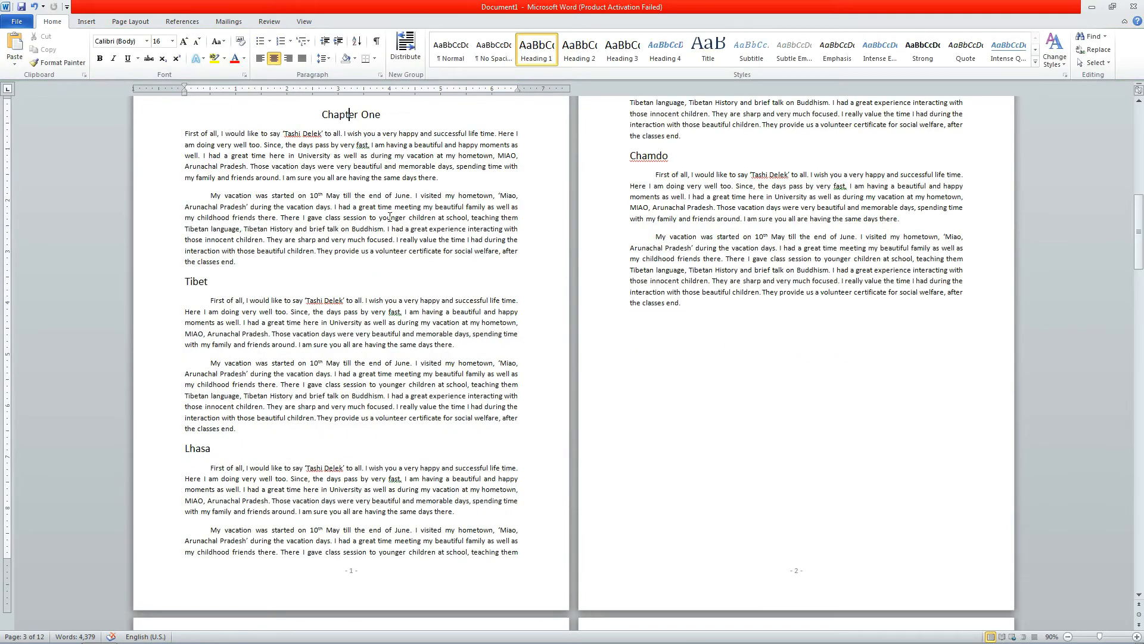
scroll(390, 217, up, 10)
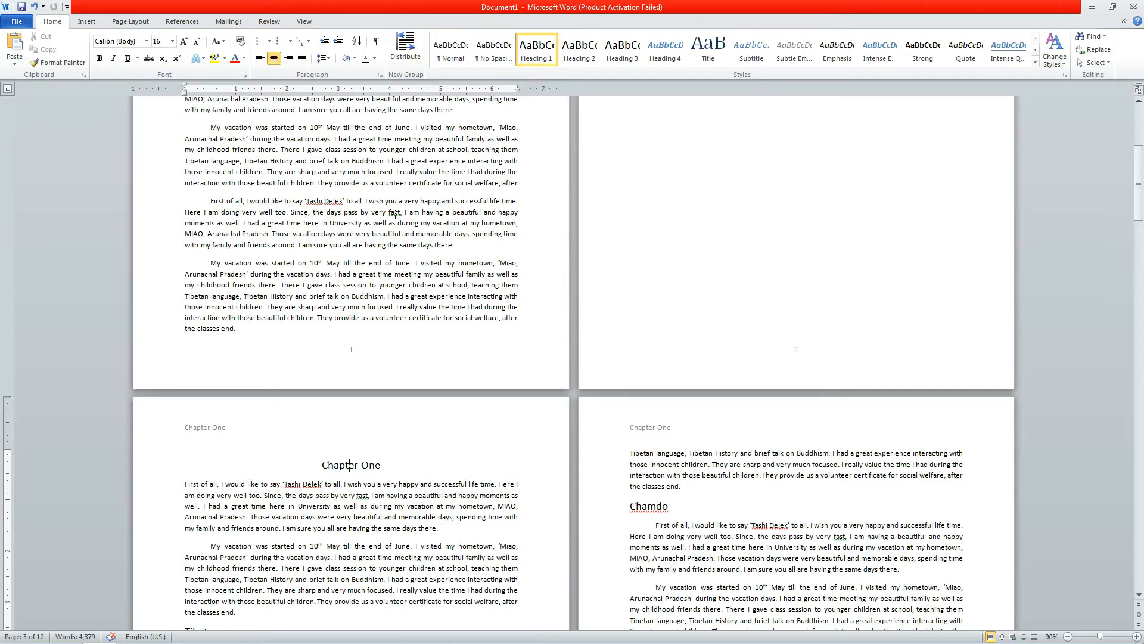
scroll(394, 216, up, 3)
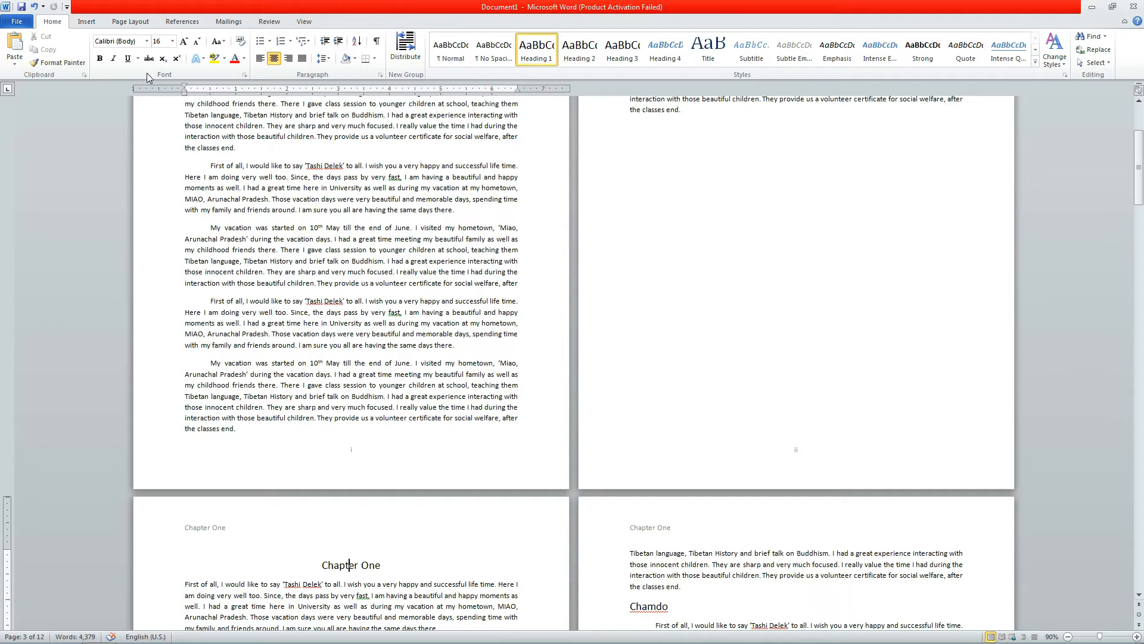
Insert a Simple Text Box on the first Chapter One page and move it to the right side of the first Tibet paragraph
click(86, 23)
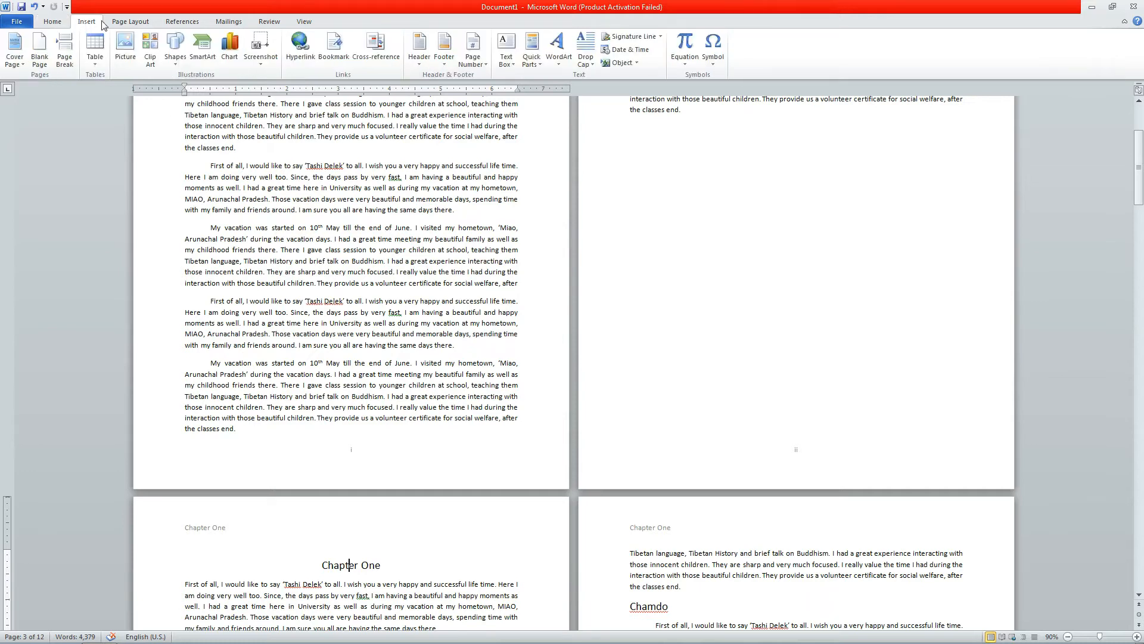
scroll(422, 179, up, 5)
scroll(422, 175, down, 10)
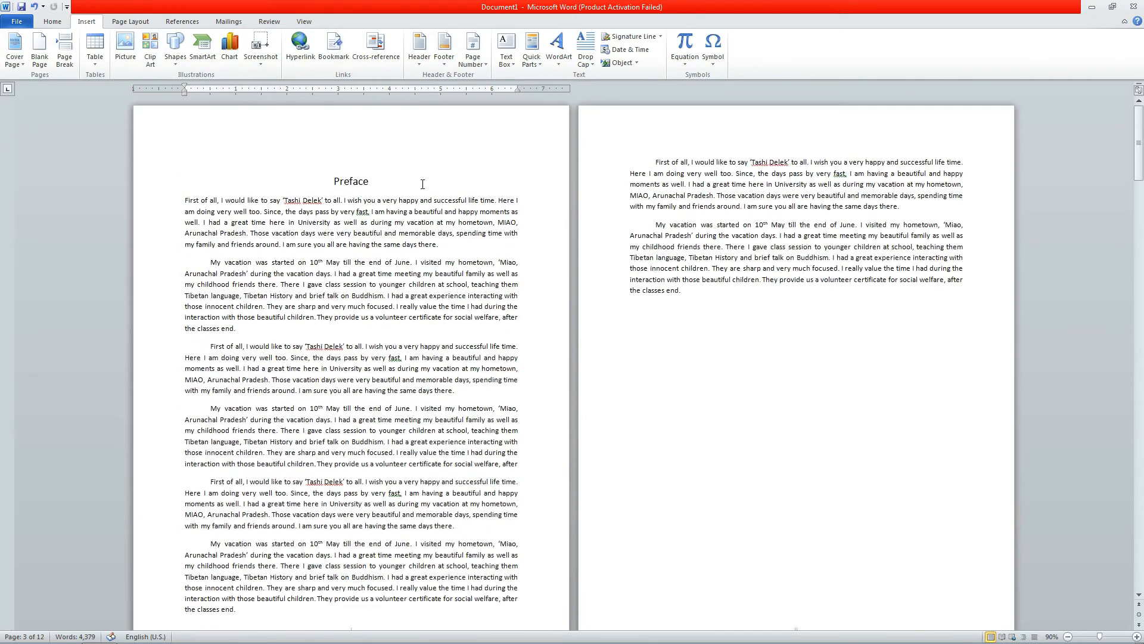
scroll(422, 174, down, 10)
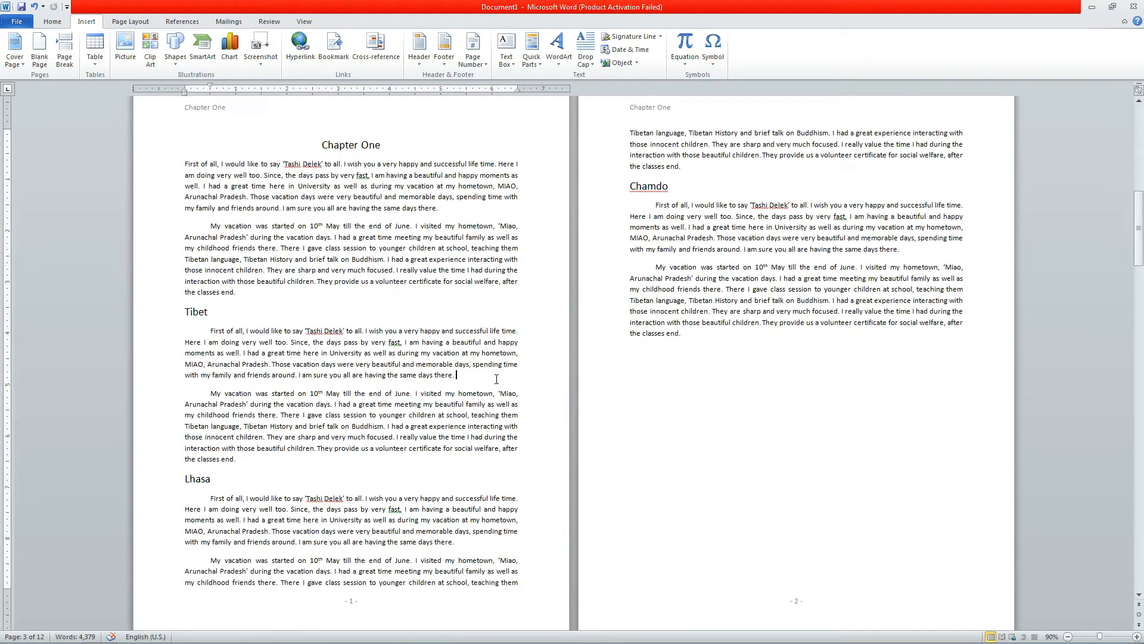
click(506, 62)
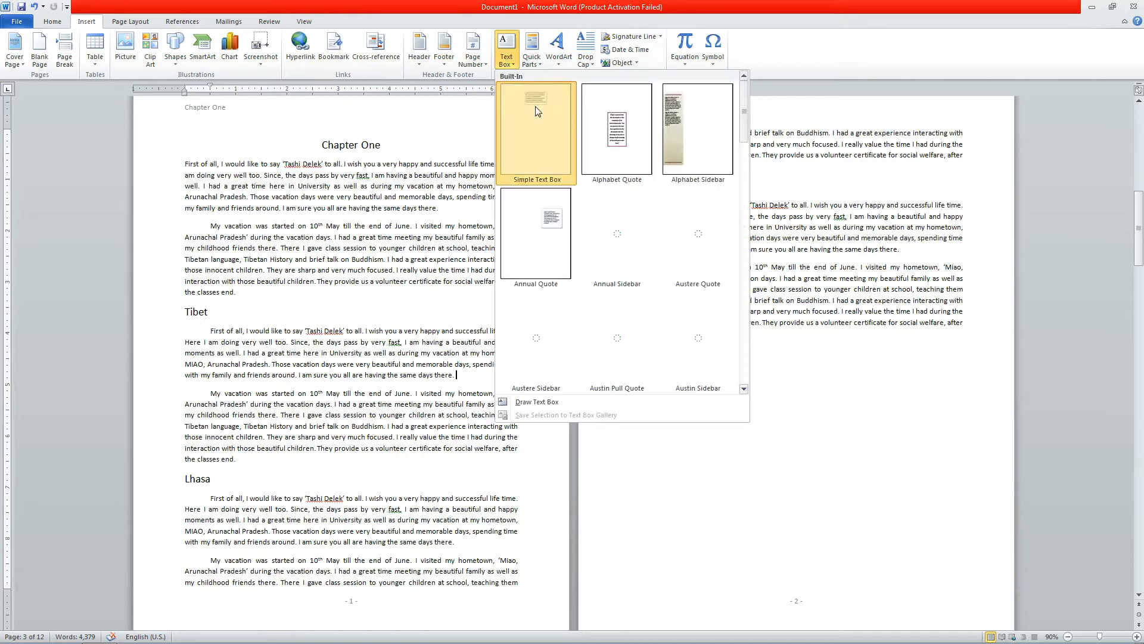
click(537, 110)
click(372, 325)
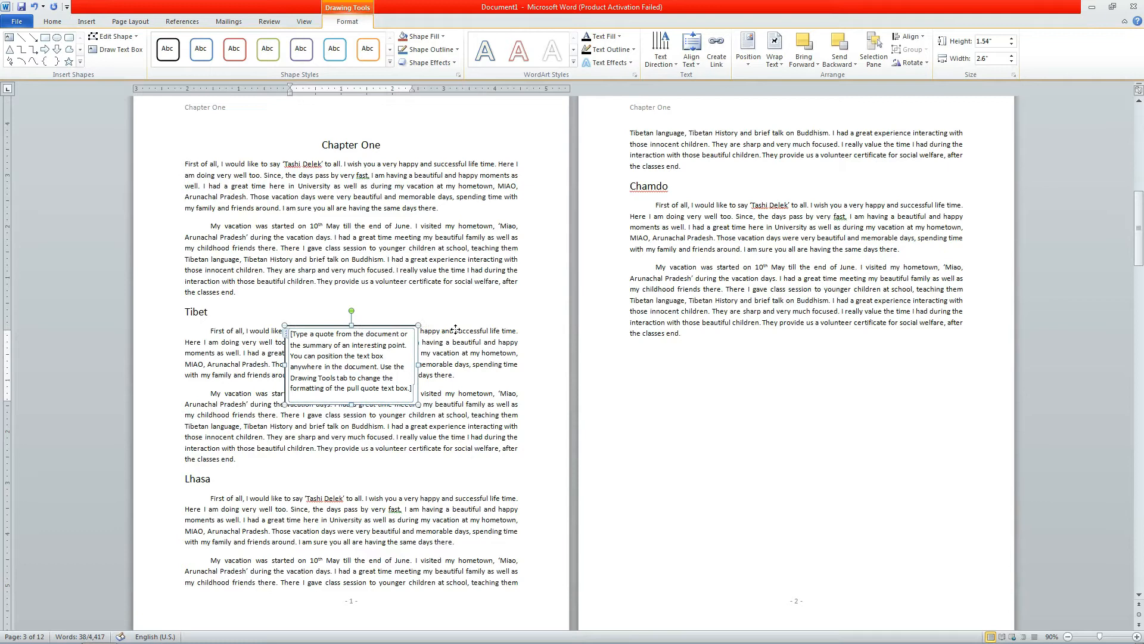
drag(455, 329, 458, 329)
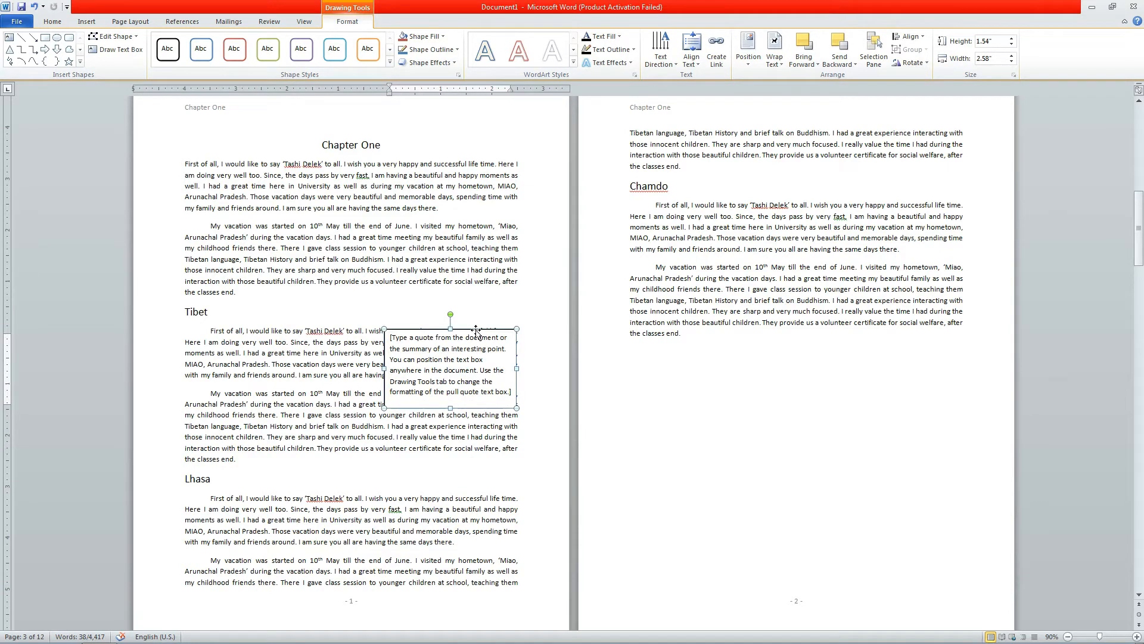
Set the text box's wrapping to Square and align it with the right margin beside the first Tibet paragraph
click(776, 67)
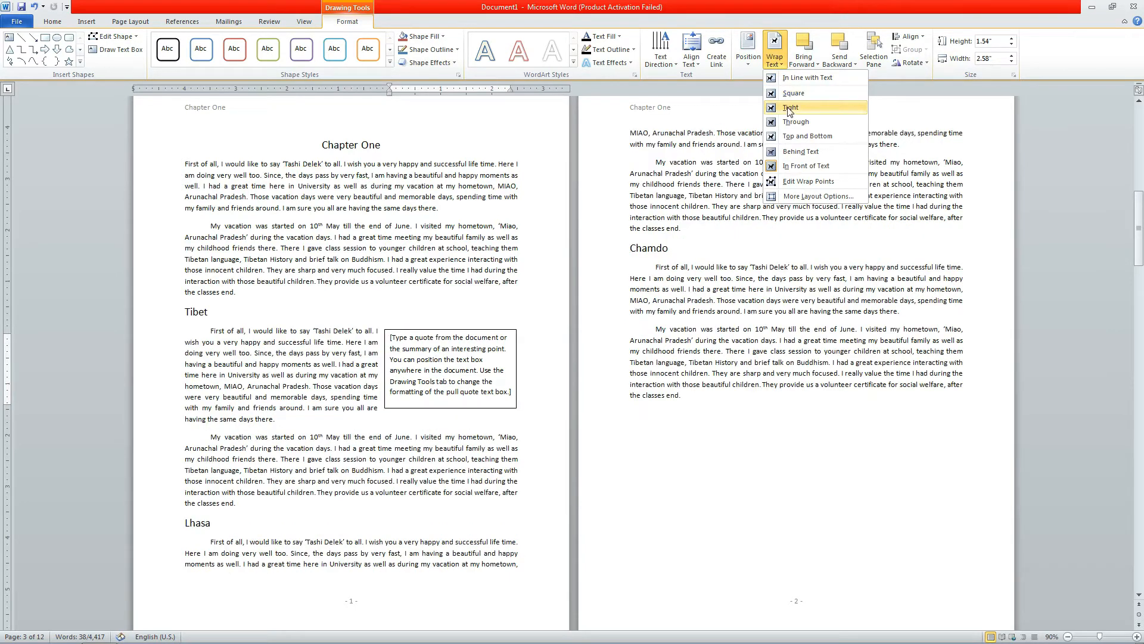
click(791, 96)
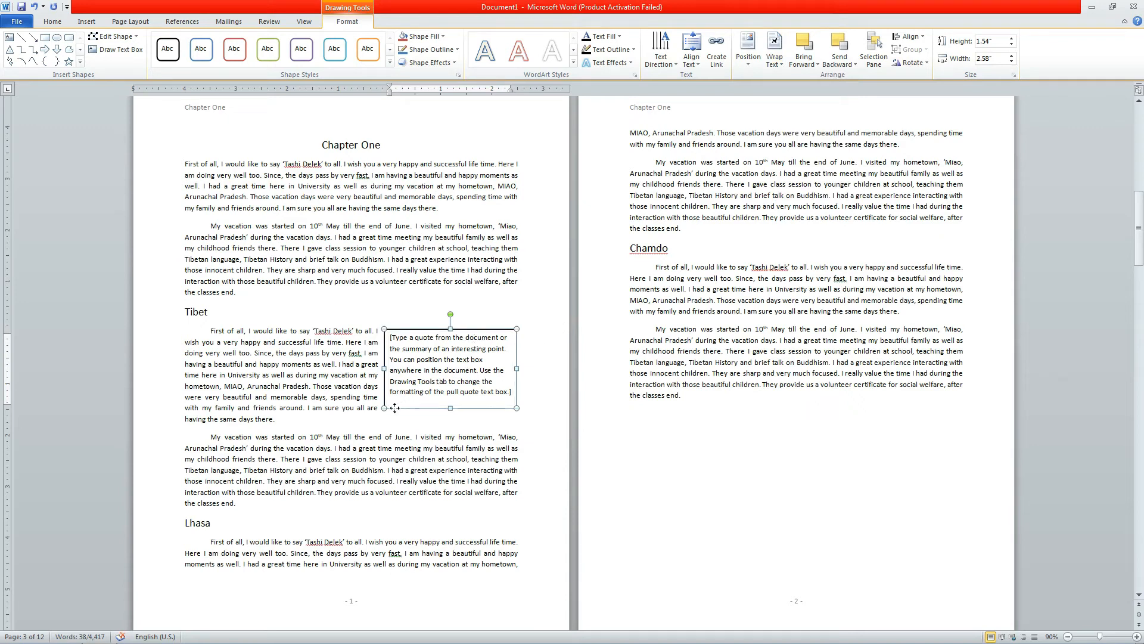
drag(394, 430, 394, 397)
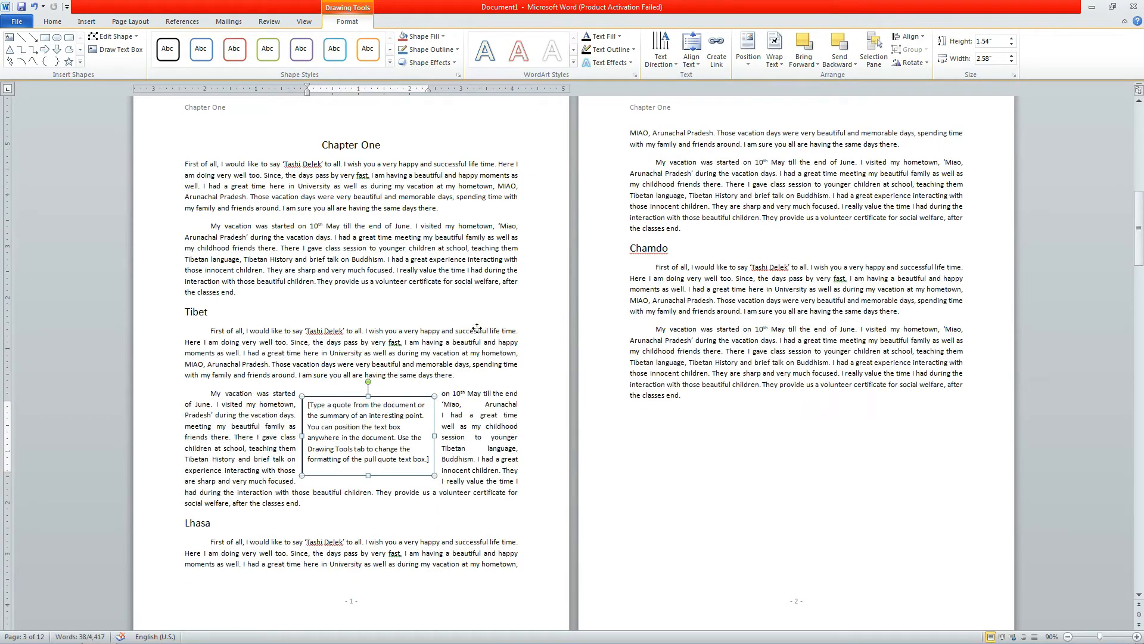
click(543, 311)
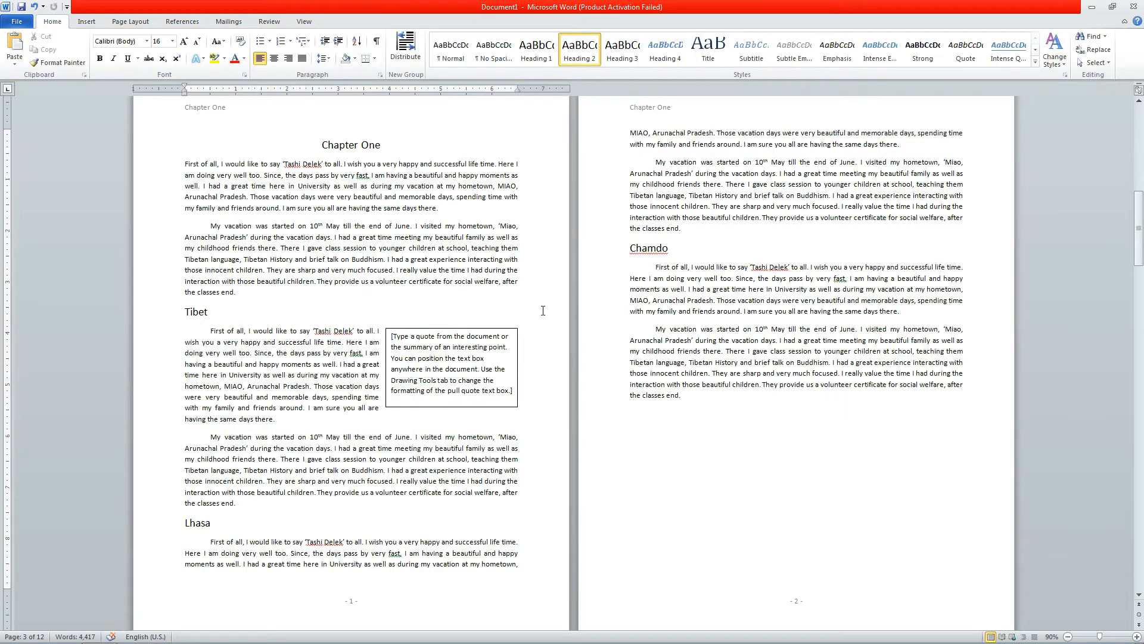
Replace the text box's placeholder with "Frgrgergergefgdvrfvefvfvfbfbf rg rg rgrg weg egwerg wegewgwegw wee e wew ewe we e"
click(466, 379)
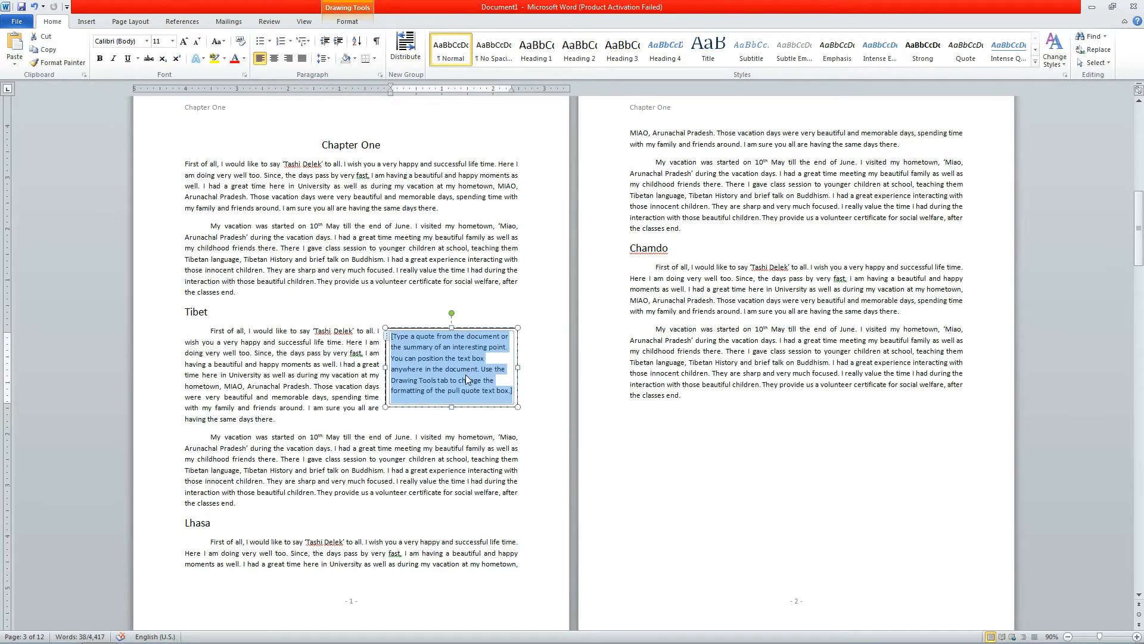
text(frgrgergergefgdvrfvefvfvf)
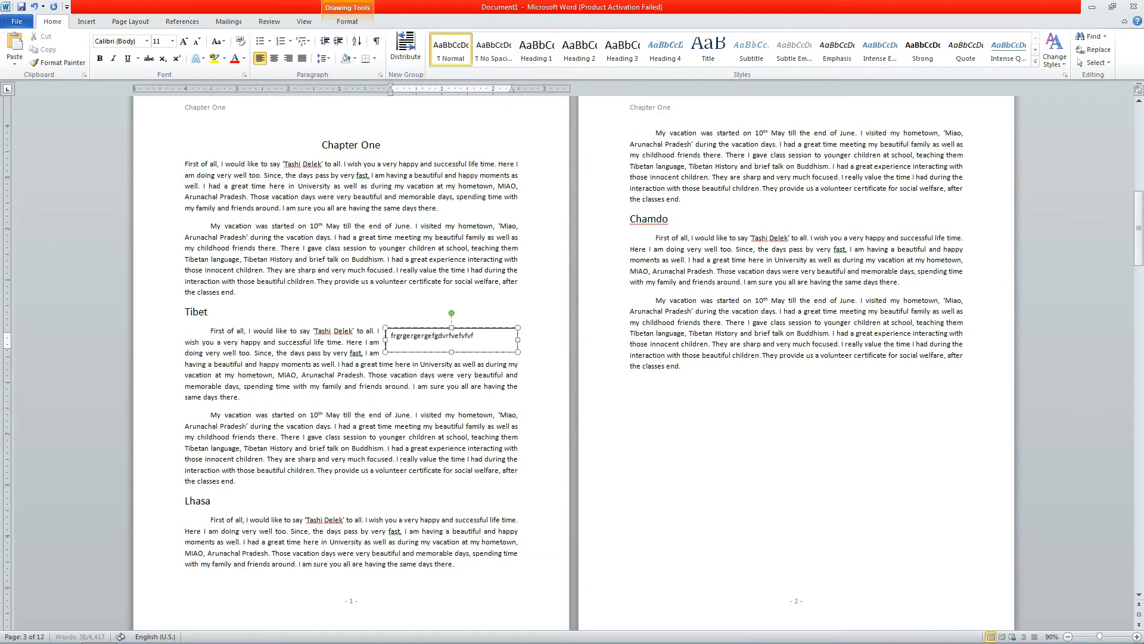
text(bfbf rg rg rgrg)
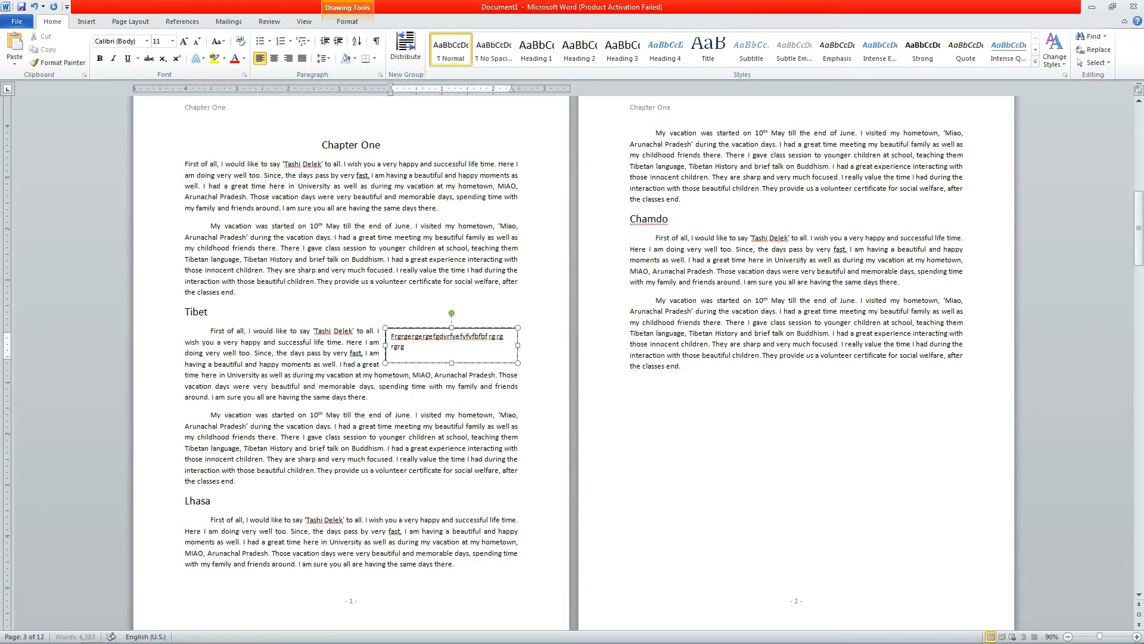
text( weg egwerg wegewgwegw wee e wew ew)
text(e we e)
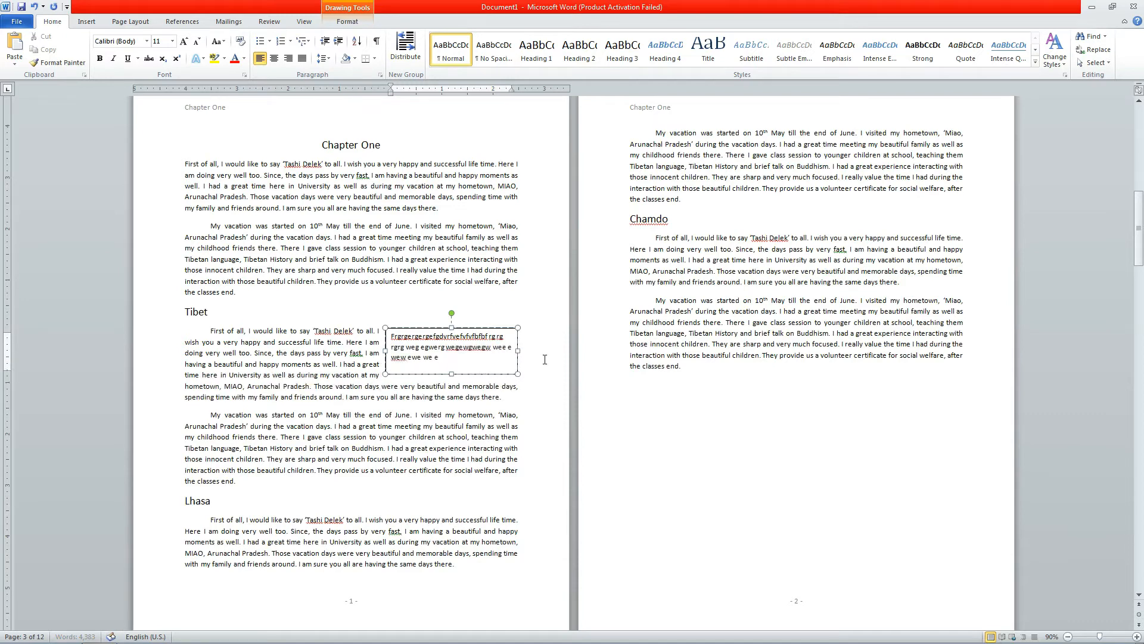
click(381, 346)
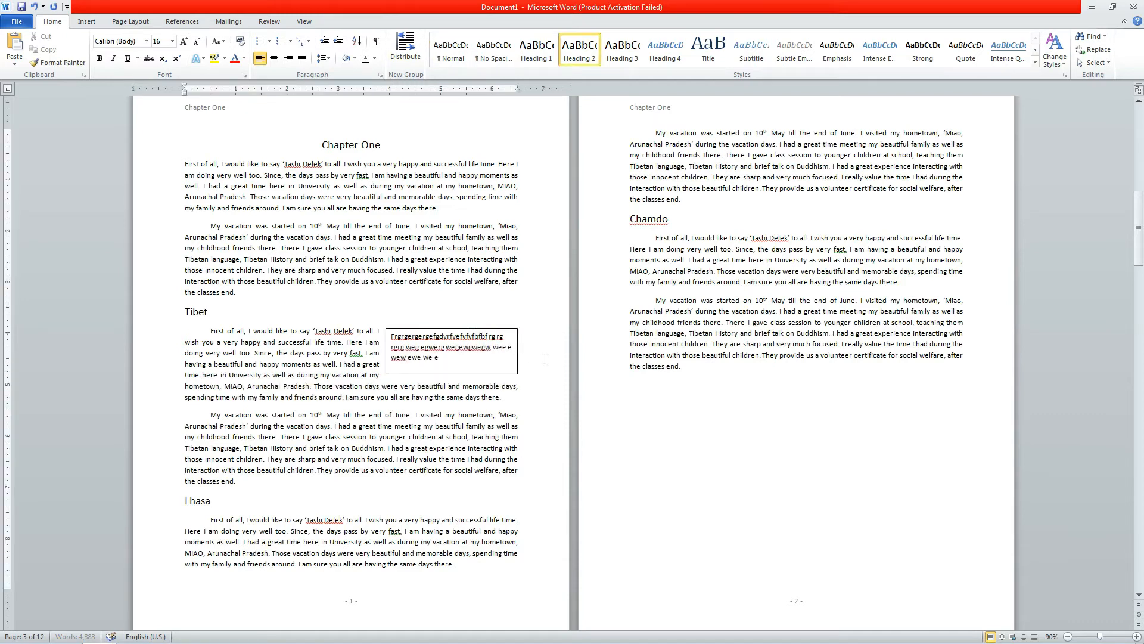
Remove the outline from the text box beside the first Tibet paragraph
click(510, 366)
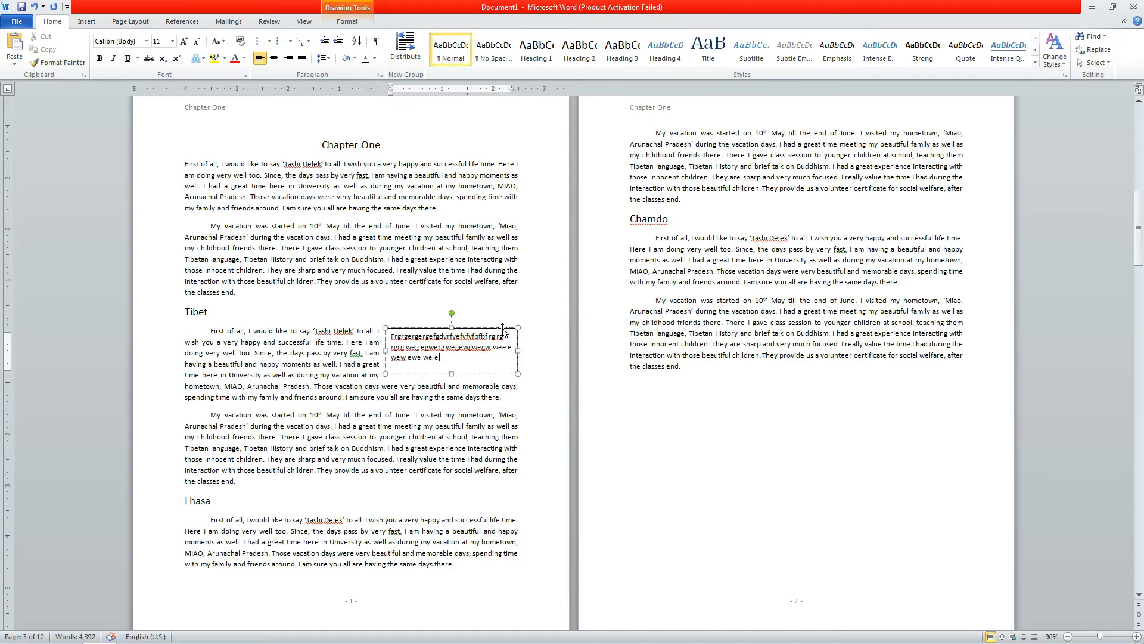
click(503, 328)
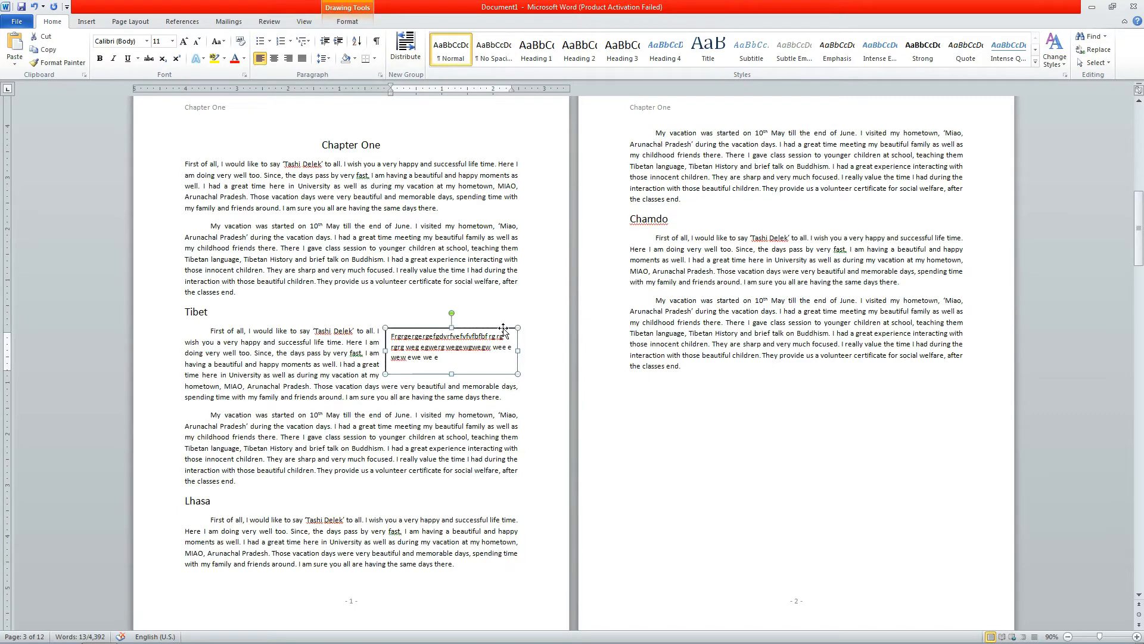
double_click(497, 327)
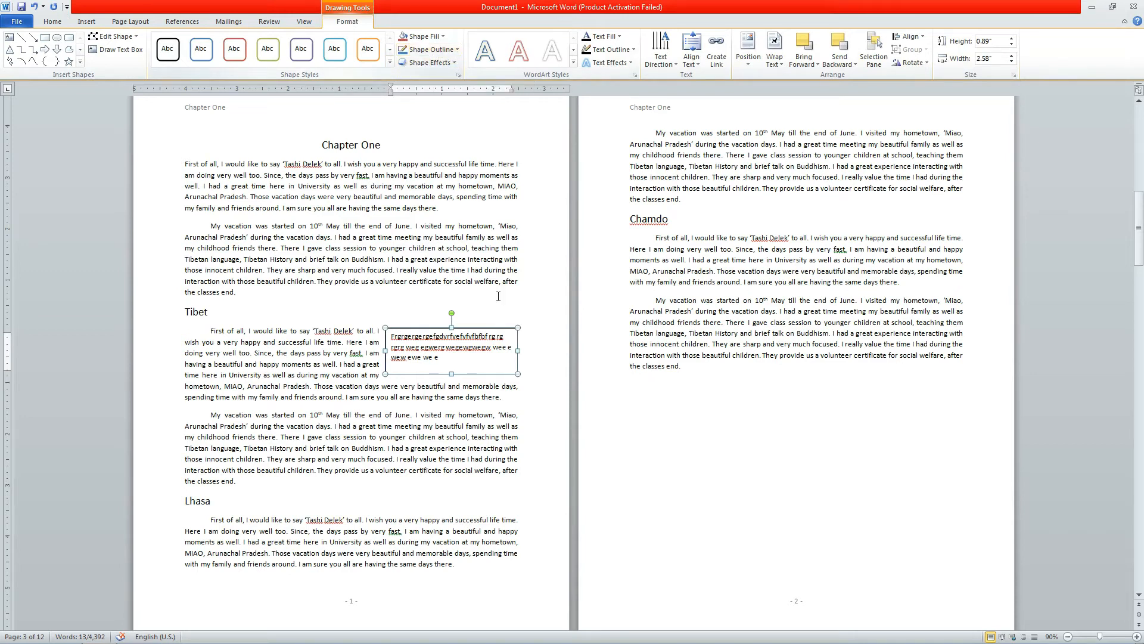
click(456, 49)
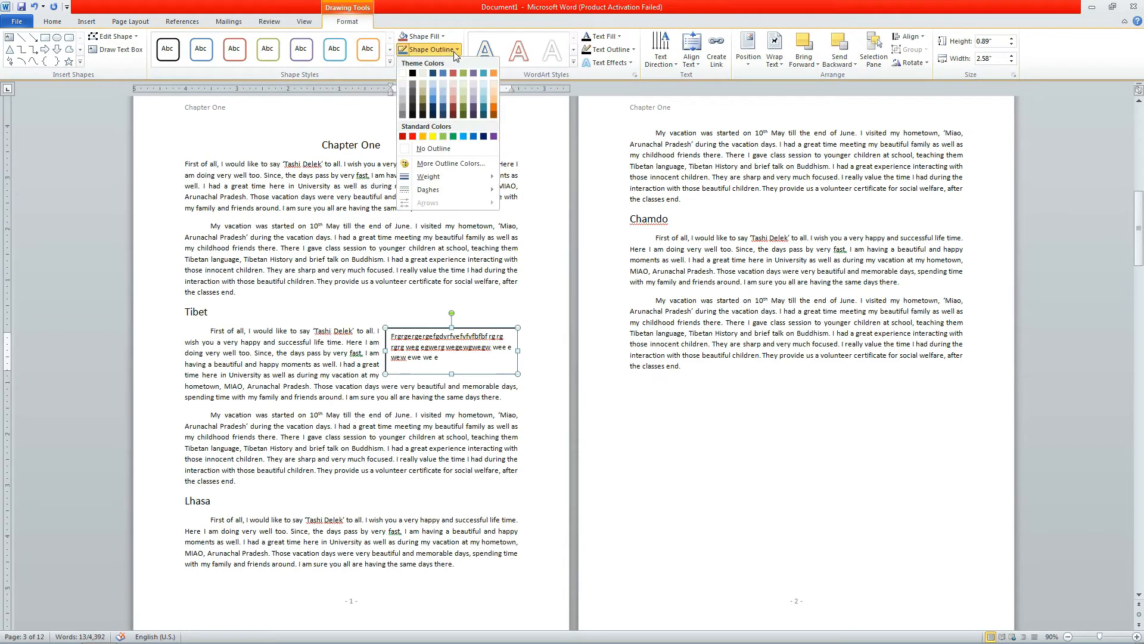
click(434, 148)
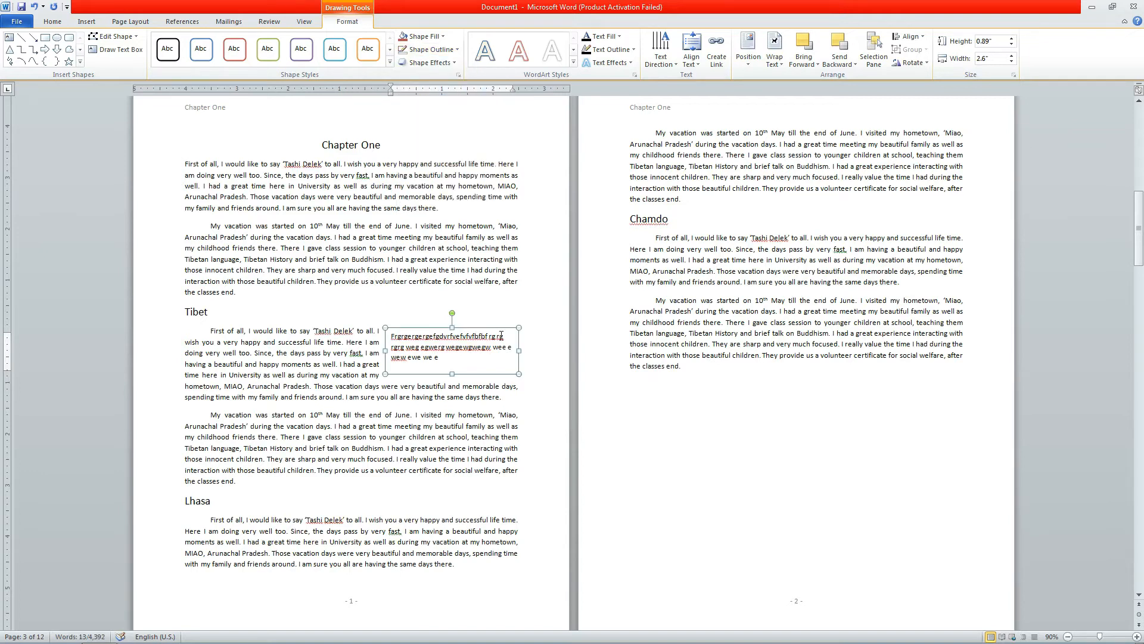
click(460, 417)
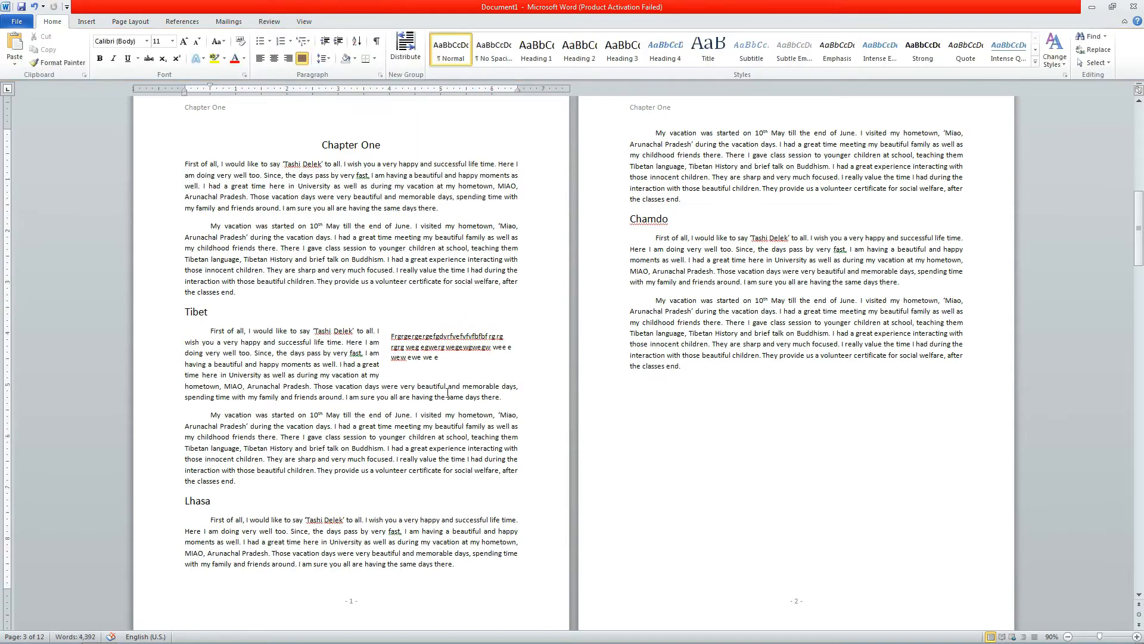
Set the text box's outline color to black
click(501, 328)
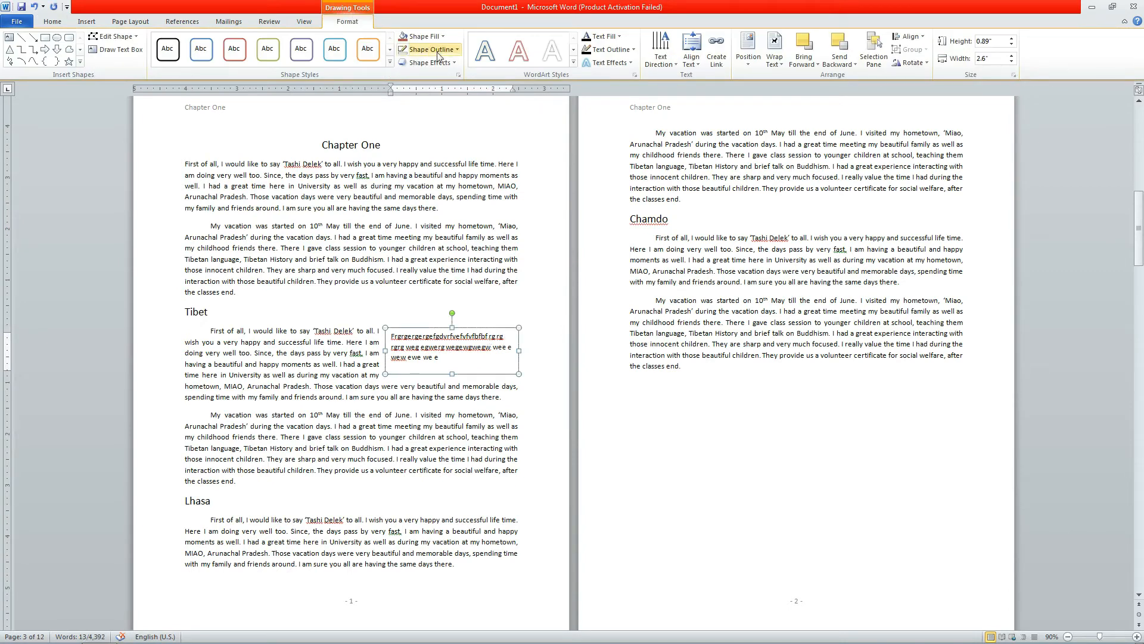
click(456, 50)
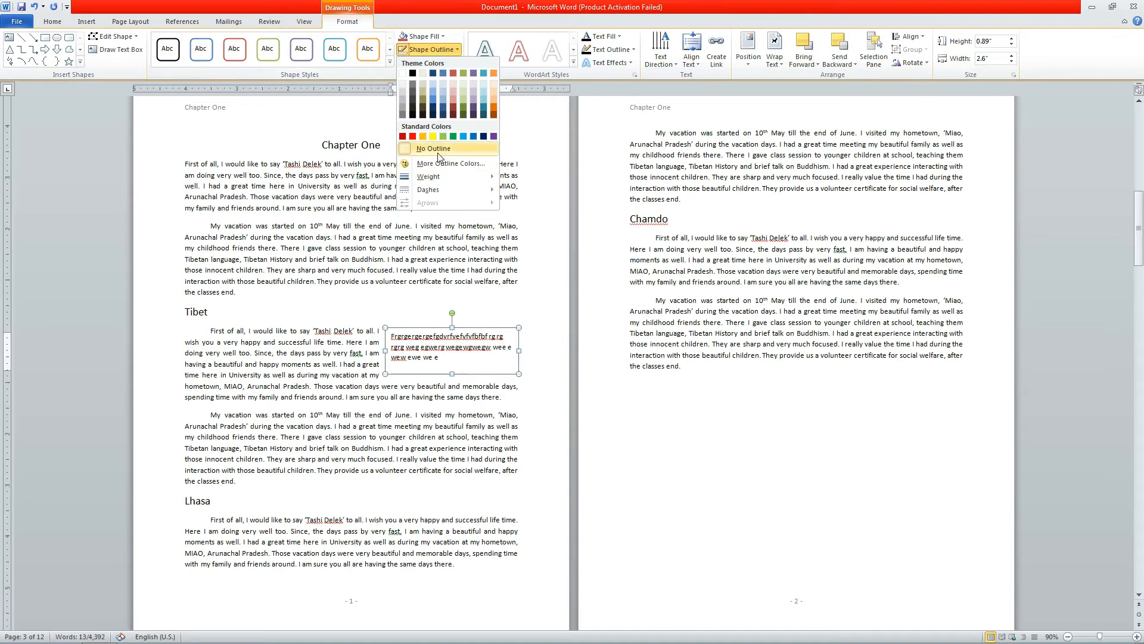
click(411, 71)
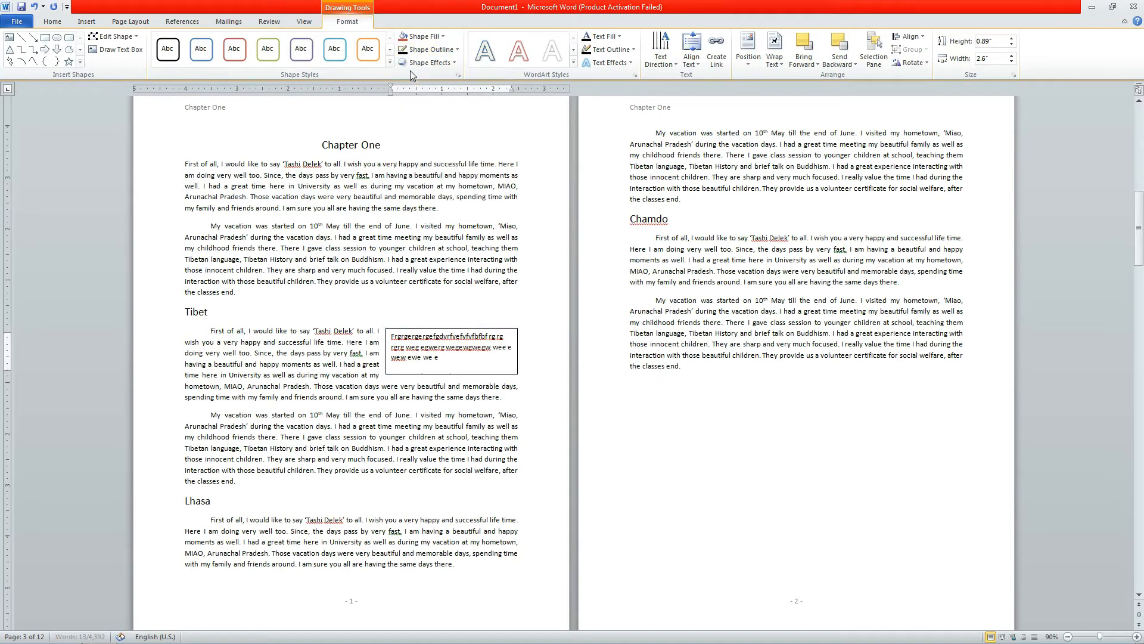
click(545, 292)
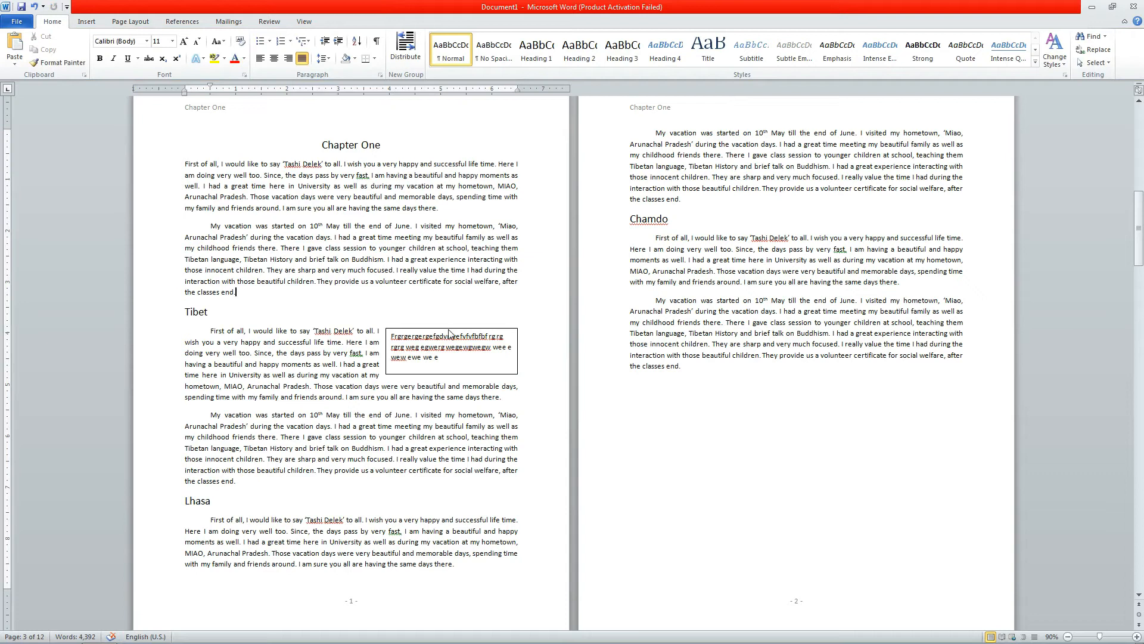
click(87, 22)
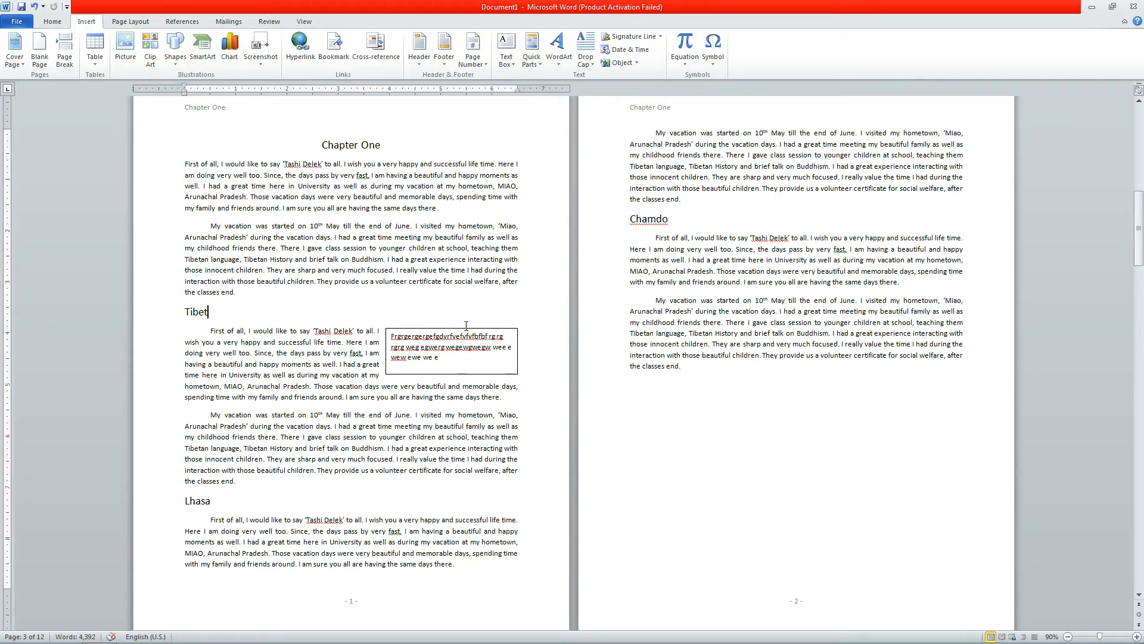
key(Return)
key(ctrl+z)
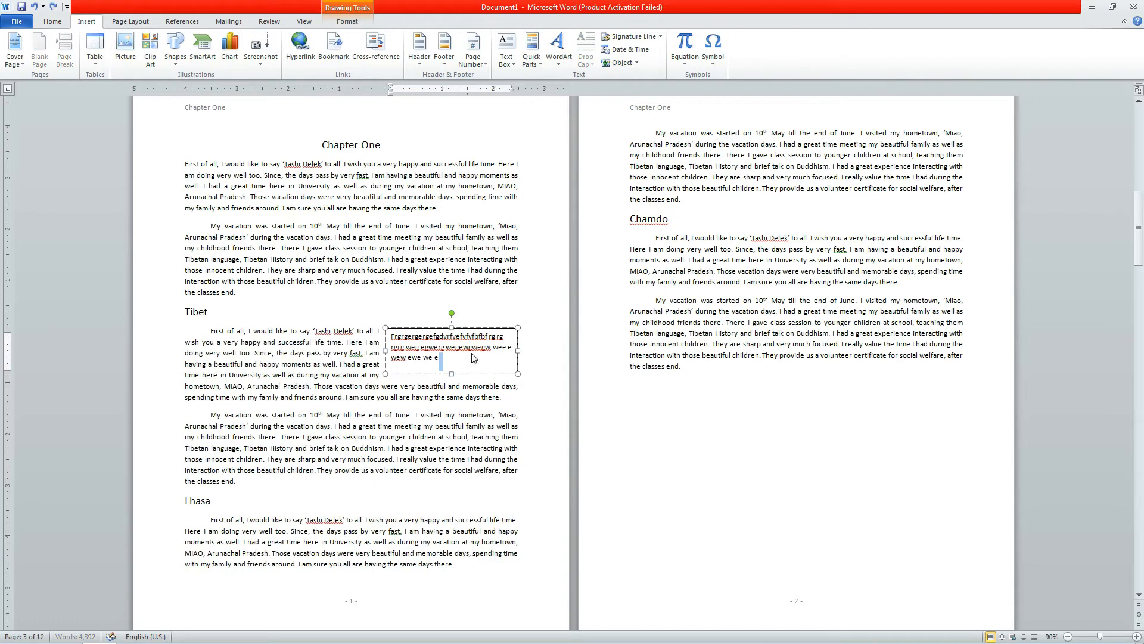
click(420, 327)
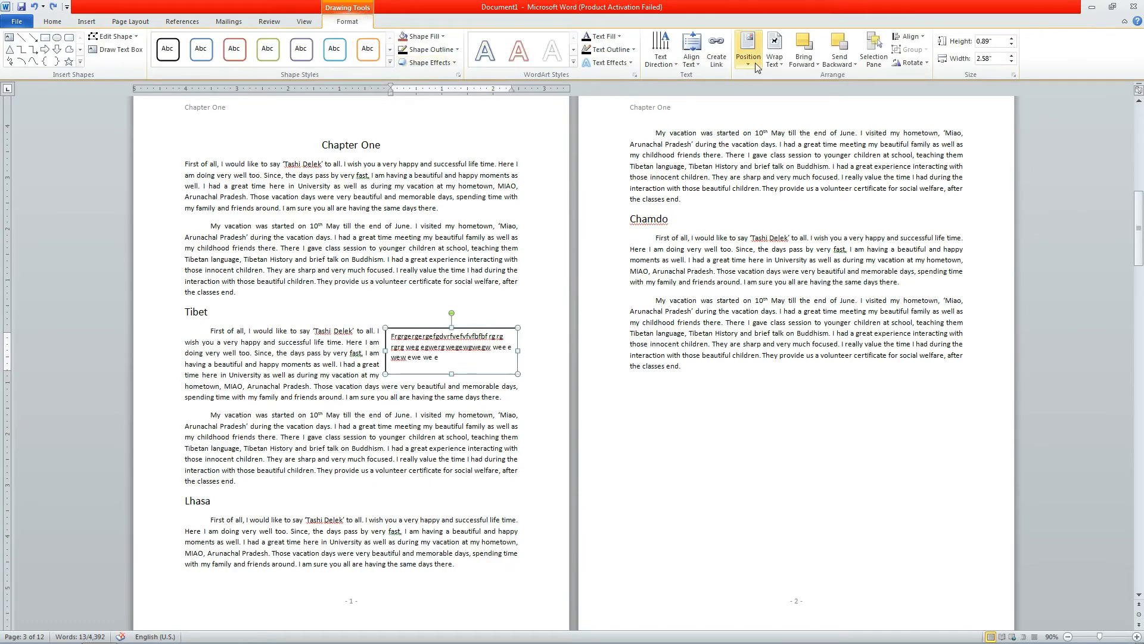
click(778, 59)
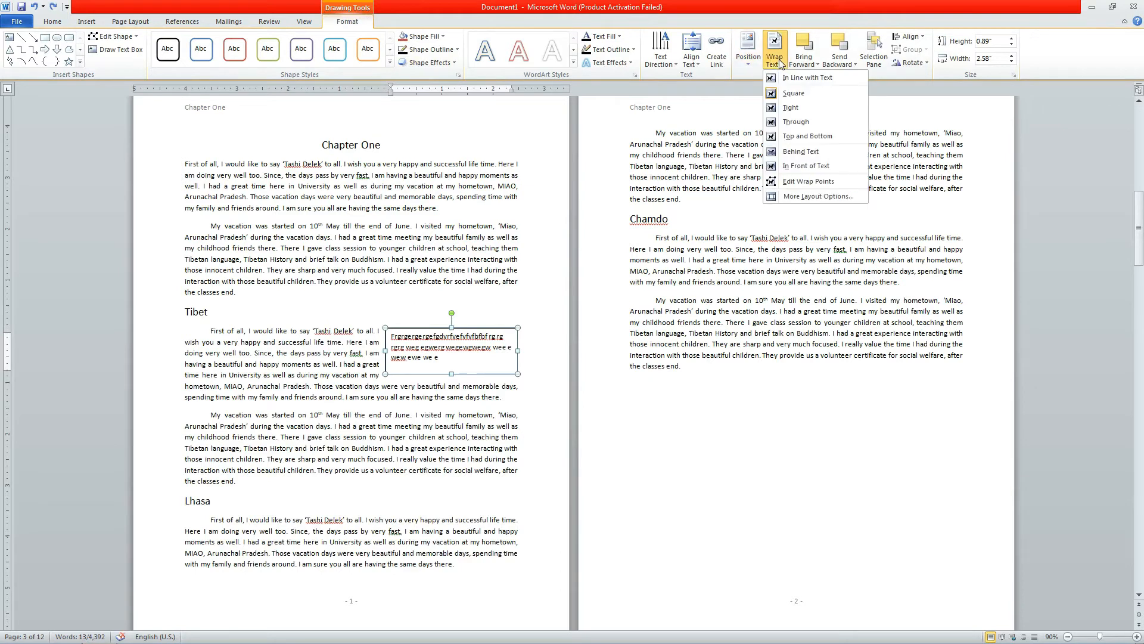
click(456, 50)
click(532, 156)
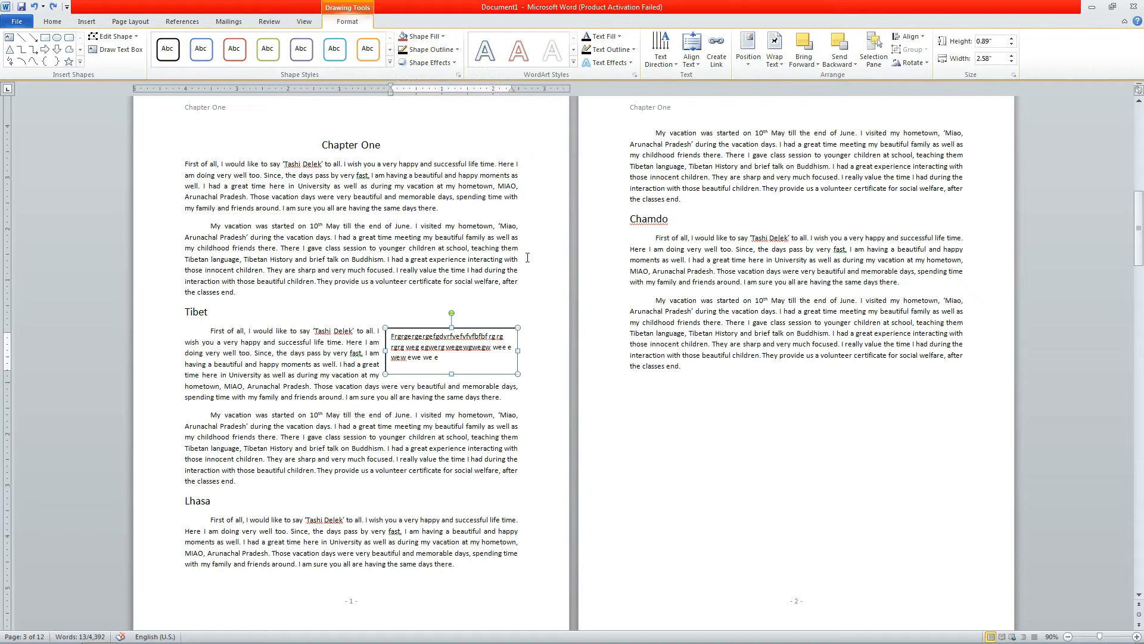
click(528, 383)
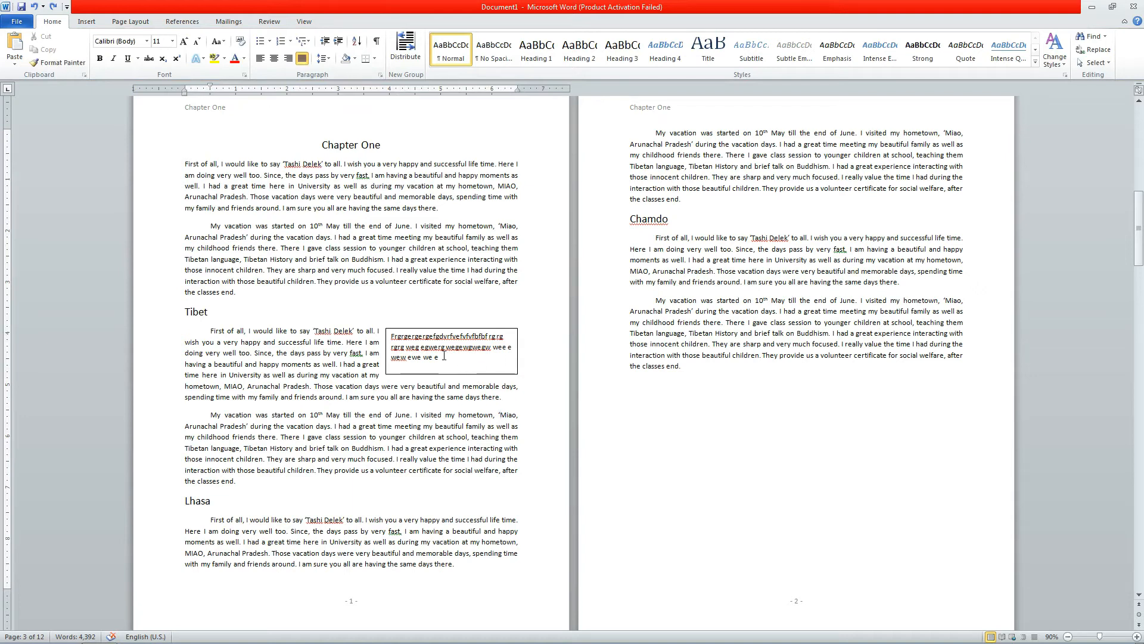
Insert the Penguins sample picture into the second Tibet paragraph and shrink it to about 1.84" wide by 1.38" high
click(90, 27)
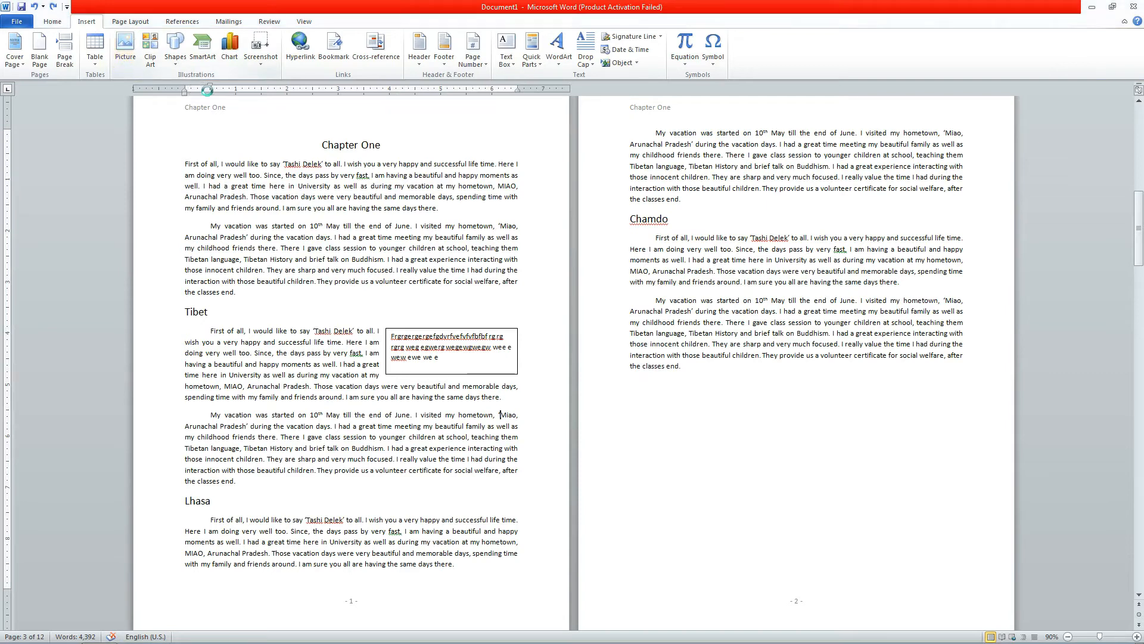
double_click(158, 147)
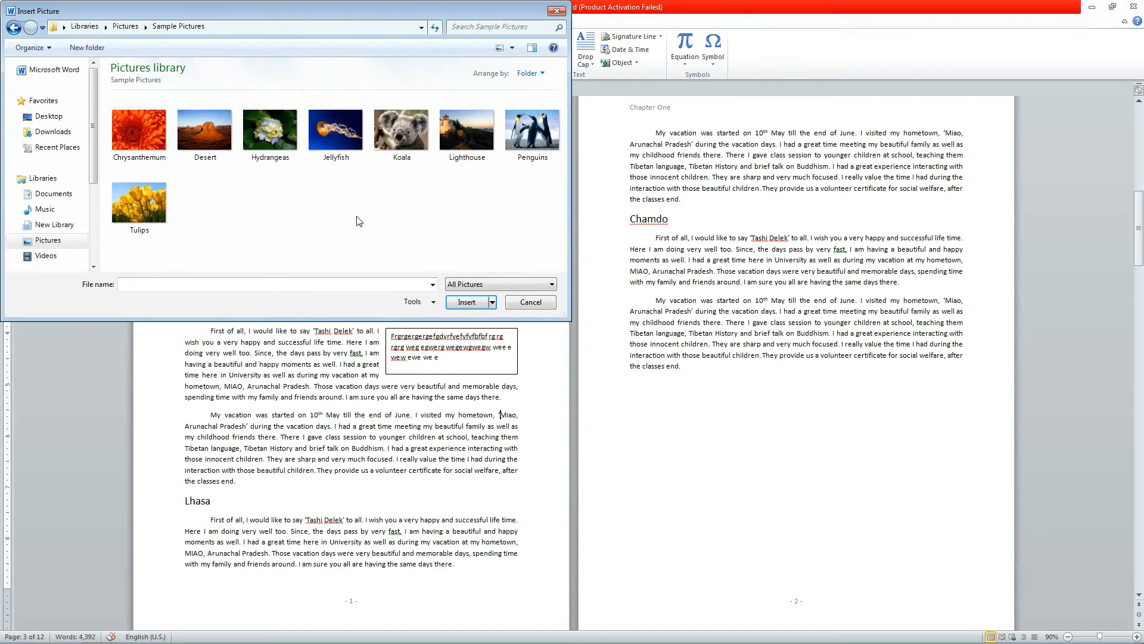
double_click(532, 132)
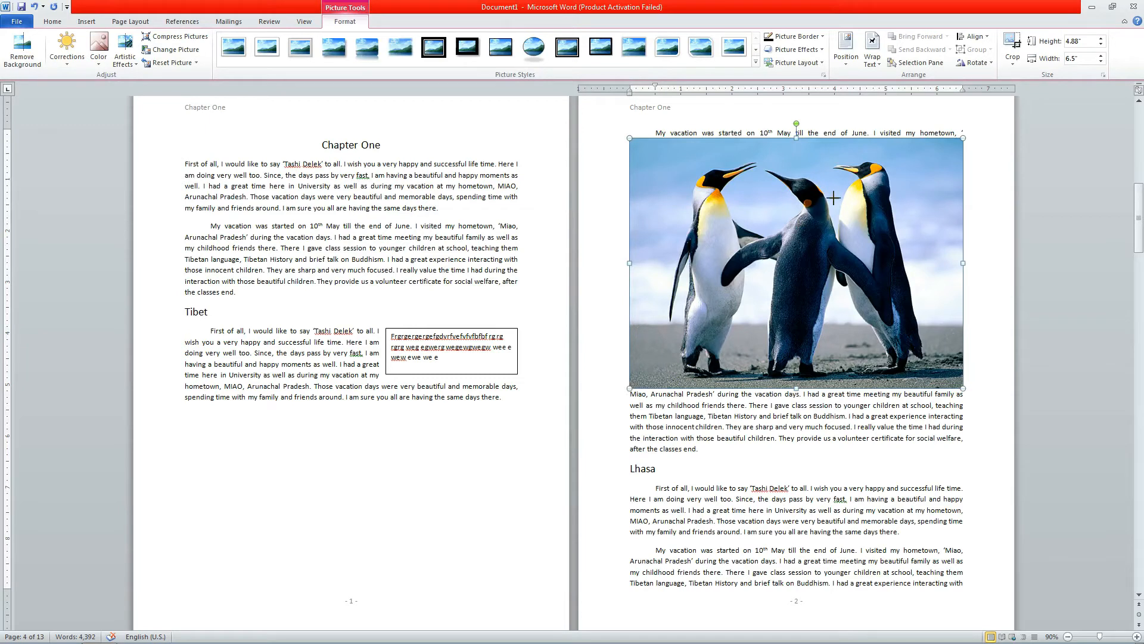
drag(868, 174, 869, 174)
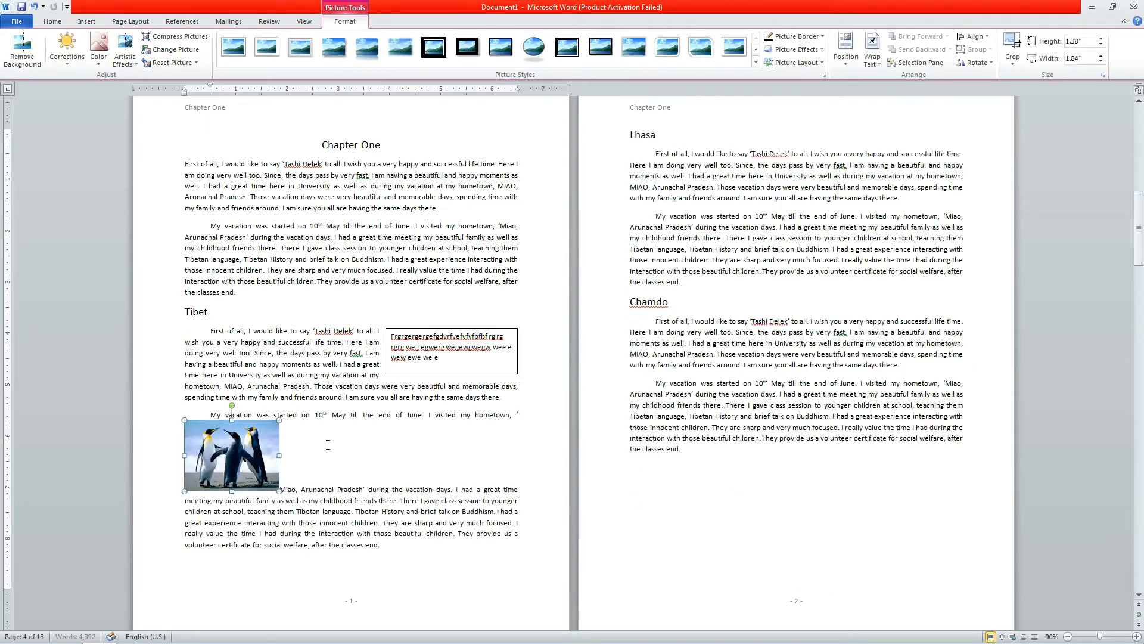
Move the penguin picture beside the first Chamdo paragraph with Square text wrapping, aligned with the right margin
mouse_move(248, 455)
mouse_down()
mouse_move(251, 408)
mouse_move(353, 462)
mouse_move(703, 334)
mouse_move(671, 328)
mouse_move(769, 369)
mouse_move(918, 357)
mouse_move(975, 329)
mouse_up()
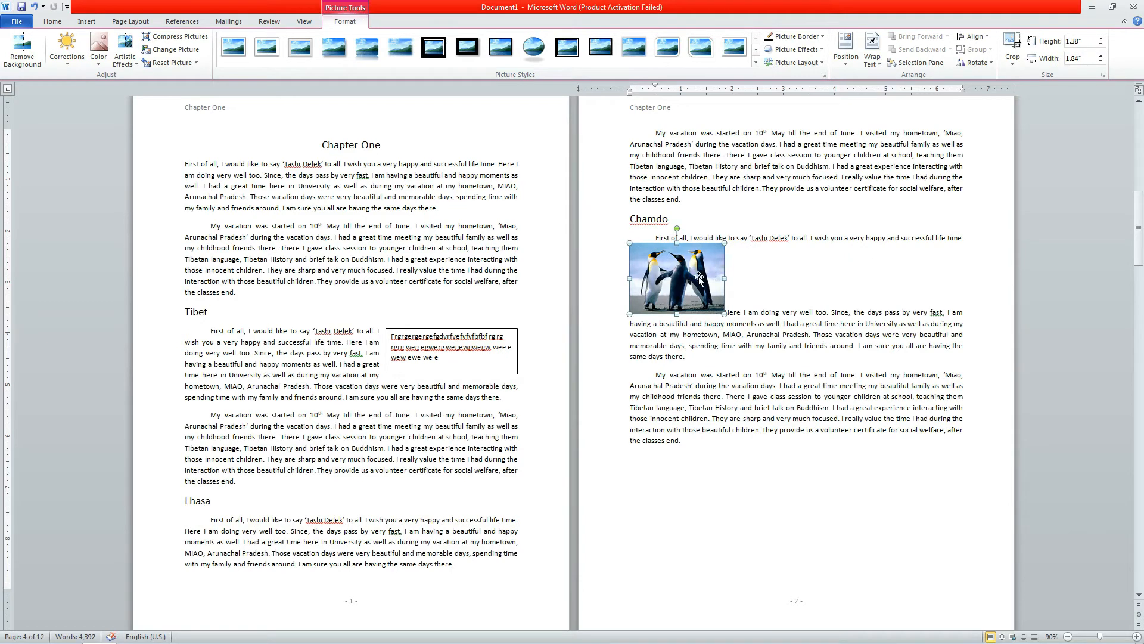
click(1136, 636)
click(1137, 637)
click(1136, 637)
click(1137, 637)
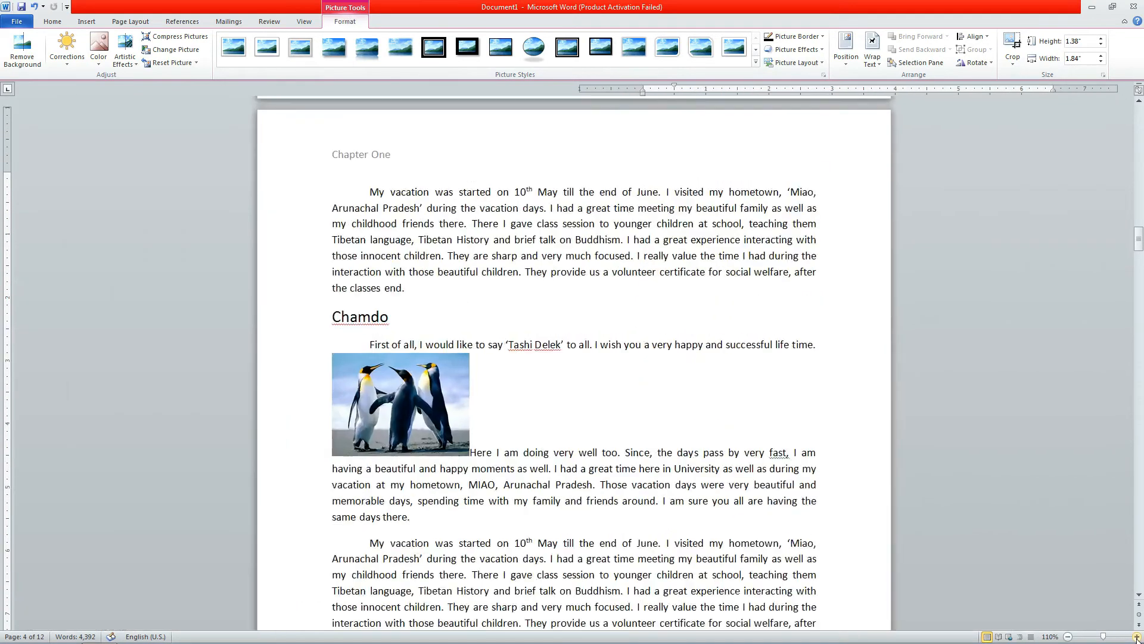
click(1137, 637)
click(1137, 637)
scroll(730, 410, down, 2)
scroll(730, 410, down, 3)
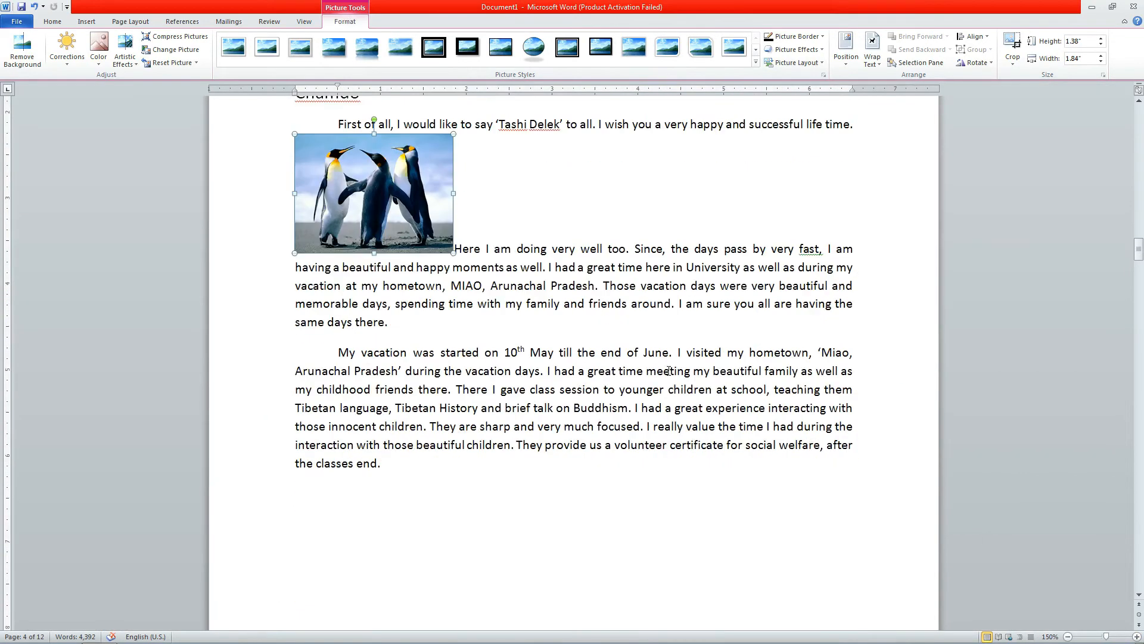
scroll(599, 301, up, 2)
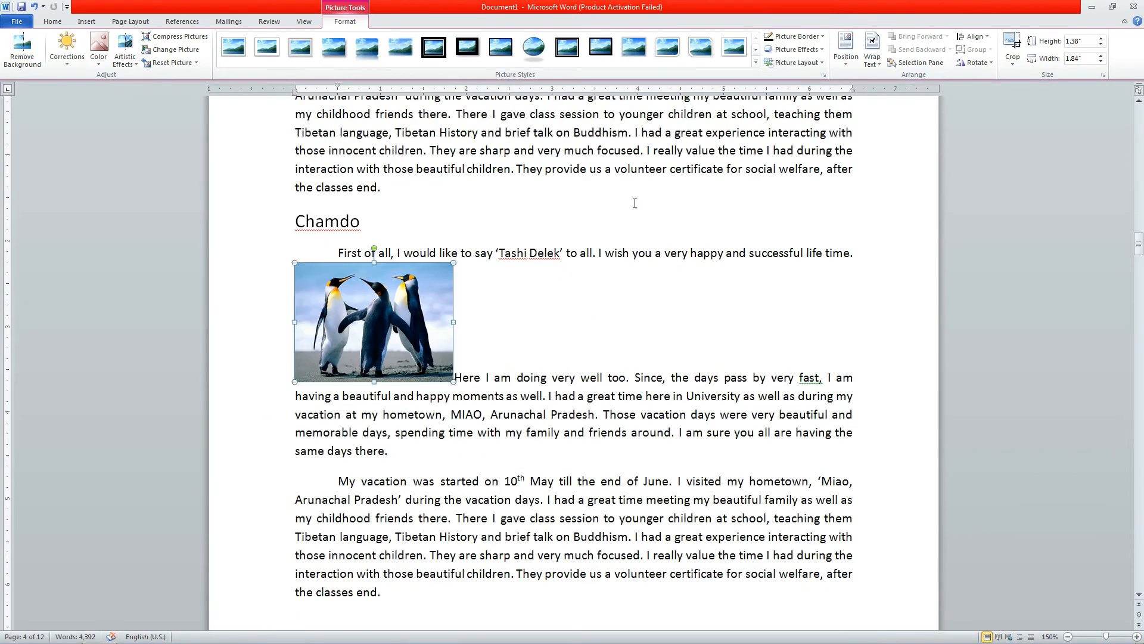
click(880, 69)
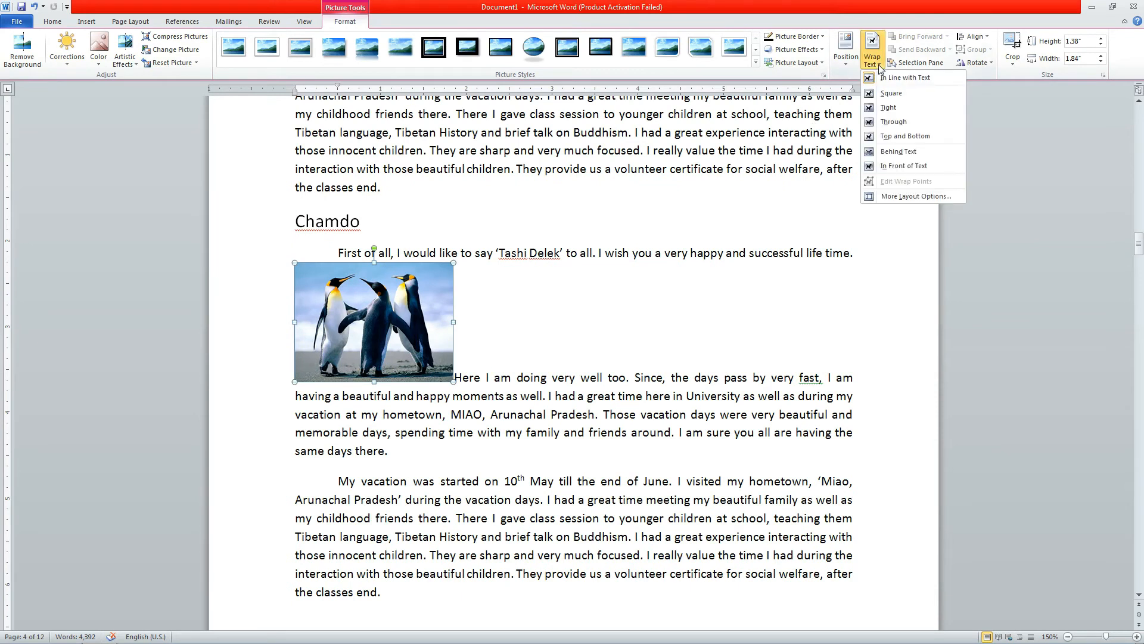
click(886, 95)
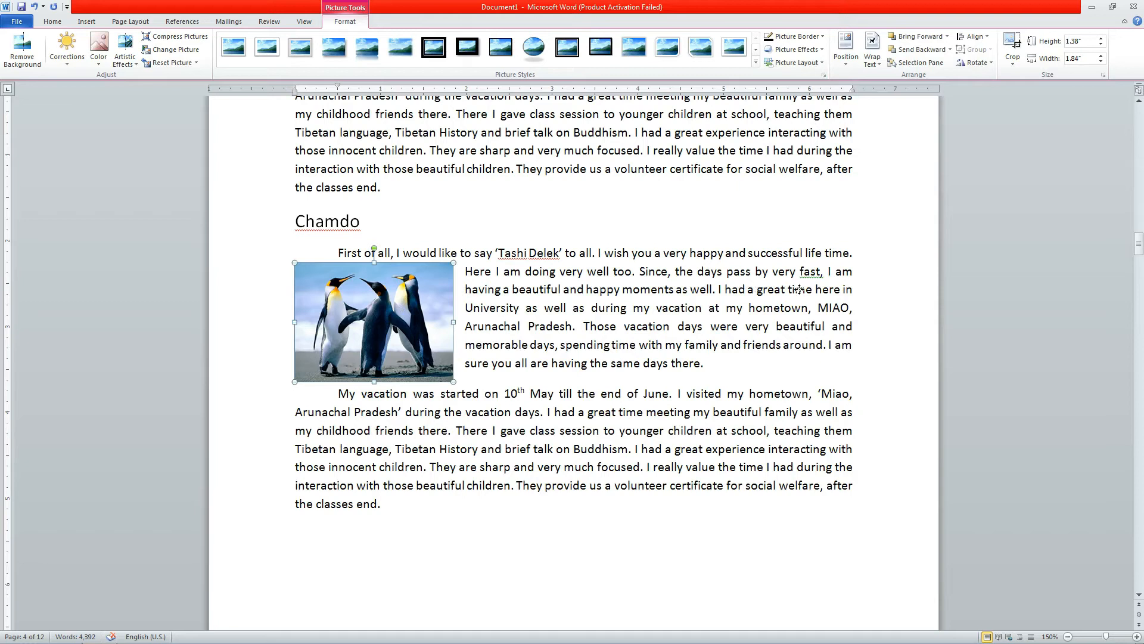
drag(797, 287, 797, 289)
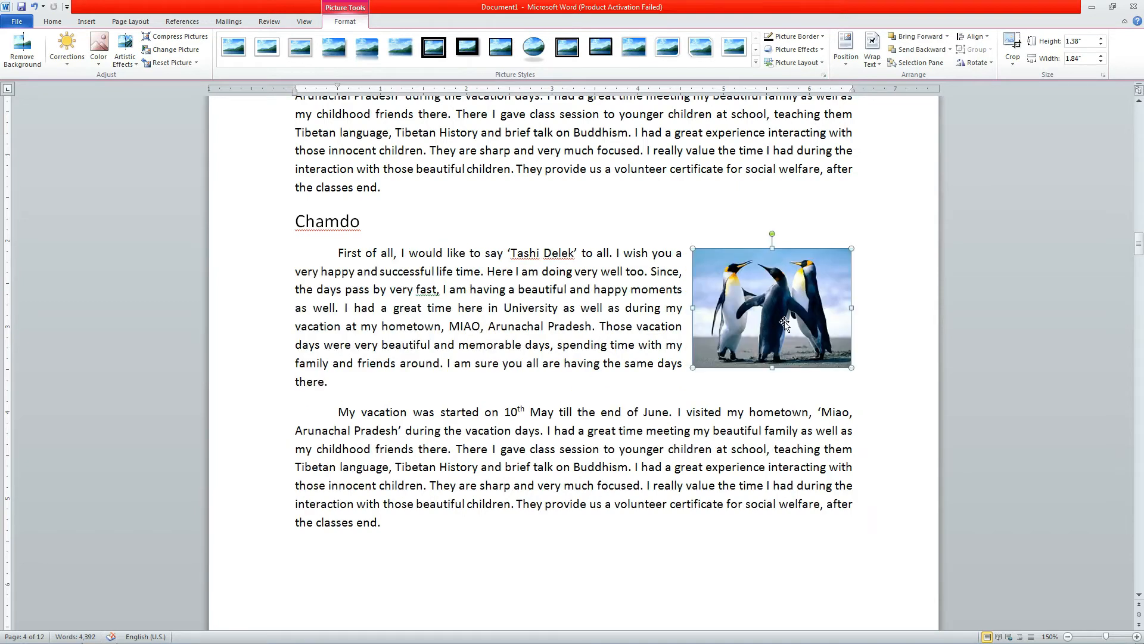
click(657, 231)
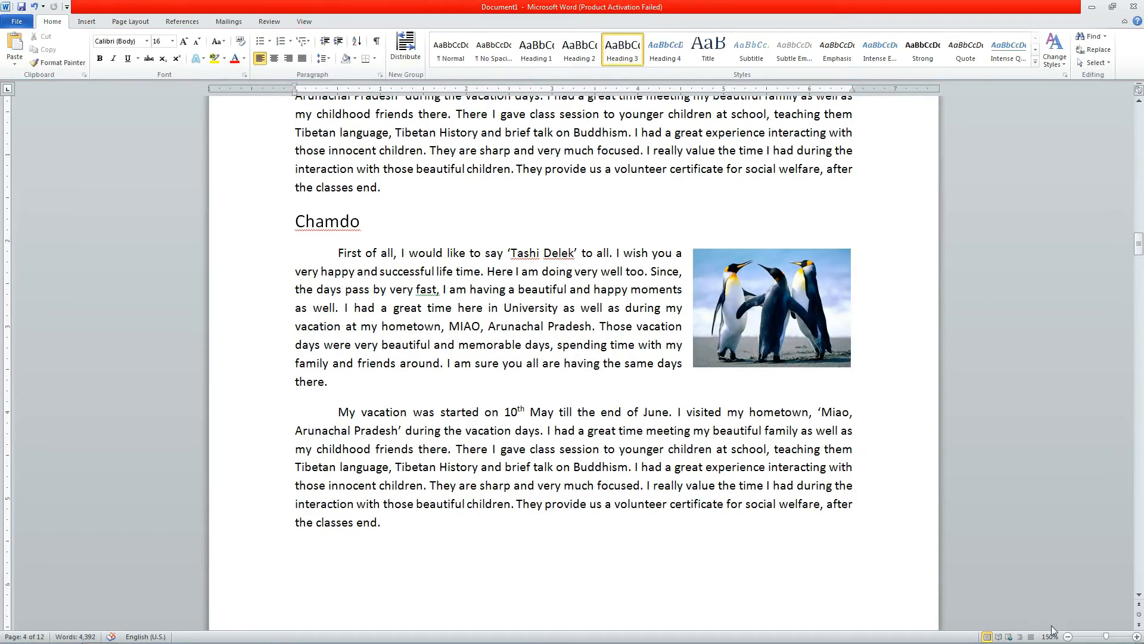
Enlarge the penguin picture to about 3.2" wide by 2.4" high, keeping it at the right margin beside the first Chamdo paragraph
click(1068, 636)
click(1068, 636)
click(1068, 637)
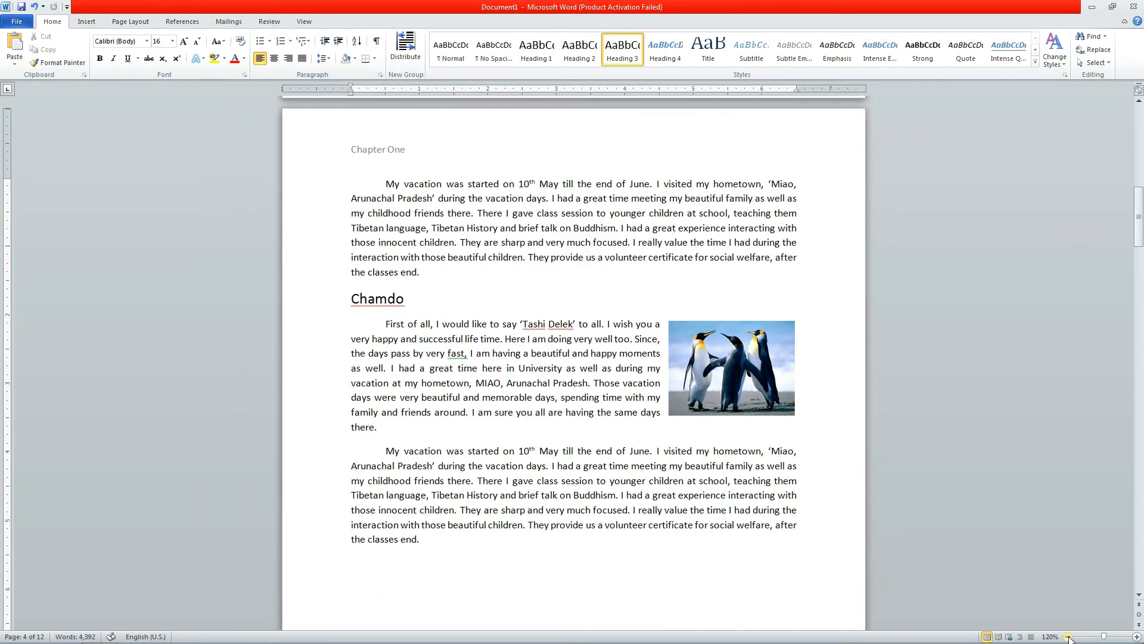
click(1068, 637)
click(1069, 636)
click(1068, 637)
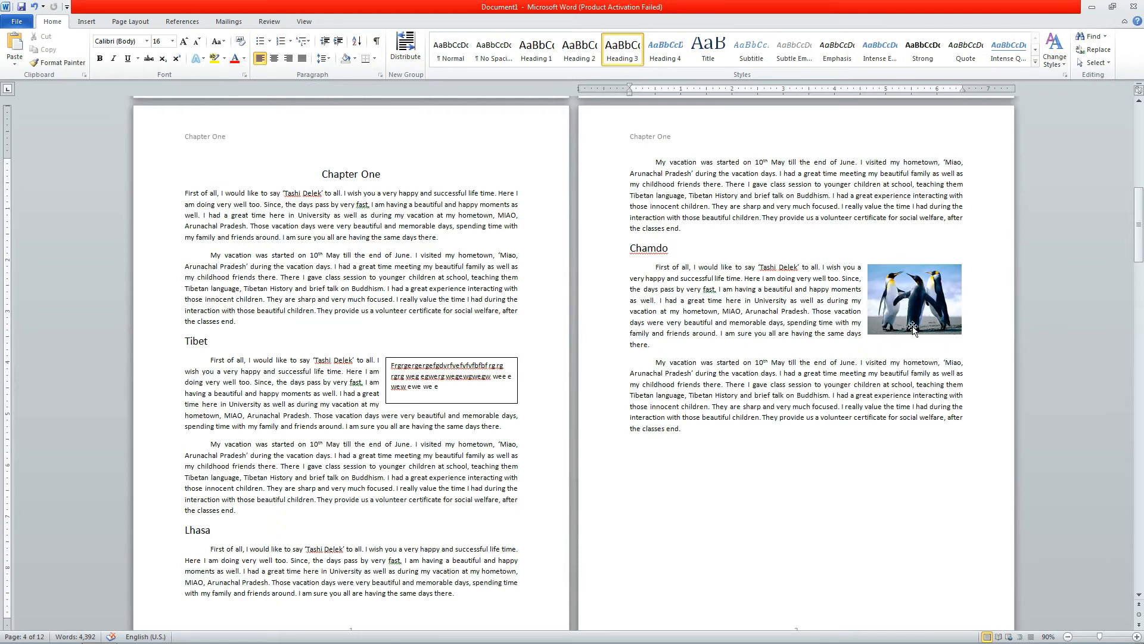
drag(920, 312, 799, 538)
drag(841, 490, 911, 440)
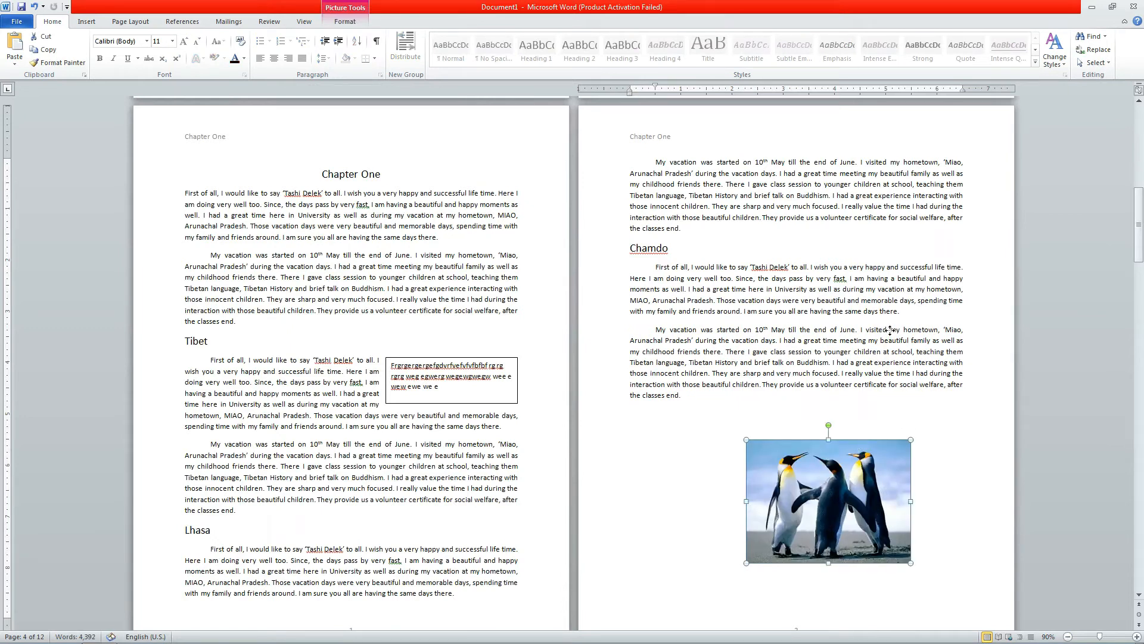
drag(890, 330, 890, 332)
click(752, 544)
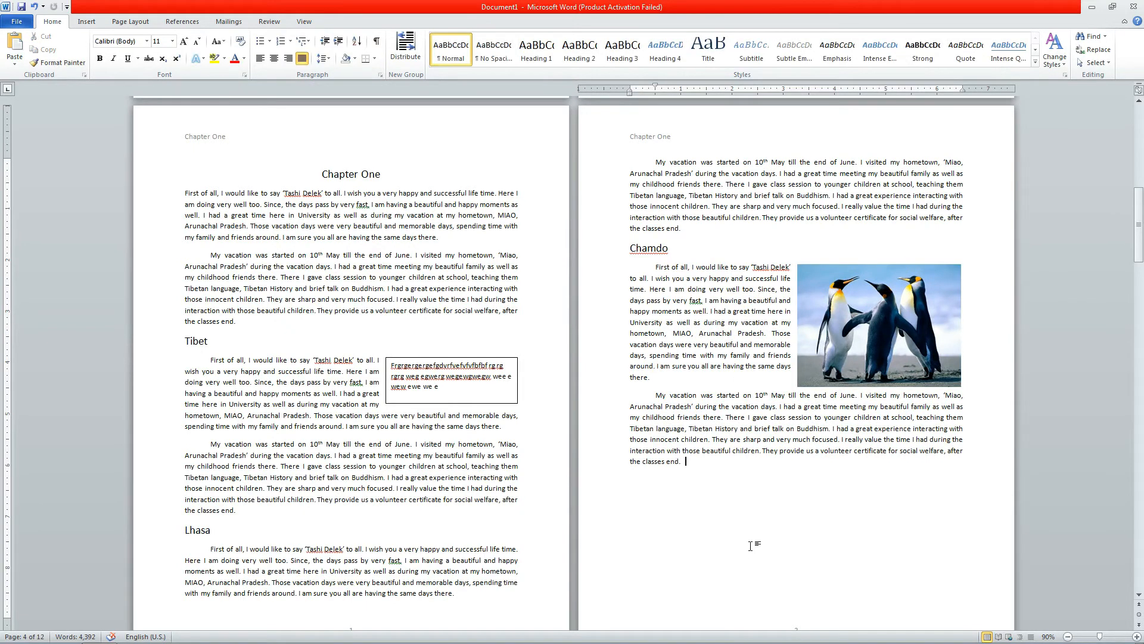
click(897, 340)
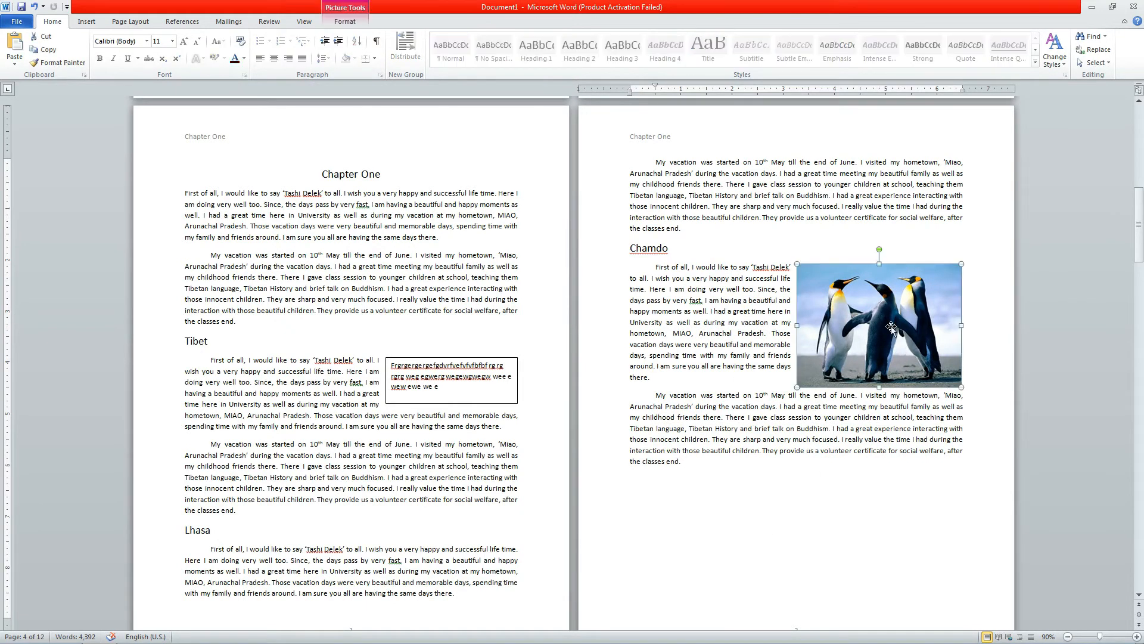
double_click(891, 328)
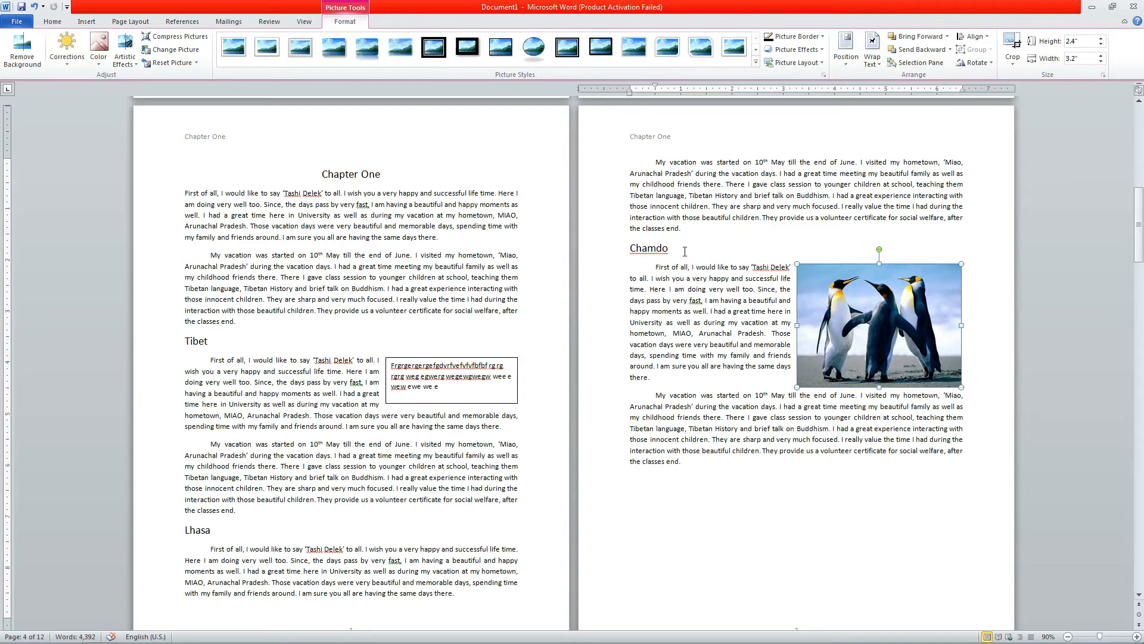
Check which heading styles are applied to the Chapter One, Tibet and Chamdo headings
click(430, 332)
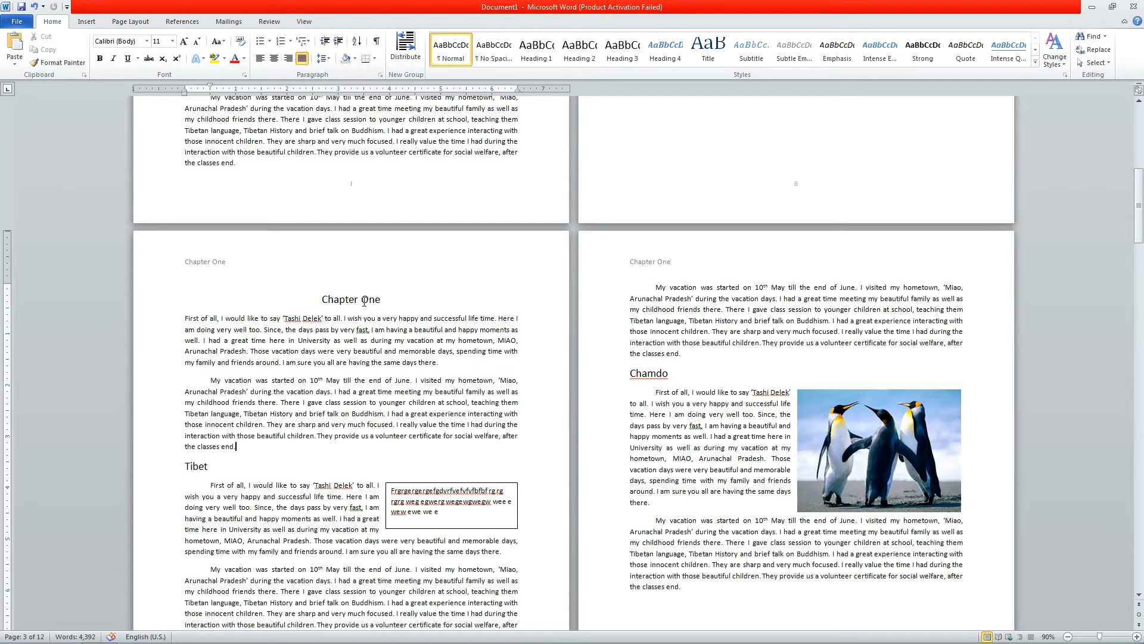
click(359, 298)
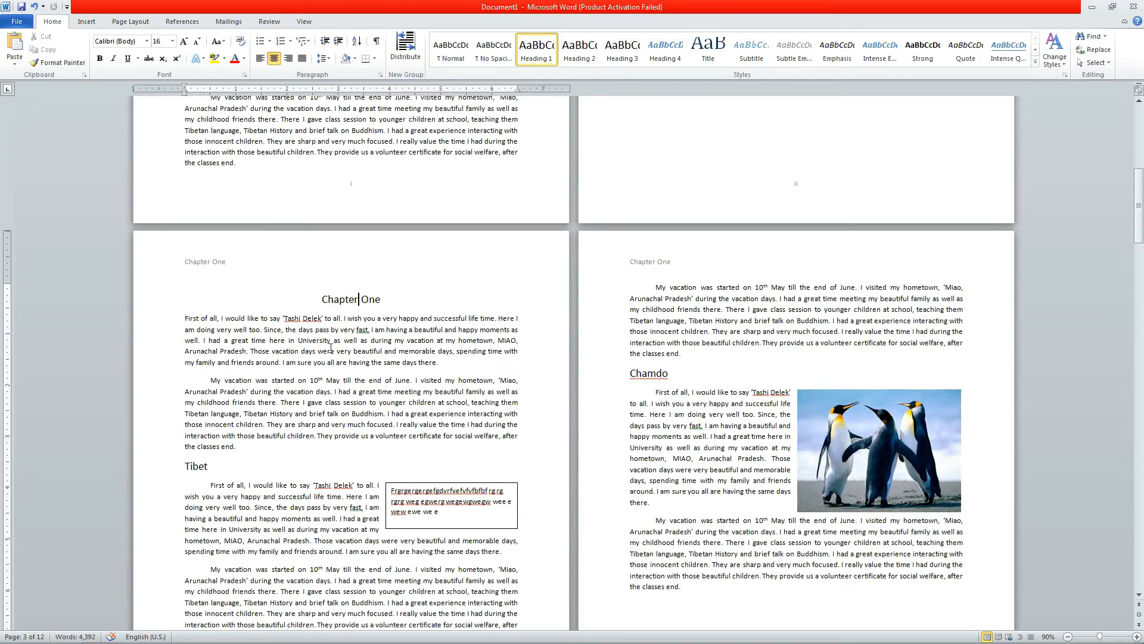
click(204, 465)
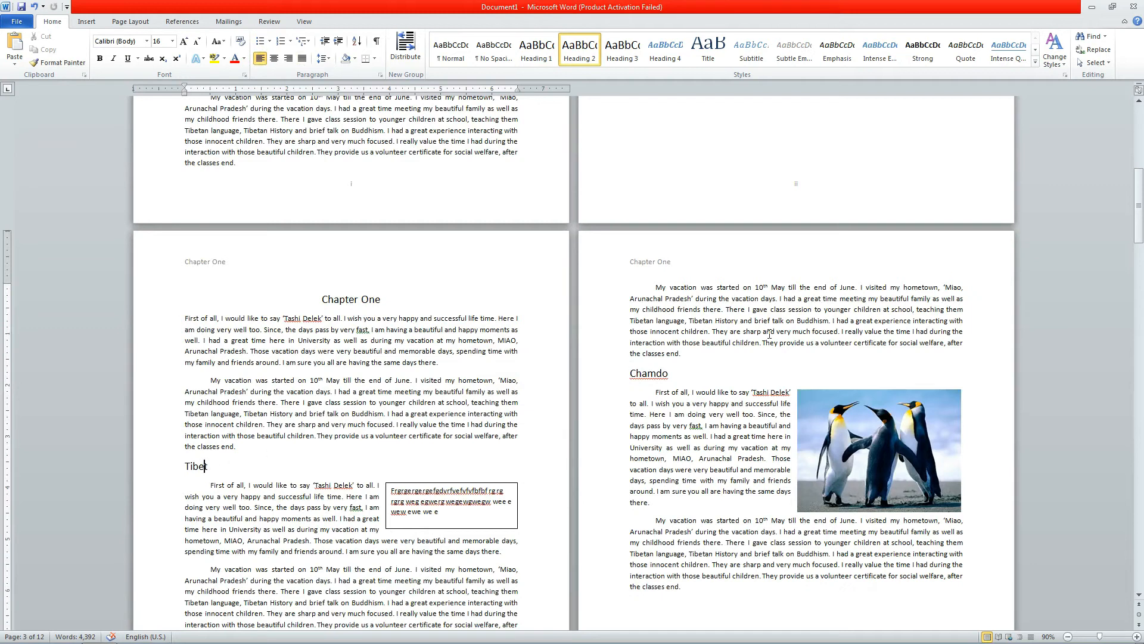
click(656, 374)
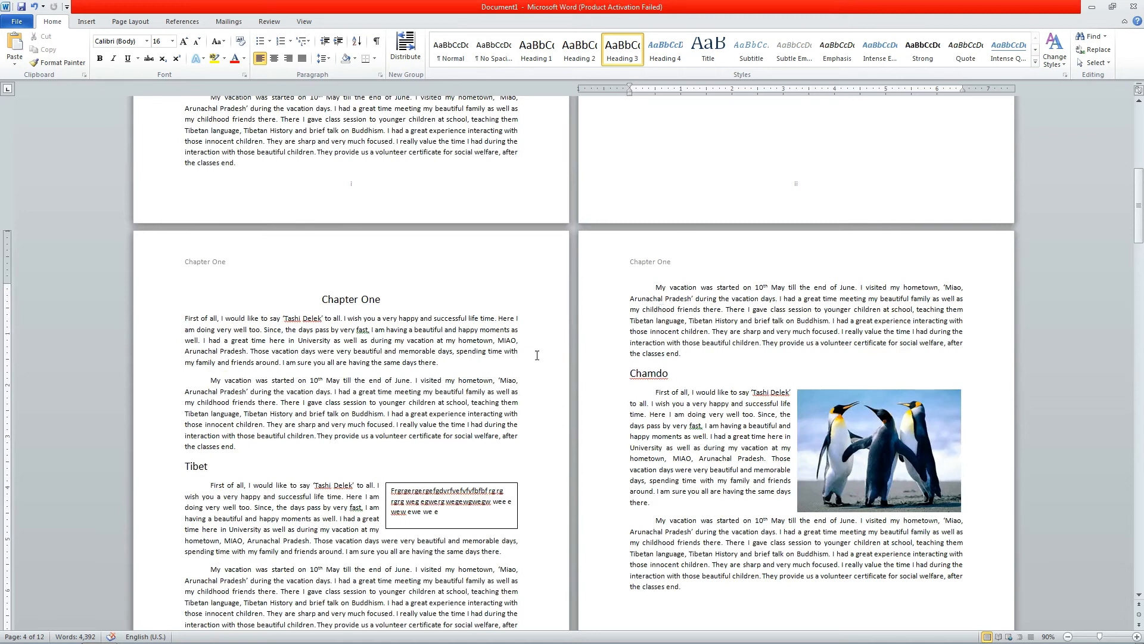
Add blank lines above the Preface heading on the first page
scroll(537, 355, up, 7)
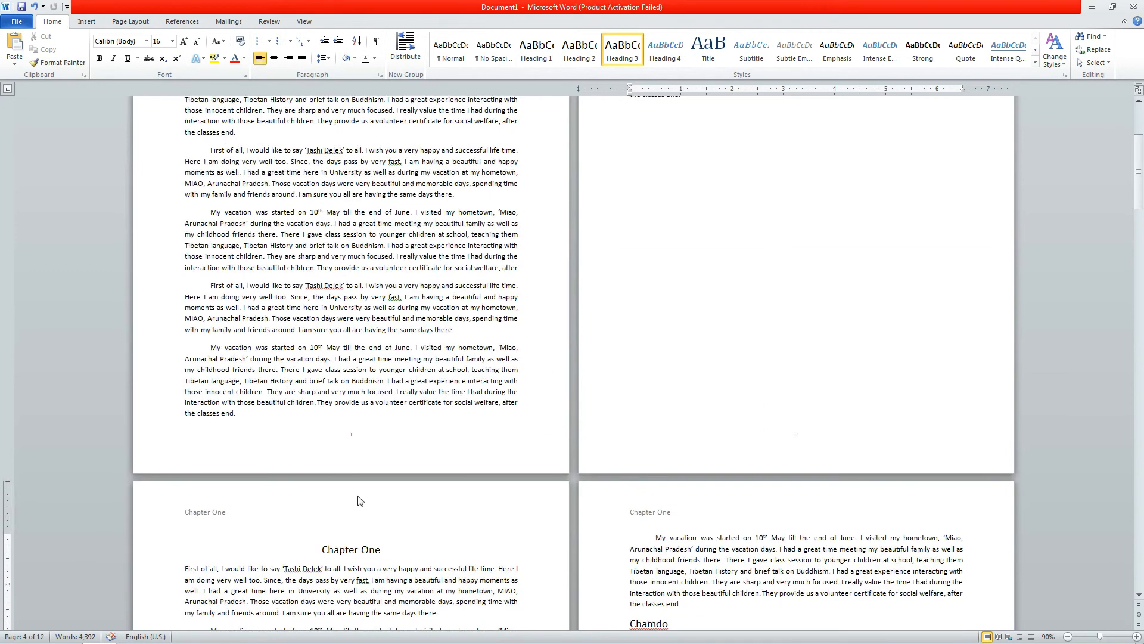
scroll(495, 397, up, 5)
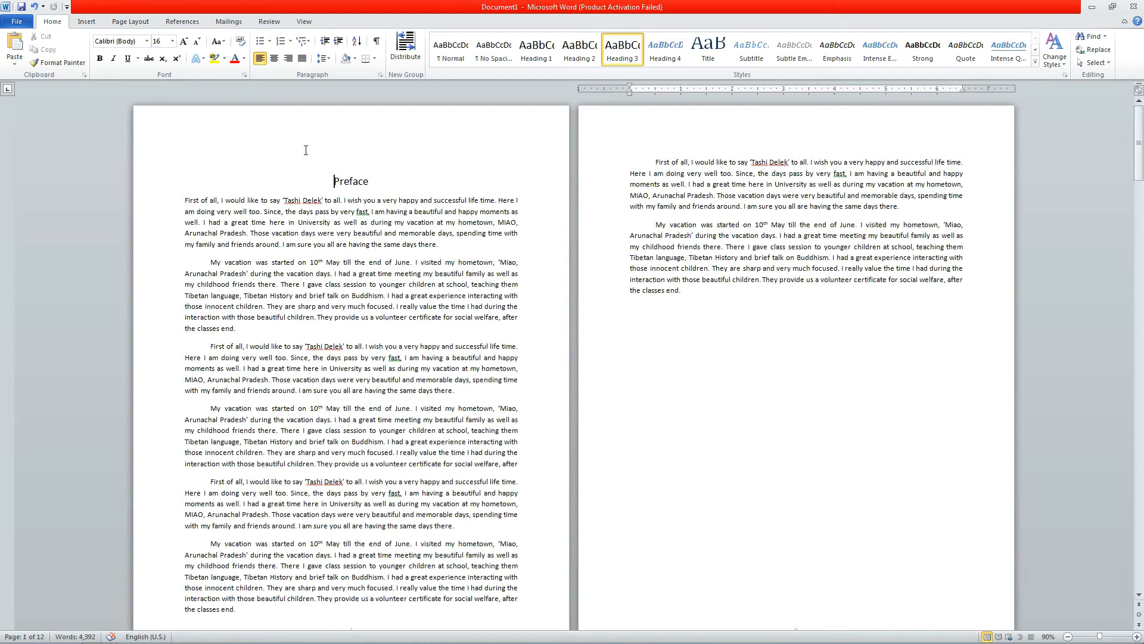
click(306, 150)
key(Return)
key(Return)
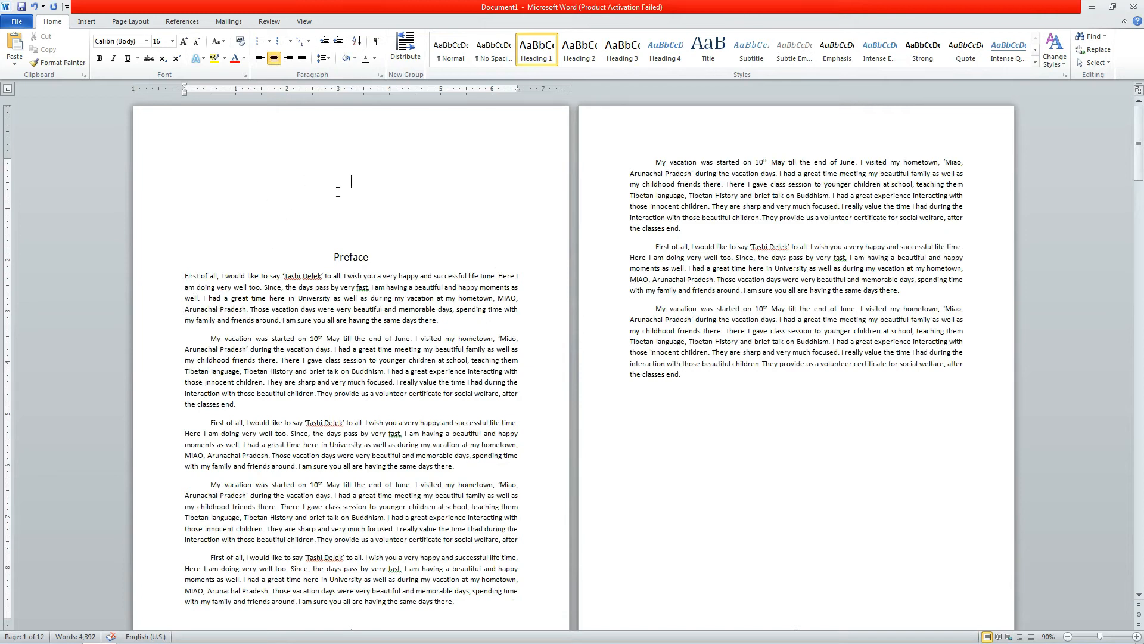
Insert a three-level table of contents above the Preface heading, with dotted leaders, right-aligned page numbers and the template format
click(209, 133)
click(193, 22)
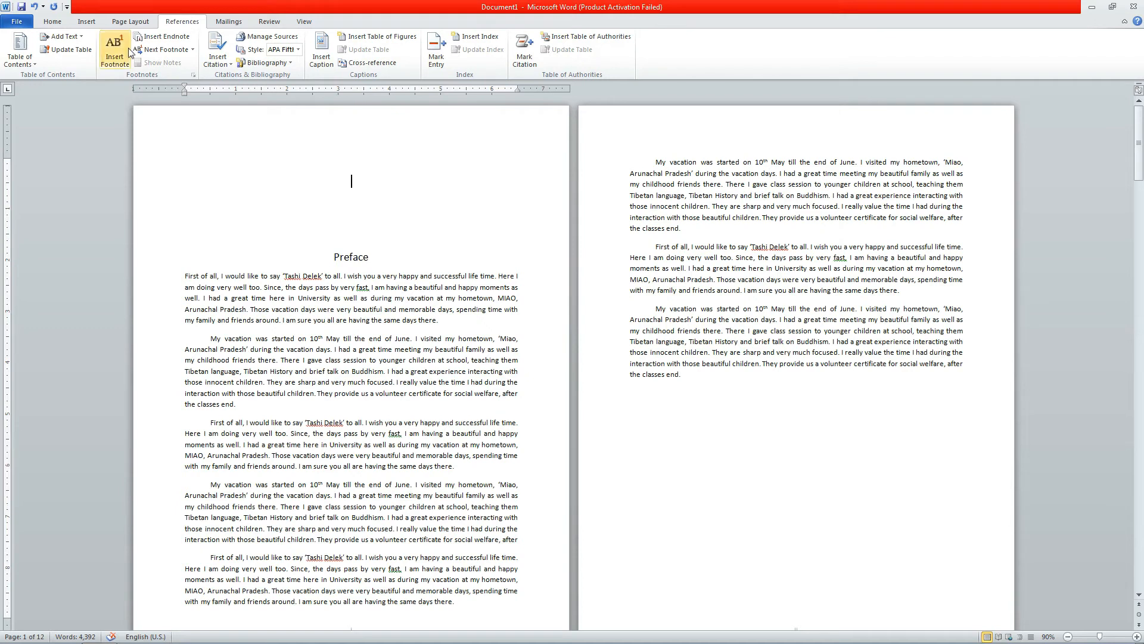
click(33, 64)
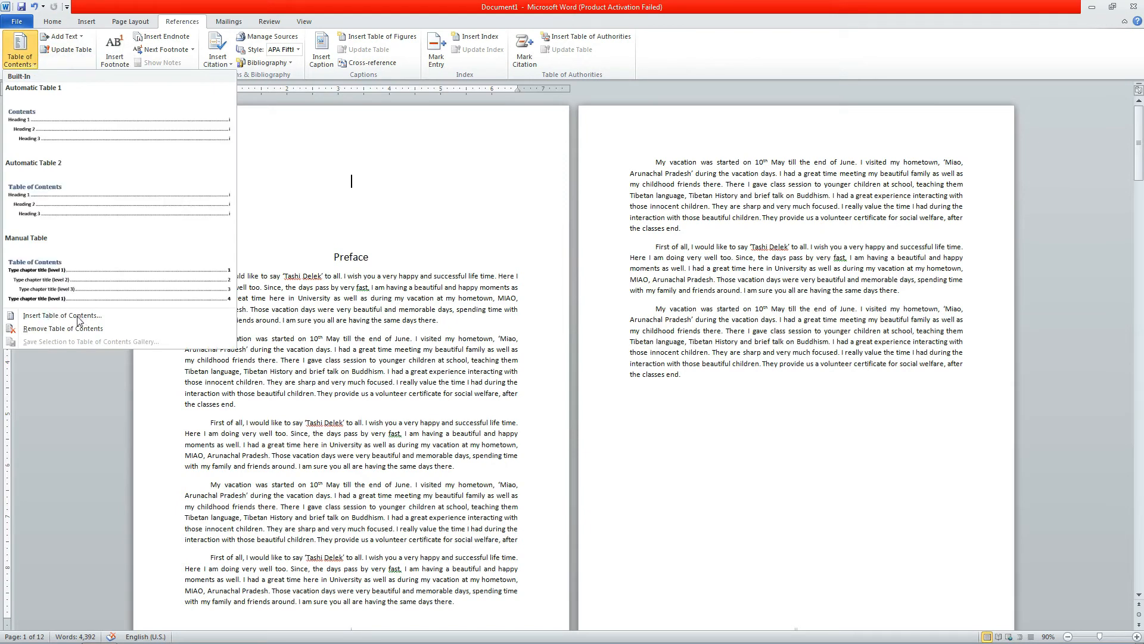
click(79, 320)
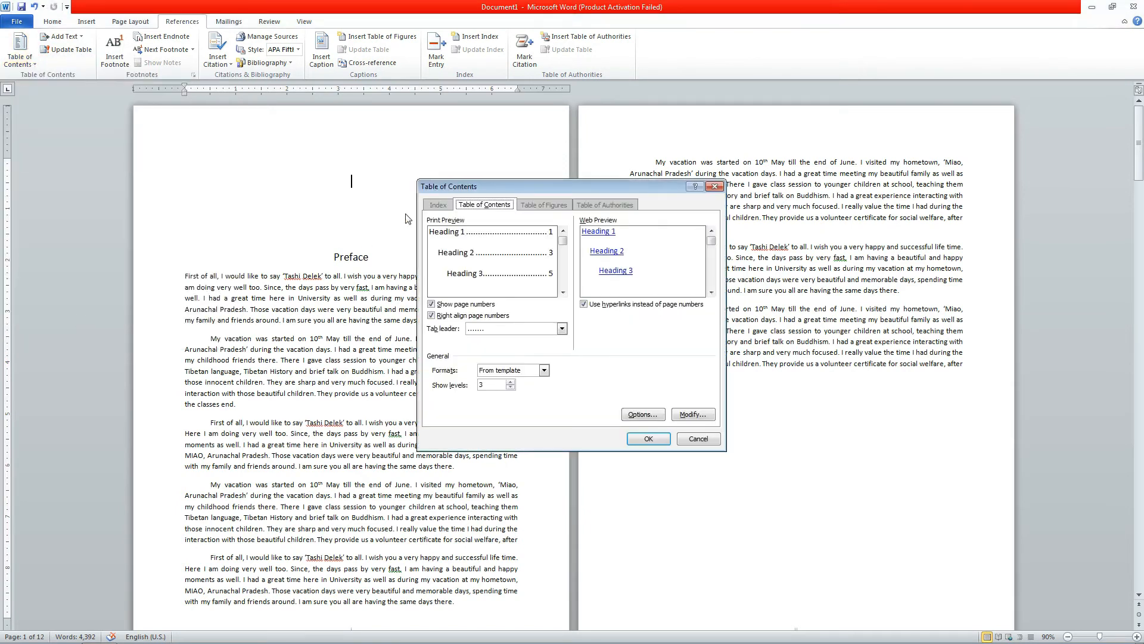
drag(481, 186, 510, 138)
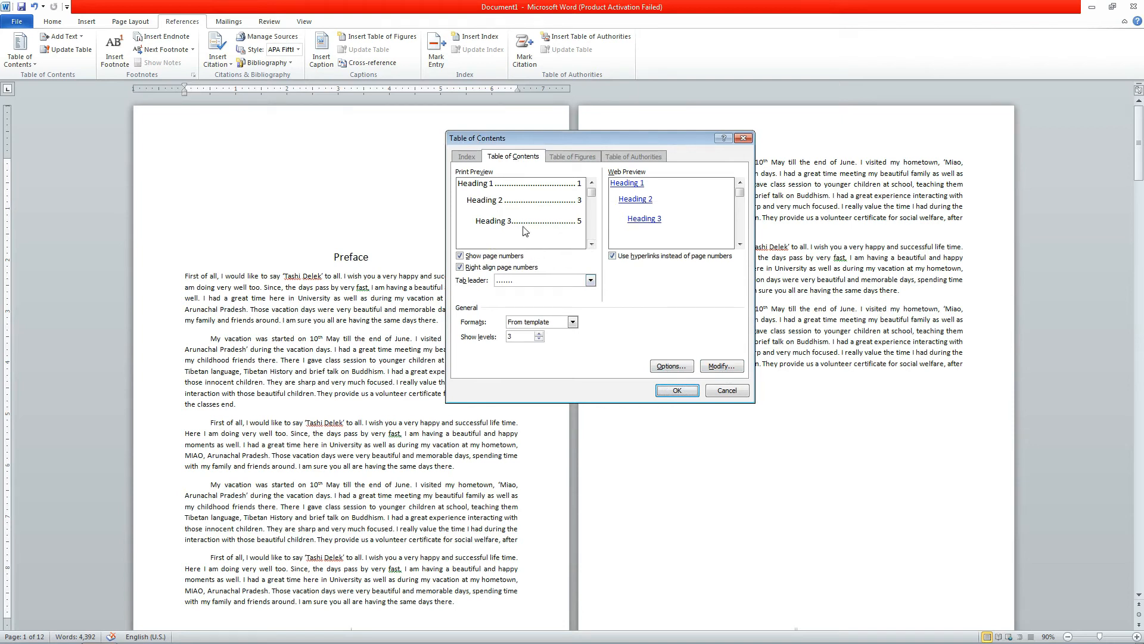
click(678, 391)
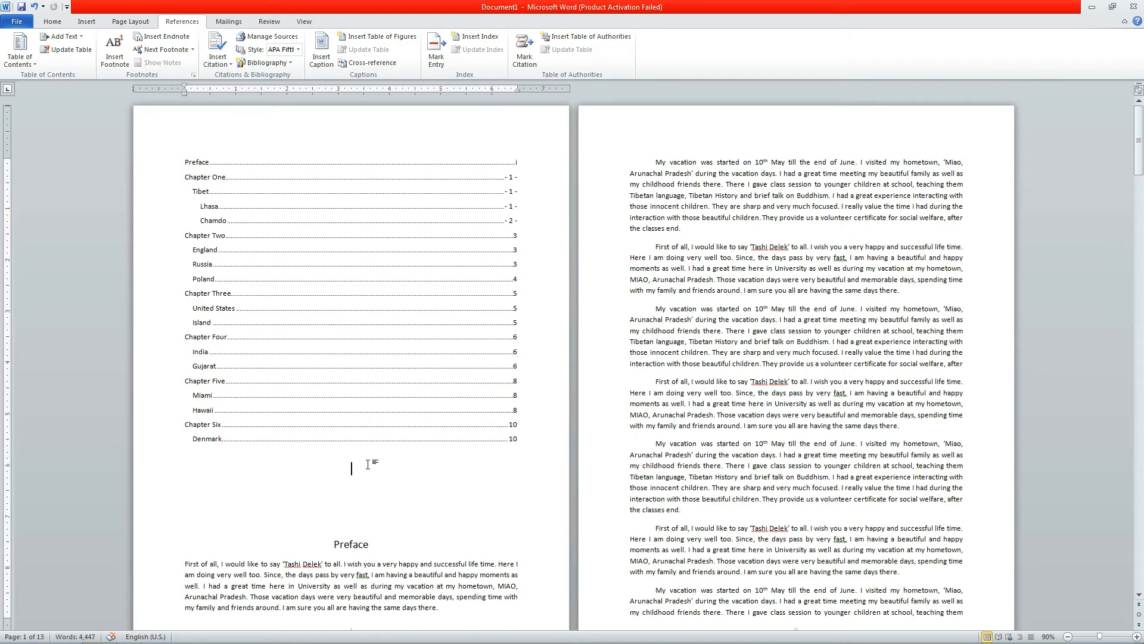
Set the font size of all table of contents entries to 16 pt
drag(368, 465, 146, 158)
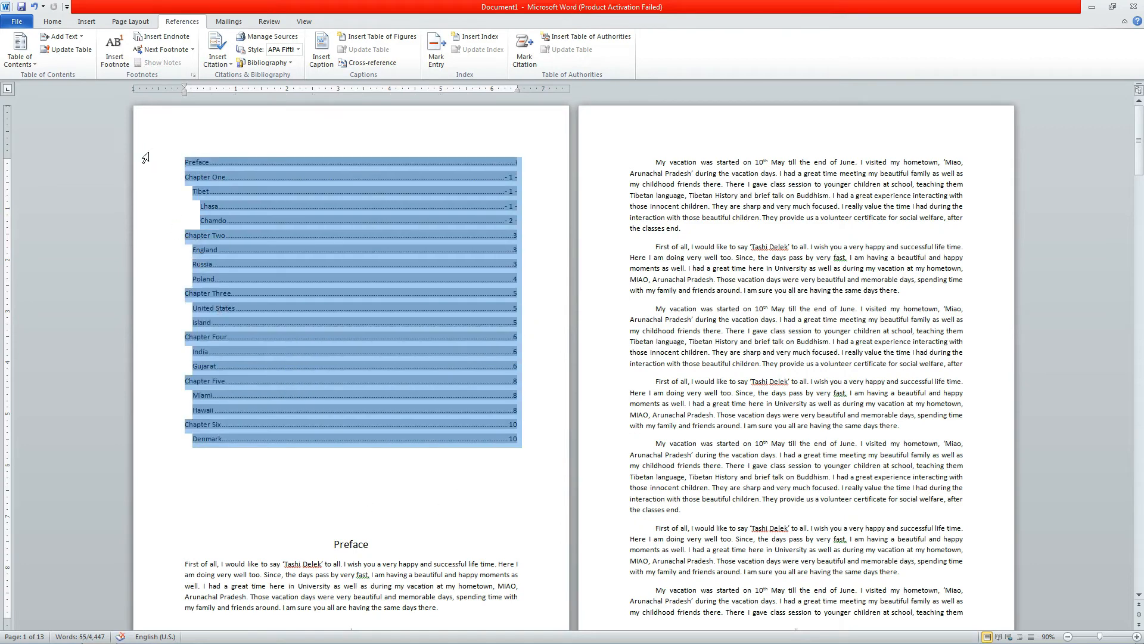
click(53, 25)
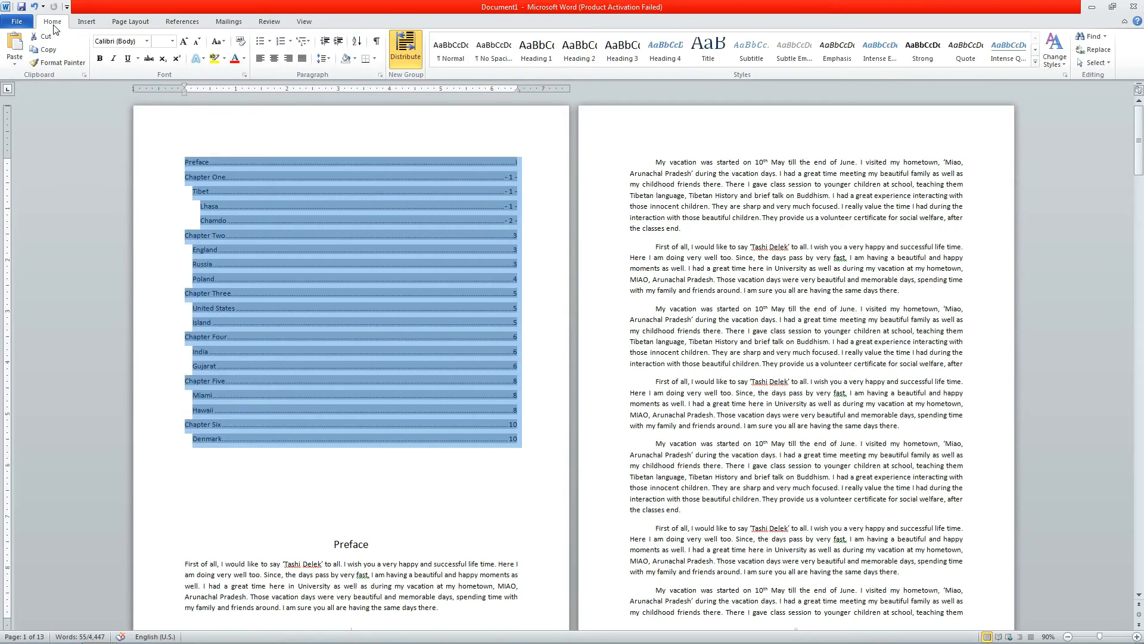
click(184, 41)
click(172, 41)
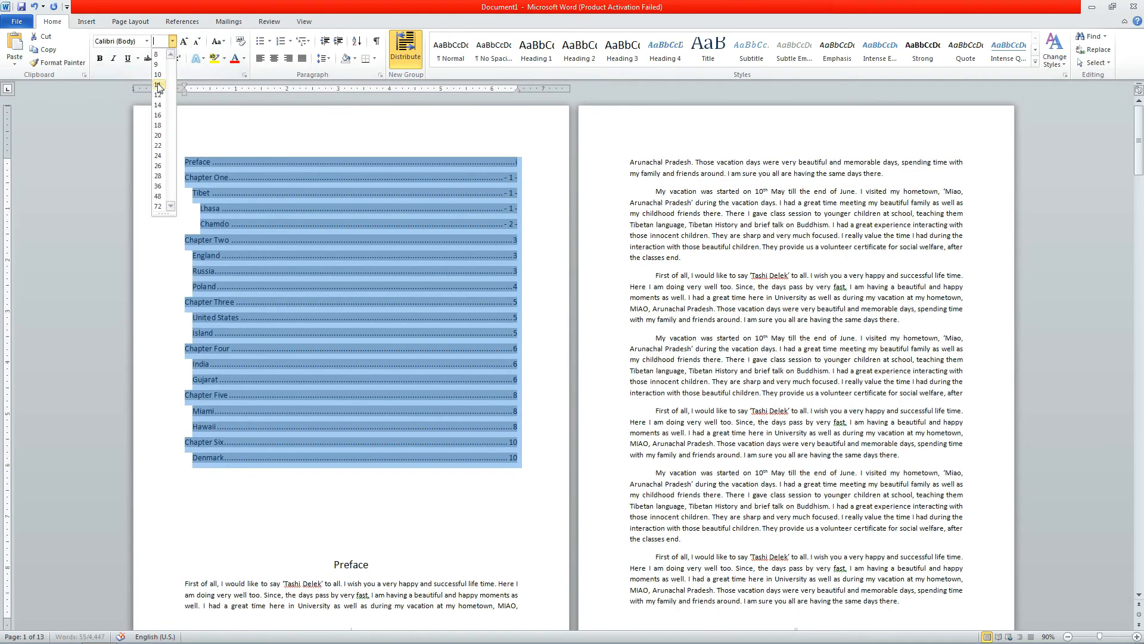
click(158, 115)
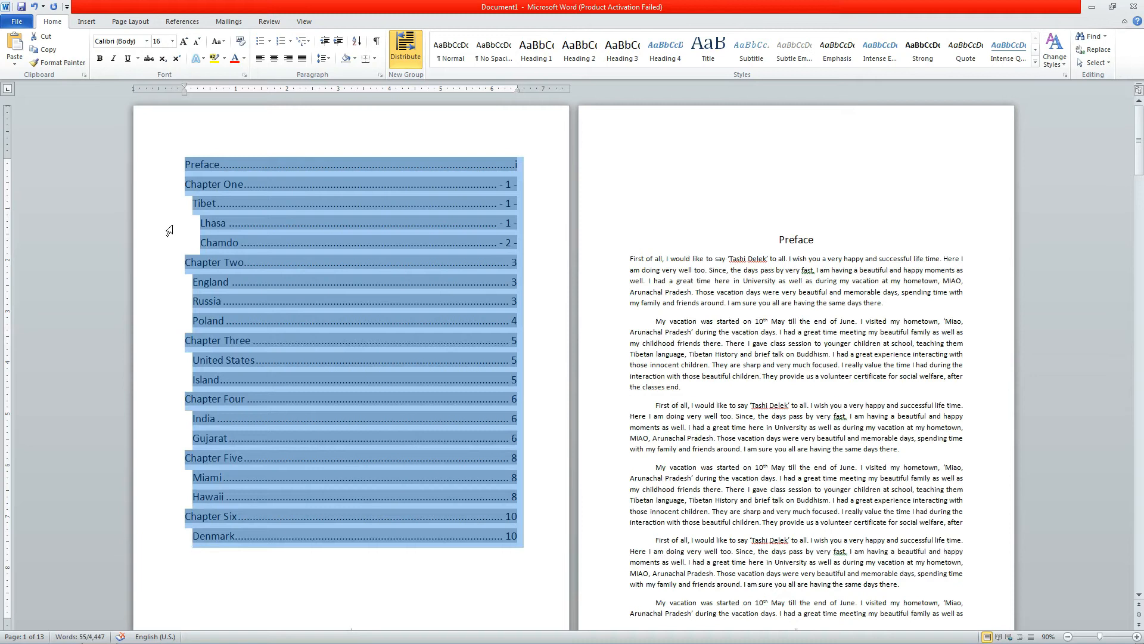
Apply the 1., 1.1., 1.1.1. multilevel numbering to the whole table of contents
click(93, 24)
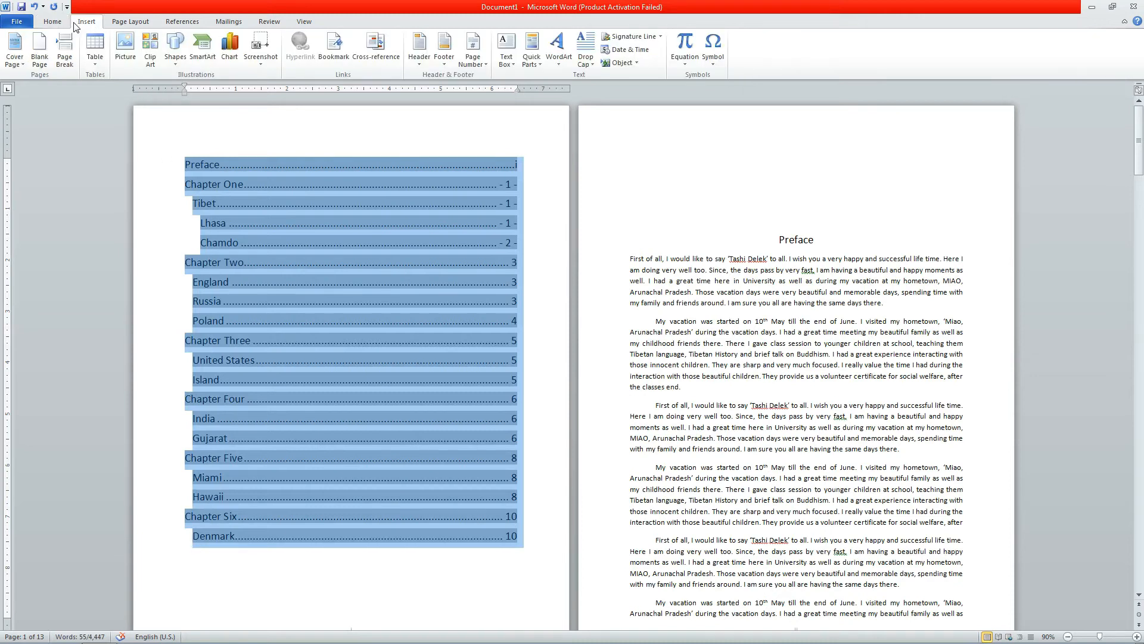
click(67, 23)
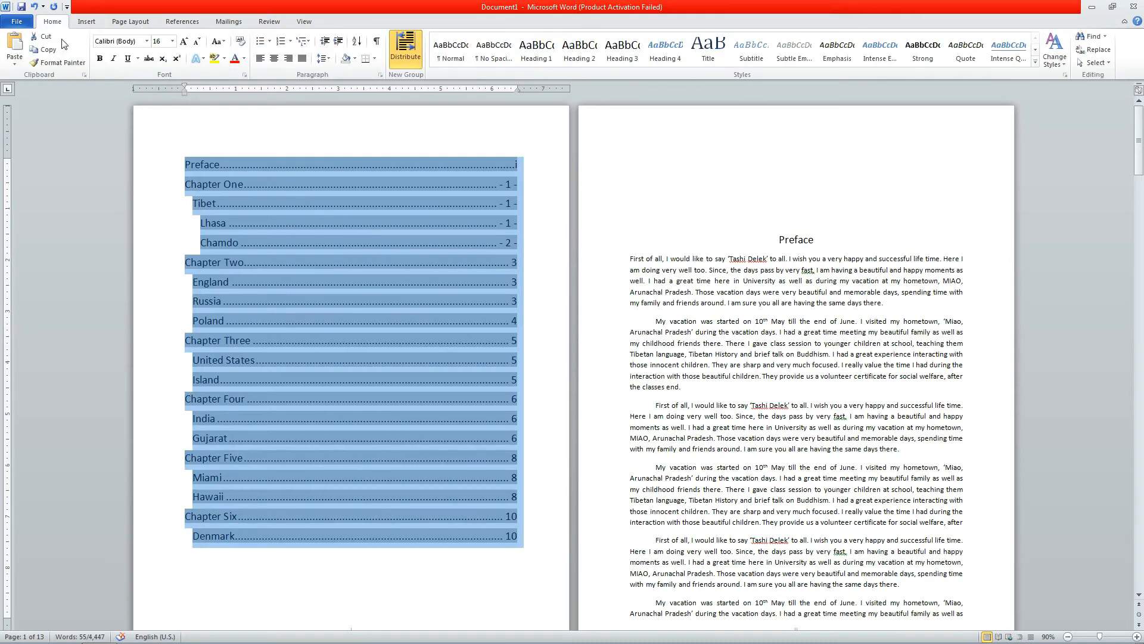
click(304, 44)
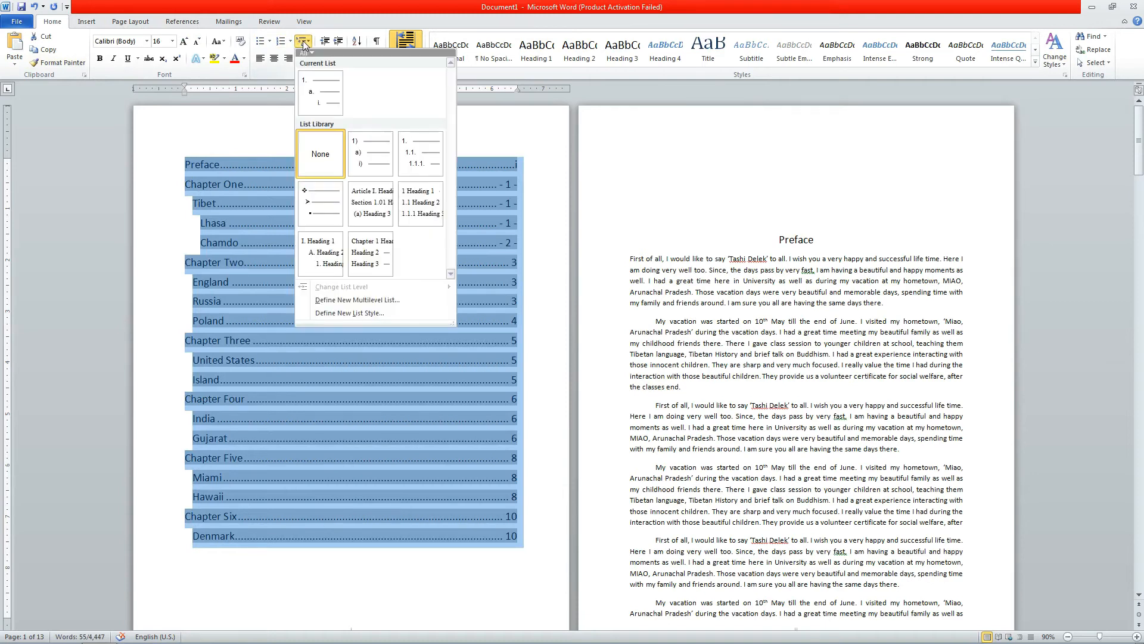
mouse_move(427, 159)
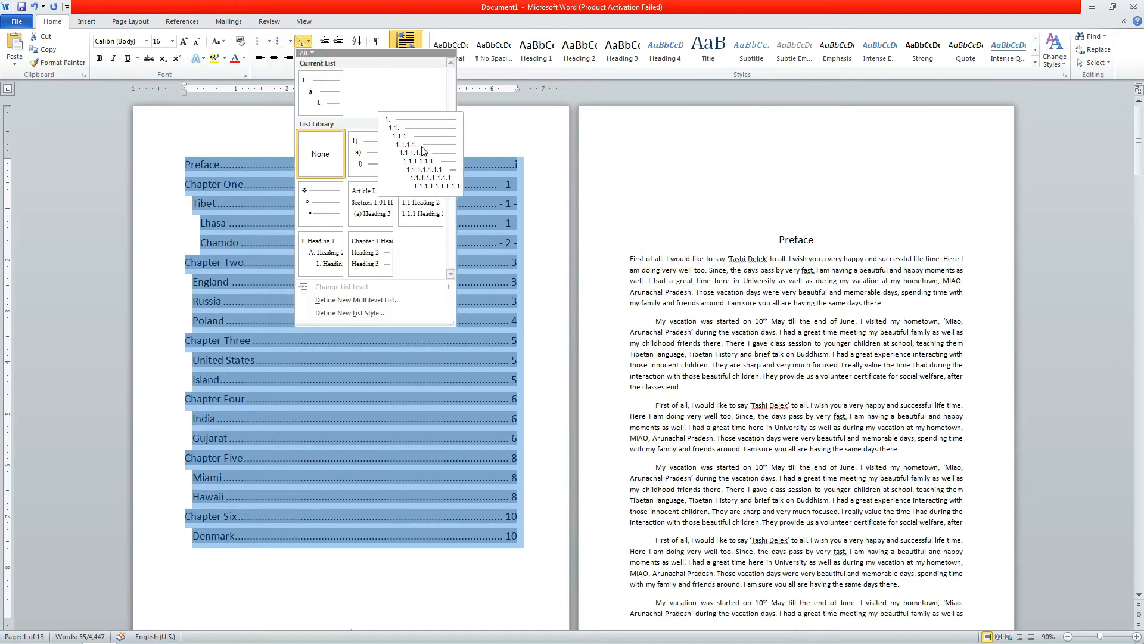
click(427, 159)
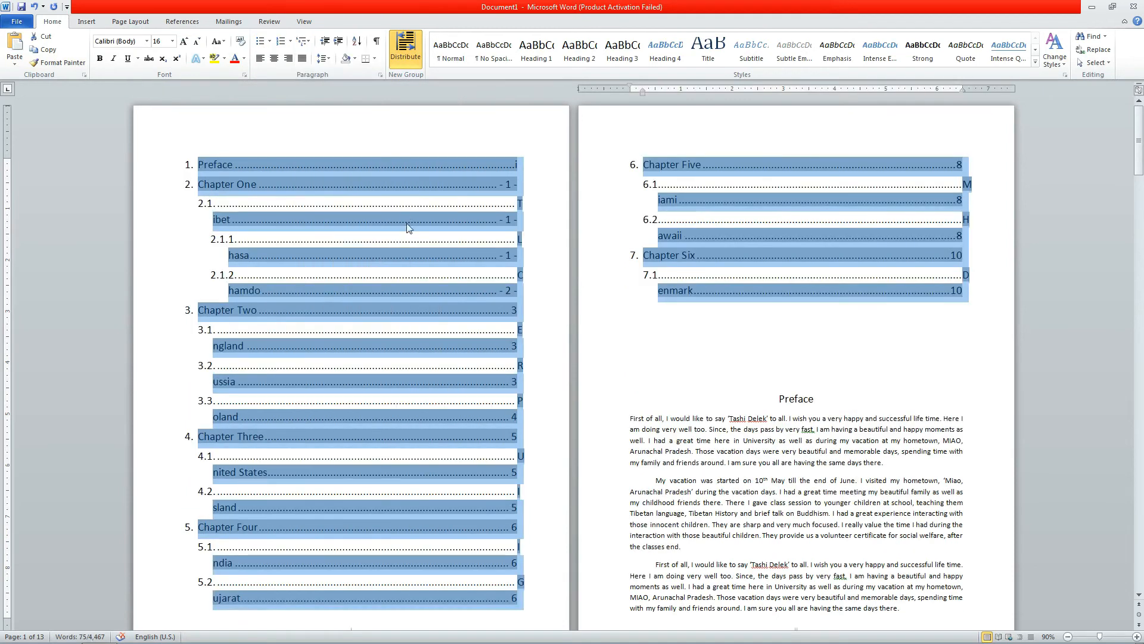
Set the table of contents line spacing to 1.0 and reduce its font size to 14 pt
click(323, 57)
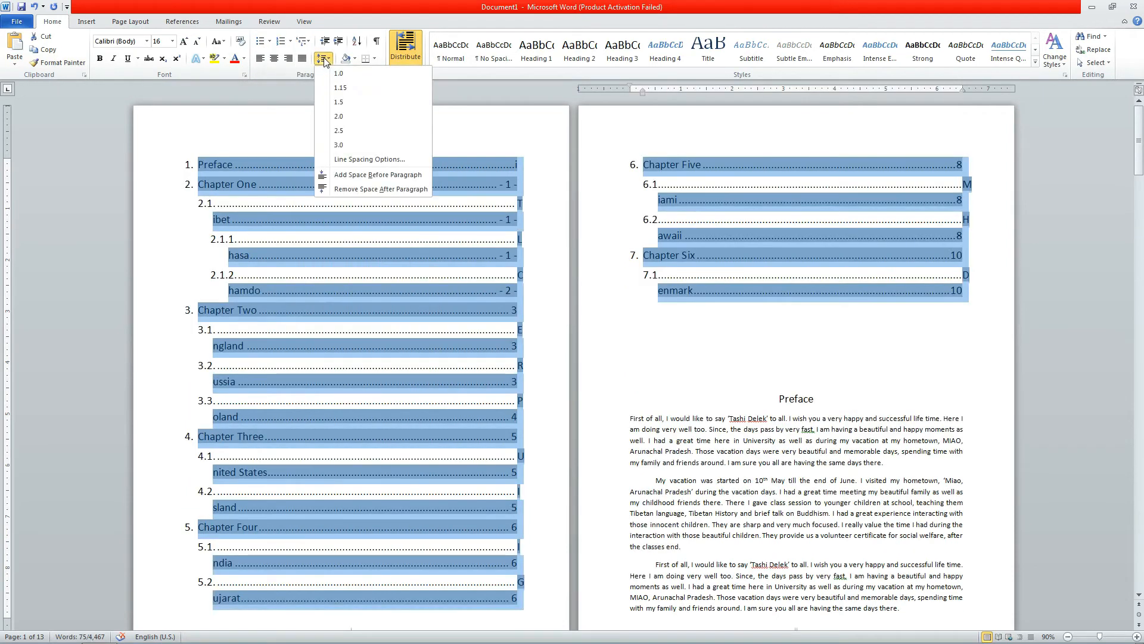
click(332, 87)
click(322, 58)
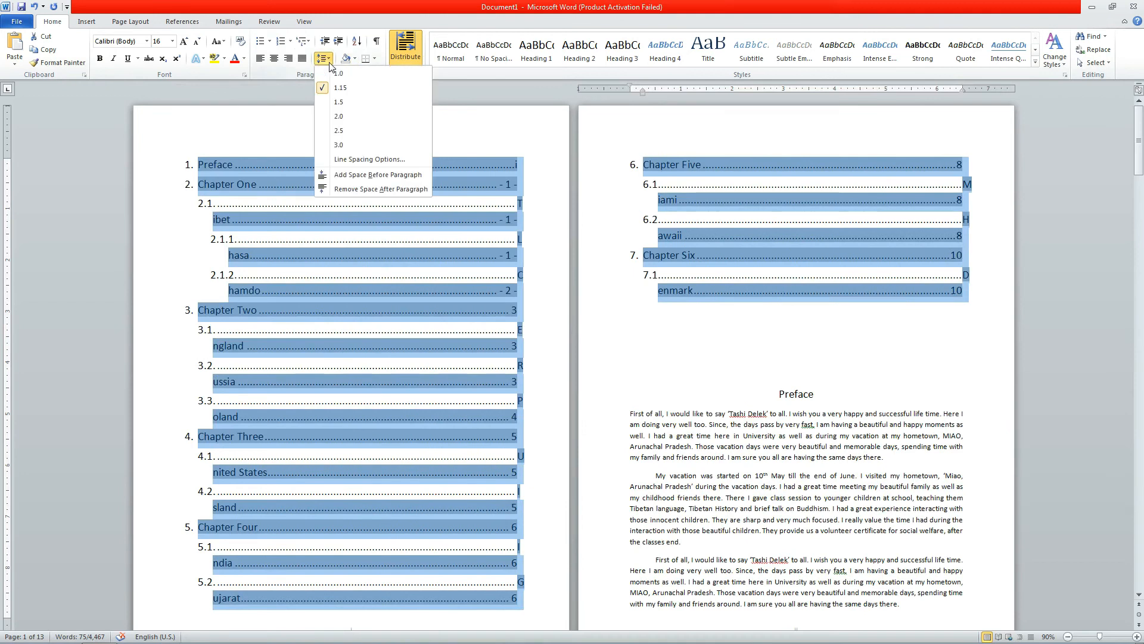
click(333, 77)
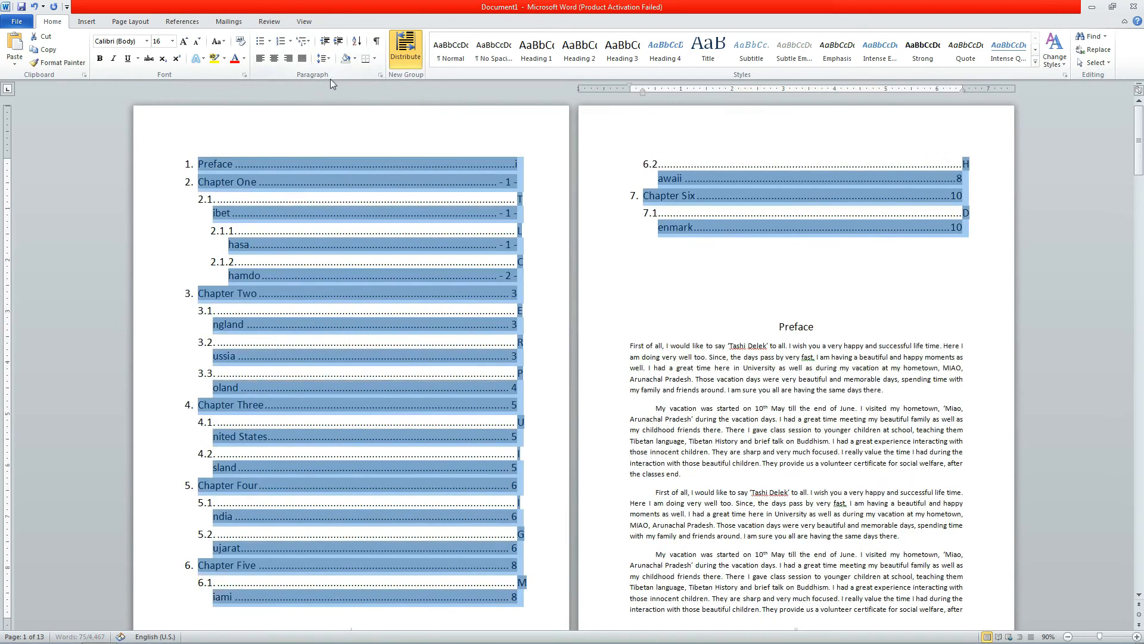
click(197, 41)
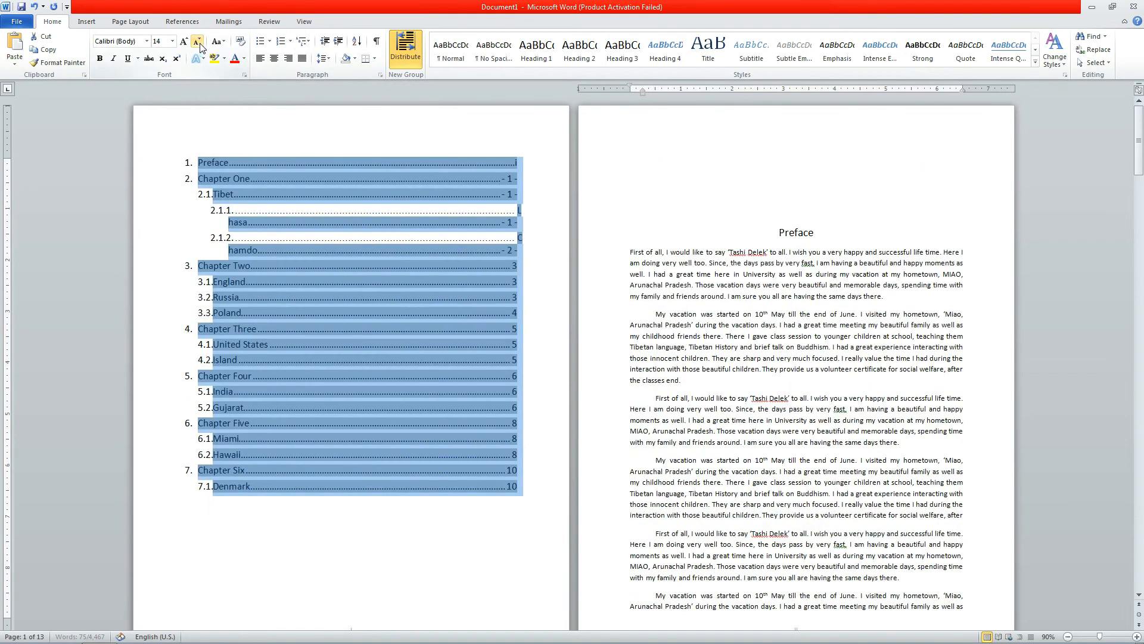
Add a centered title line reading "Contents" above the first table of contents entry
click(190, 161)
click(195, 146)
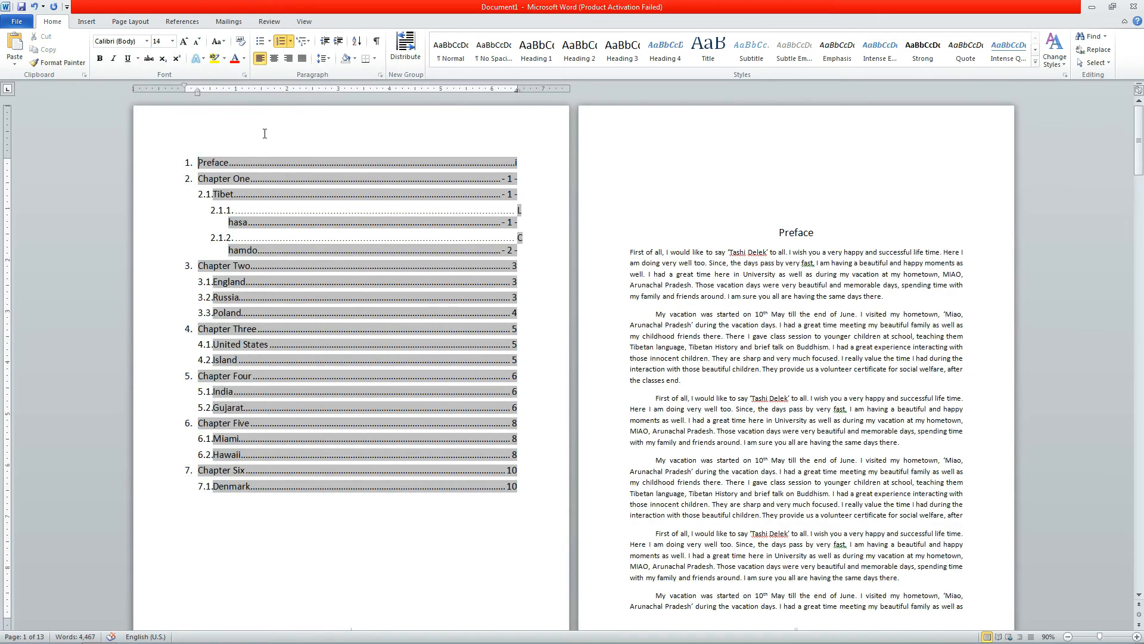
key(Return)
key(Up)
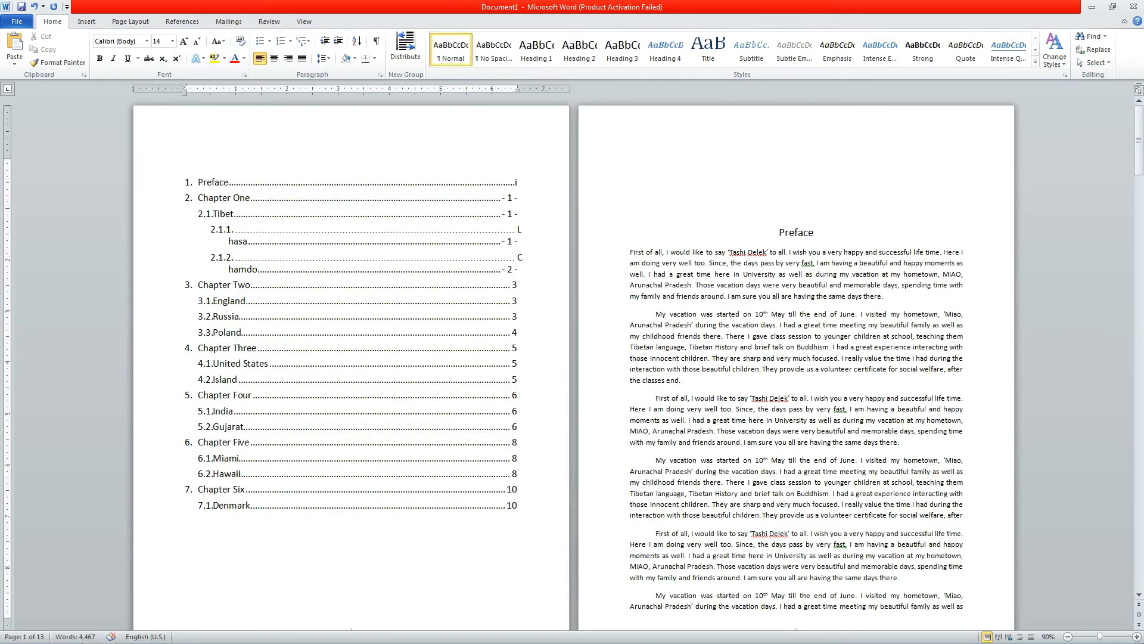
text(Contents)
double_click(197, 162)
click(274, 58)
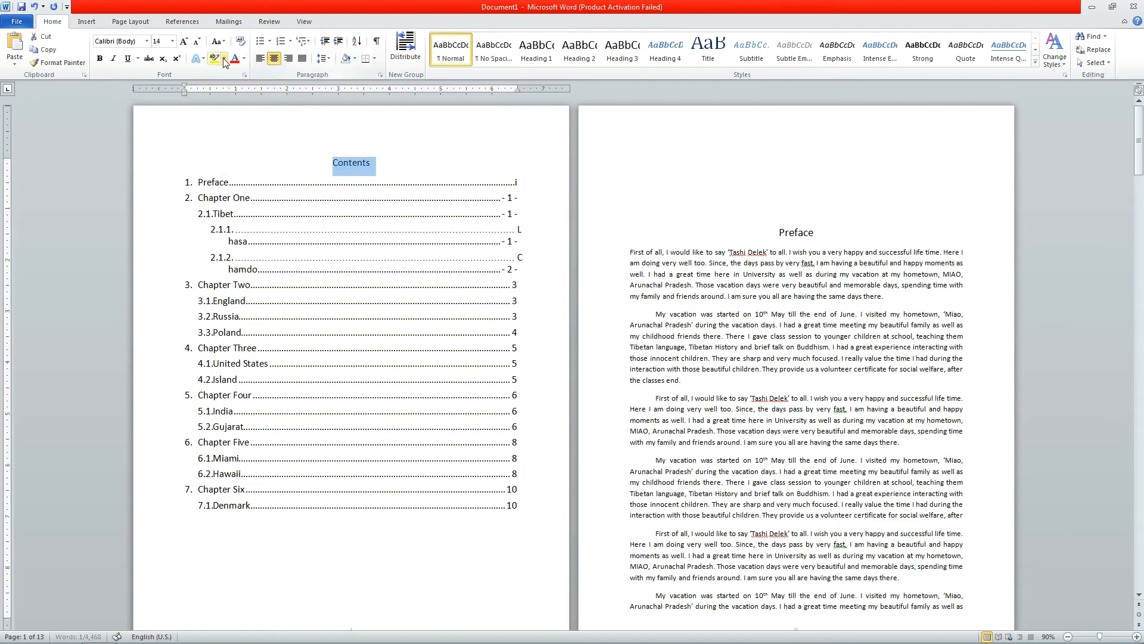
Enlarge the Contents title to 36 pt
click(184, 41)
click(184, 41)
click(184, 41)
click(183, 41)
click(184, 41)
click(183, 41)
click(184, 41)
click(183, 42)
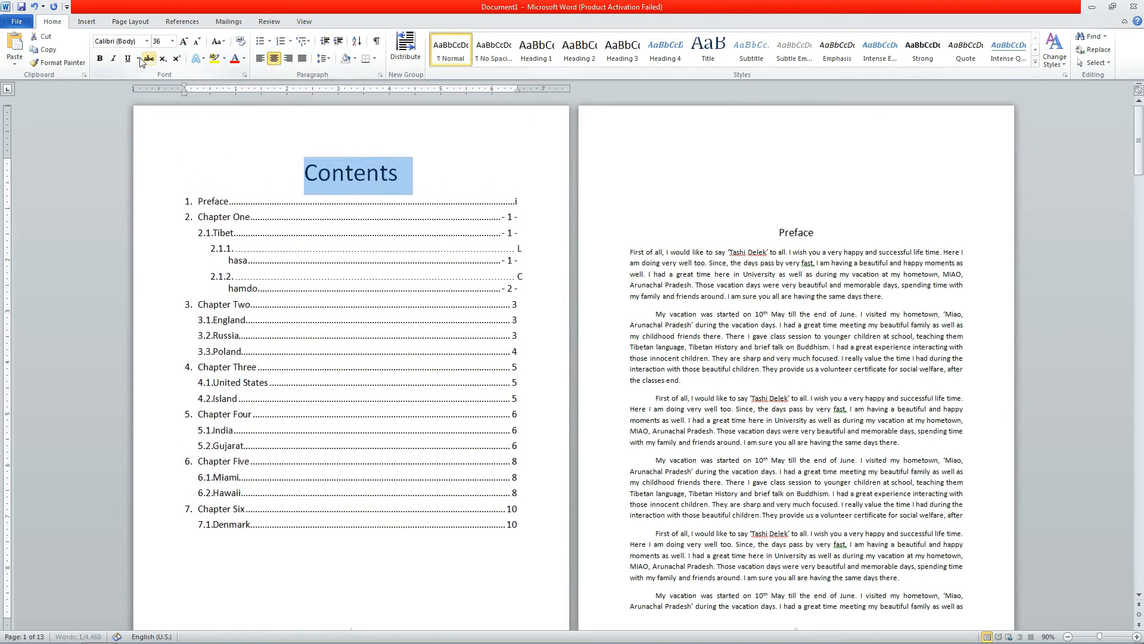
Make the Contents title bold and change its font to Times New Roman
click(100, 58)
click(147, 41)
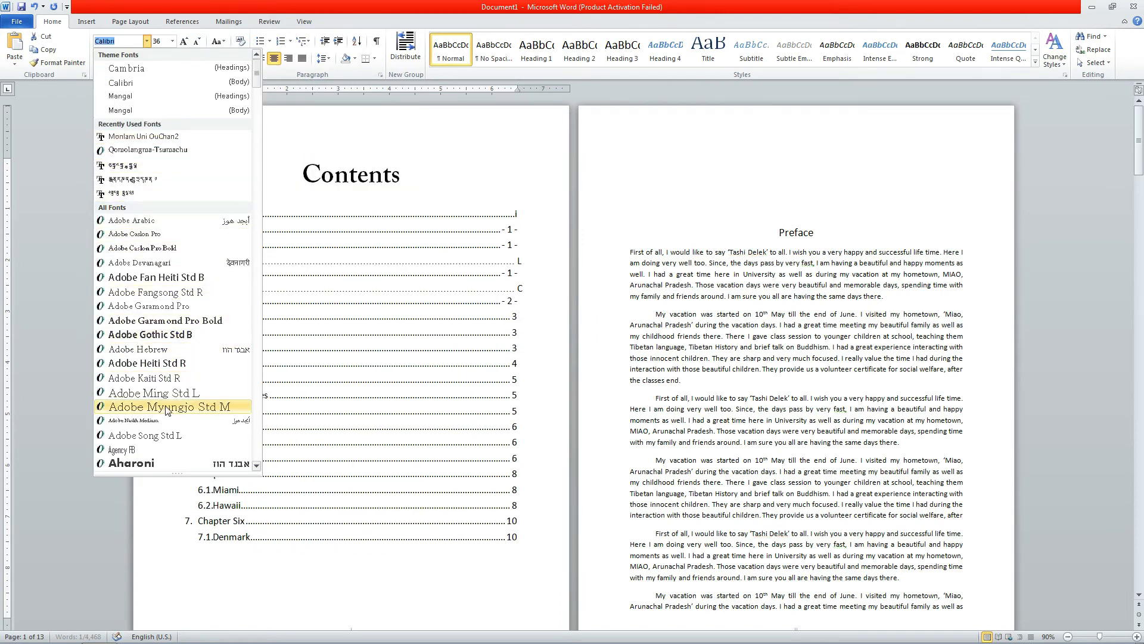
scroll(167, 410, down, 8)
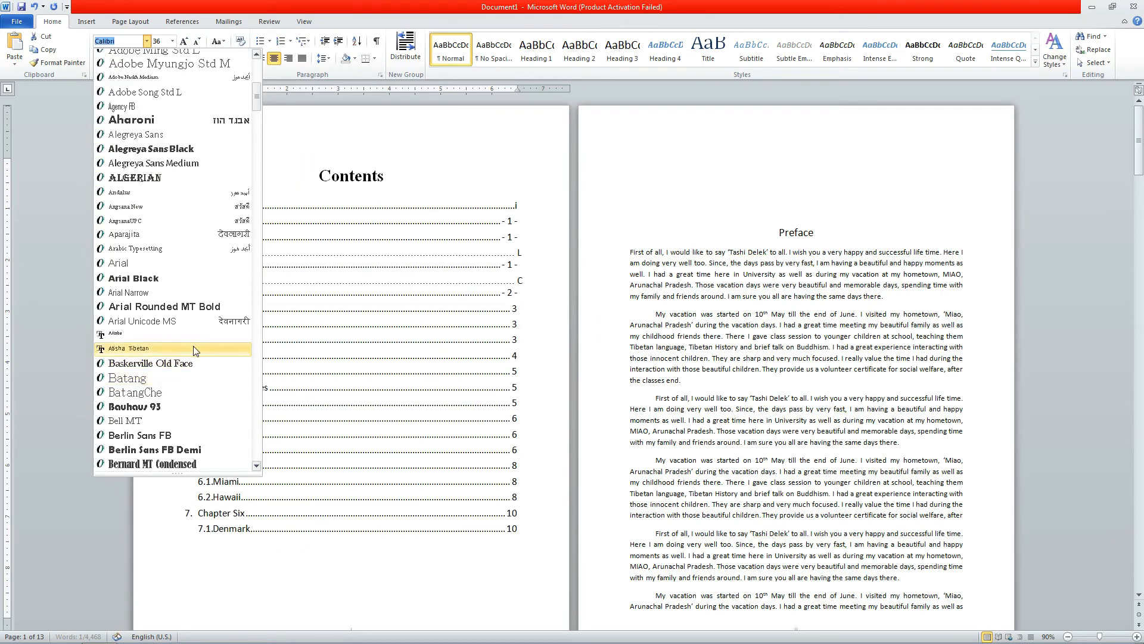
scroll(194, 349, down, 8)
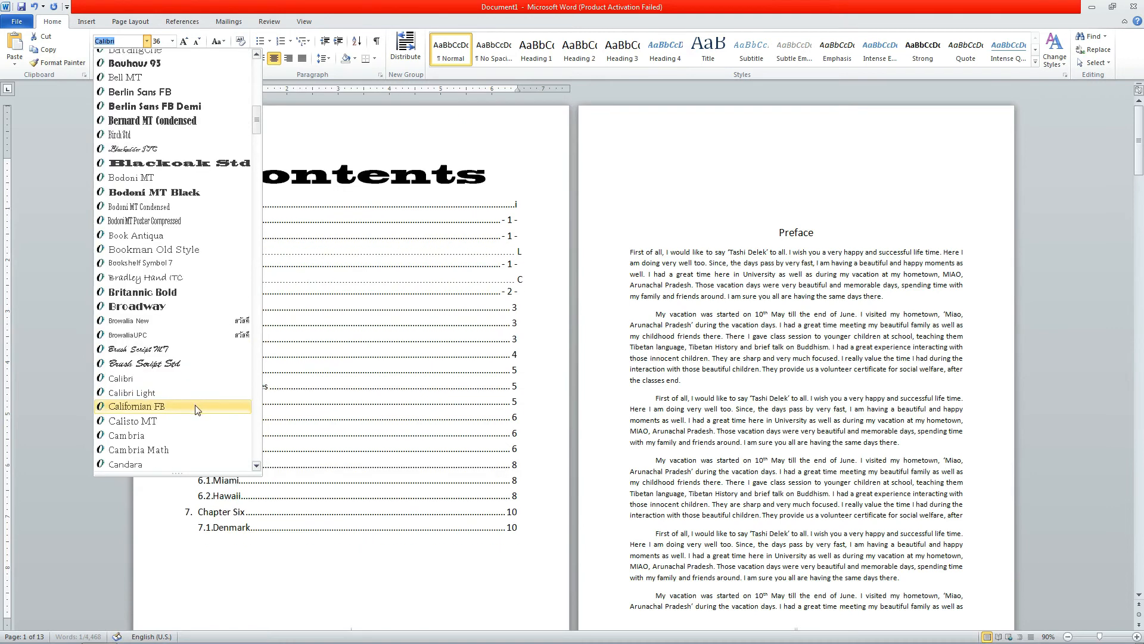
drag(257, 121, 257, 443)
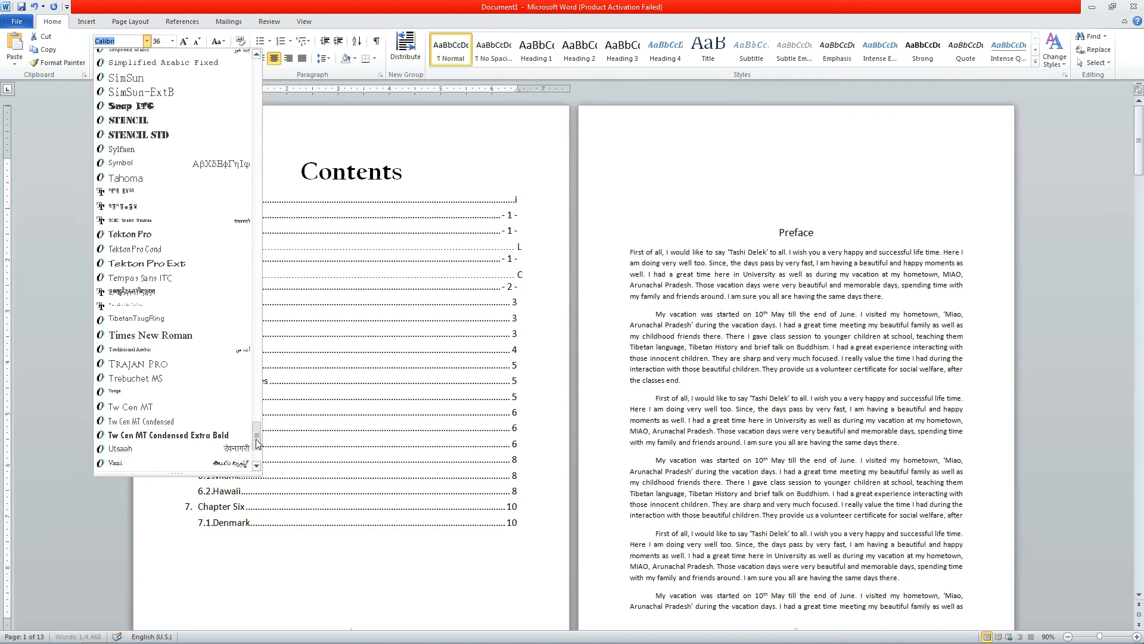
click(172, 337)
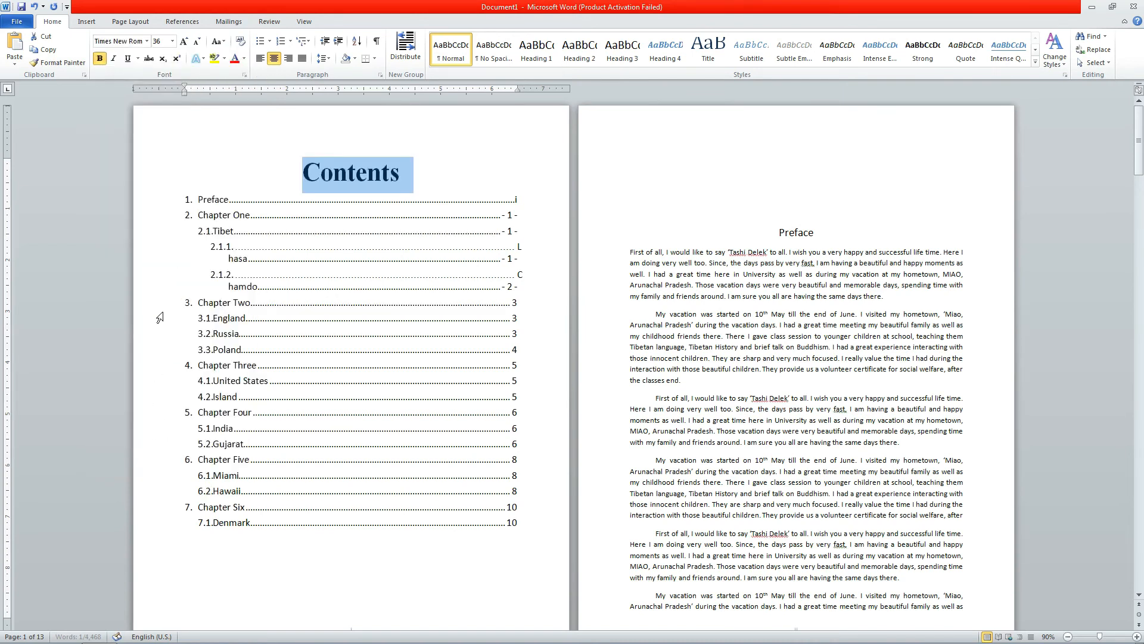
click(424, 180)
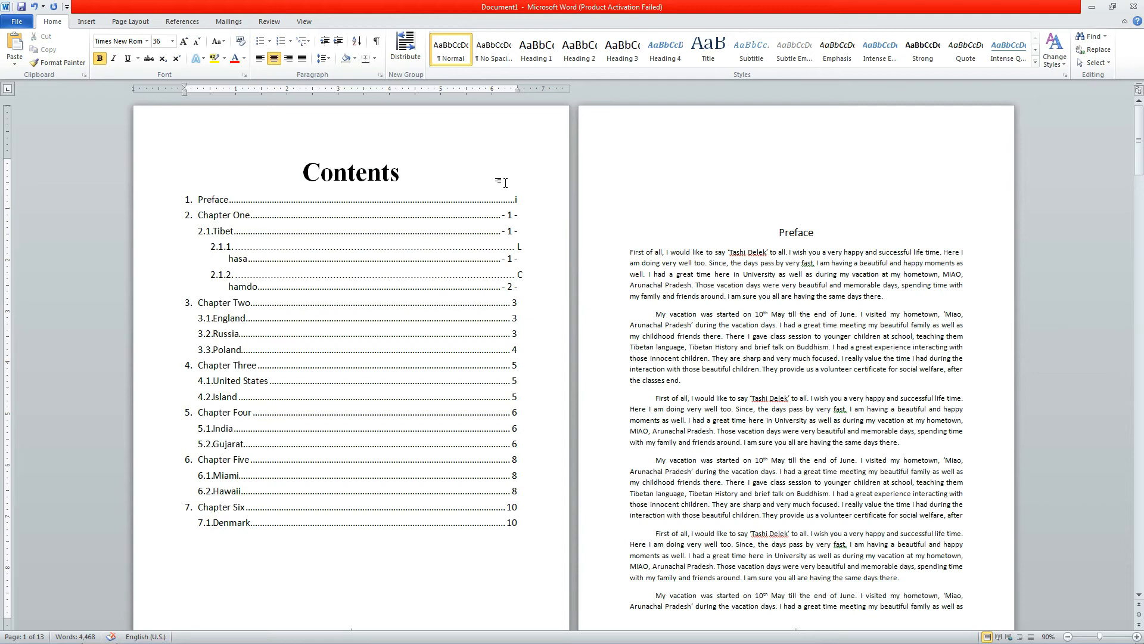
click(210, 261)
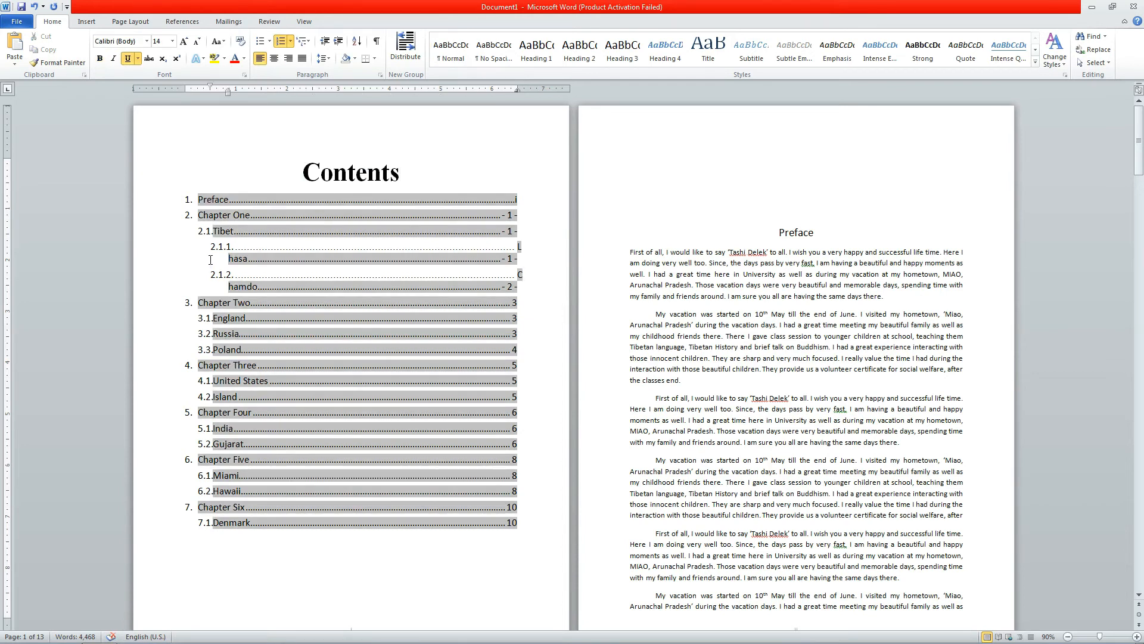
key(BackSpace)
key(BackSpace)
key(BackSpace)
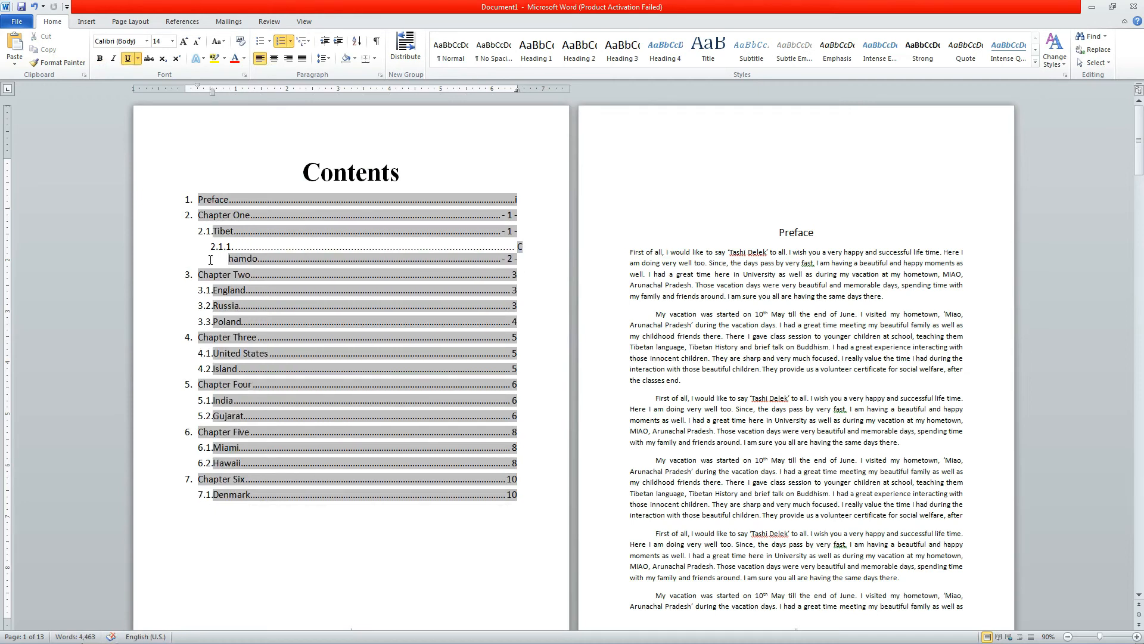
key(ctrl+z)
key(ctrl+z)
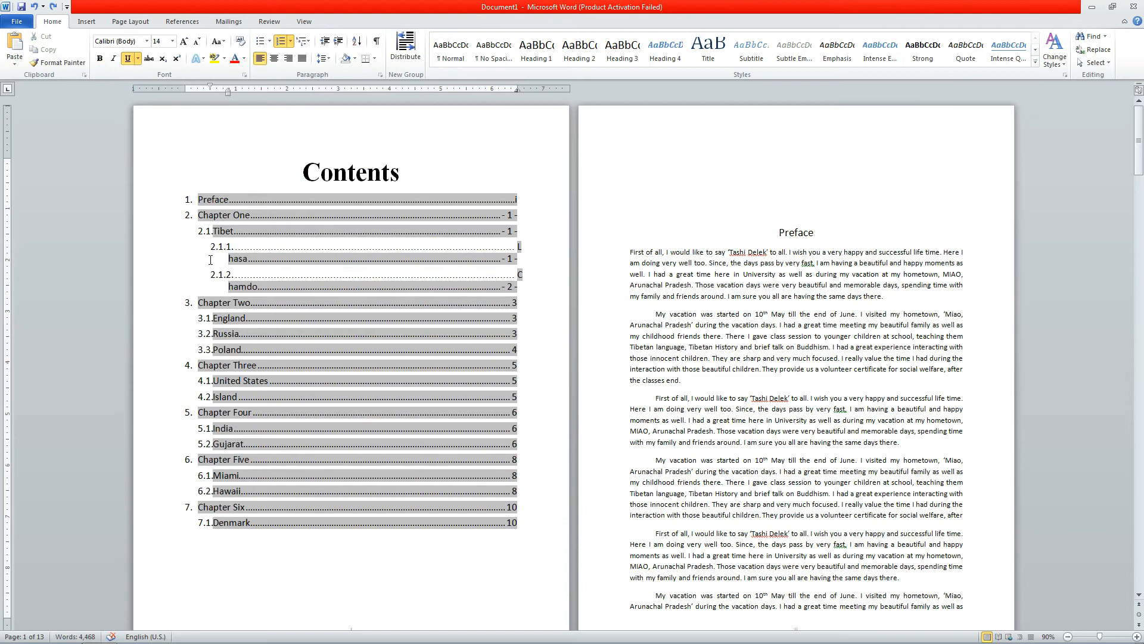
Replace the automatic numbers of the Lhasa and Chamdo entries with manually entered "2.1.1." and "2.1.2." so each fits on one line
key(BackSpace)
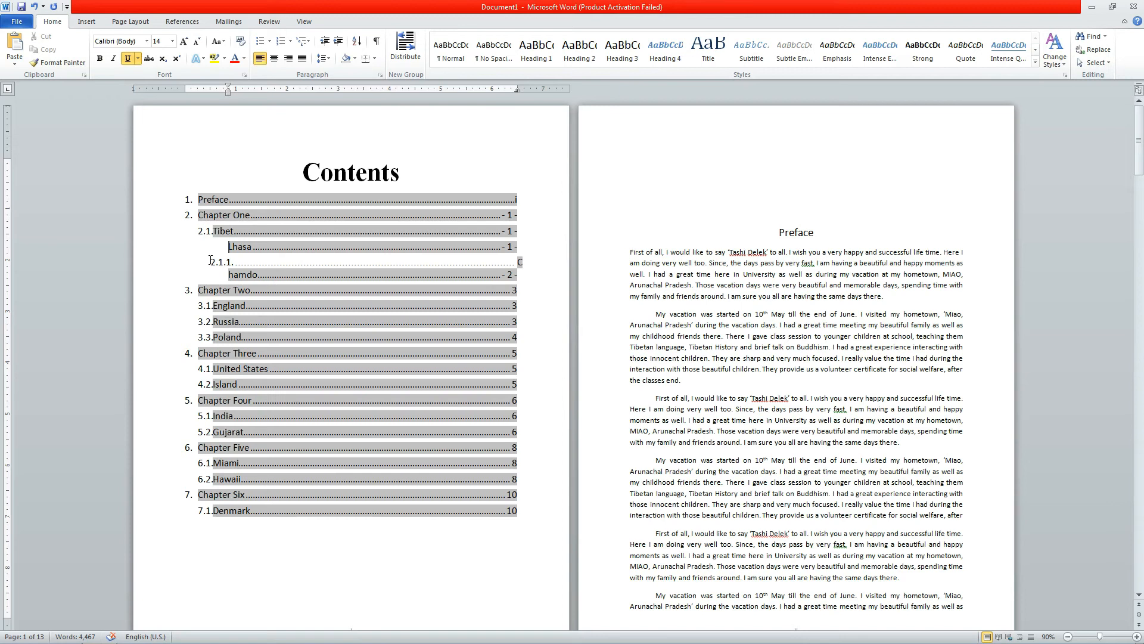
text(2.1.1.)
click(519, 262)
key(BackSpace)
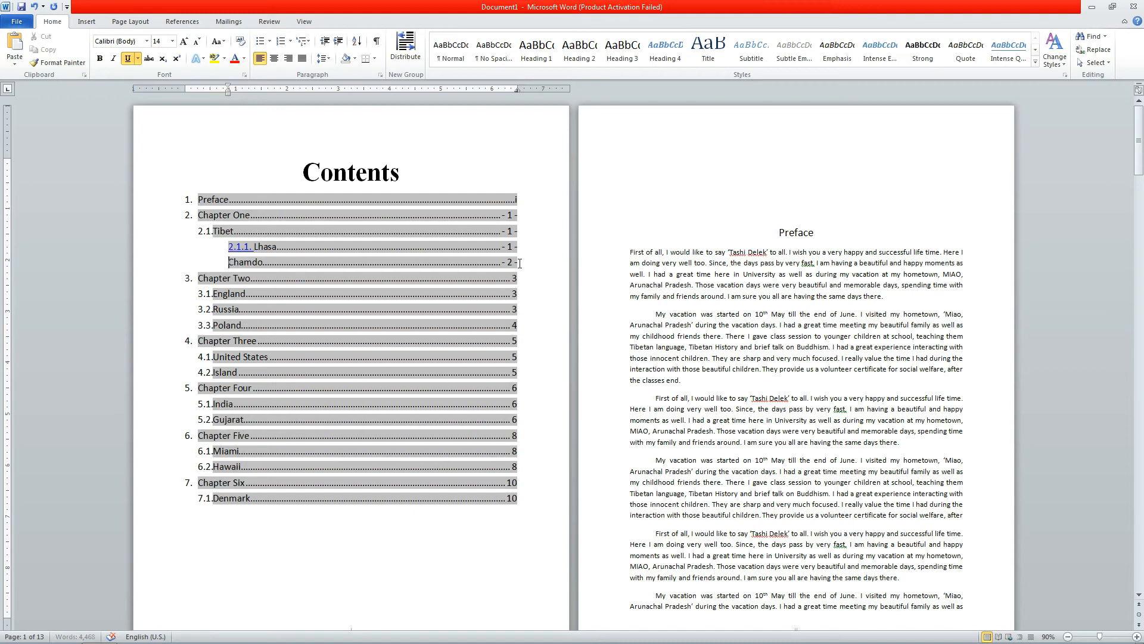
text(2.1.2.)
Make the manually entered "2.1.1." and "2.1.2." numbers black and remove their underlines in the table of contents
drag(222, 249, 254, 249)
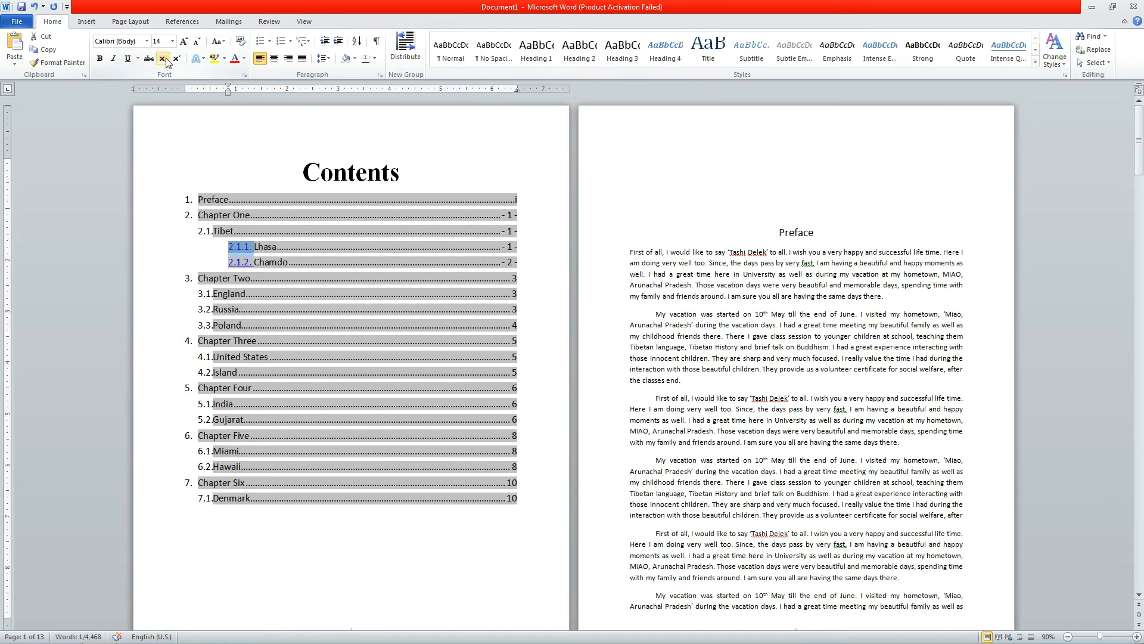
click(244, 59)
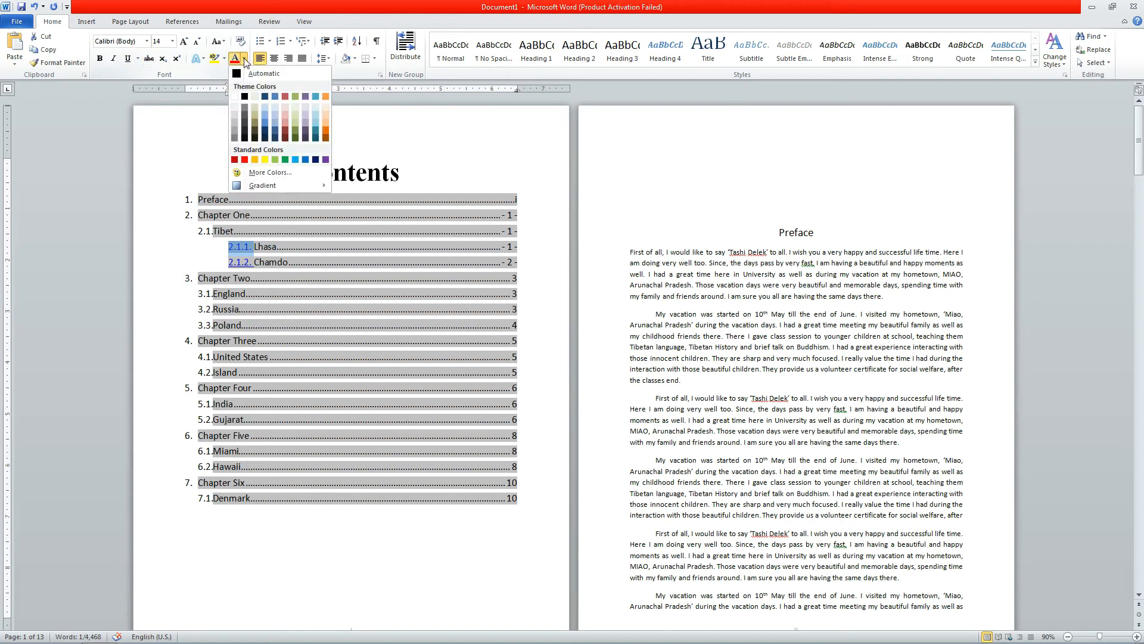
click(244, 98)
triple_click(260, 265)
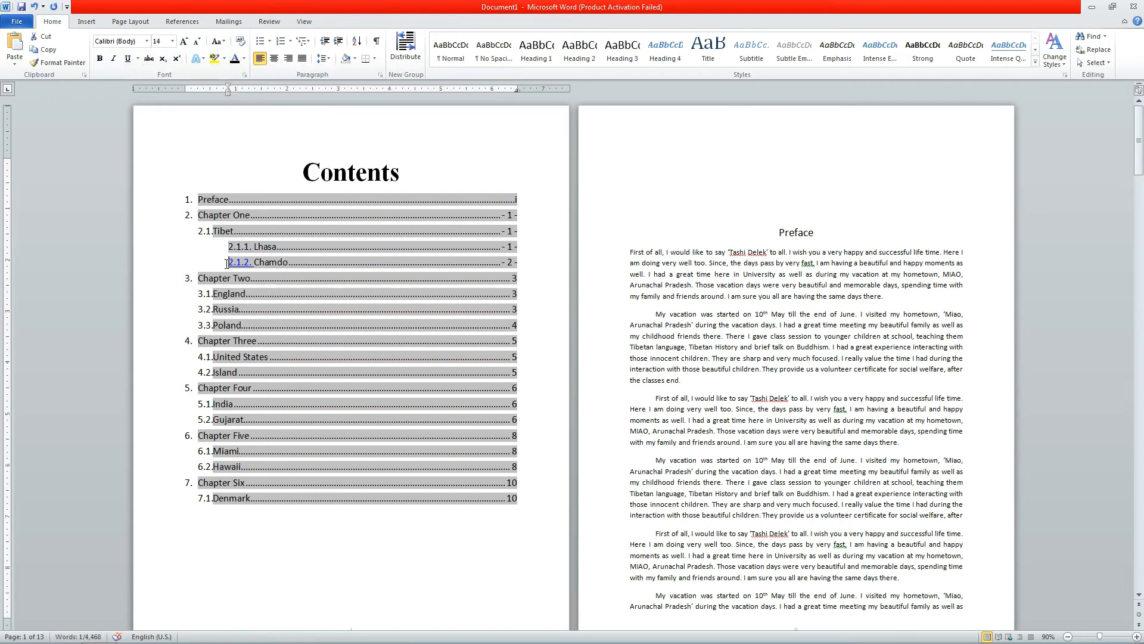
click(260, 265)
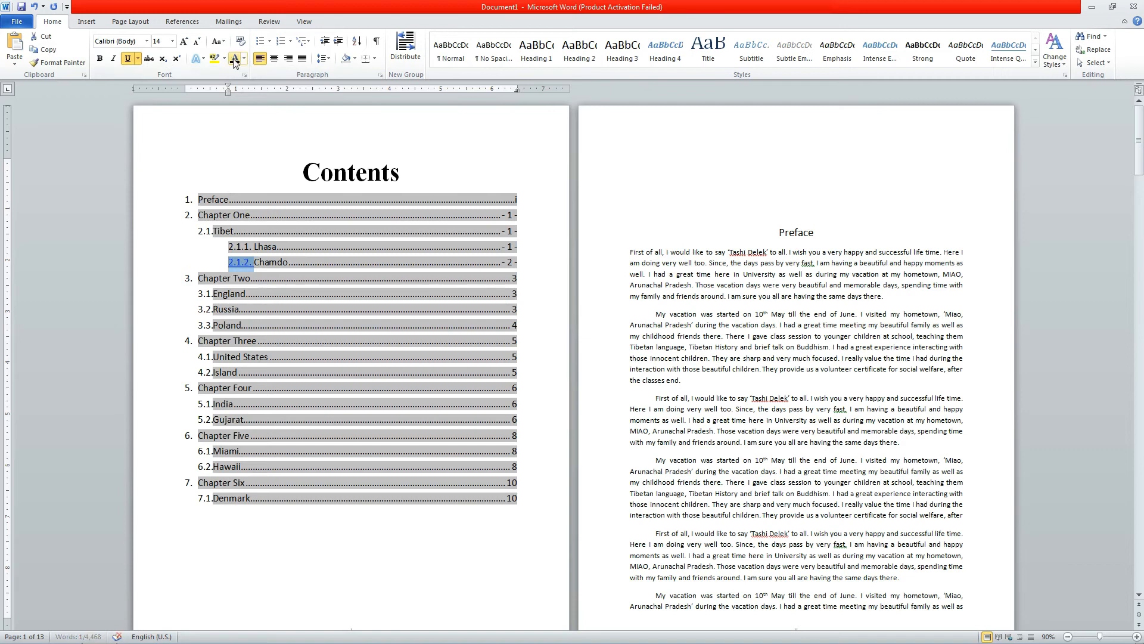
click(127, 59)
click(273, 166)
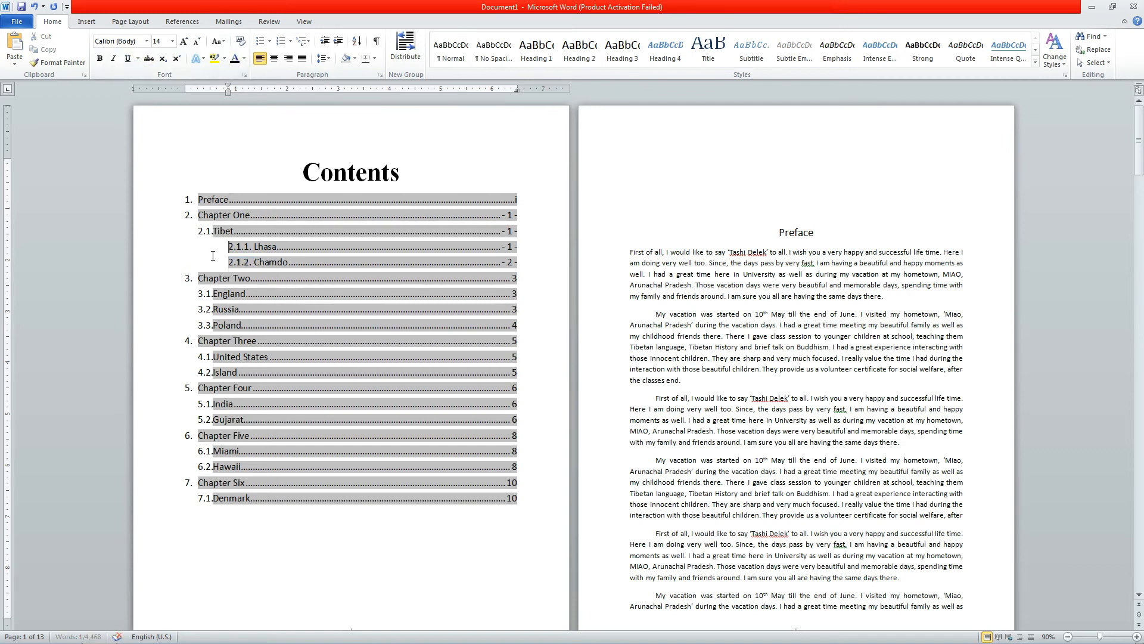
click(273, 167)
click(425, 578)
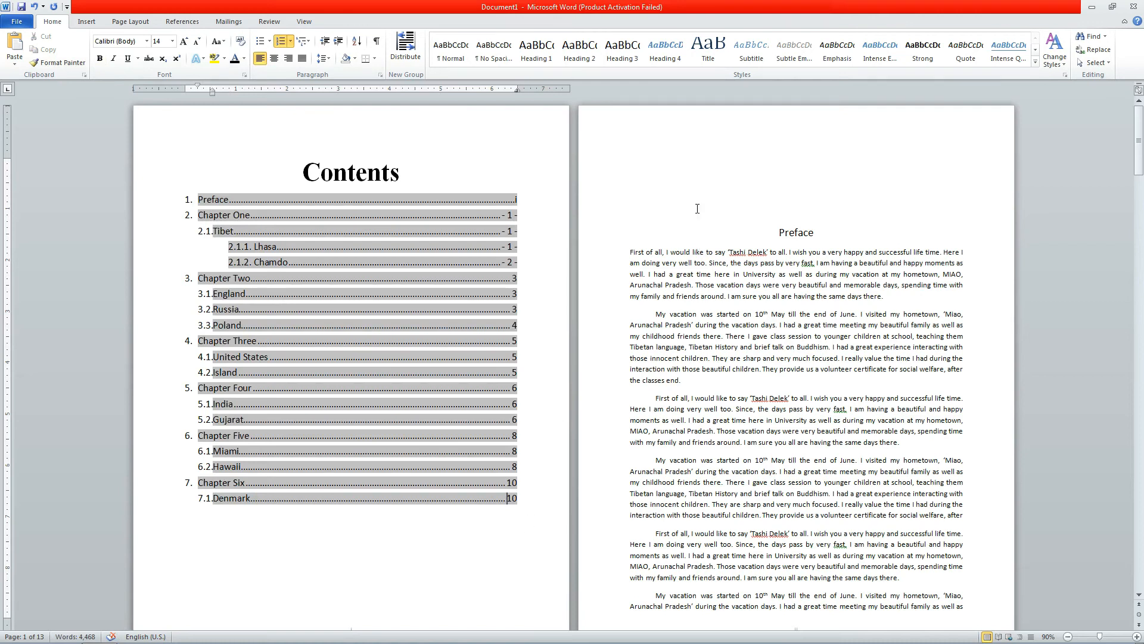
click(520, 264)
key(shift+Home)
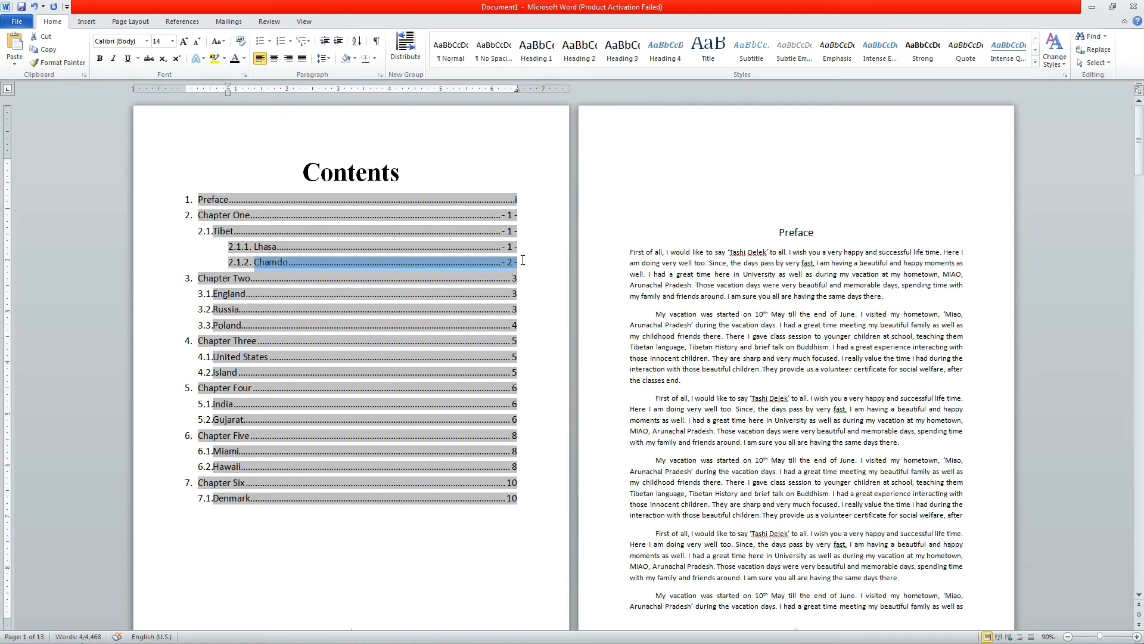
click(615, 259)
click(685, 285)
Inspect the page number format used in the Chapter Two section's footer
scroll(712, 309, down, 10)
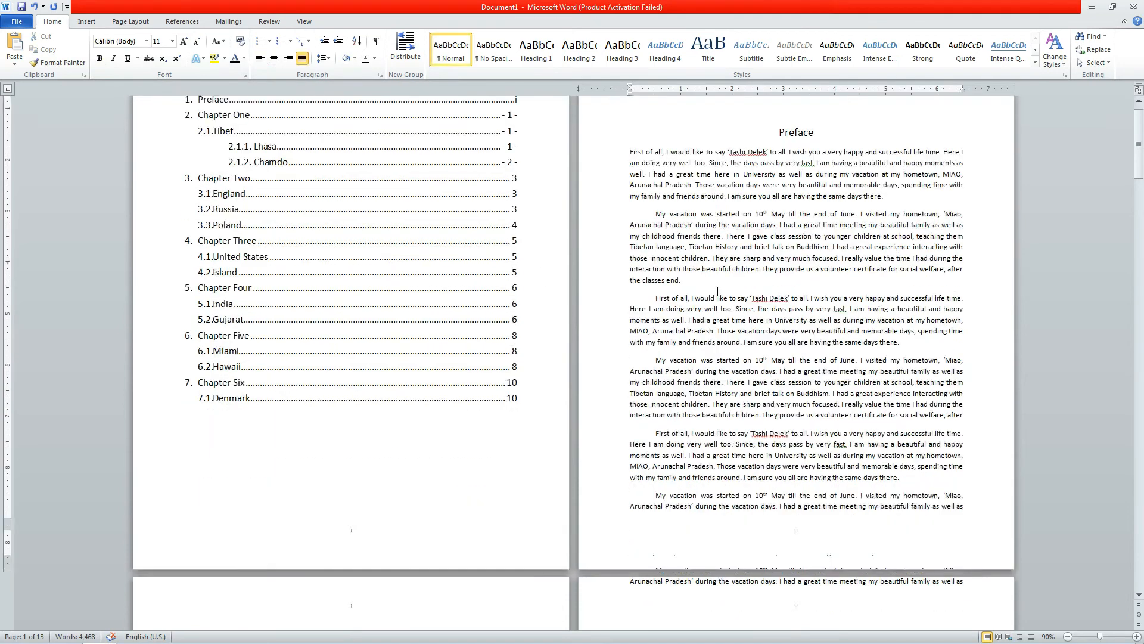
scroll(712, 308, down, 20)
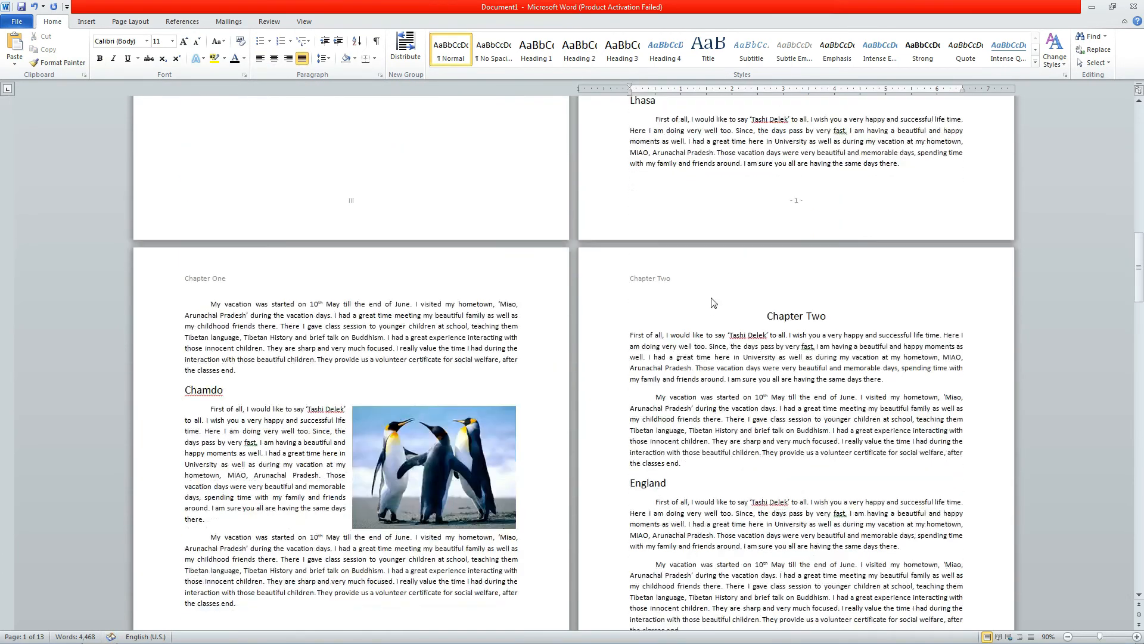
scroll(713, 301, down, 8)
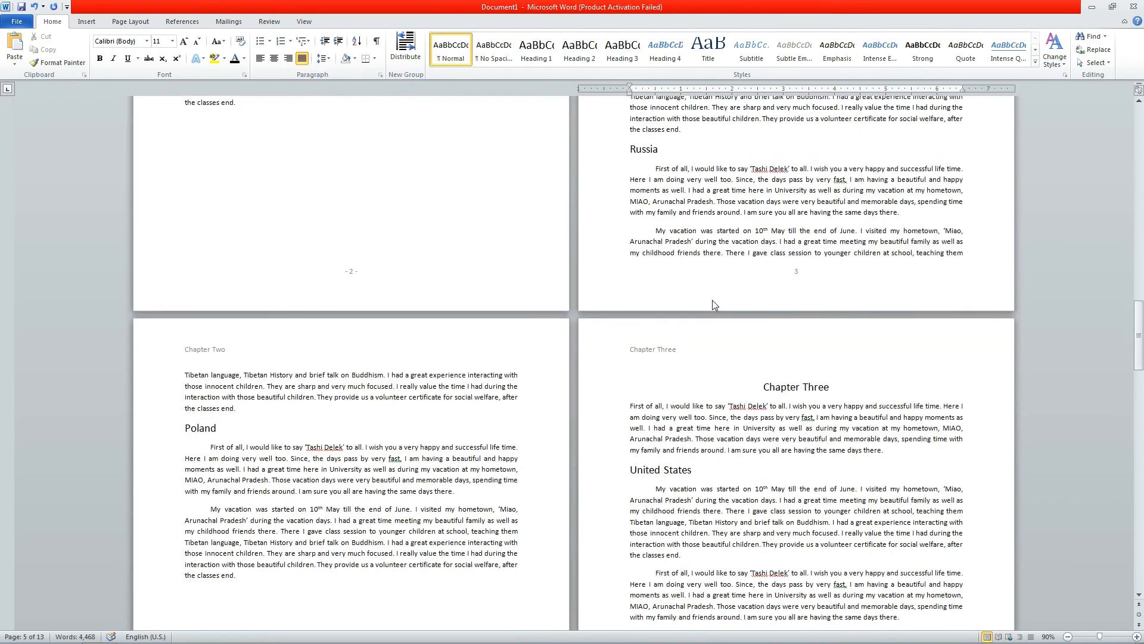
double_click(798, 273)
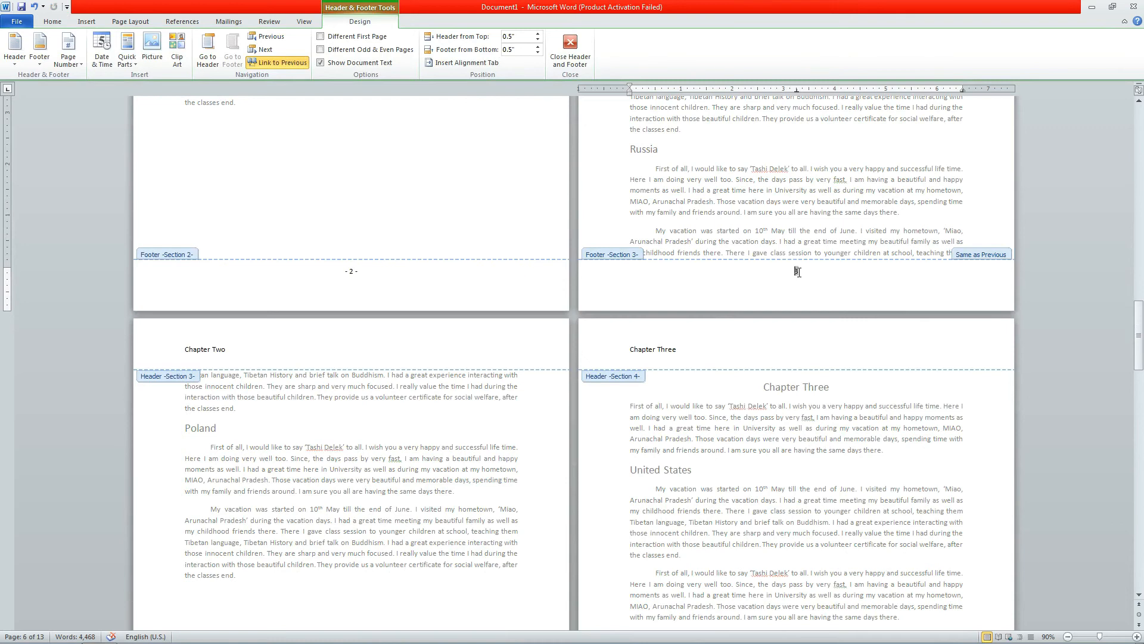
right_click(798, 273)
key(Escape)
right_click(797, 270)
click(847, 377)
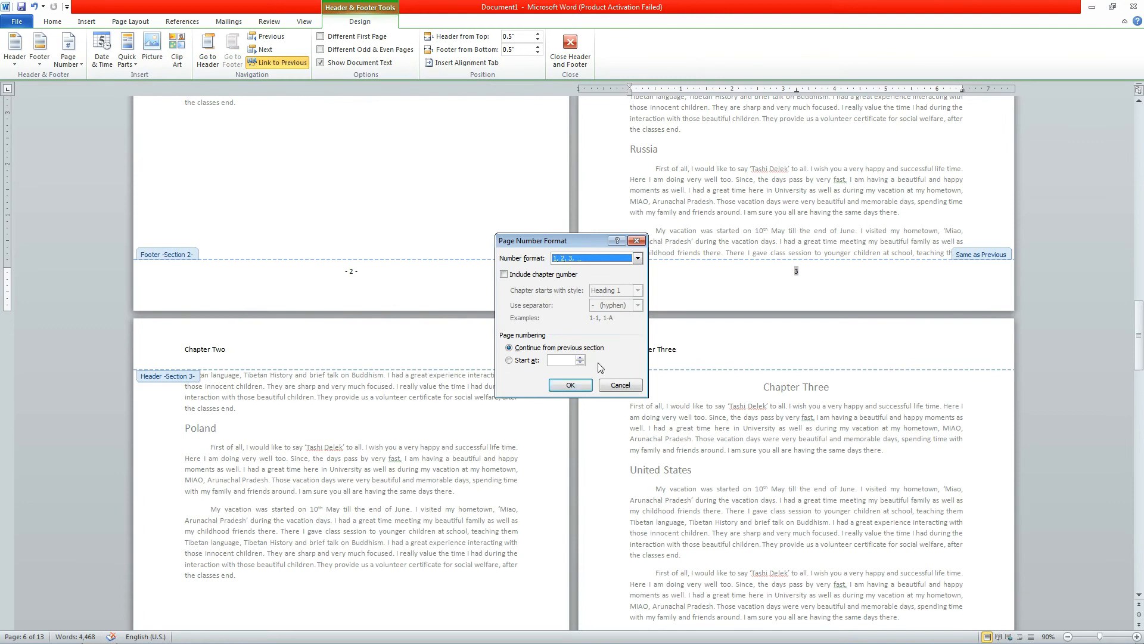
click(633, 259)
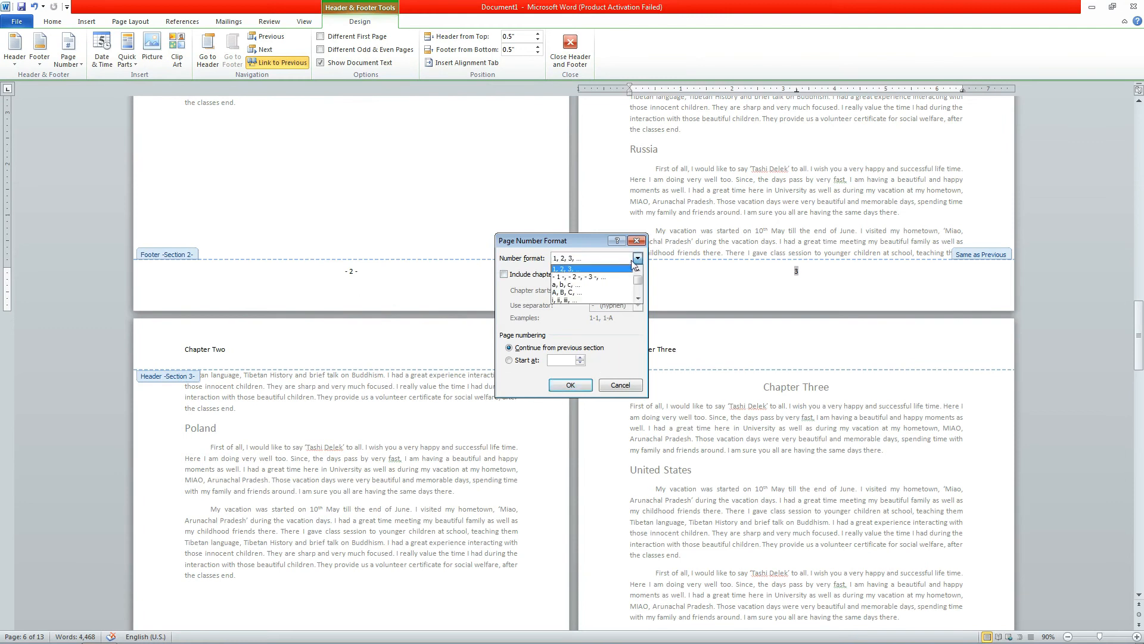
click(632, 259)
click(626, 387)
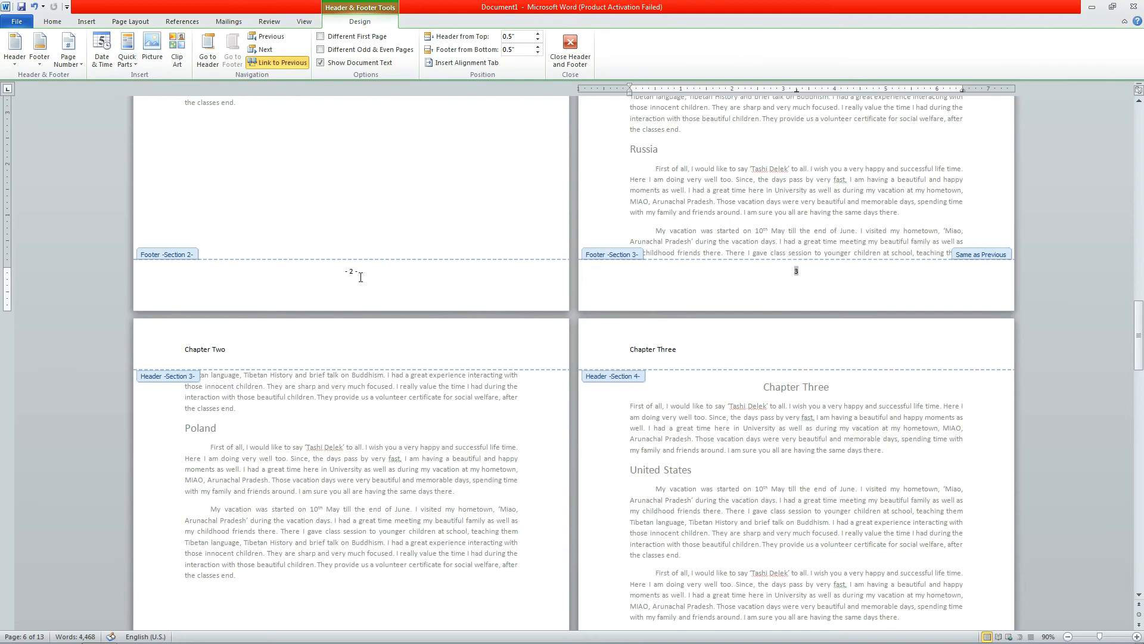
Change the Chapter One section's page number format to "1, 2, 3, …" and return to the body text
scroll(361, 277, up, 15)
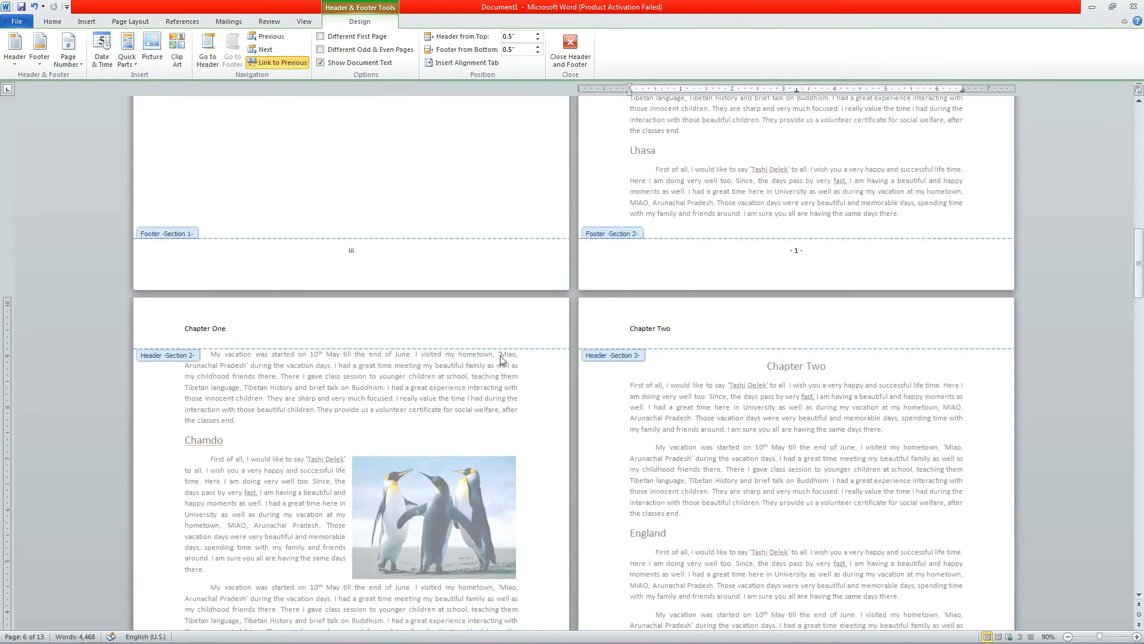
click(798, 251)
right_click(797, 250)
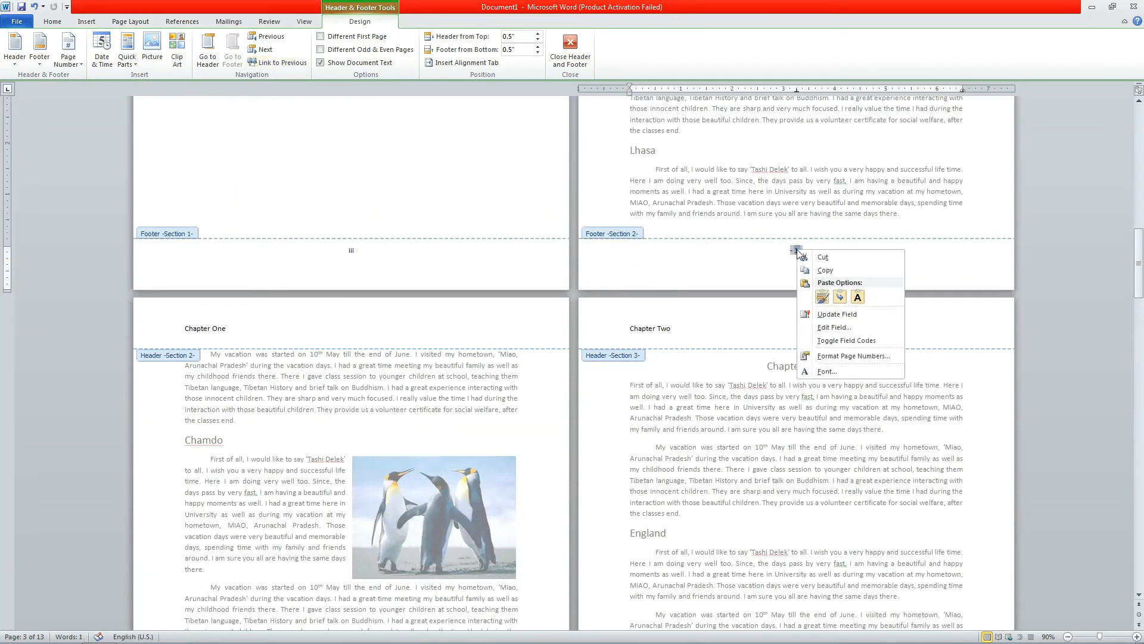
click(847, 355)
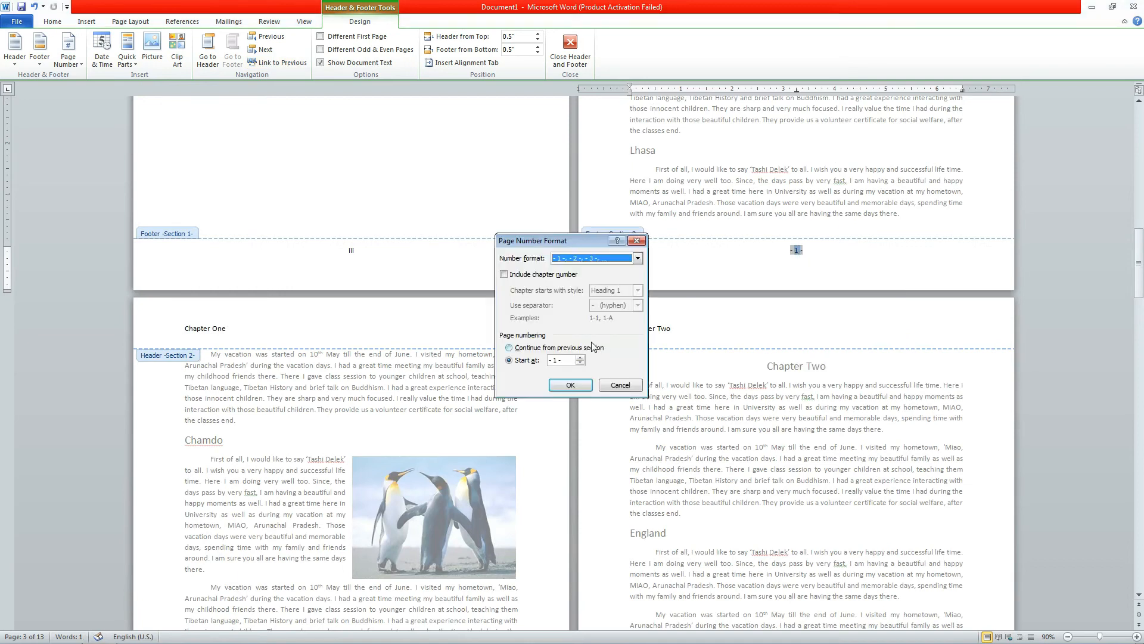
click(593, 258)
click(593, 268)
click(571, 385)
scroll(511, 324, up, 1)
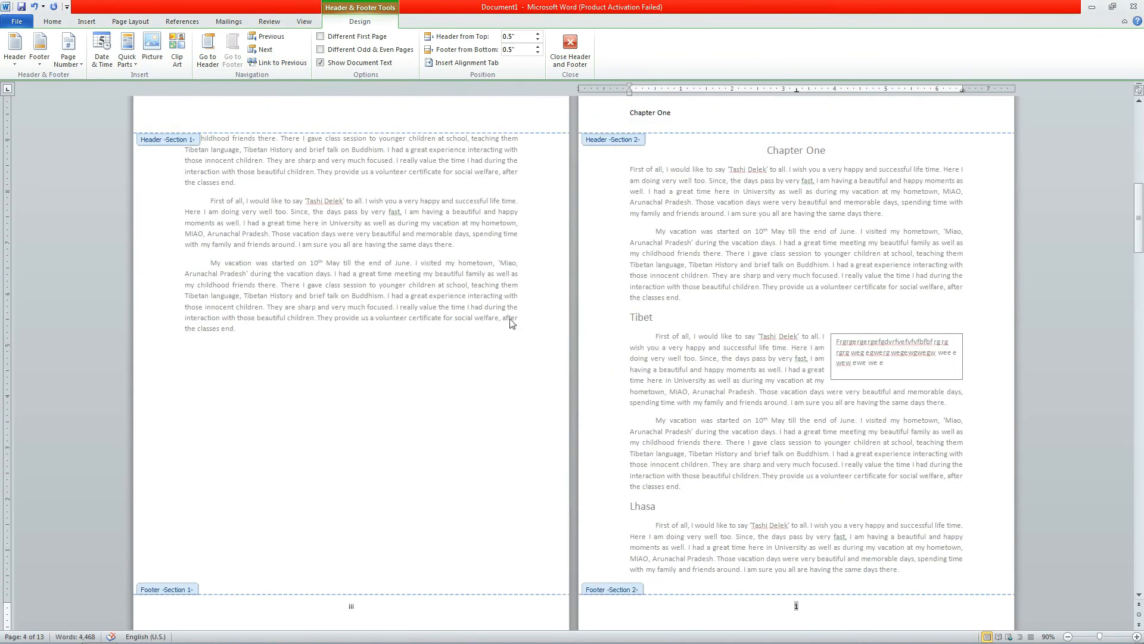
double_click(511, 330)
Update the table of contents, refreshing the page numbers only
scroll(675, 323, up, 10)
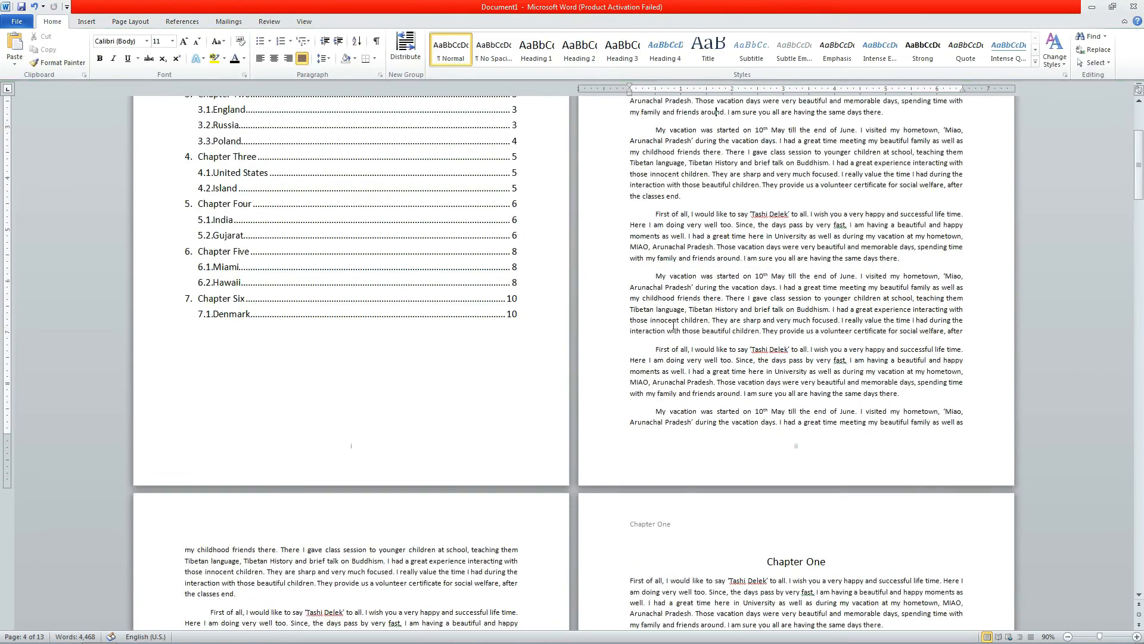
scroll(675, 324, up, 3)
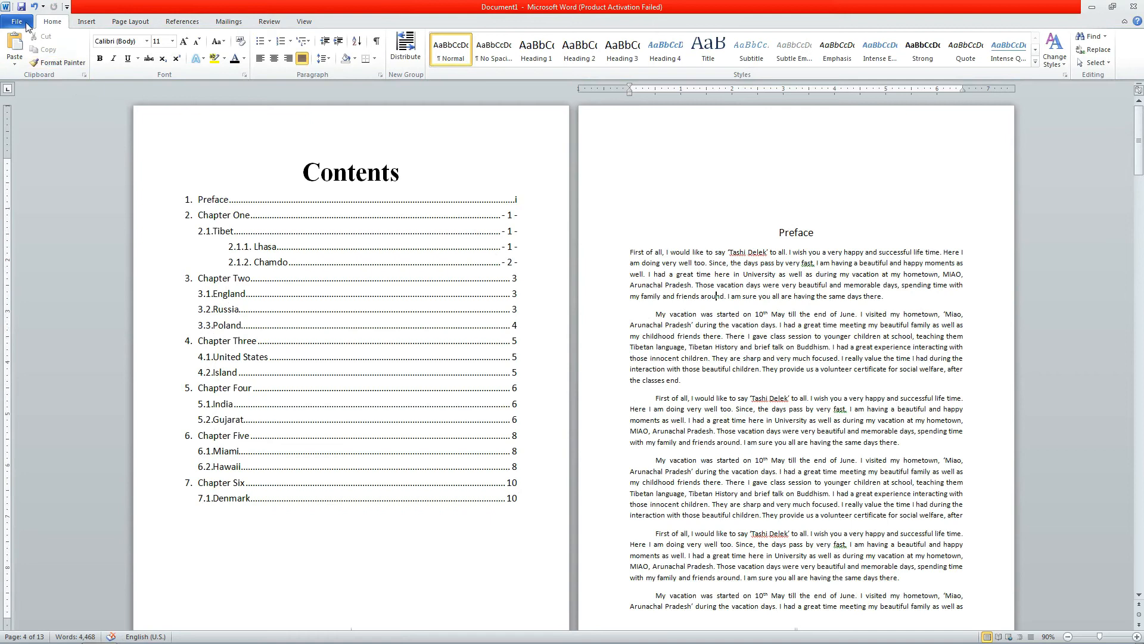
click(26, 25)
click(44, 25)
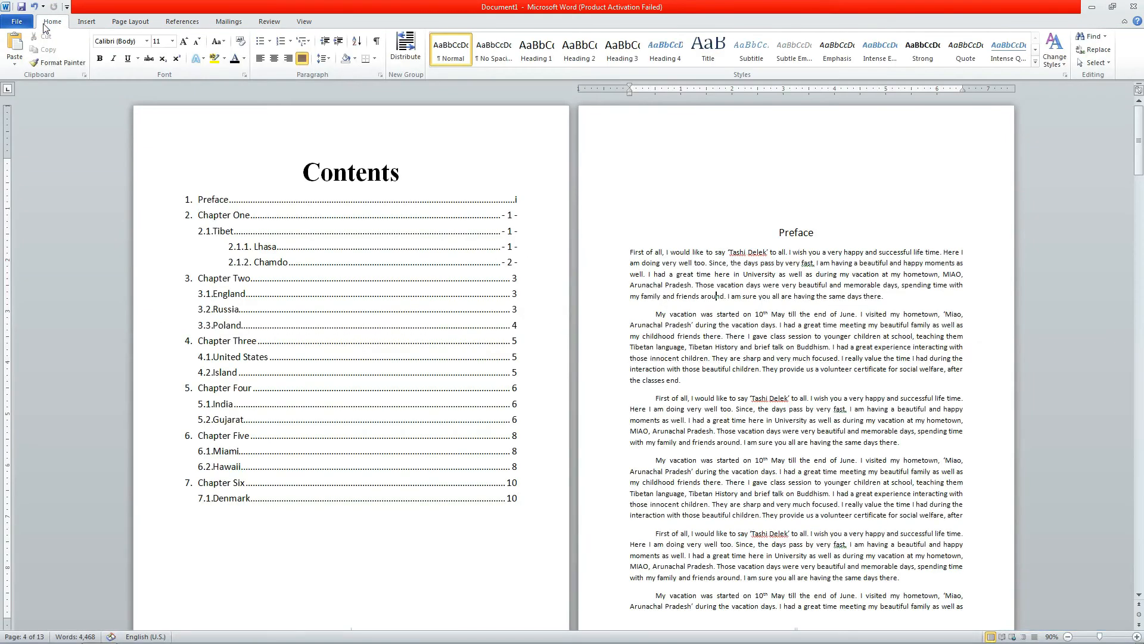
click(190, 23)
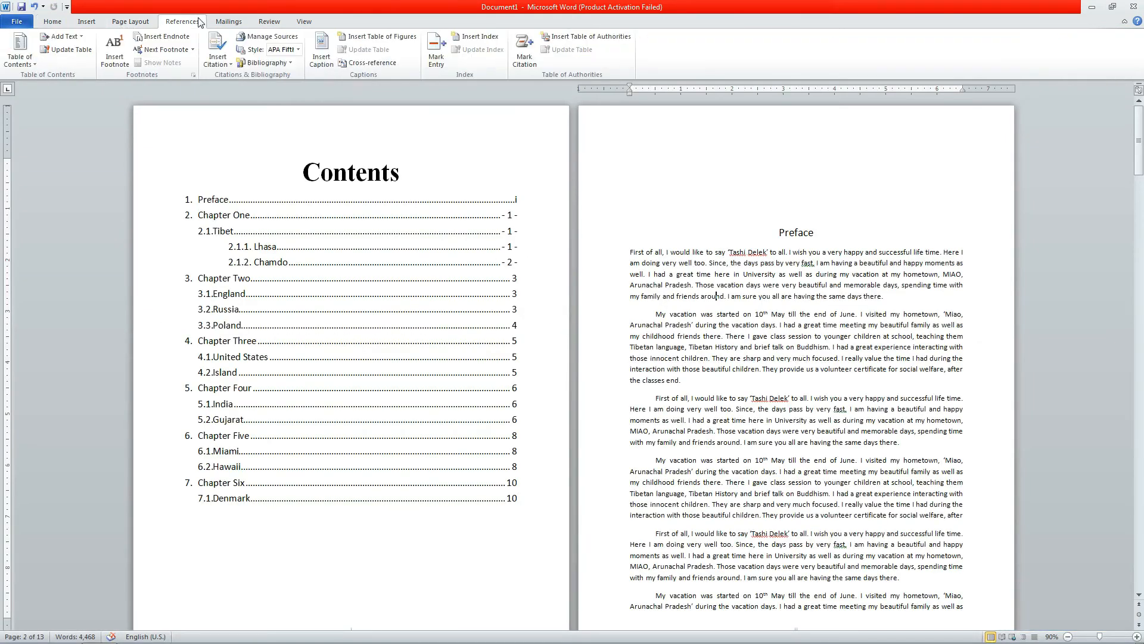
click(24, 65)
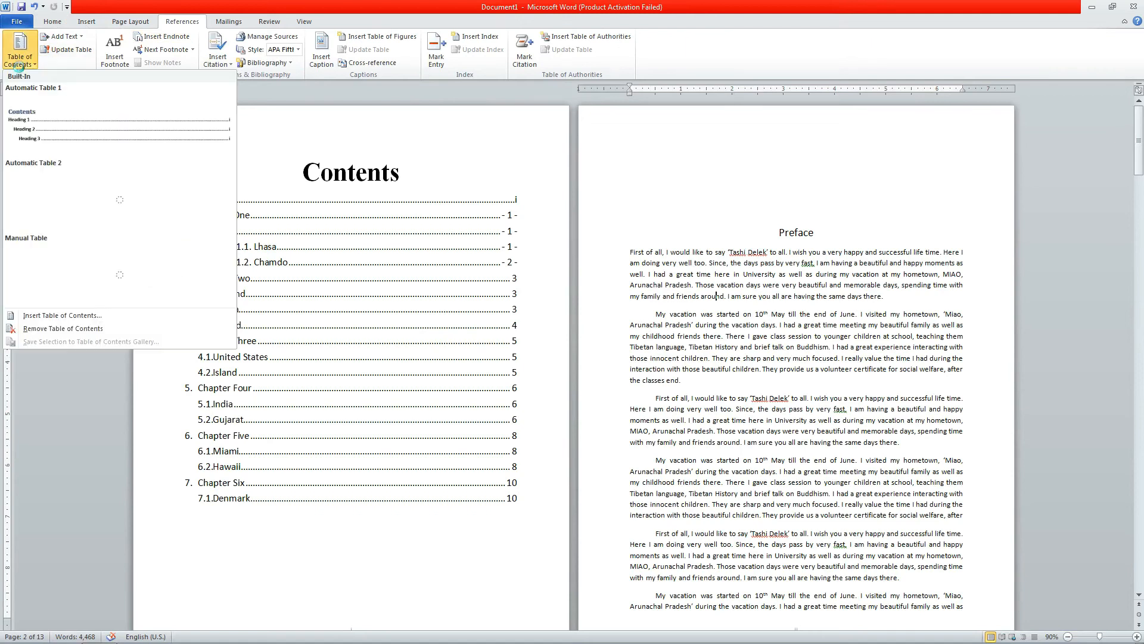
click(72, 51)
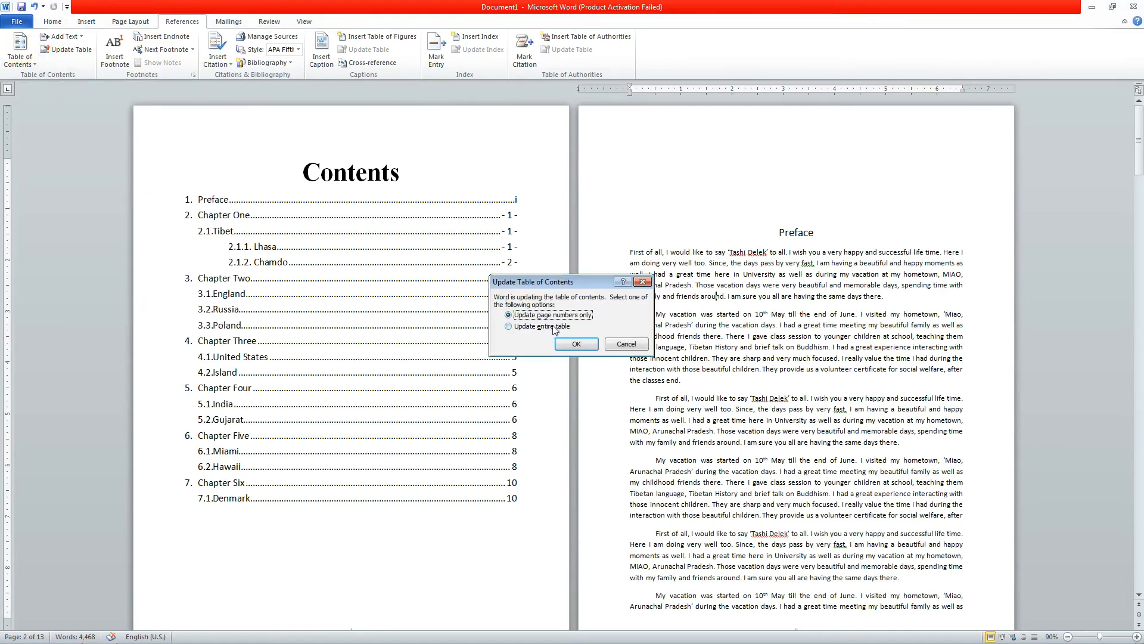
click(577, 344)
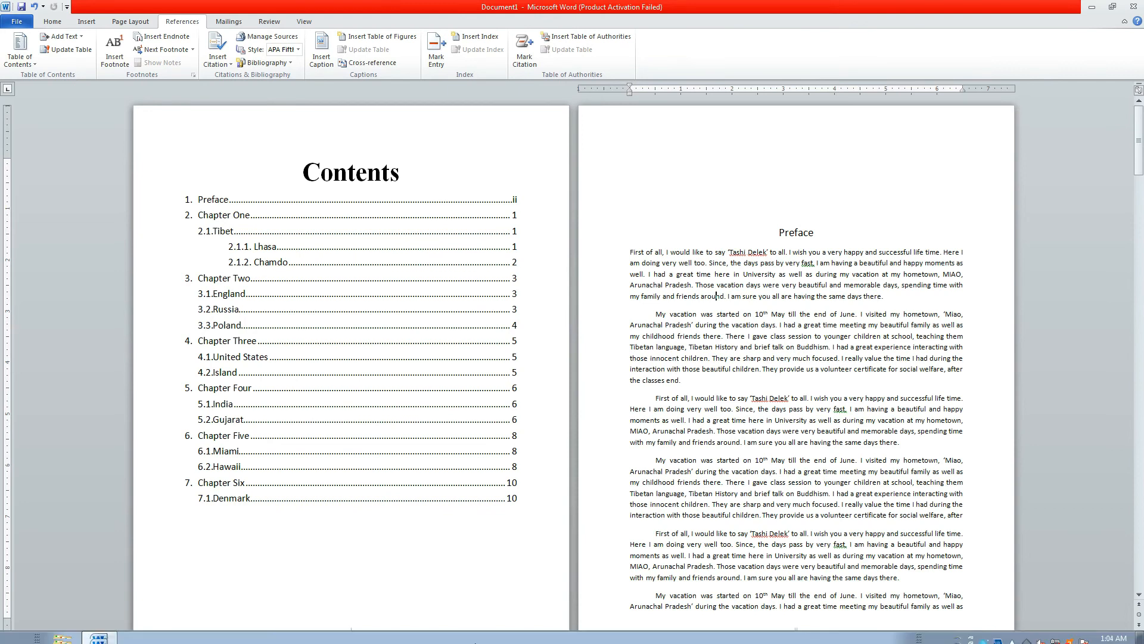
Remove the page break that separates the table of contents from the Preface
double_click(777, 206)
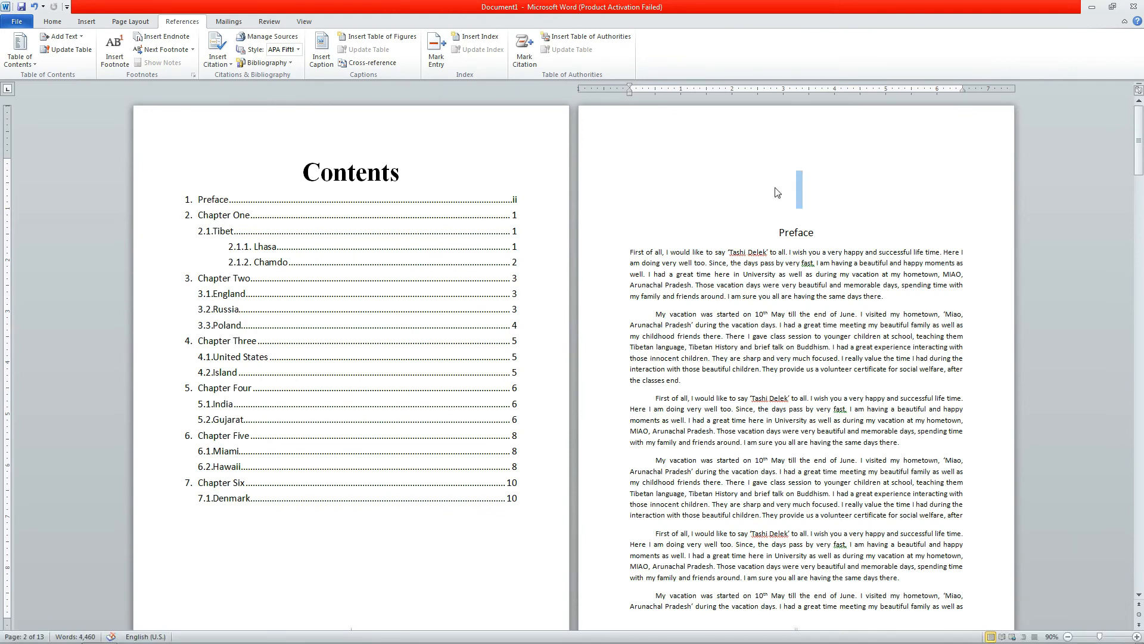
key(Delete)
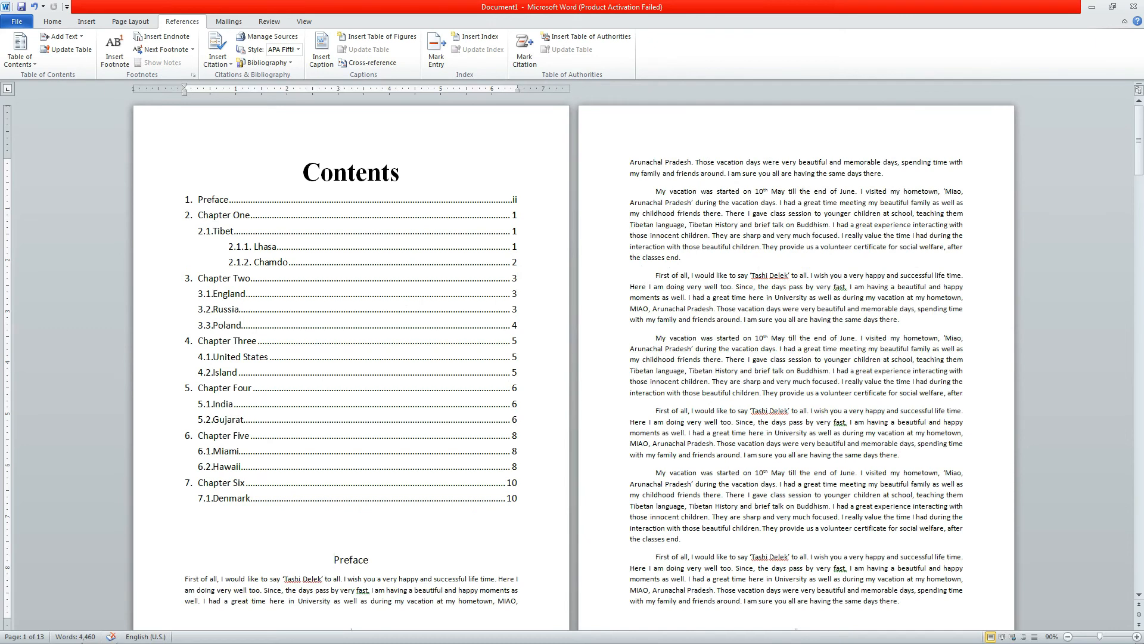
key(ctrl+z)
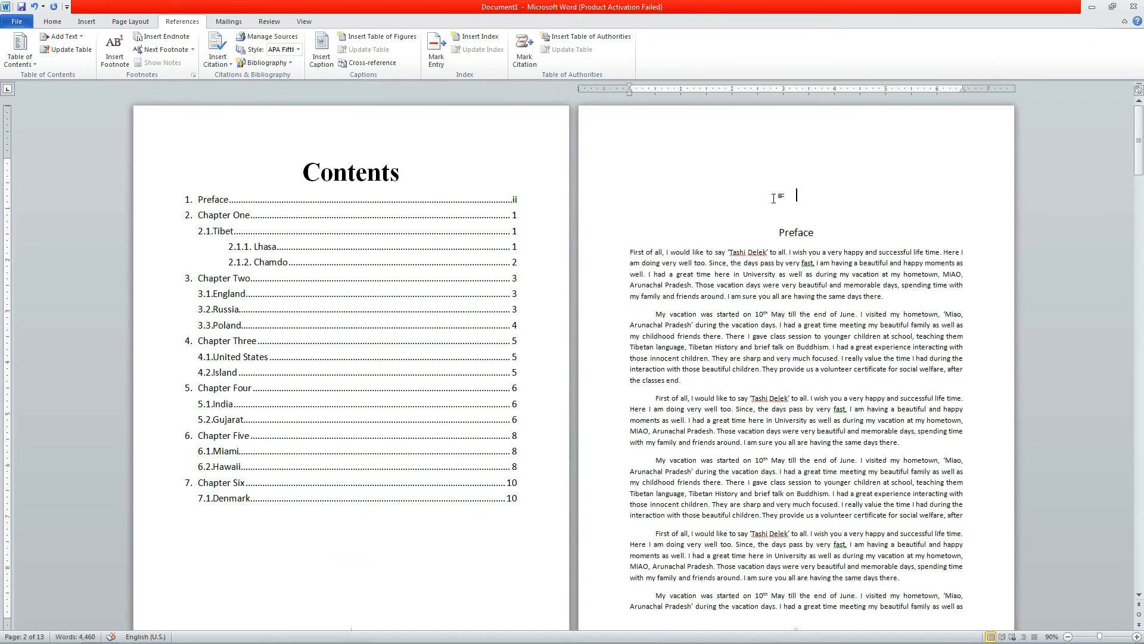
key(ctrl+y)
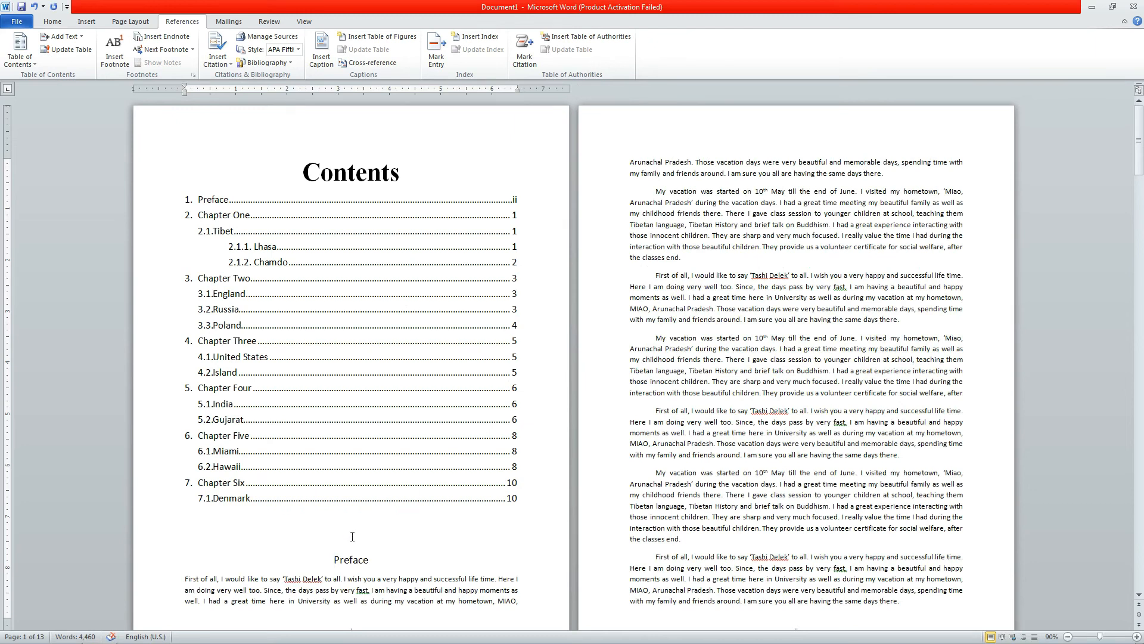
Insert a Next Page section break between the table of contents and the Preface, and delete the blank line above the Preface heading
click(351, 547)
click(87, 21)
click(130, 21)
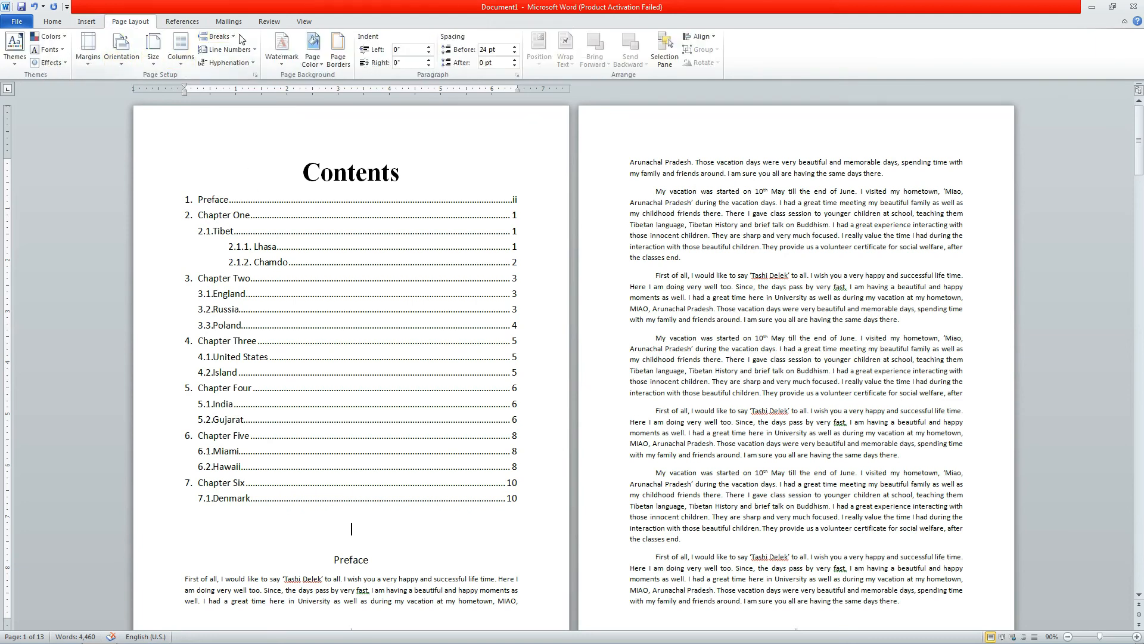
click(217, 36)
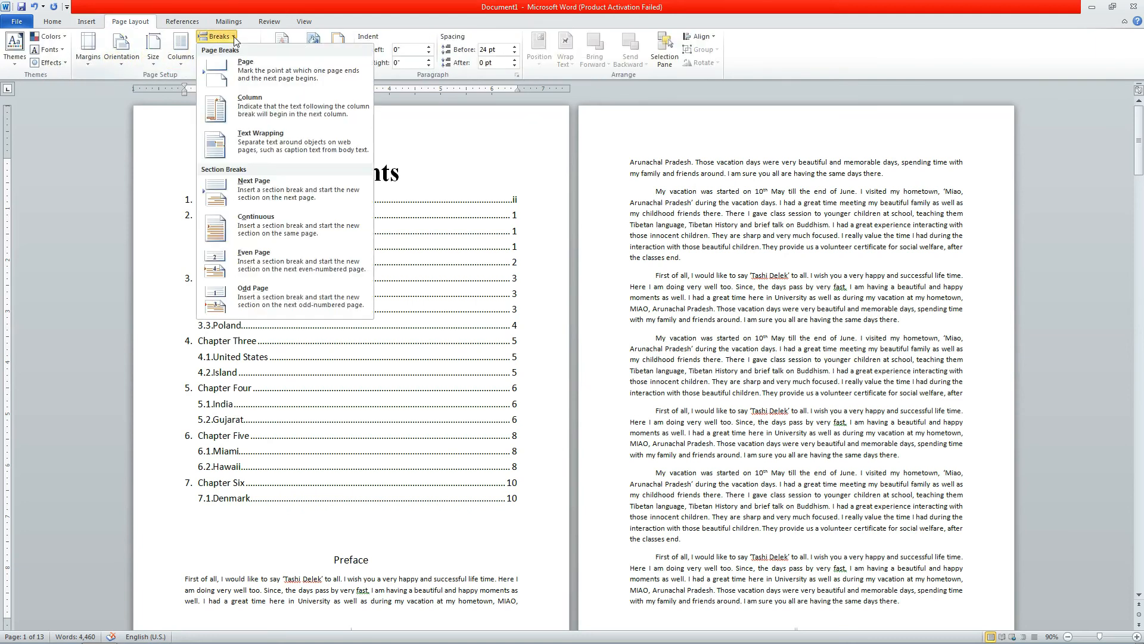
click(260, 194)
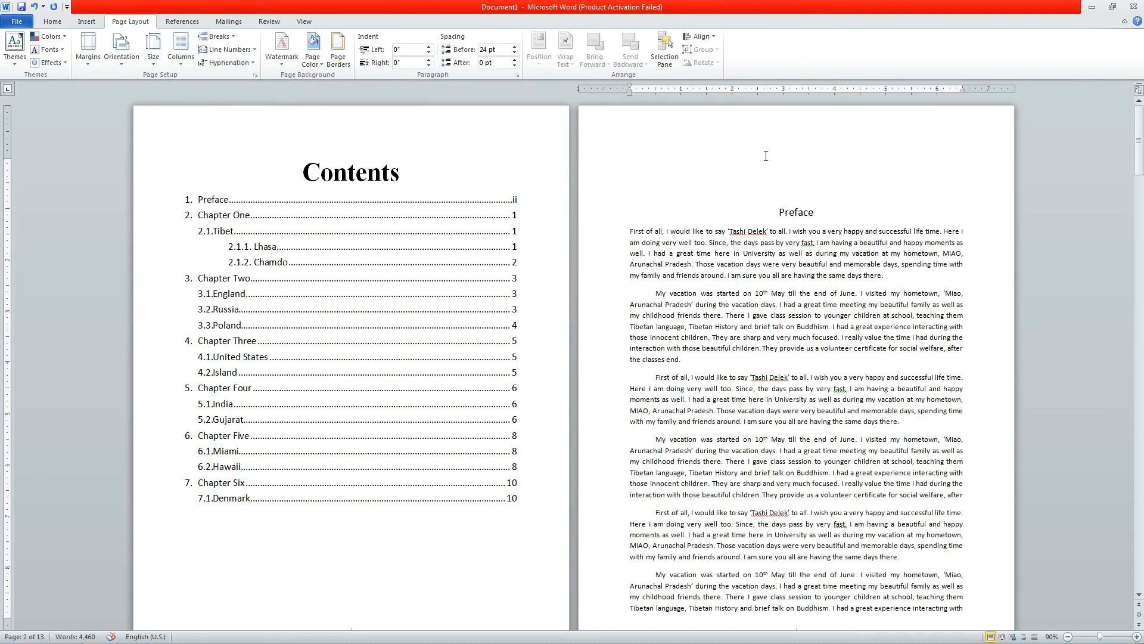
key(Delete)
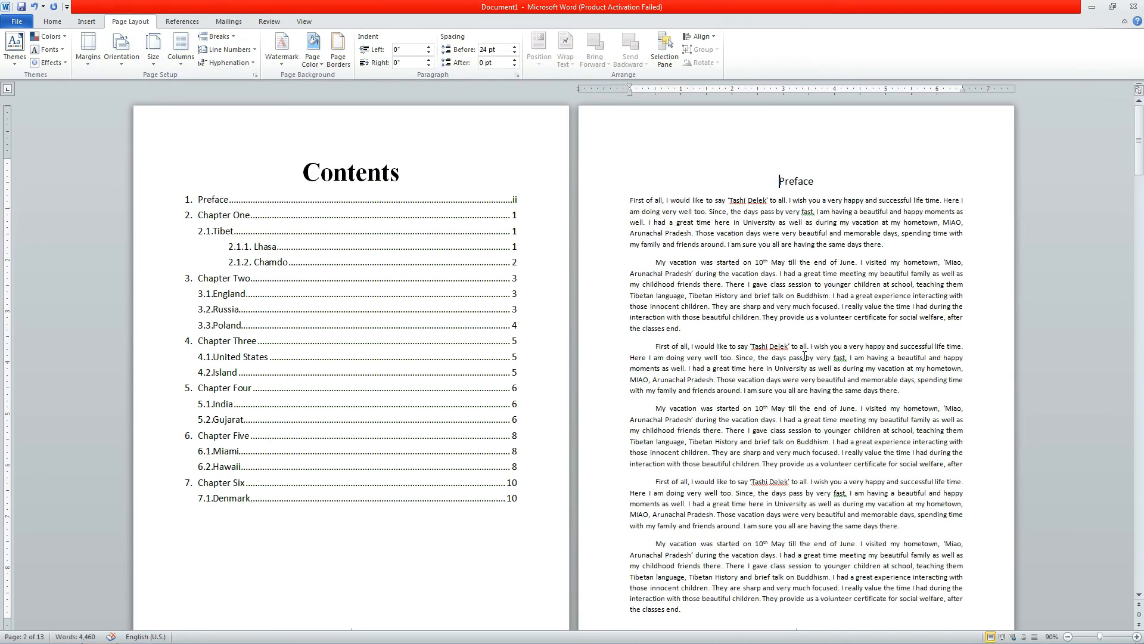
scroll(805, 356, down, 15)
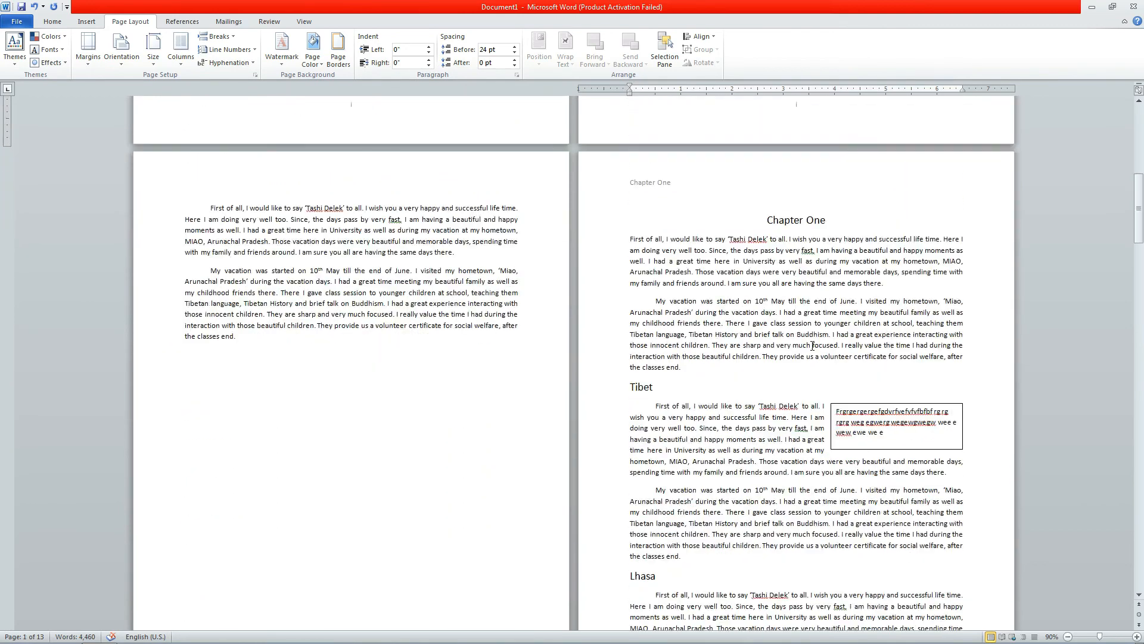
scroll(812, 345, up, 15)
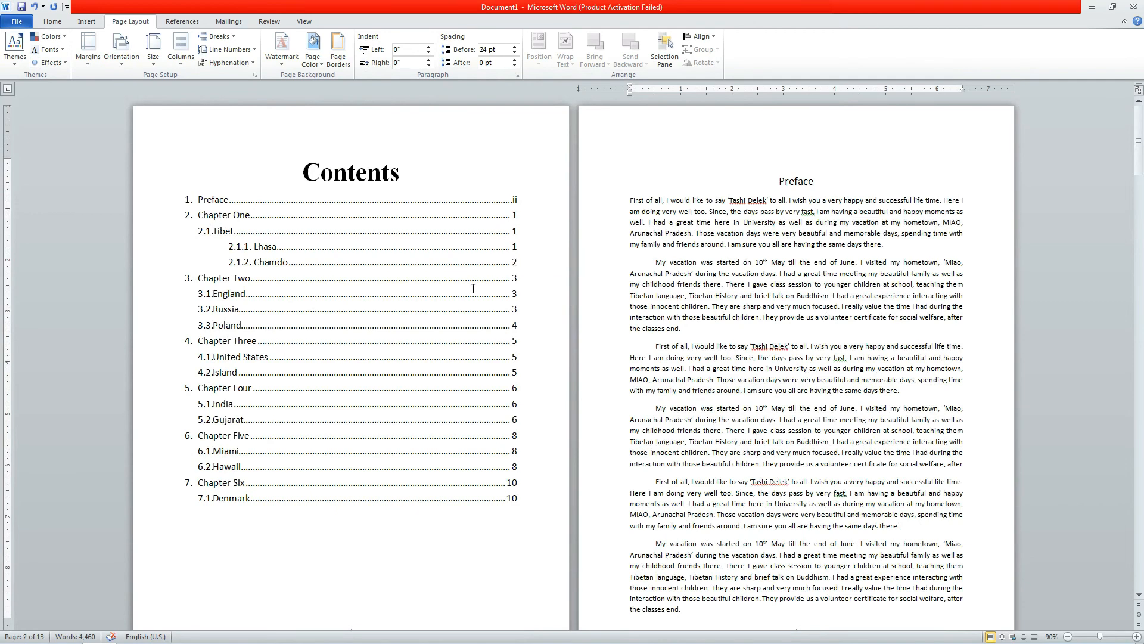
Update the table of contents again, refreshing the page numbers only, to reflect the Preface's separate section
scroll(751, 322, down, 4)
scroll(750, 322, up, 4)
click(515, 201)
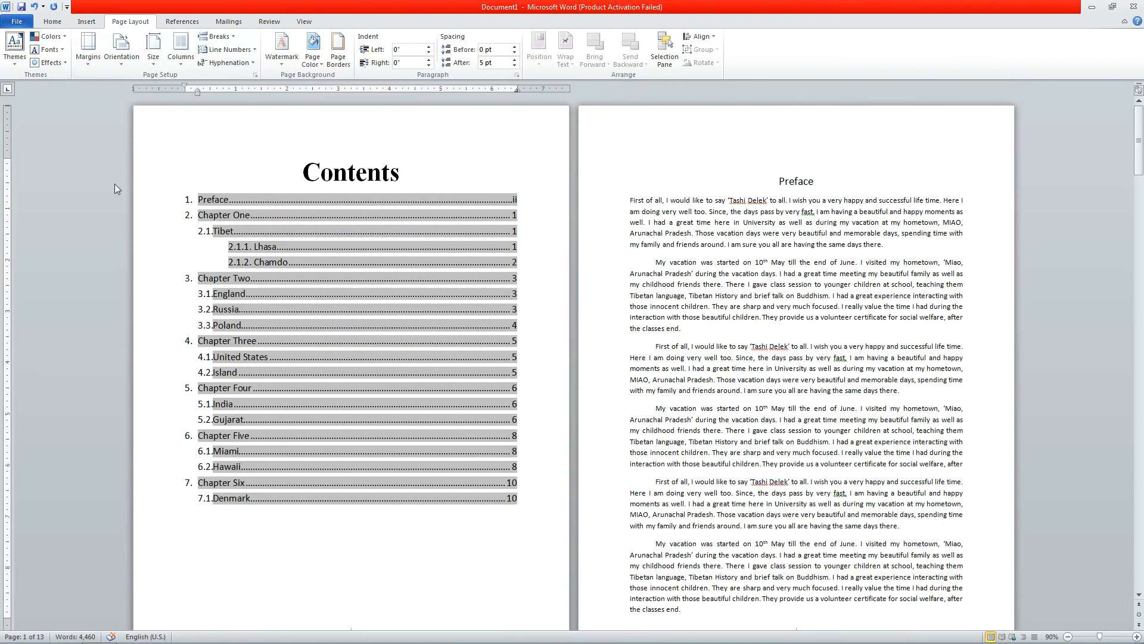
click(189, 22)
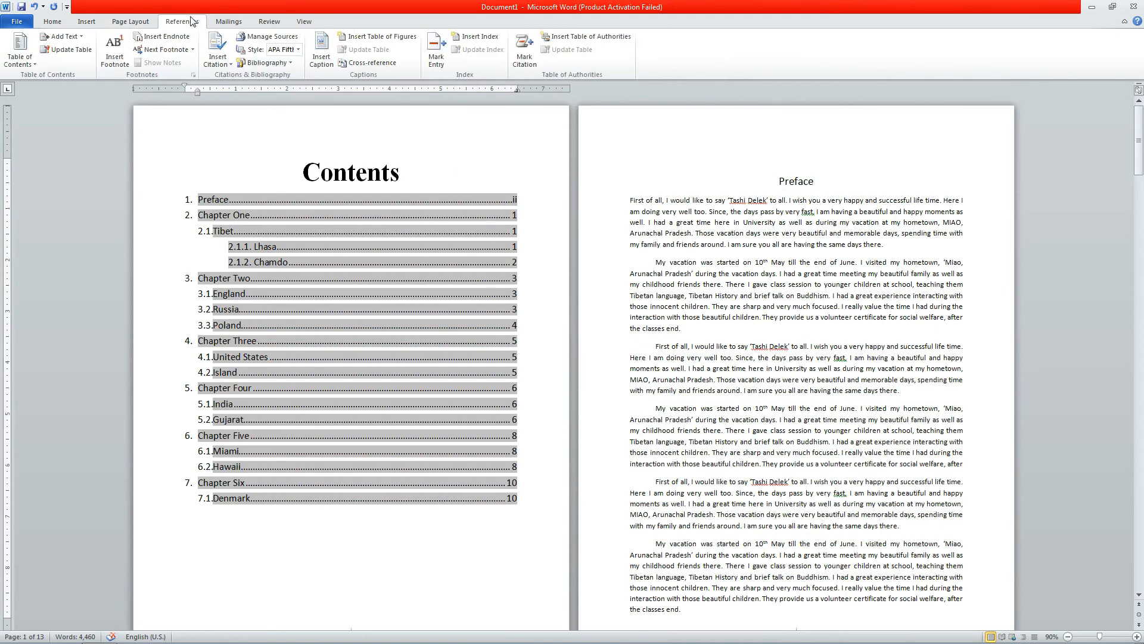
click(70, 50)
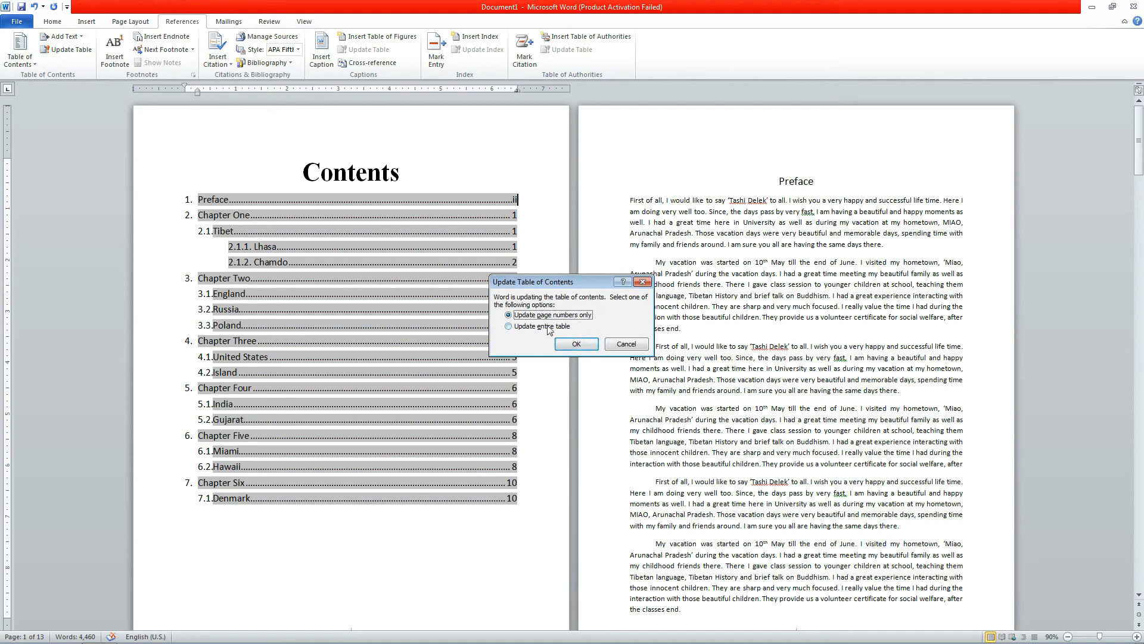
click(580, 345)
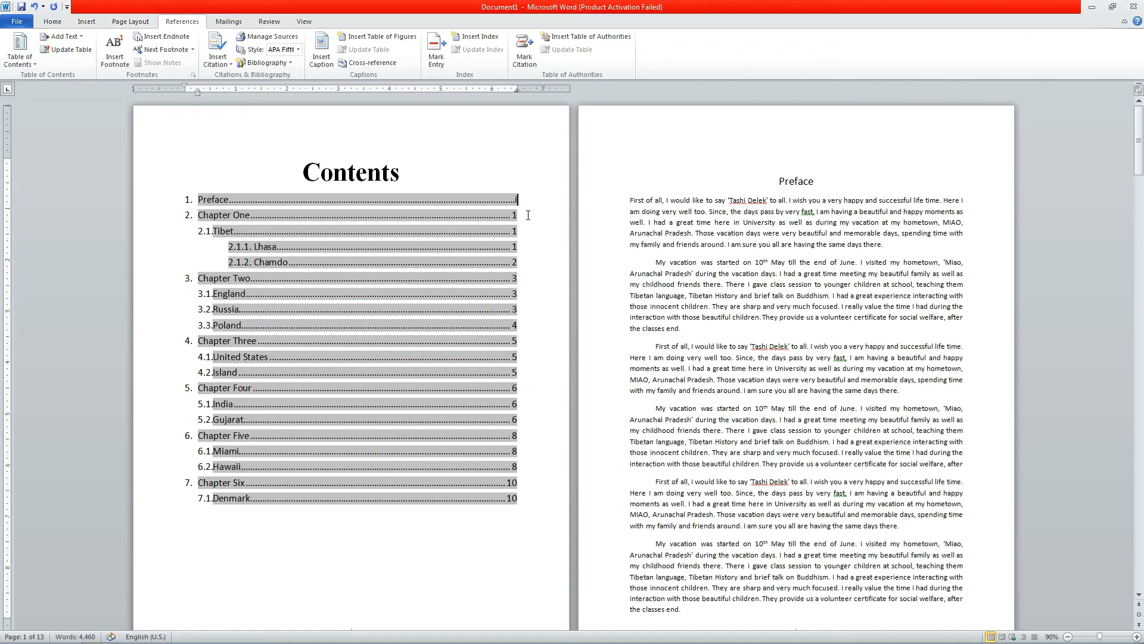
click(526, 203)
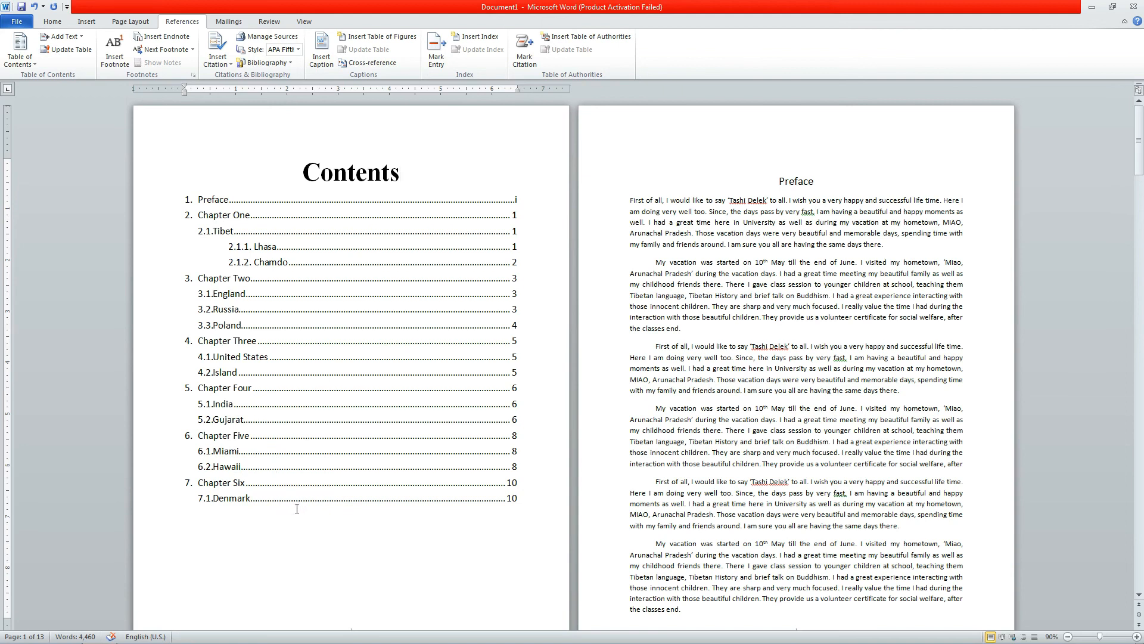
Follow the Chapter Six link in the table of contents, look over the last chapters, and return to the Contents page
ctrl+click(266, 488)
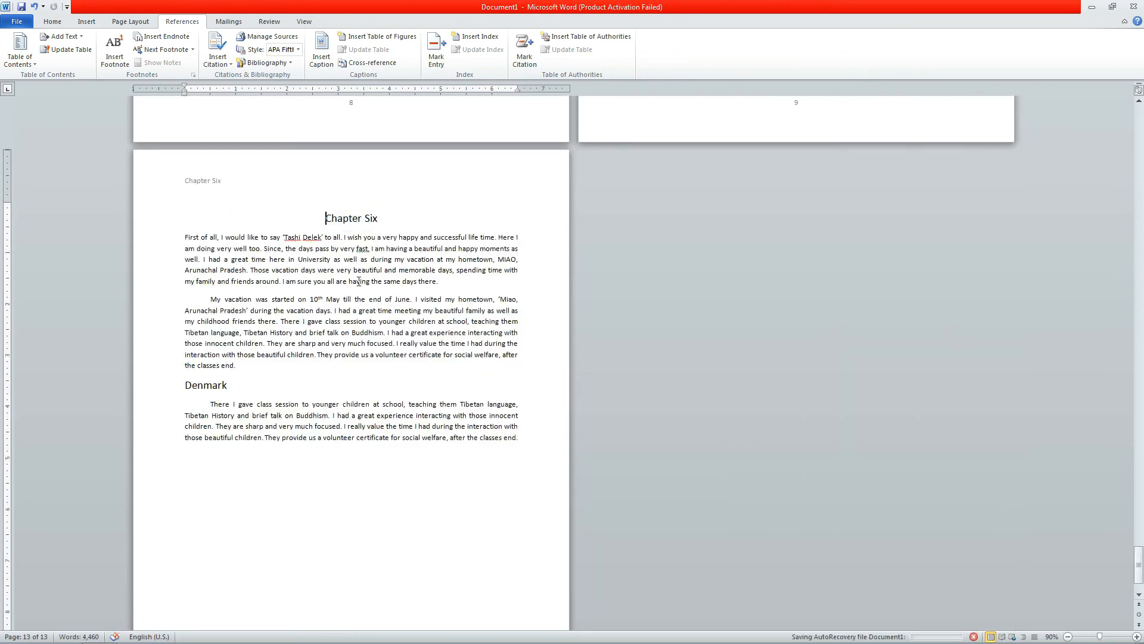
scroll(354, 279, up, 15)
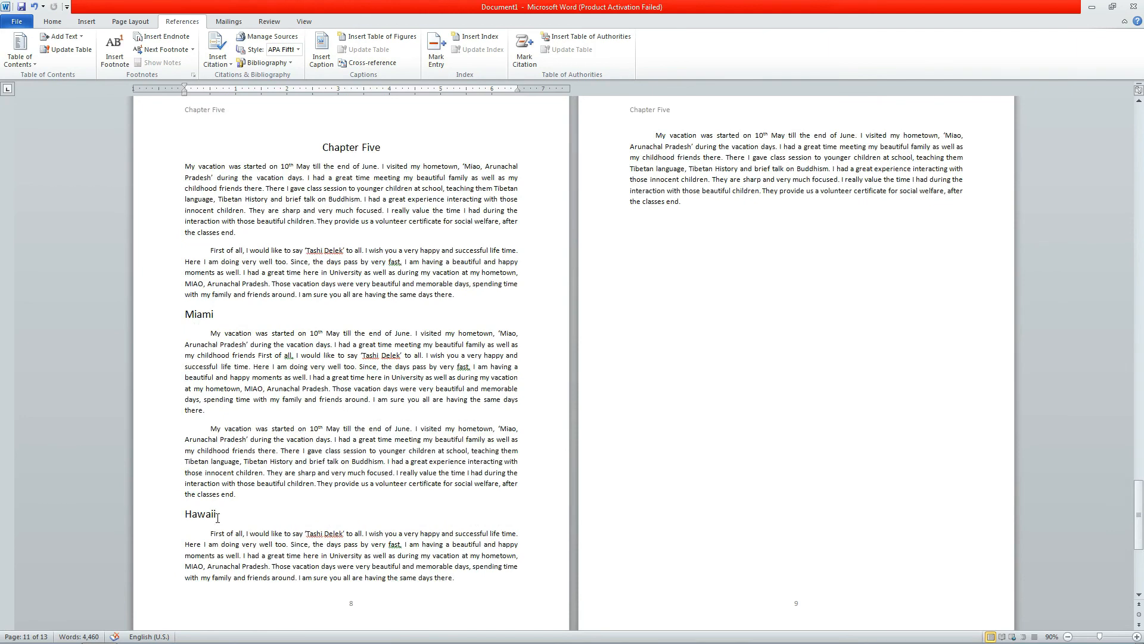
scroll(218, 517, up, 3)
drag(1142, 451, 1141, 107)
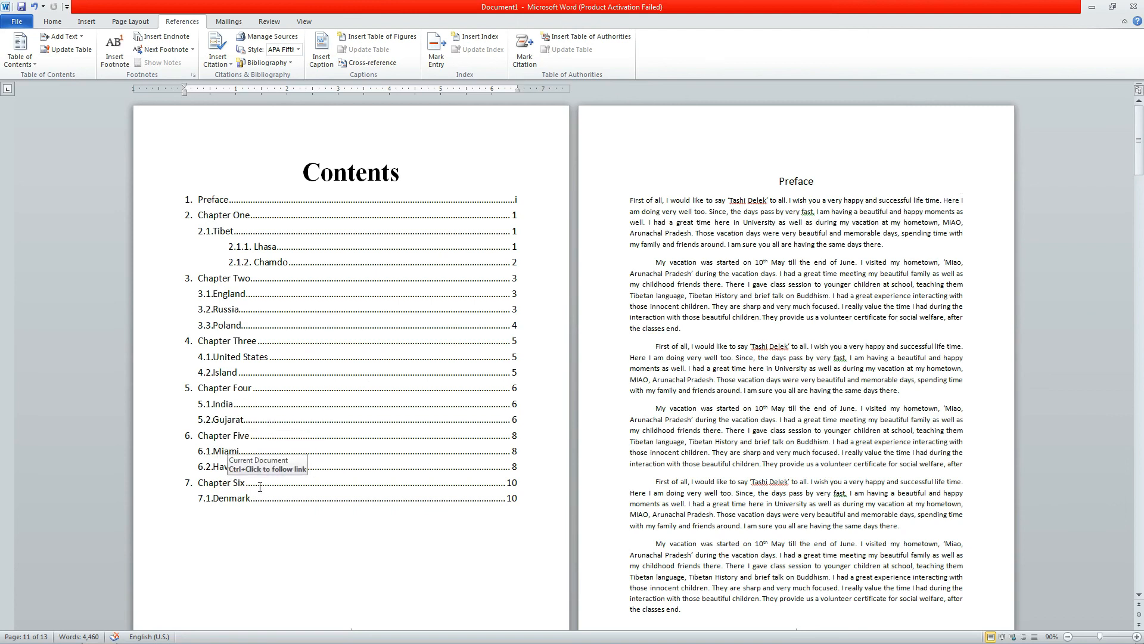
click(270, 529)
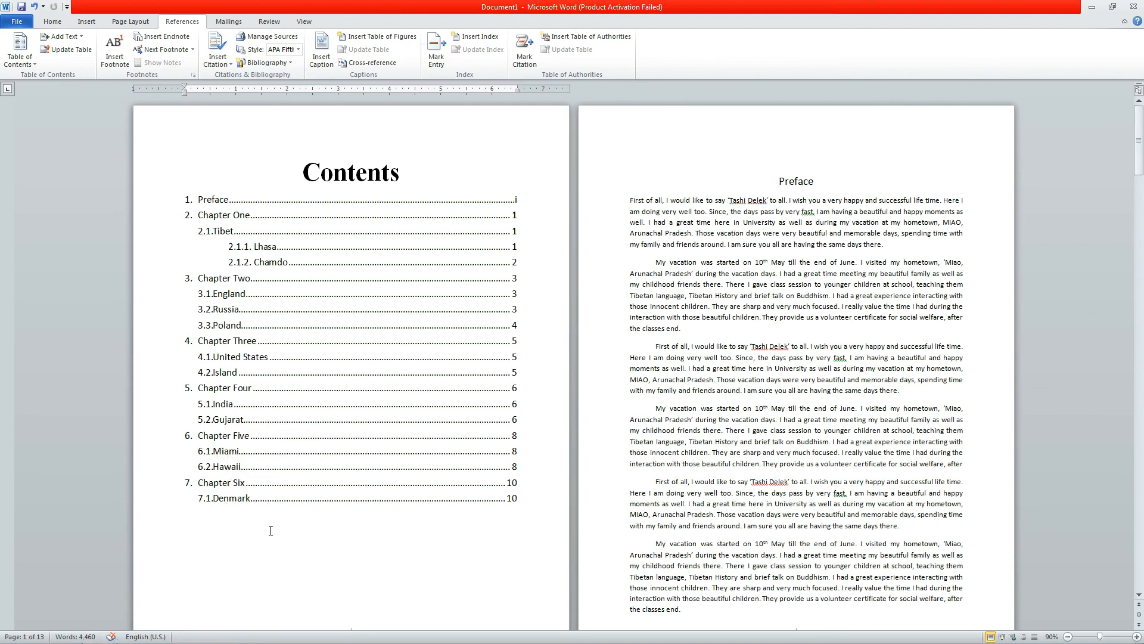
Test the Miami and England links in the table of contents, returning to the Contents page between them
ctrl+click(232, 452)
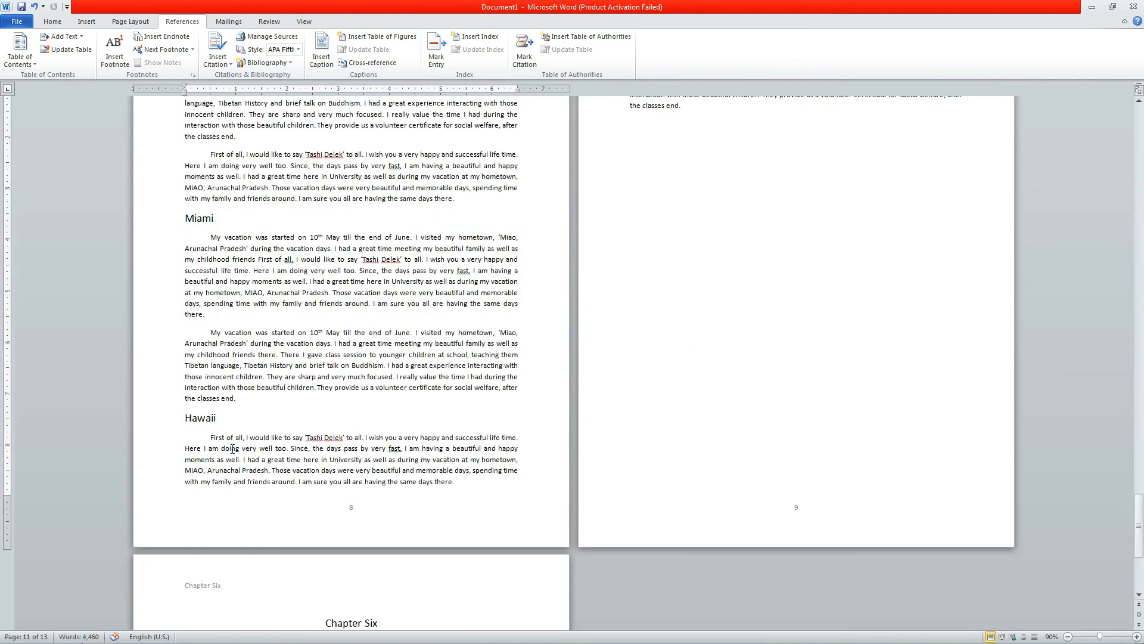
double_click(205, 220)
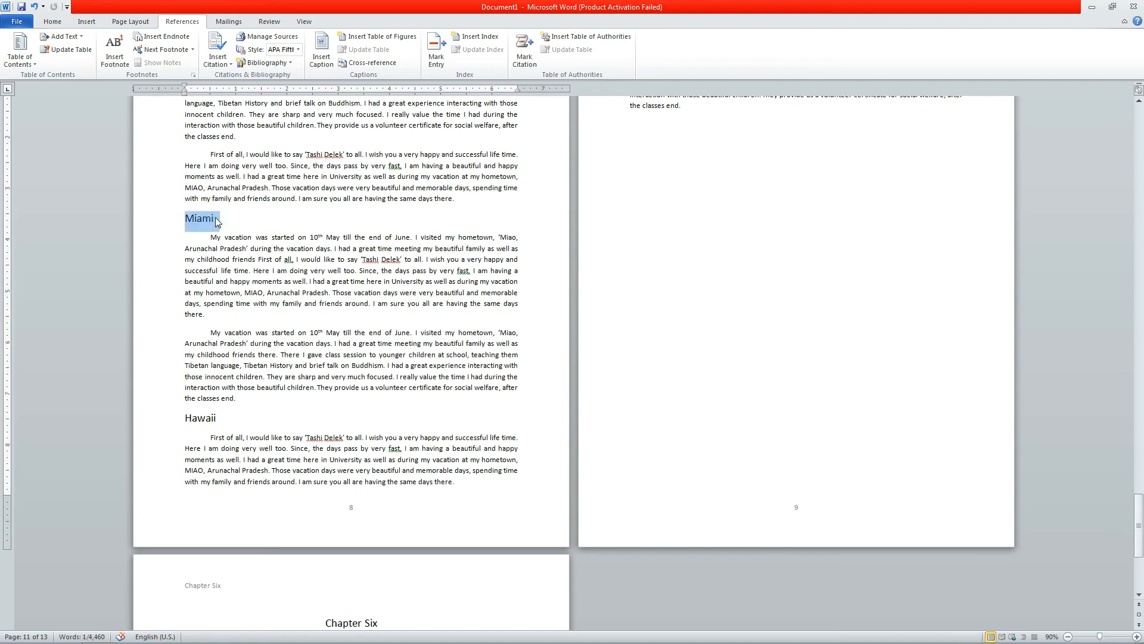
drag(1139, 506, 1139, 109)
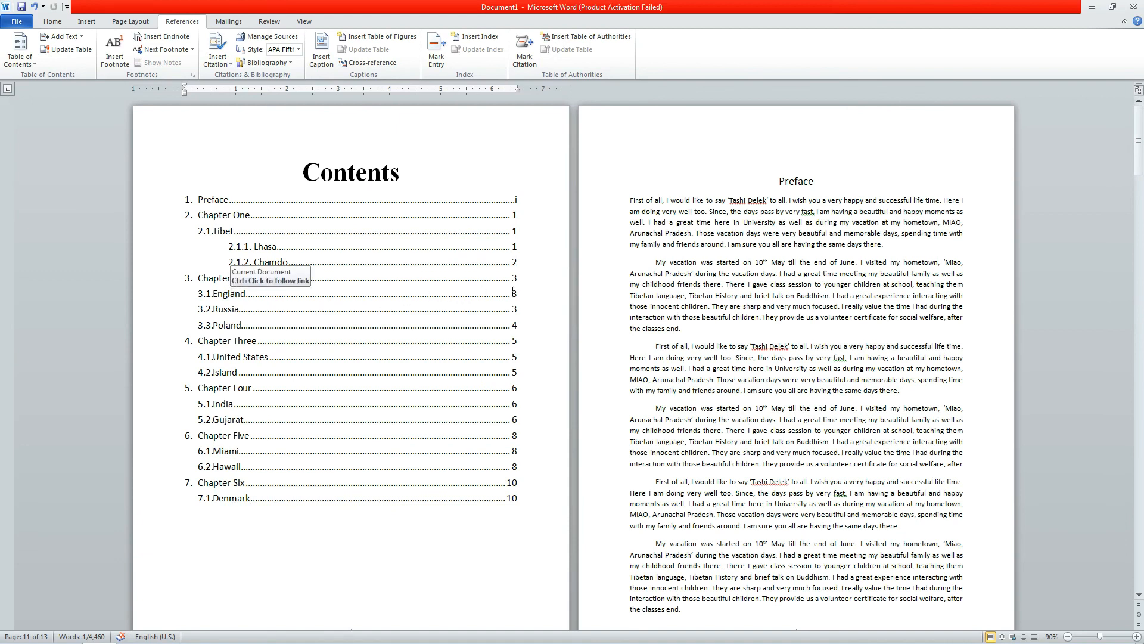
click(344, 297)
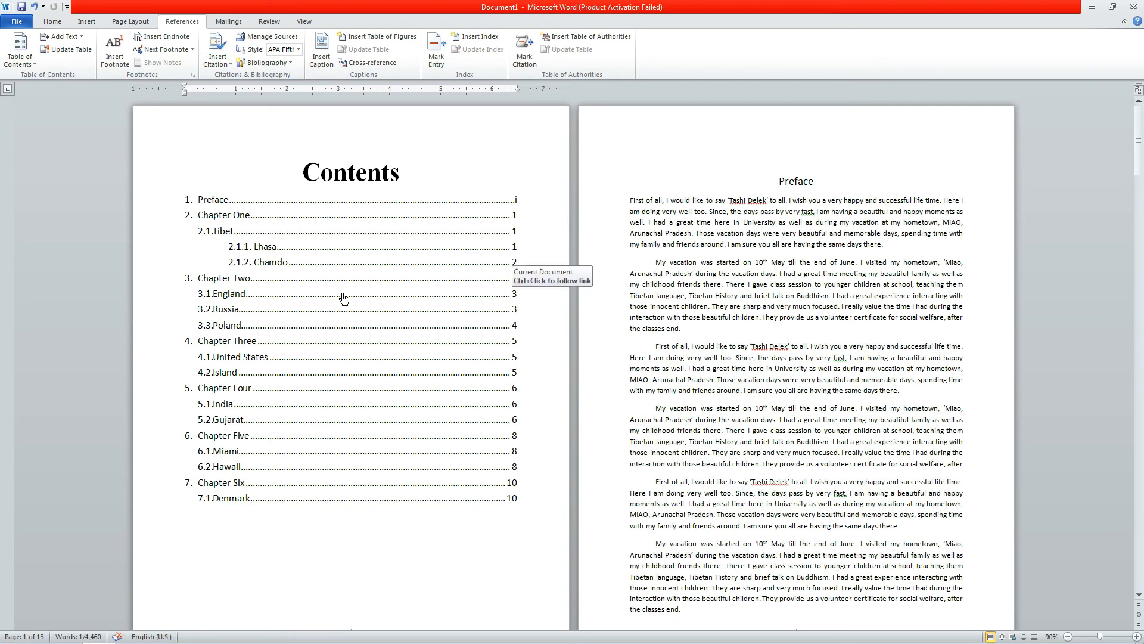
ctrl+click(237, 290)
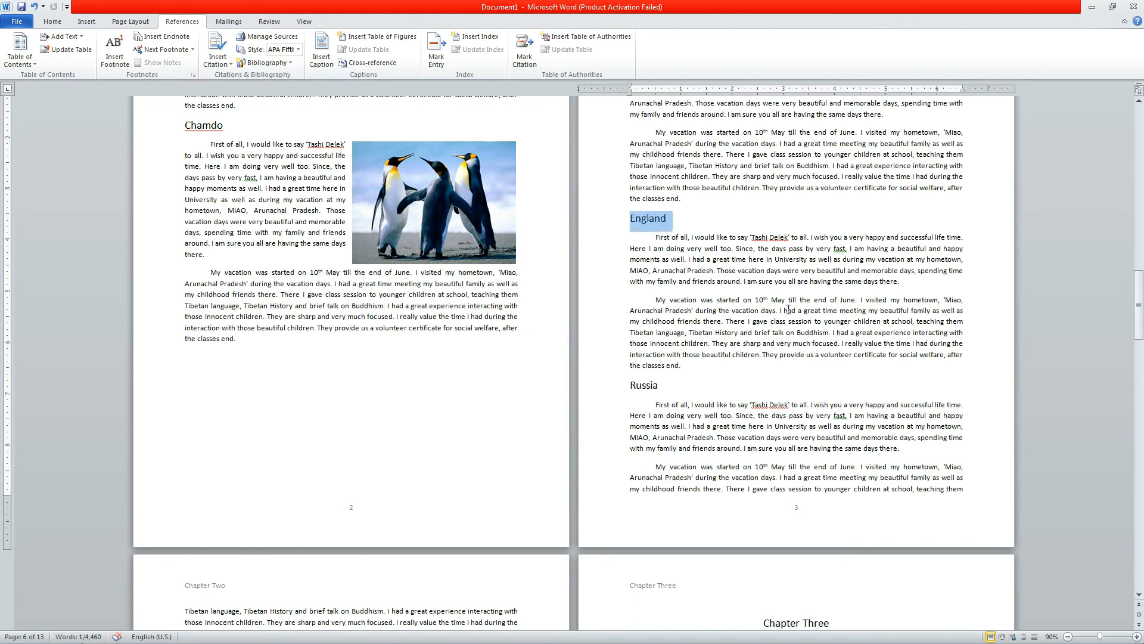
Show the Navigation Pane beside the document and return to the body text under England
click(301, 22)
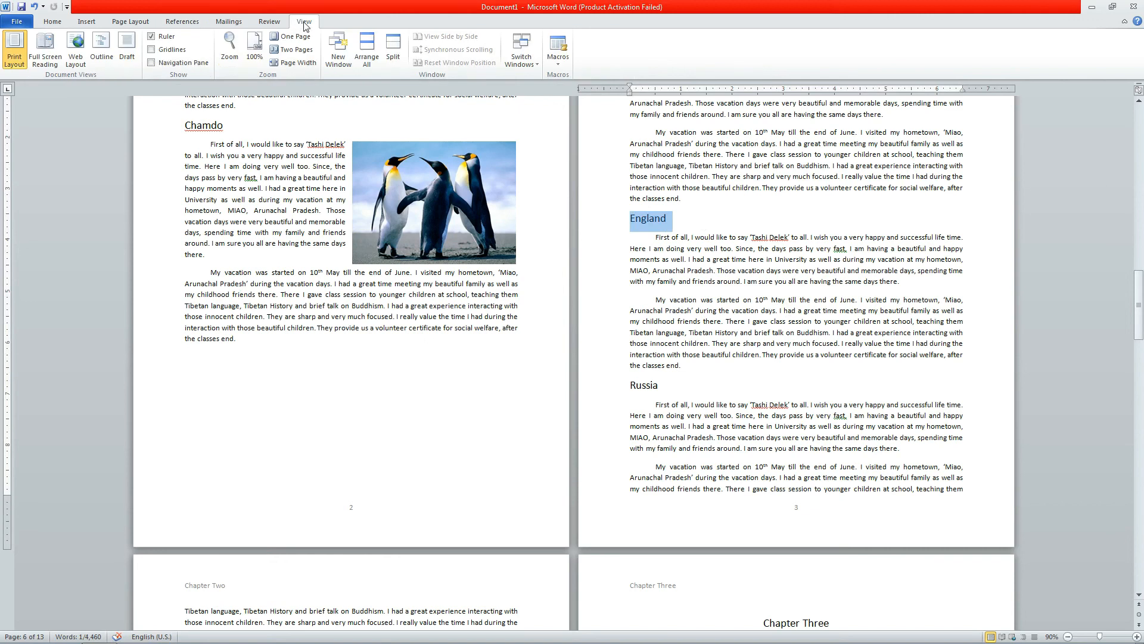
click(165, 63)
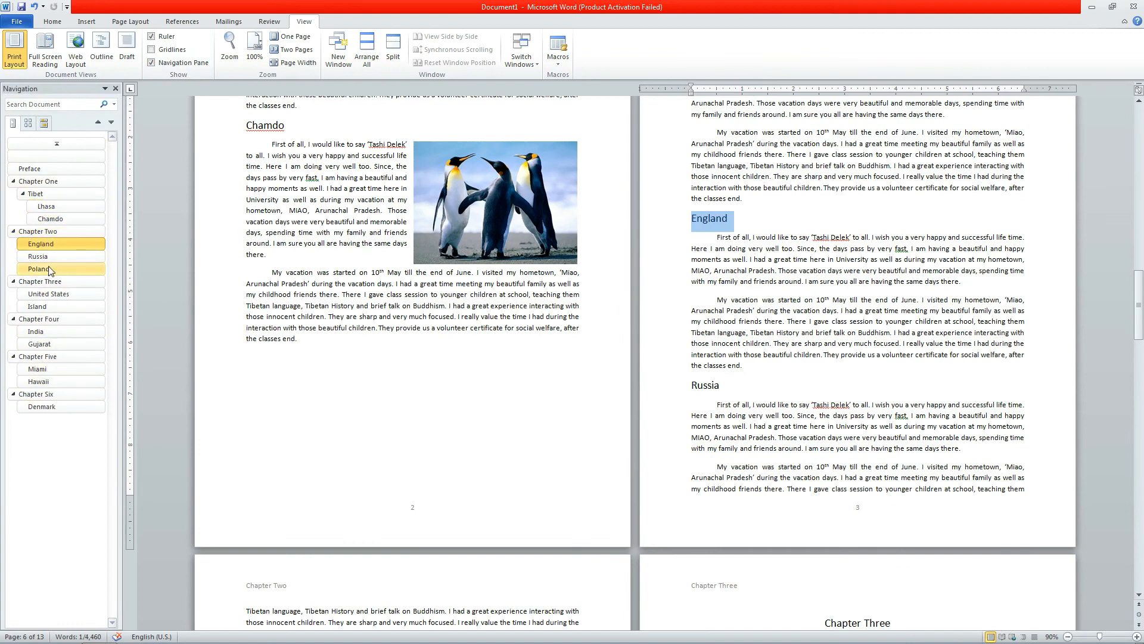
click(680, 290)
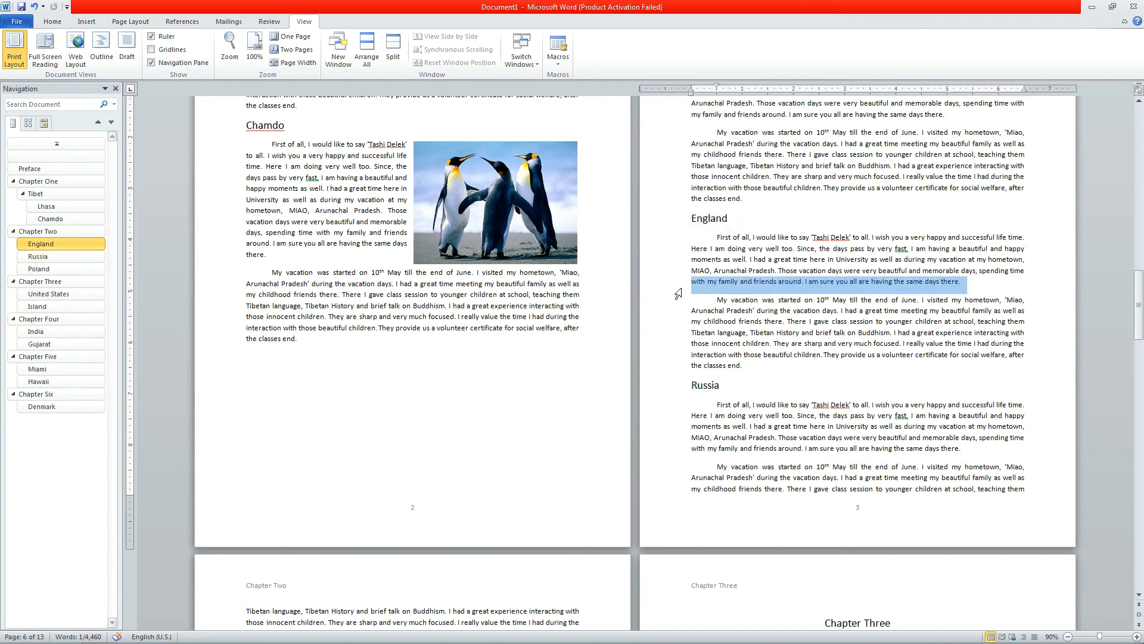
click(698, 323)
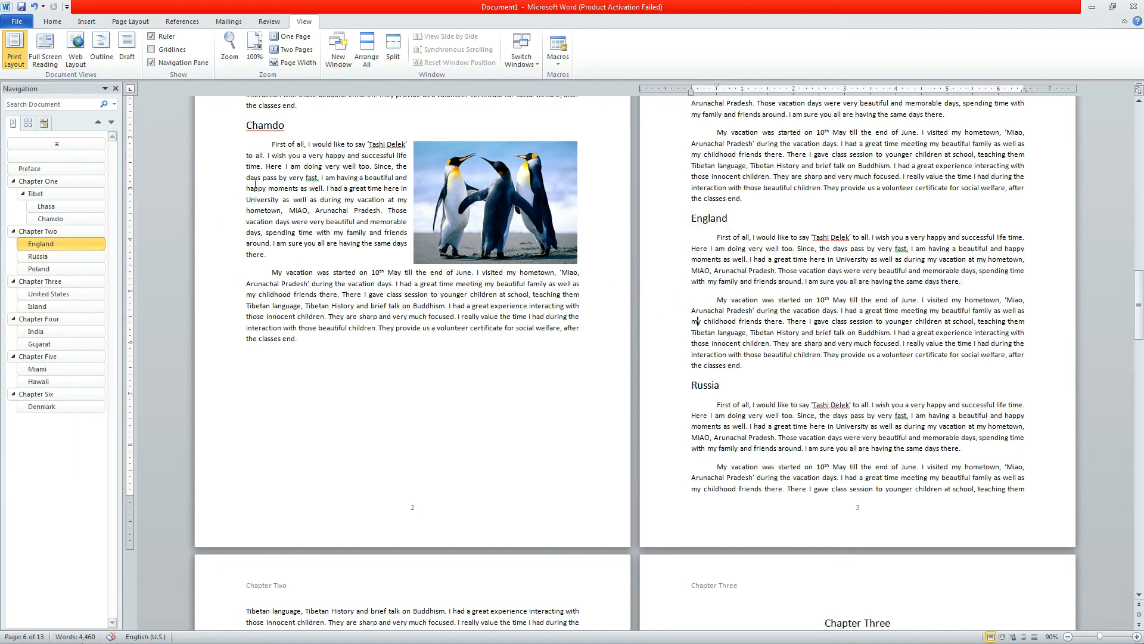
scroll(167, 134, up, 3)
click(51, 24)
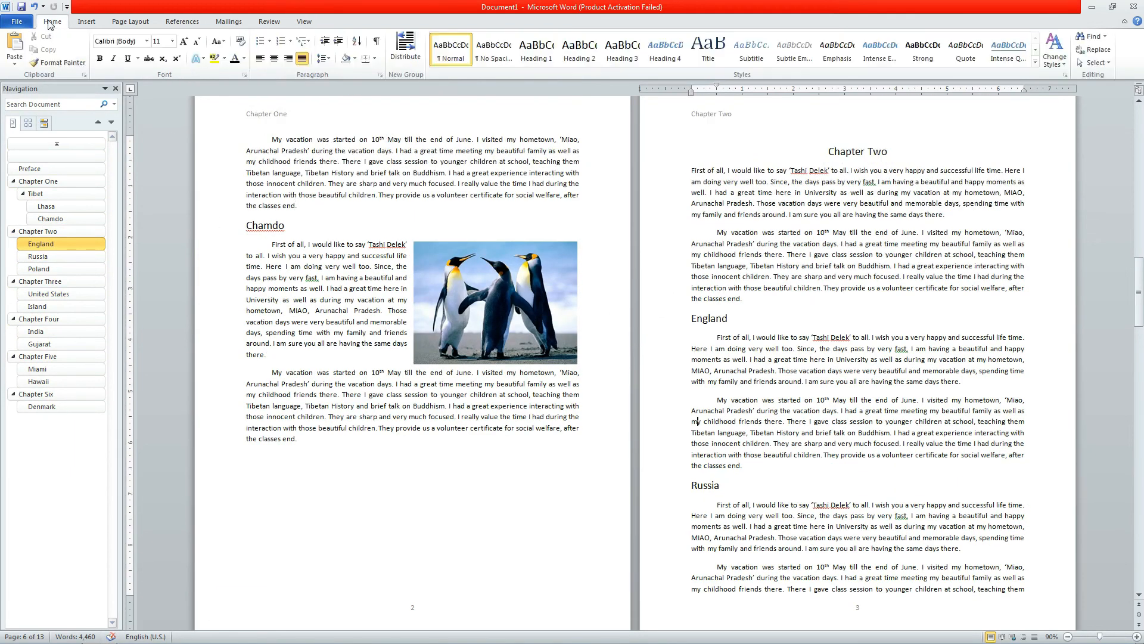
click(25, 23)
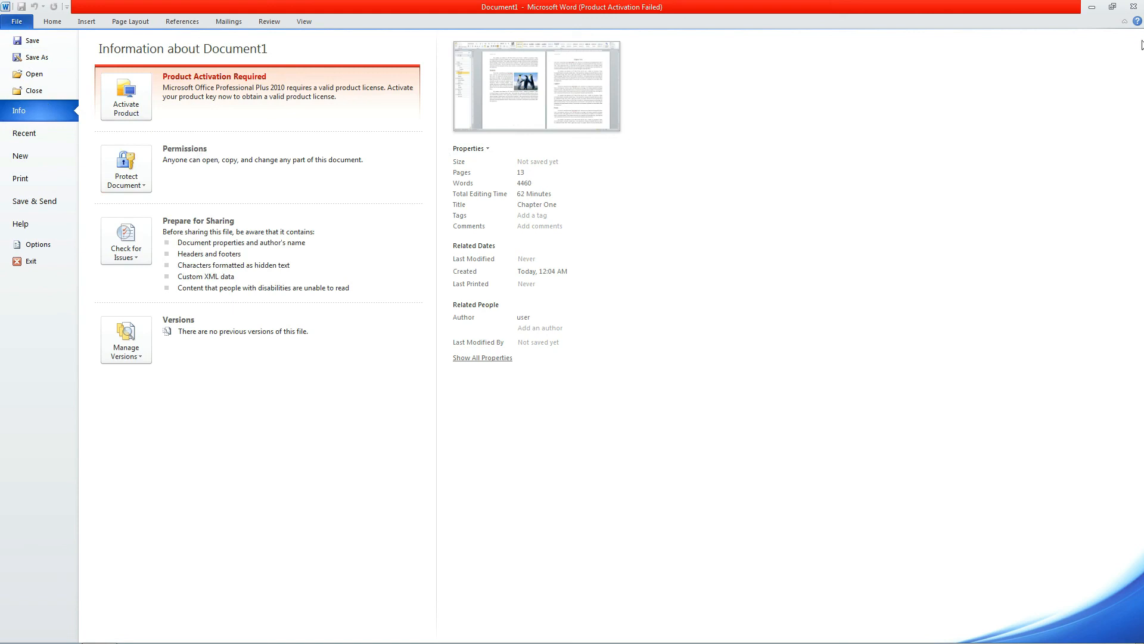
click(52, 23)
scroll(487, 288, up, 7)
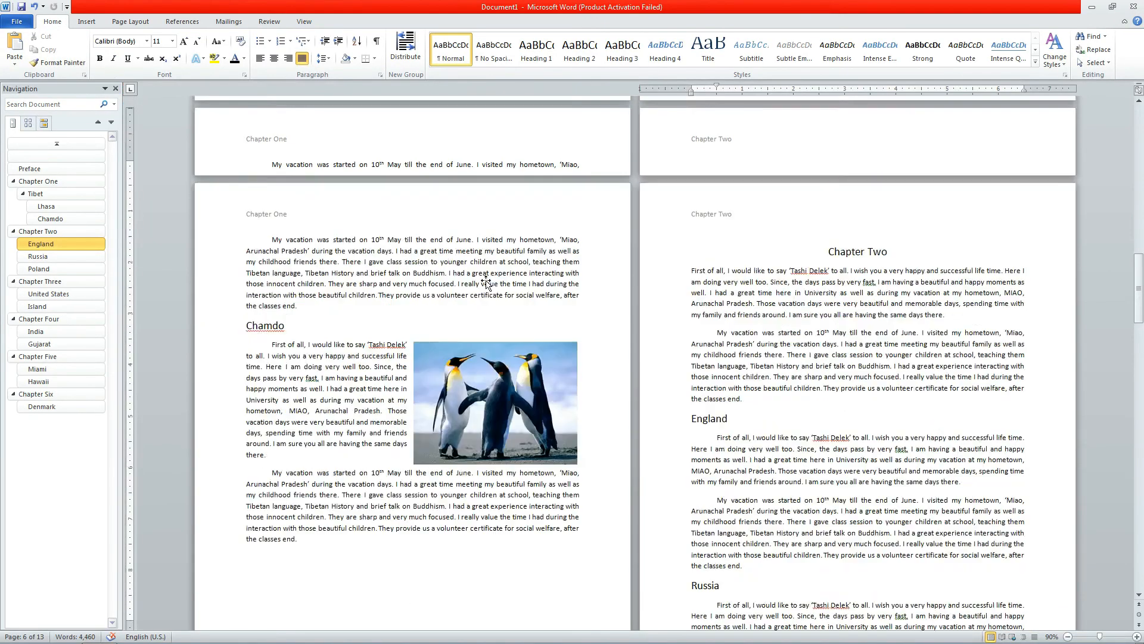
scroll(487, 288, up, 5)
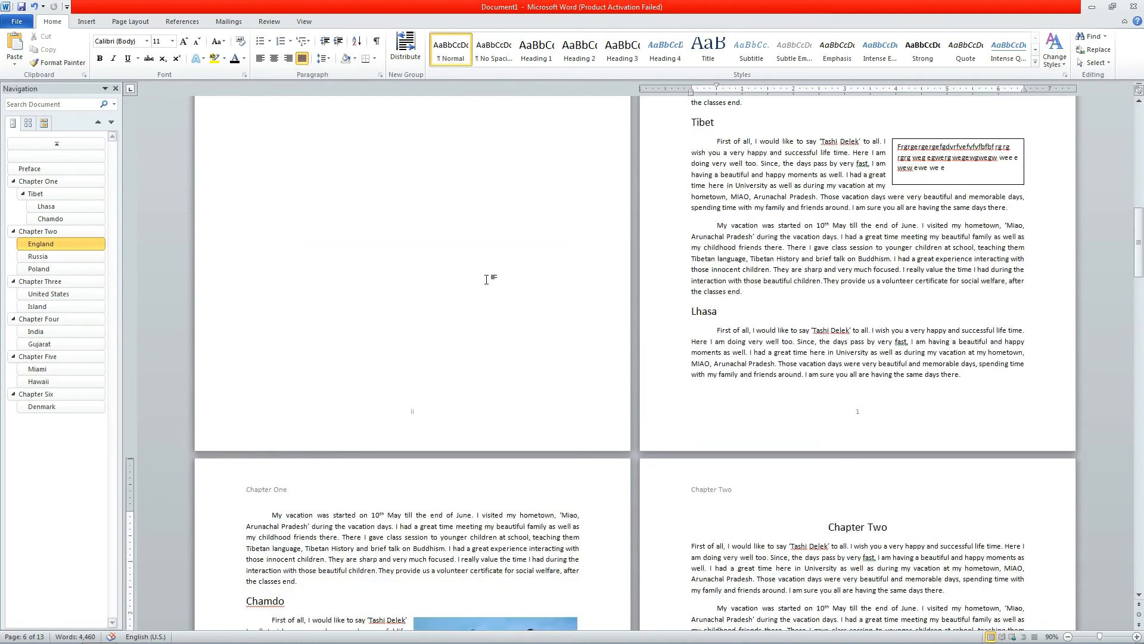